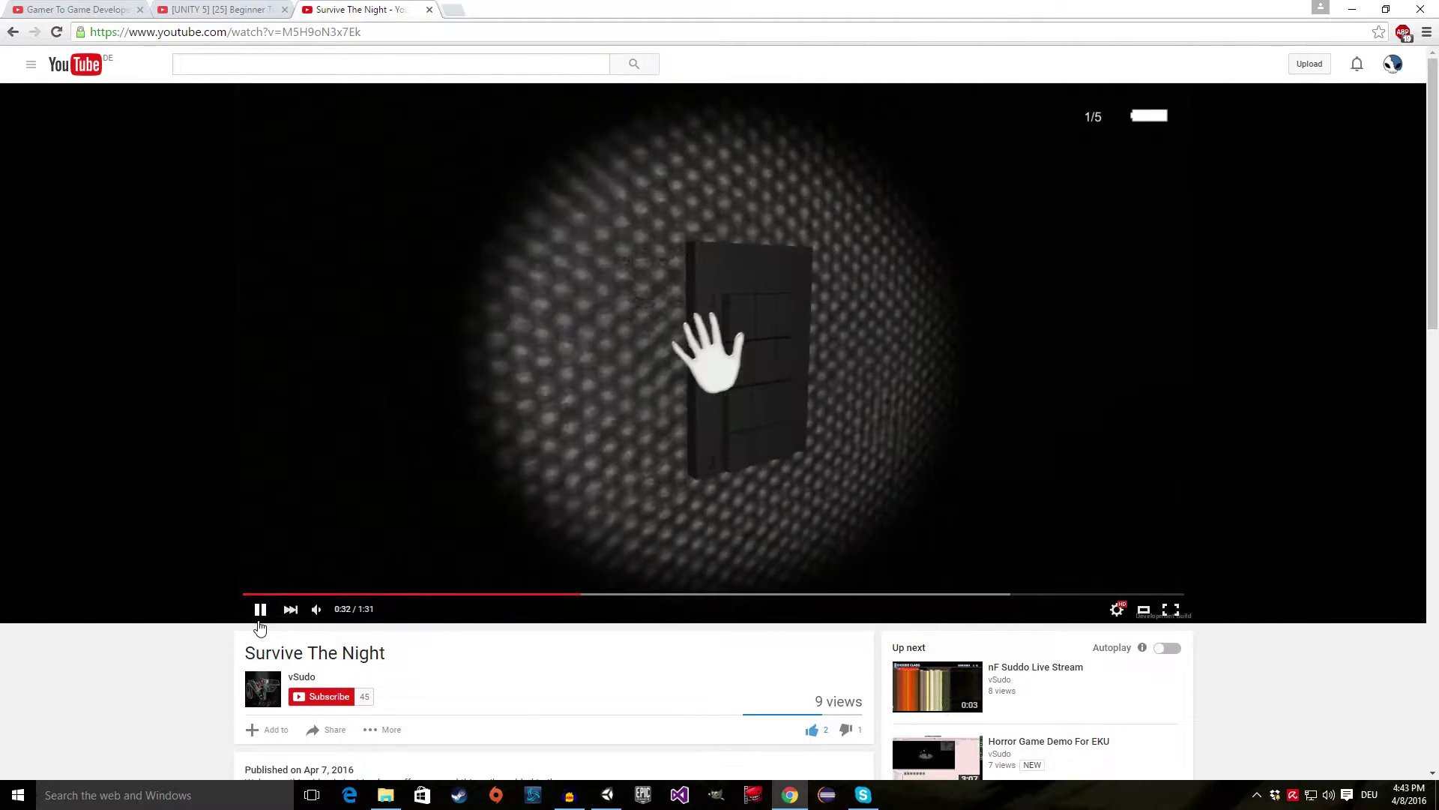
left_click(258, 627)
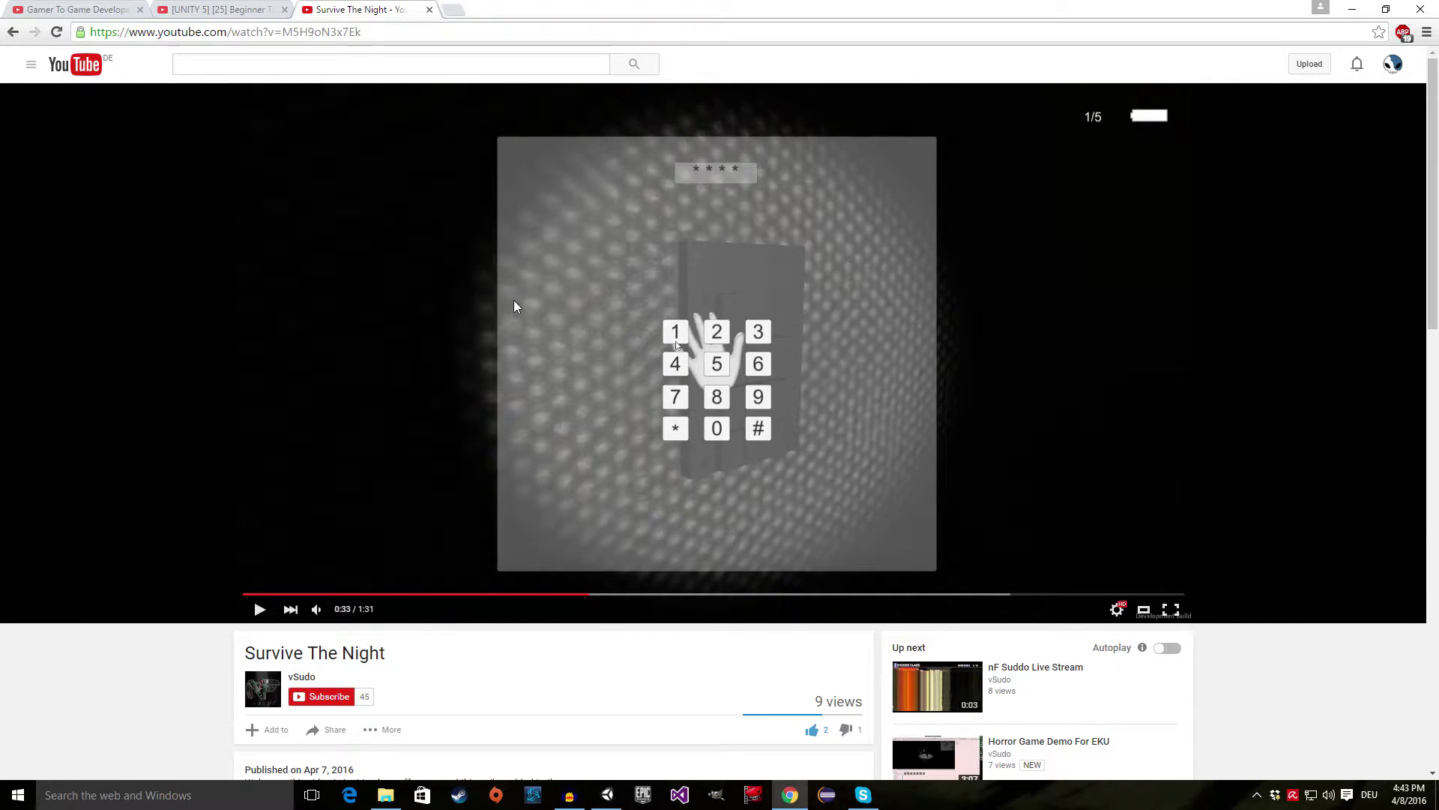
- From the Unity tutorial tab, go to My Channel and show its Playlists
left_click(225, 9)
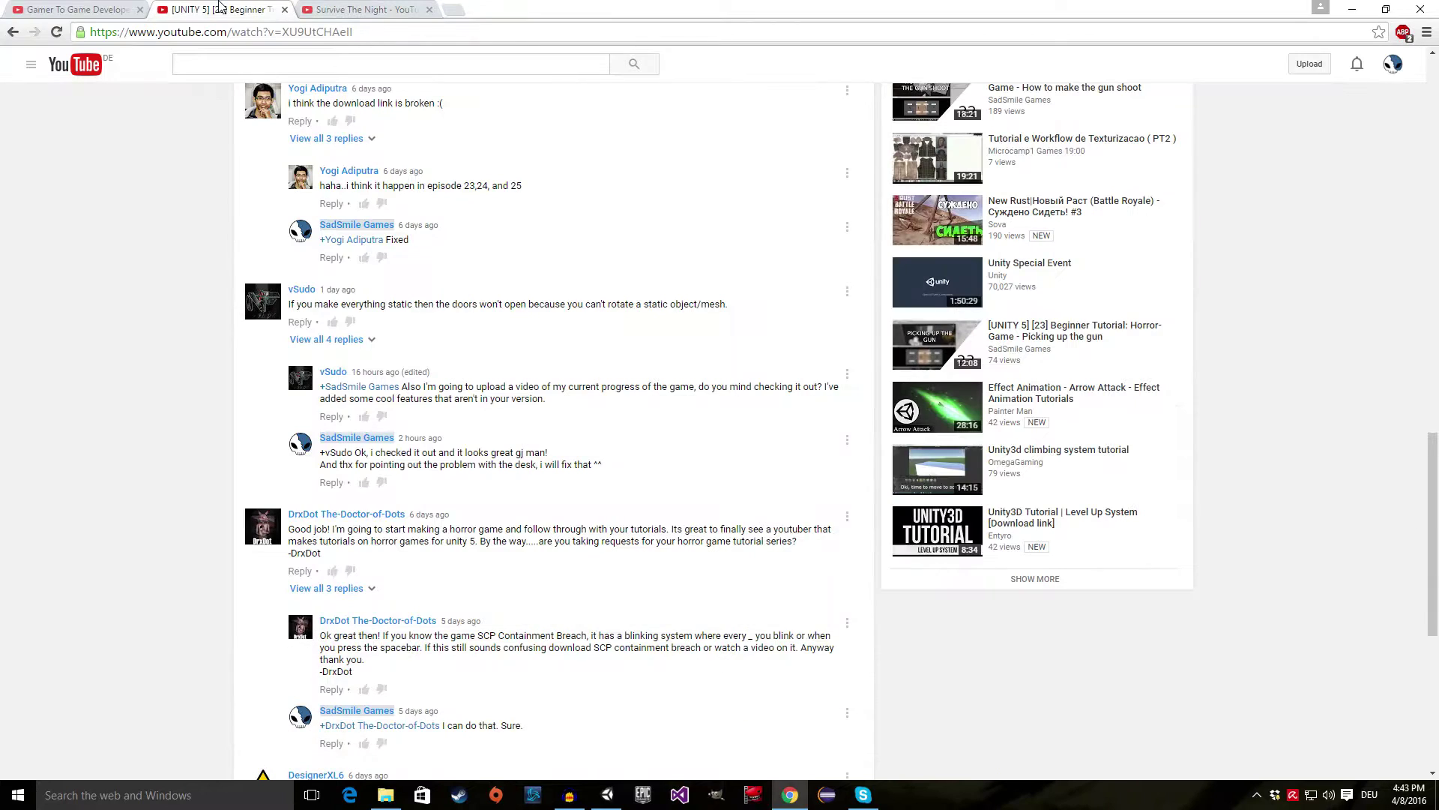
scroll(183, 404, "up", 20)
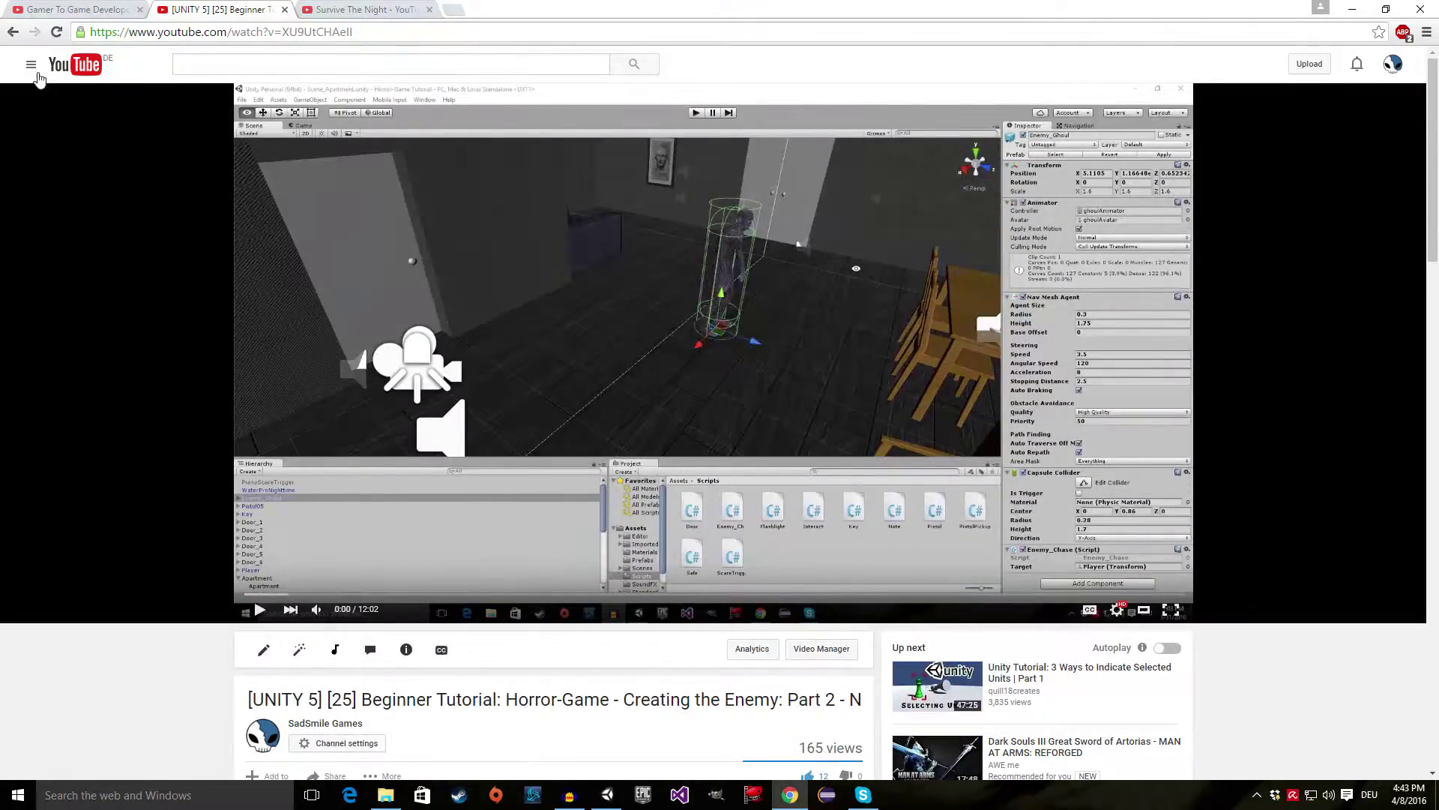
left_click(31, 64)
left_click(71, 125)
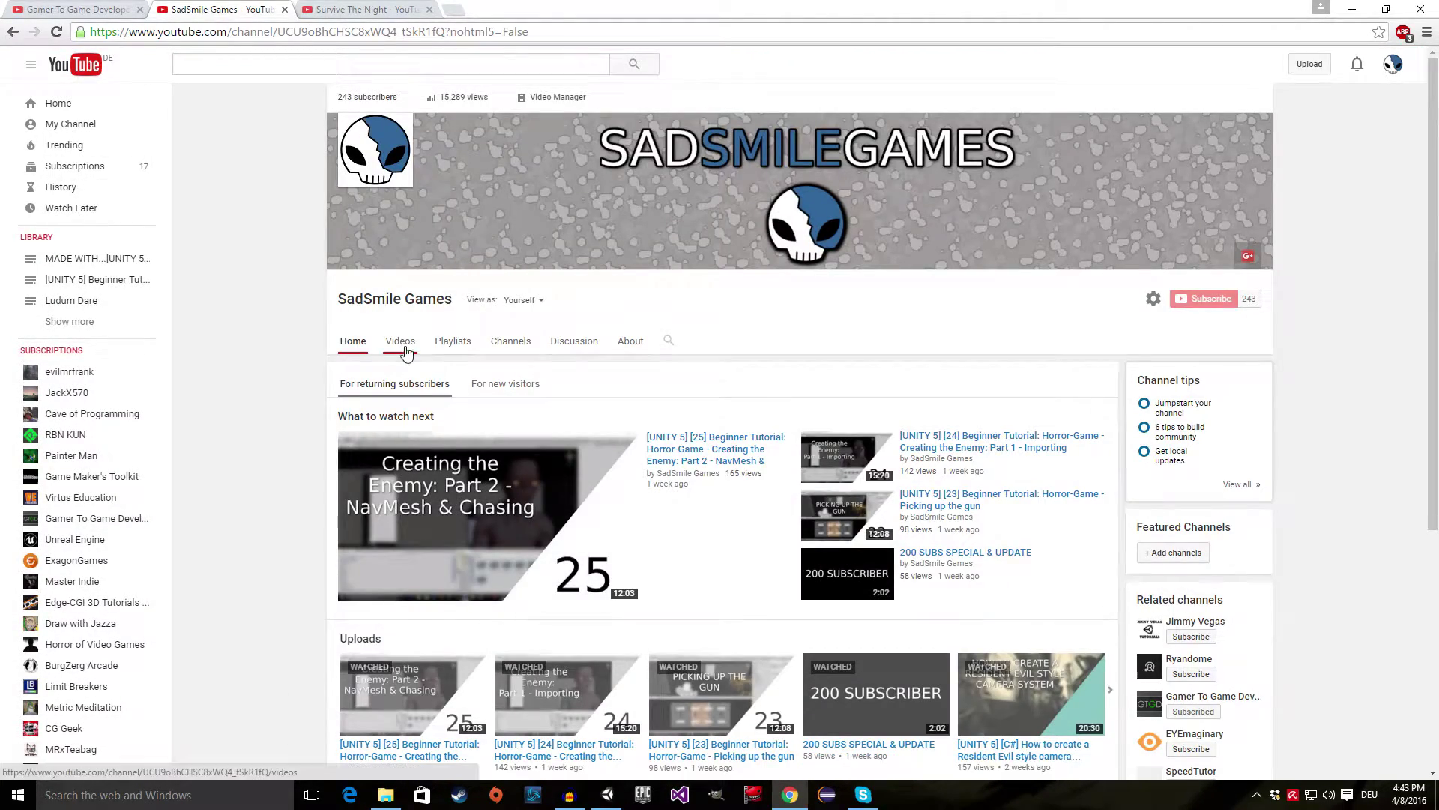
left_click(453, 341)
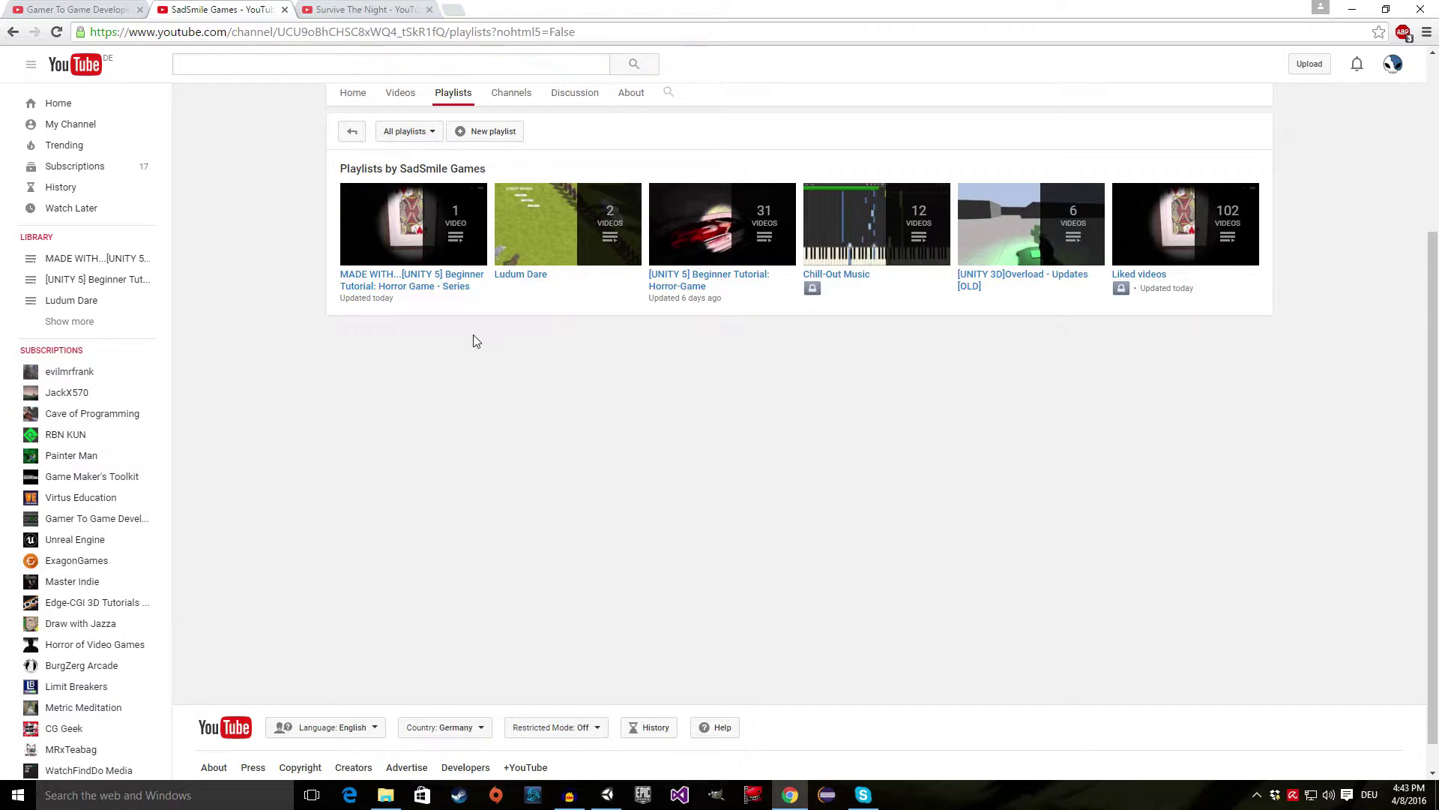
- Check the Survive The Night tab, return to the playlists, then minimize Chrome
left_click(367, 9)
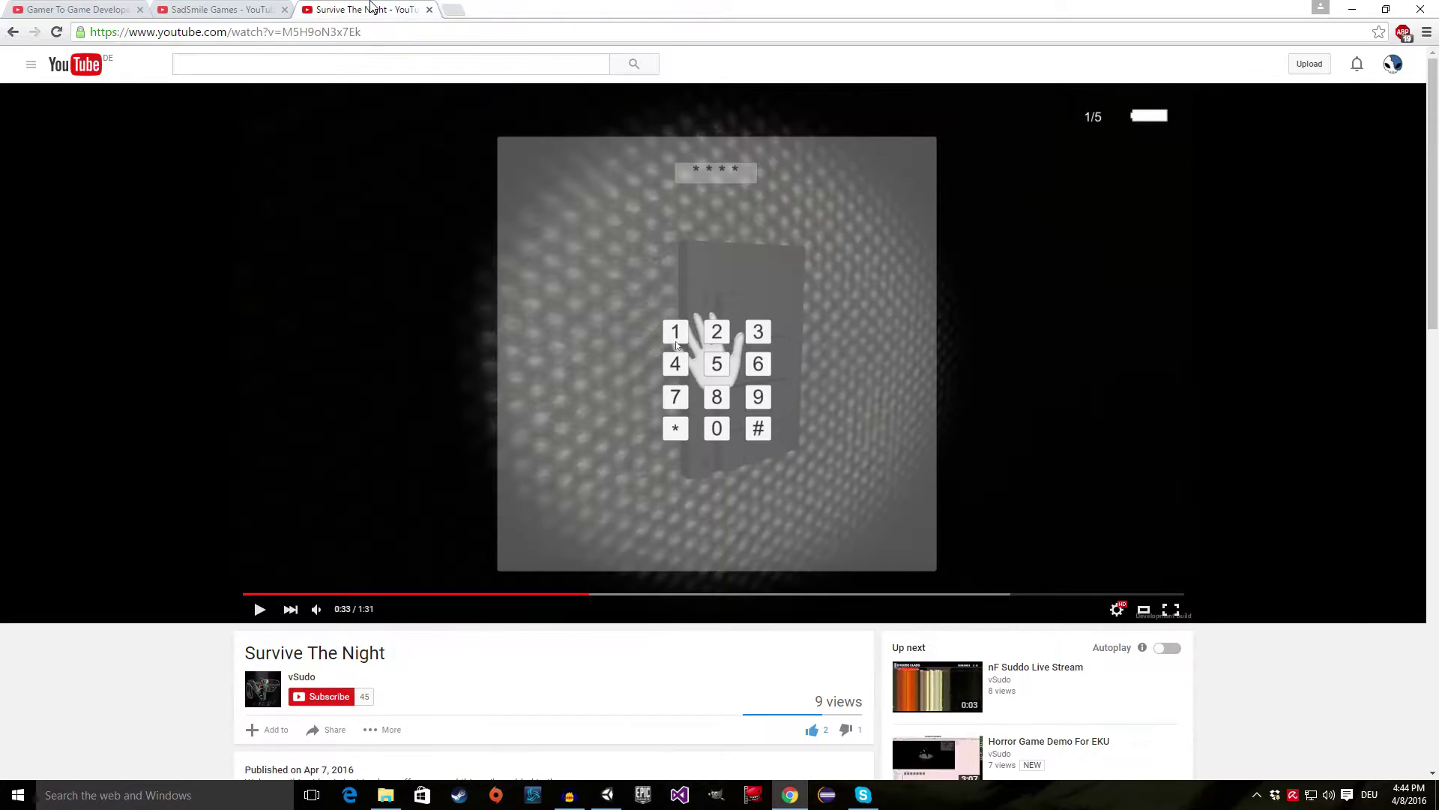
left_click(243, 9)
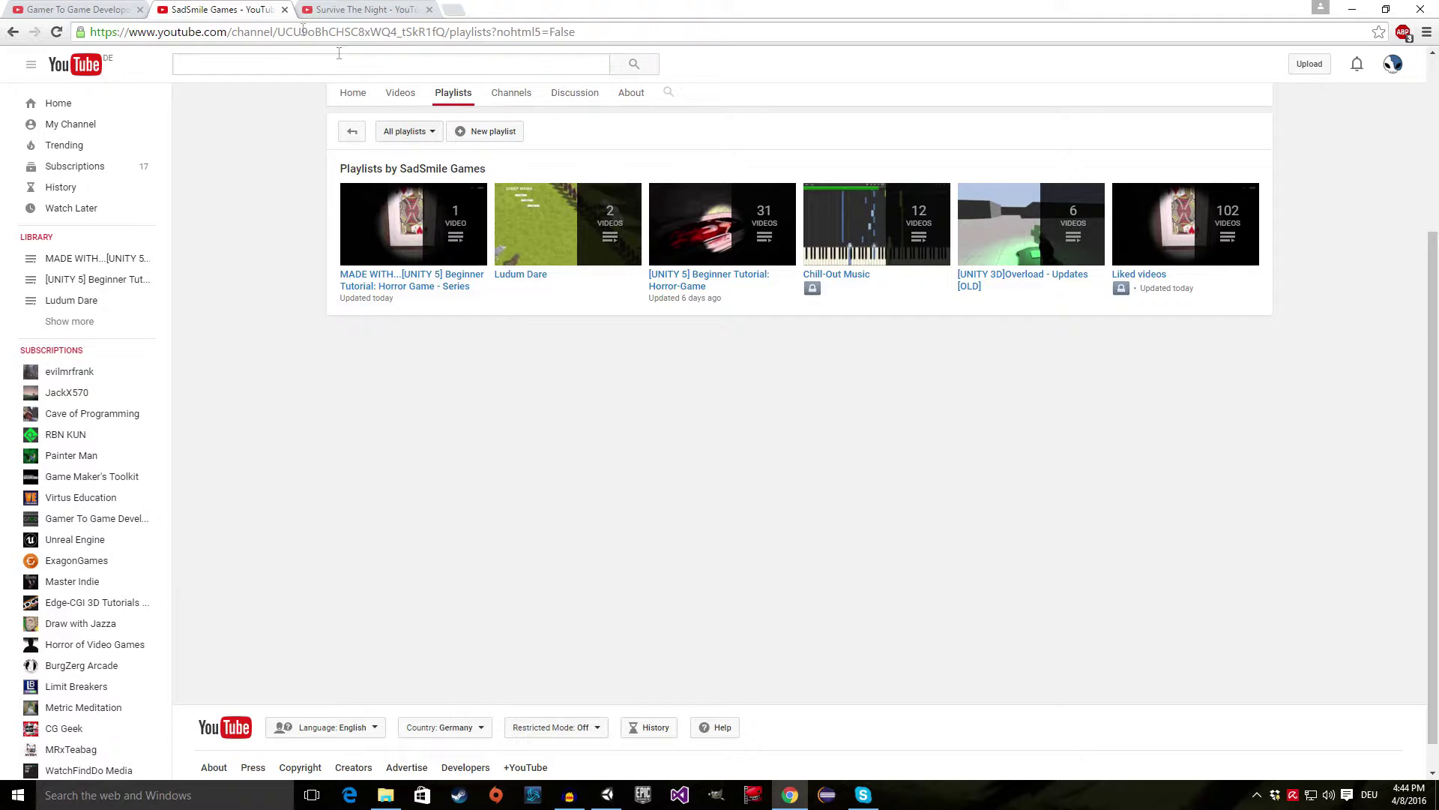
left_click(1347, 9)
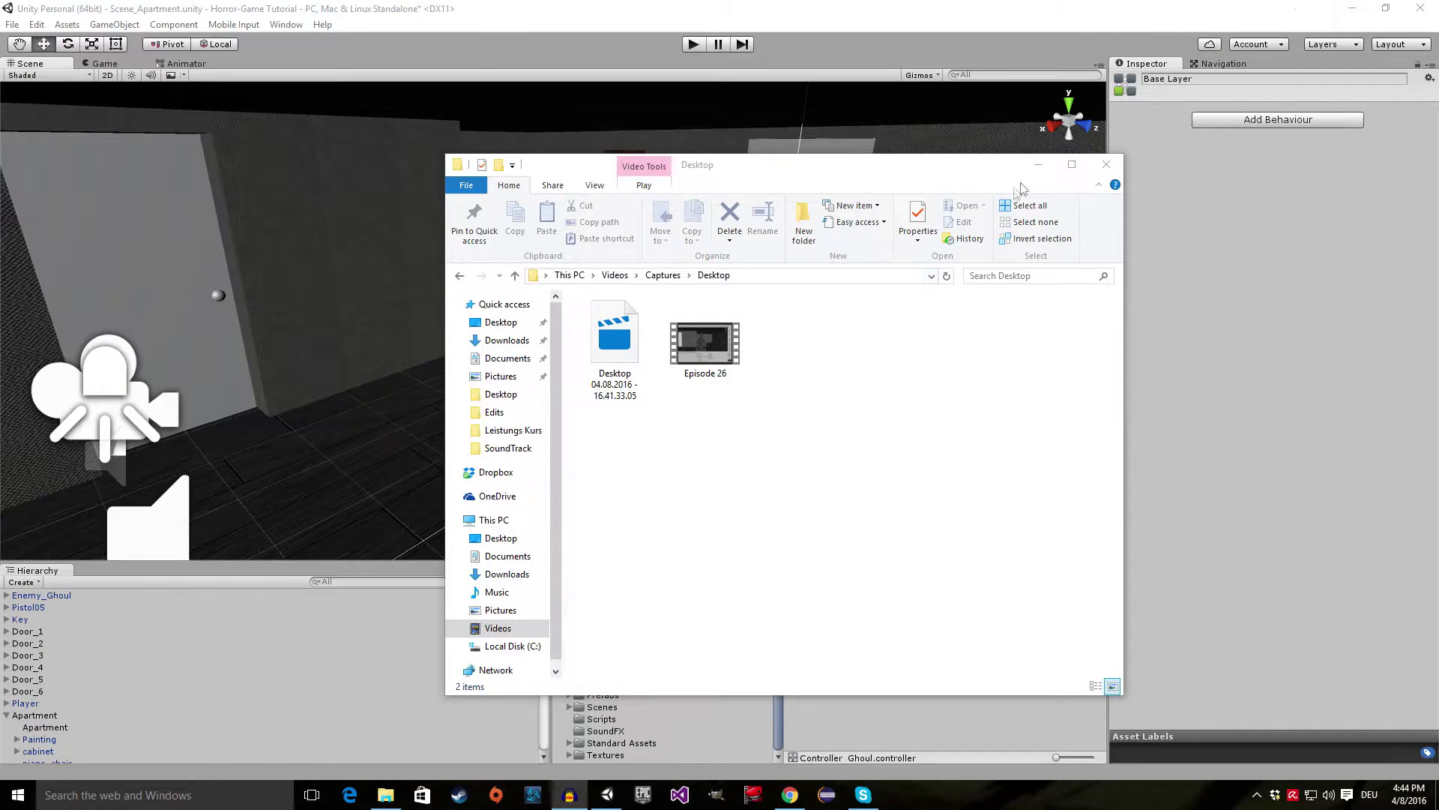
- Minimize File Explorer, orbit the room, and show Controller_Ghoul in the Animator tab
left_click(1038, 155)
right_click_drag(1033, 296, 555, 352)
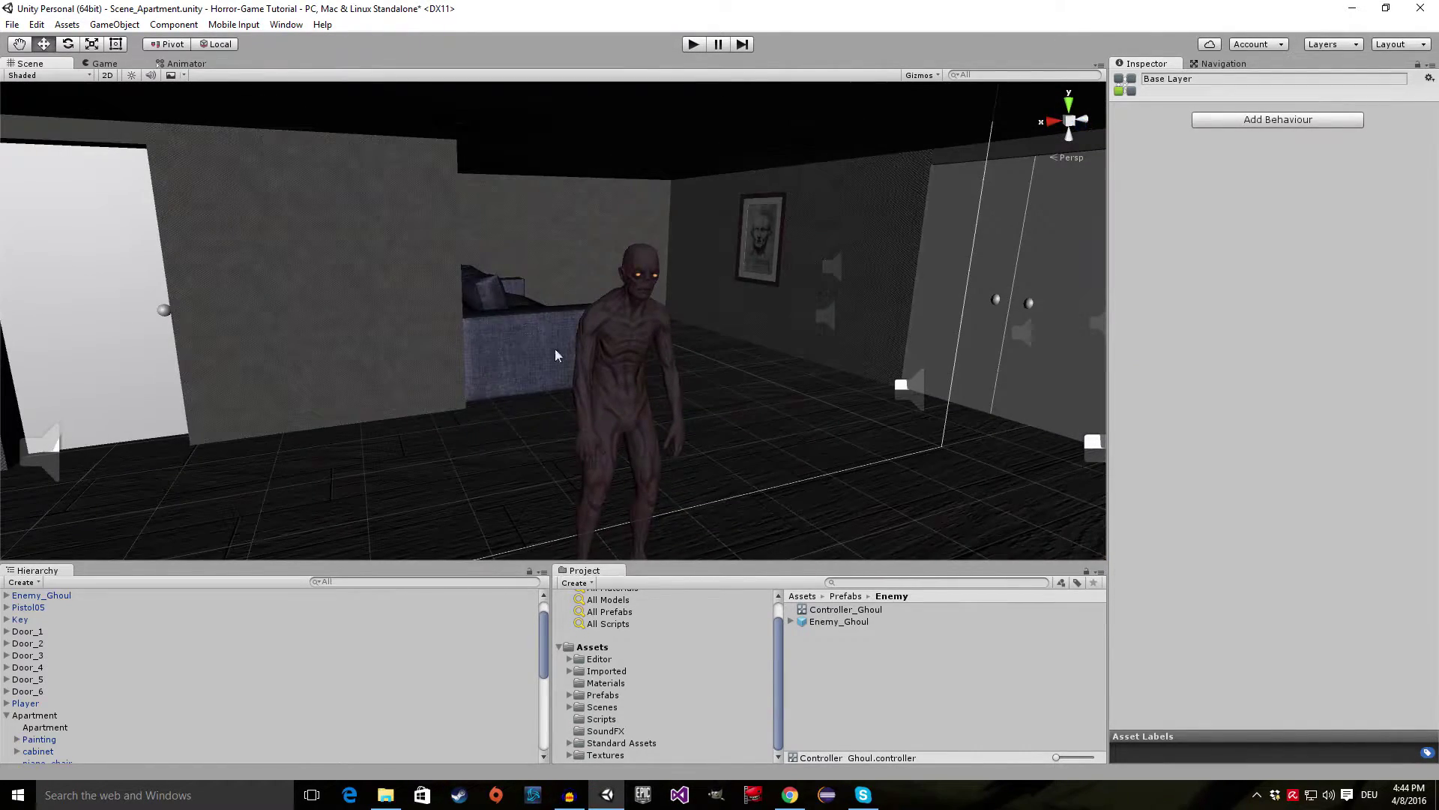
left_click(182, 65)
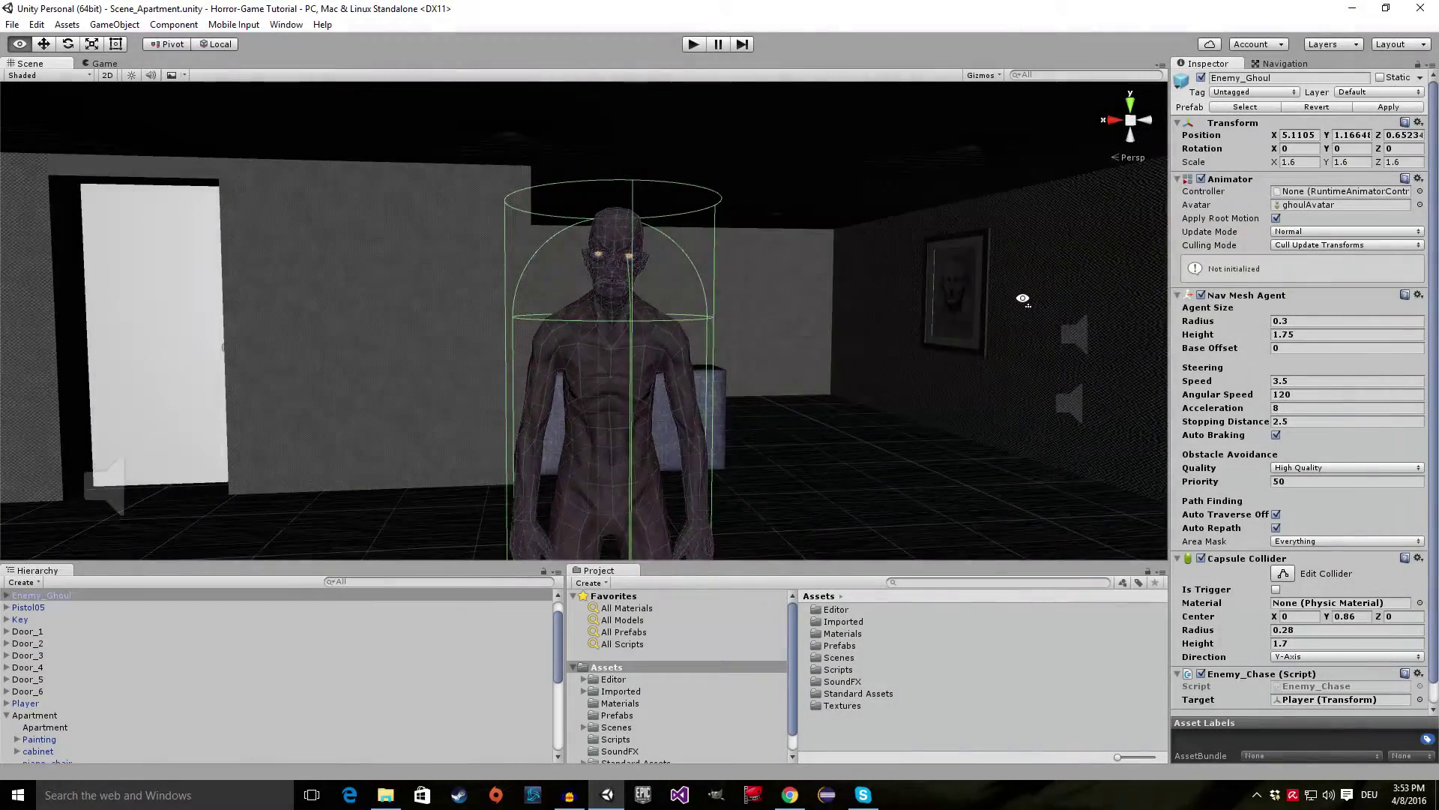
- Orbit and zoom the Scene view onto the desk and select it
left_click_drag(1022, 299, 992, 314, "alt")
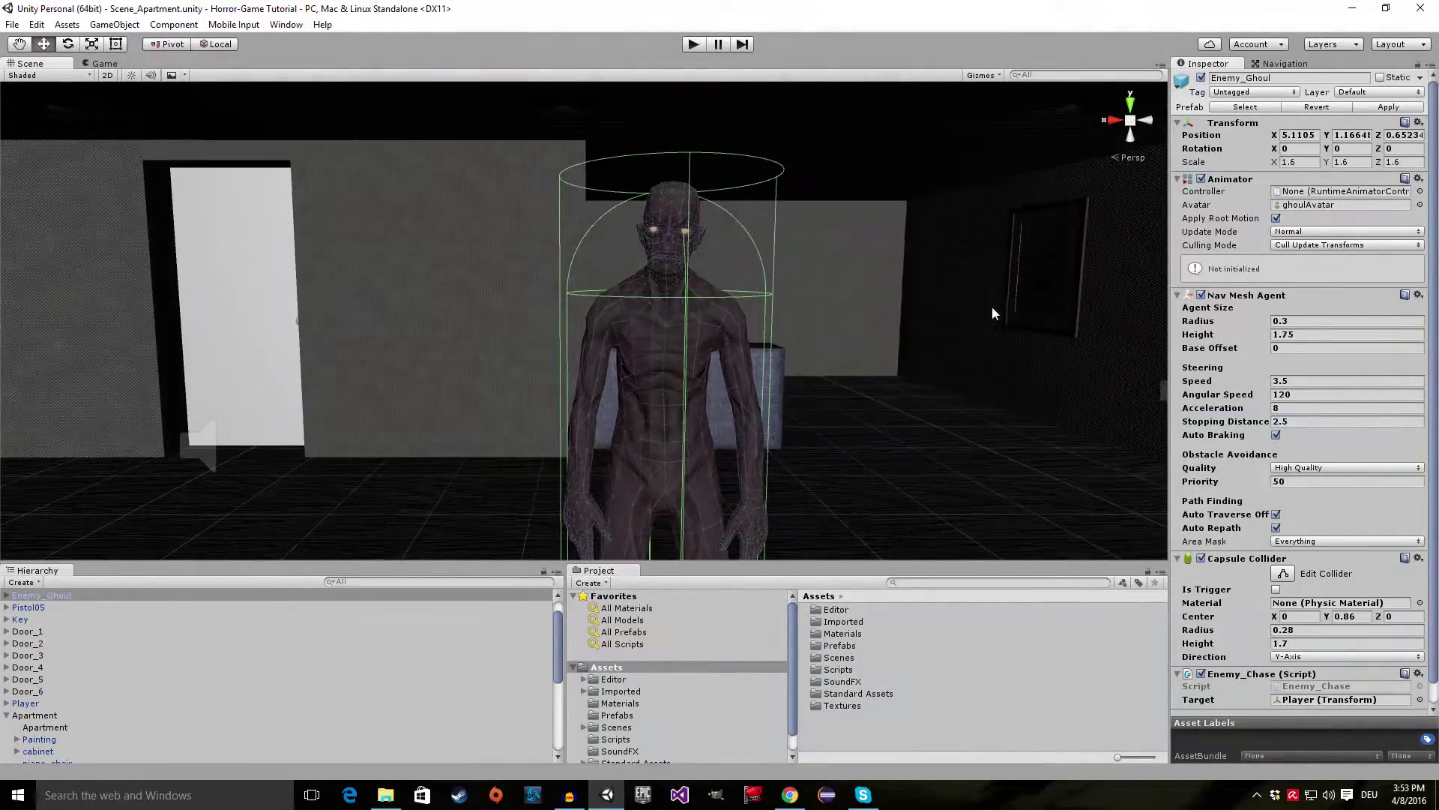
left_click_drag(840, 206, 585, 330, "alt")
scroll(528, 335, "up", 5)
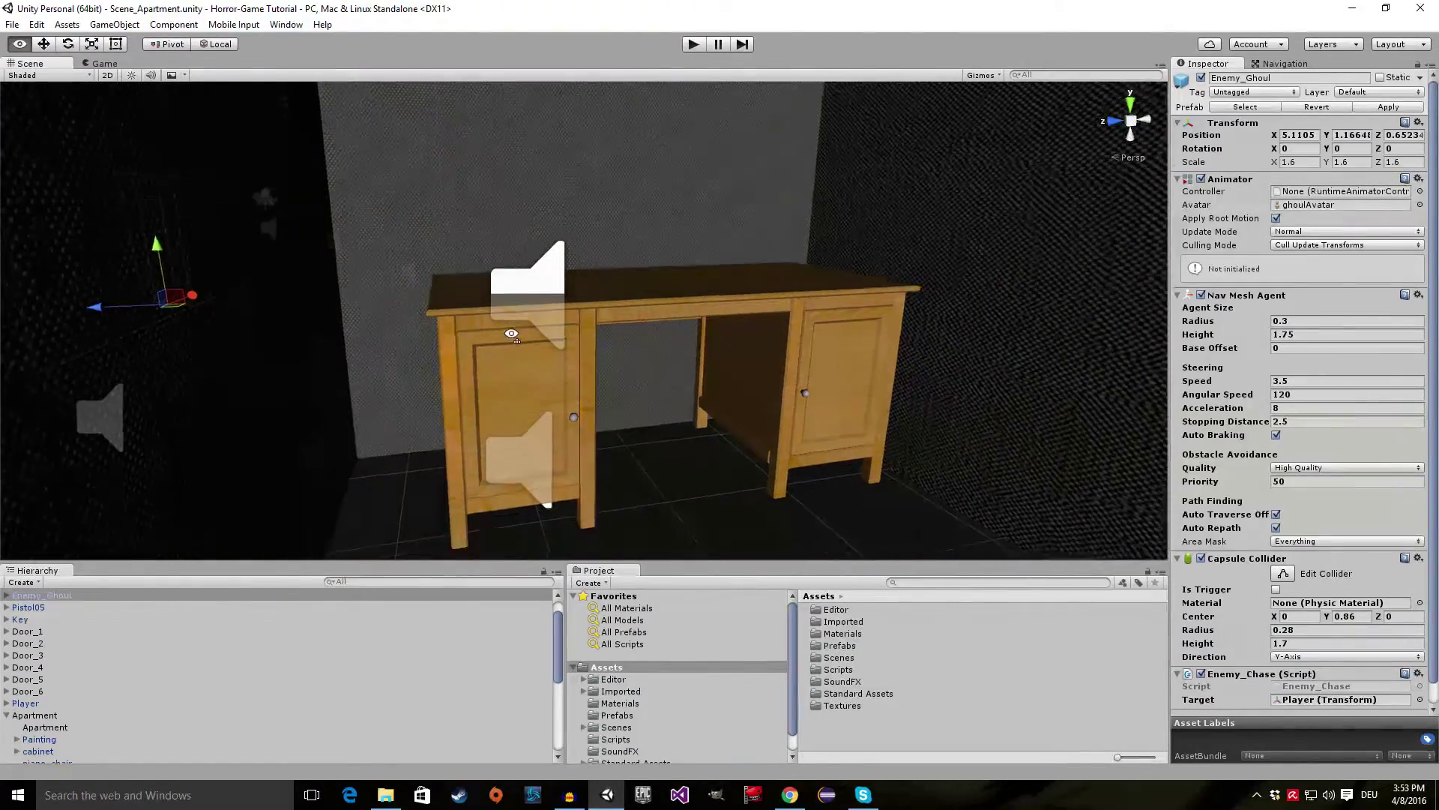
left_click(499, 451)
left_click_drag(461, 425, 474, 455, "alt")
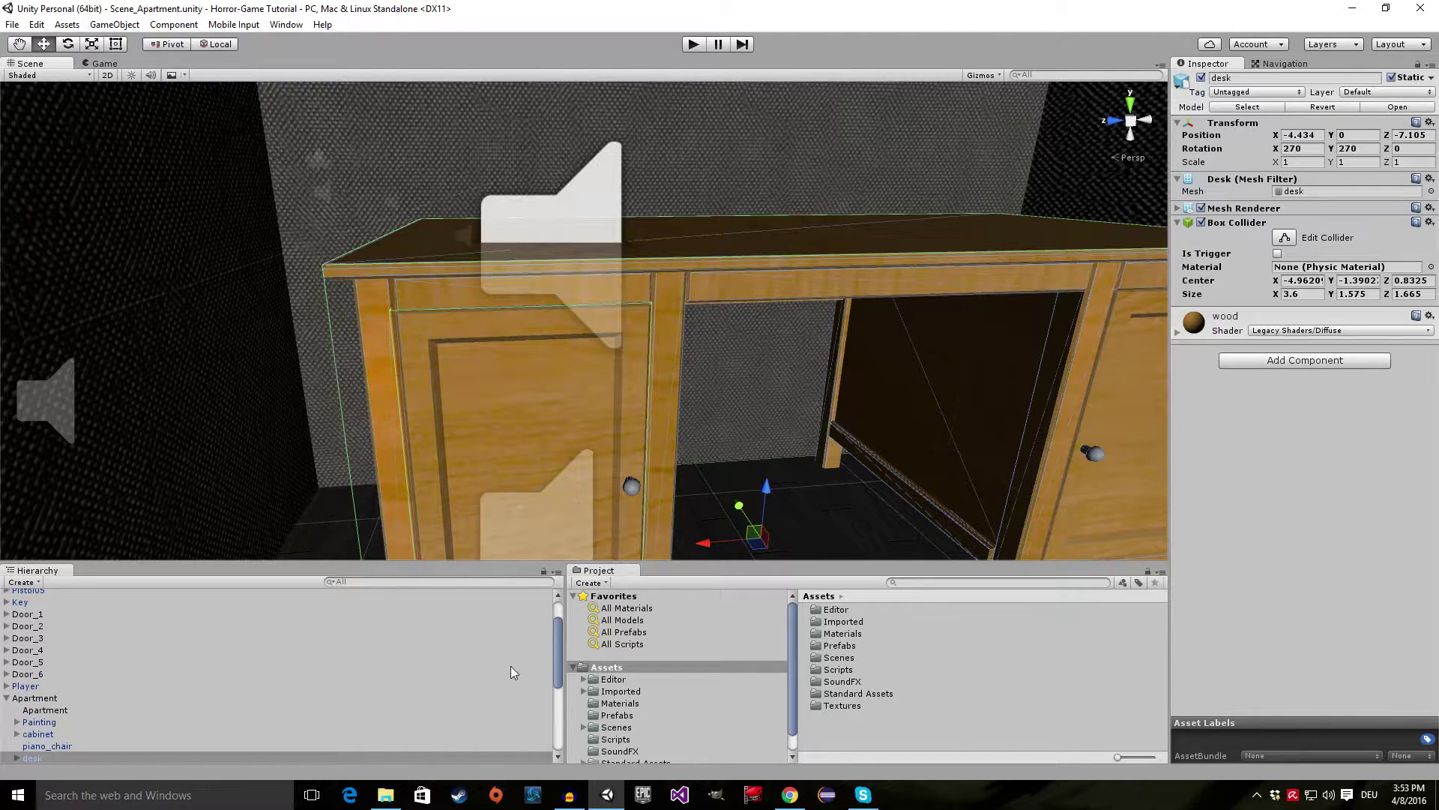
left_click_drag(556, 650, 555, 661)
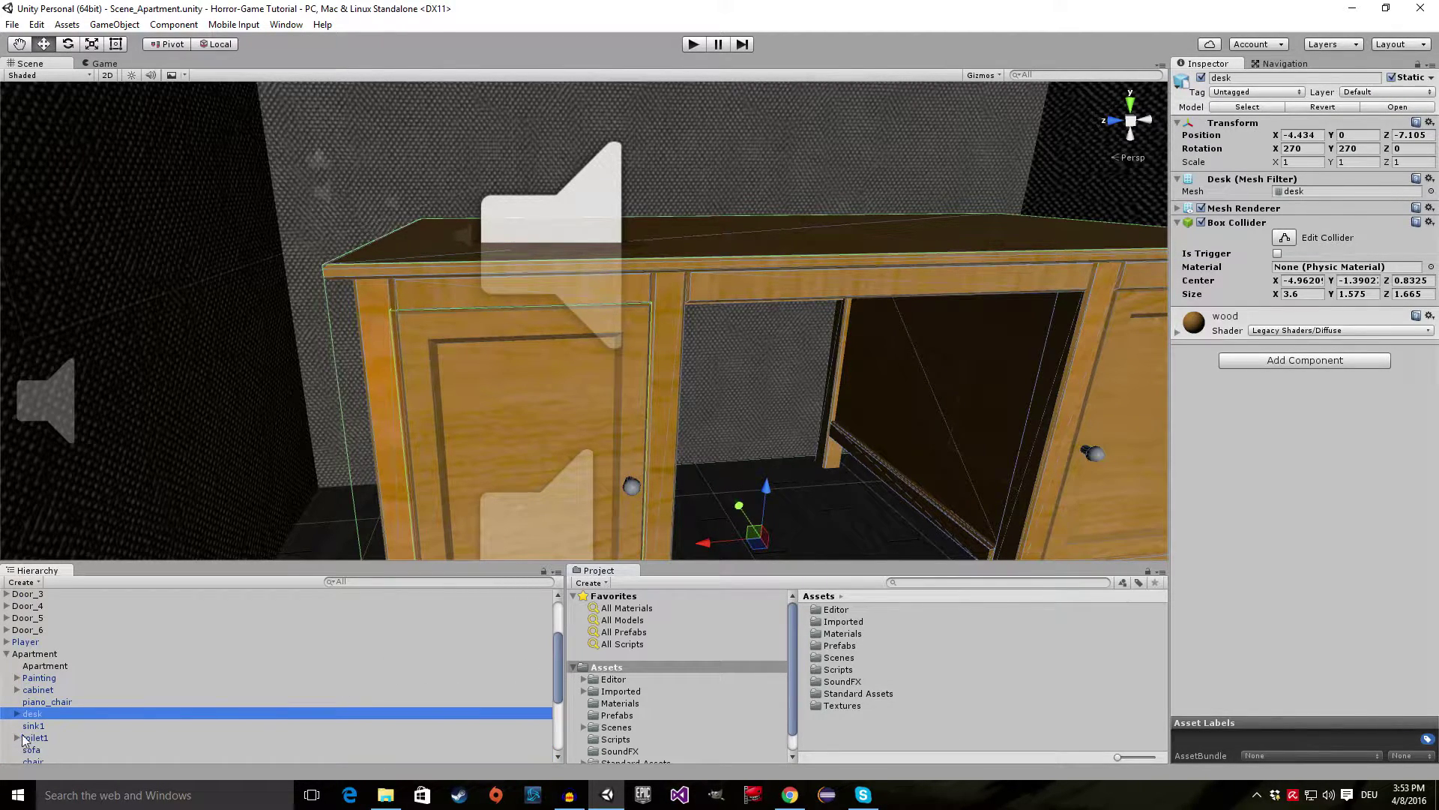
- Expand desk, select its Safe child, frame it close up, and untick Static
left_click(16, 714)
left_click(52, 726)
left_click(49, 738)
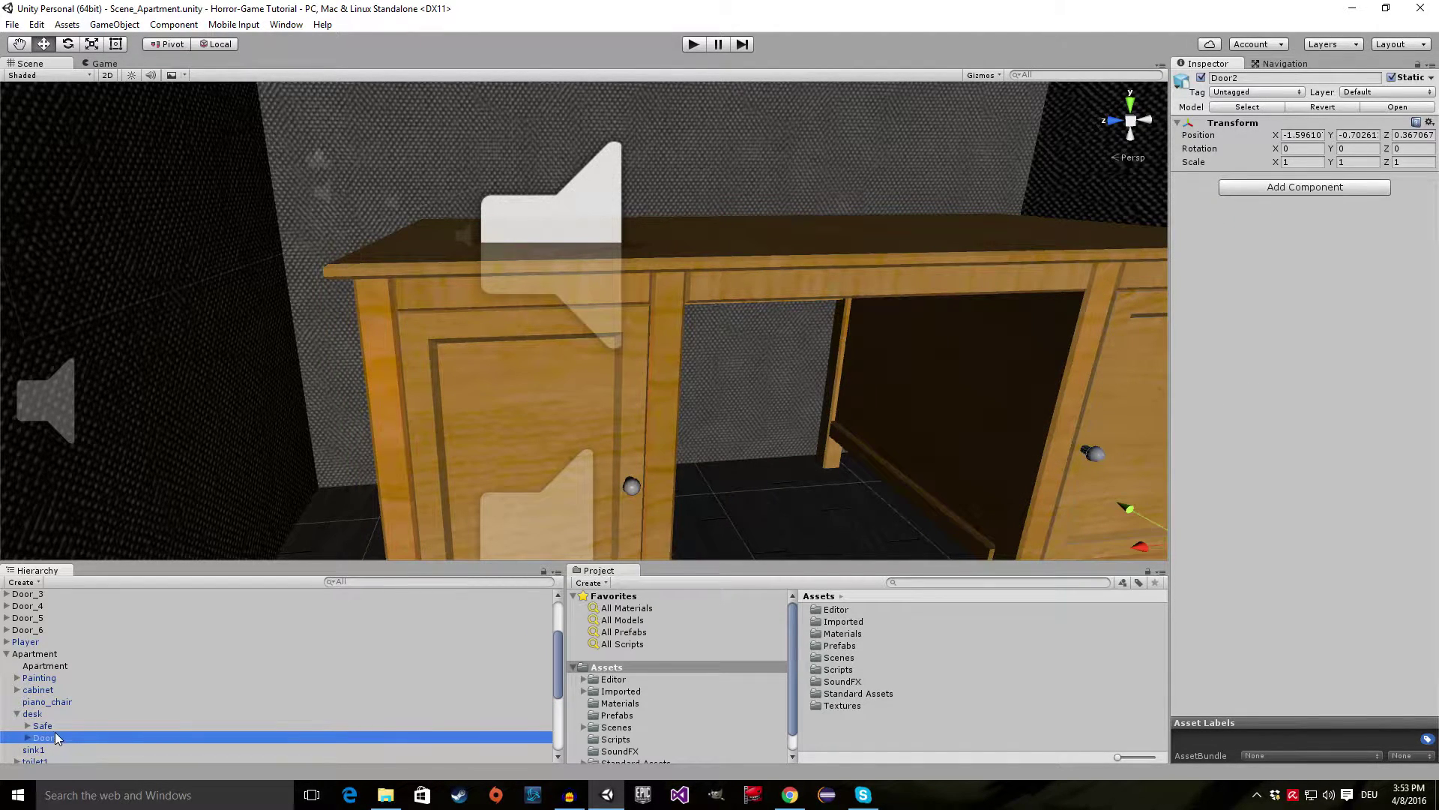
left_click(49, 726)
left_click_drag(838, 300, 748, 424, "alt")
scroll(747, 423, "up", 3)
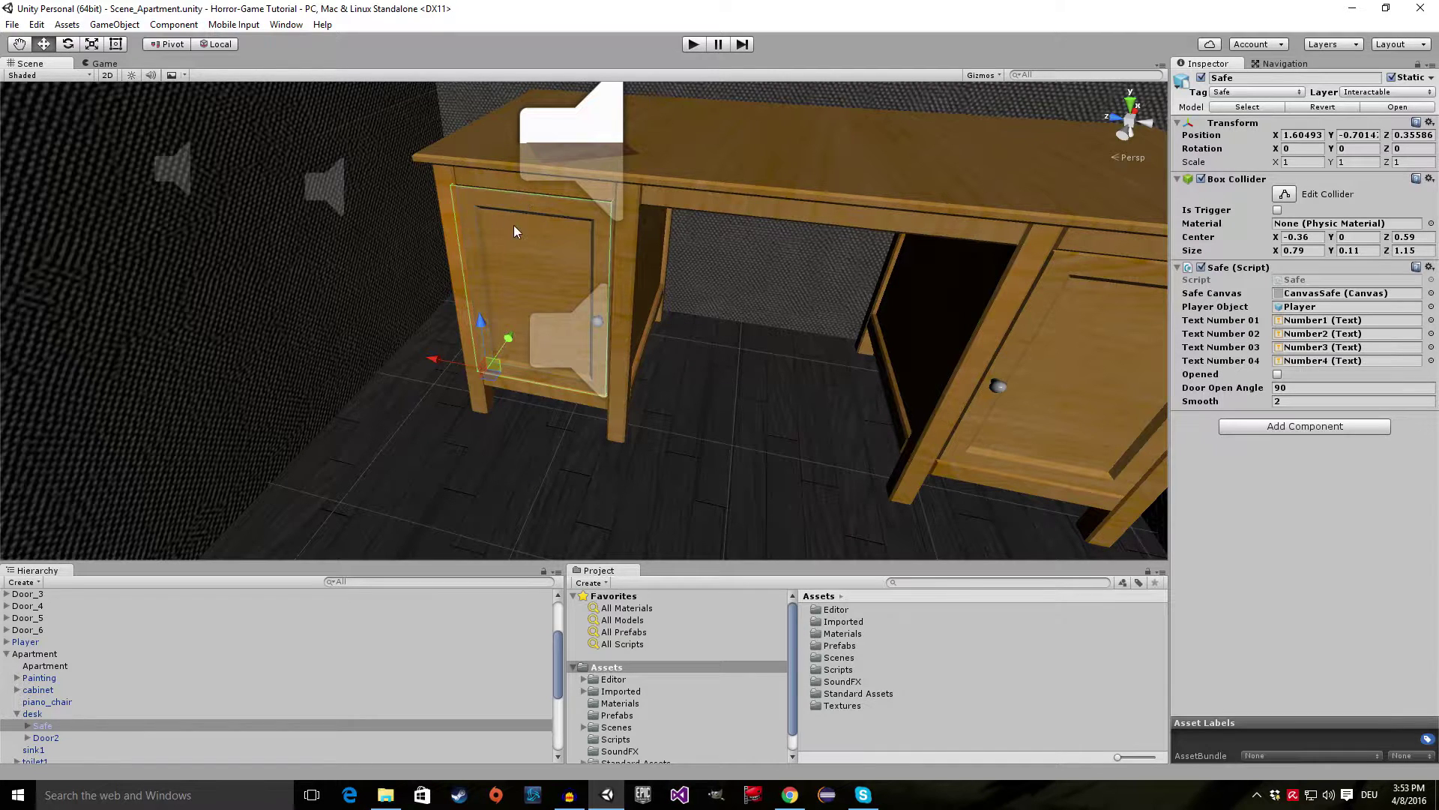
scroll(525, 293, "up", 4)
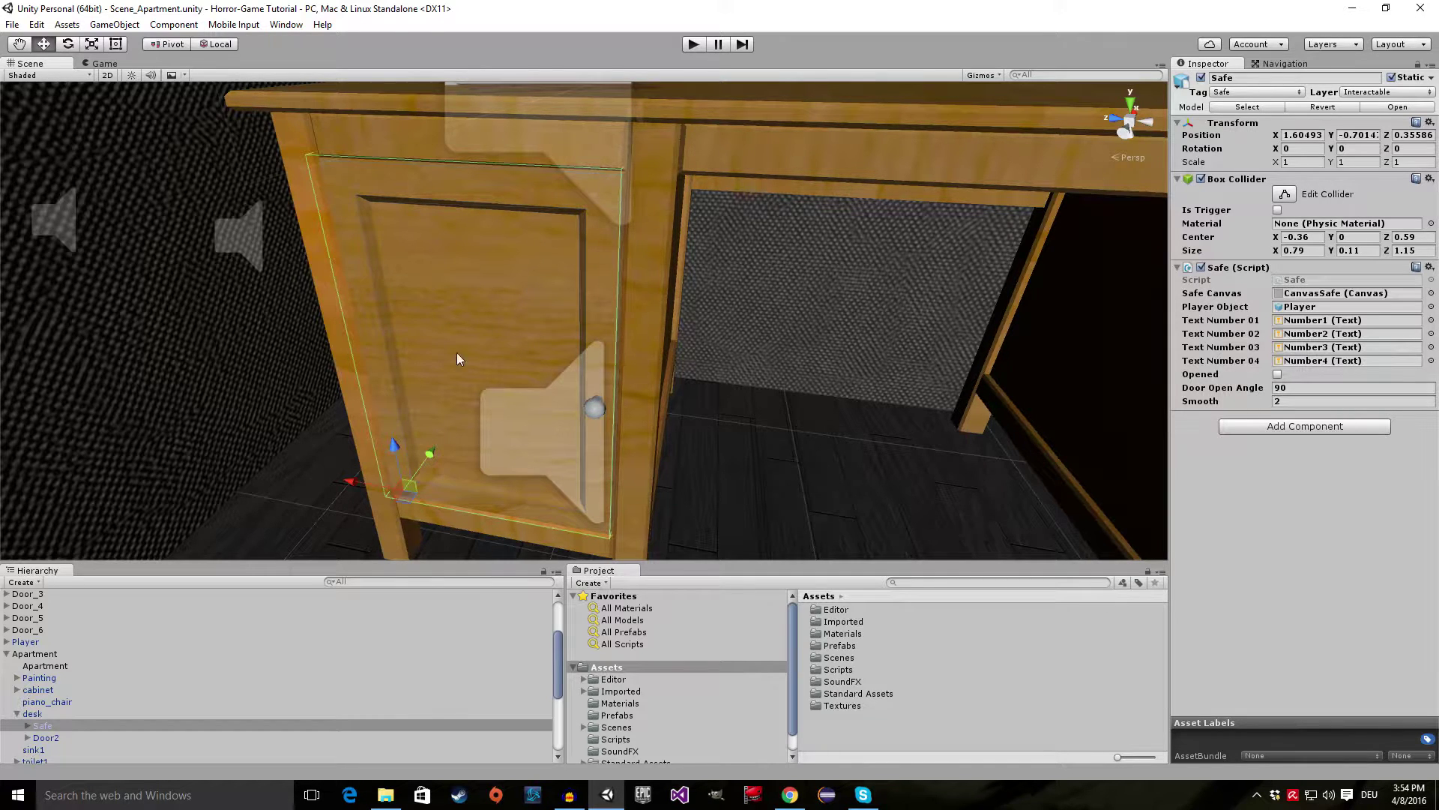
right_click_drag(501, 347, 535, 281)
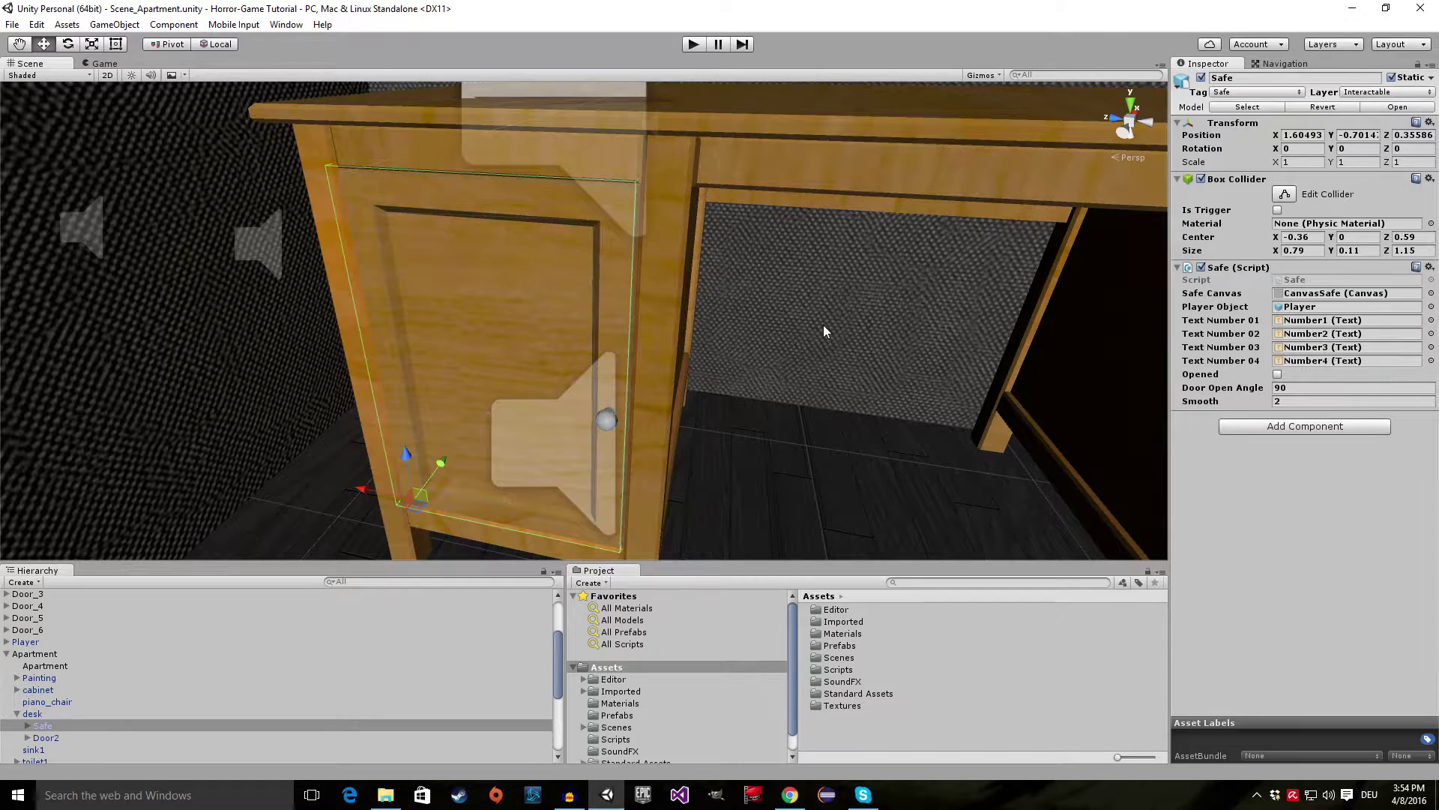
left_click(1392, 77)
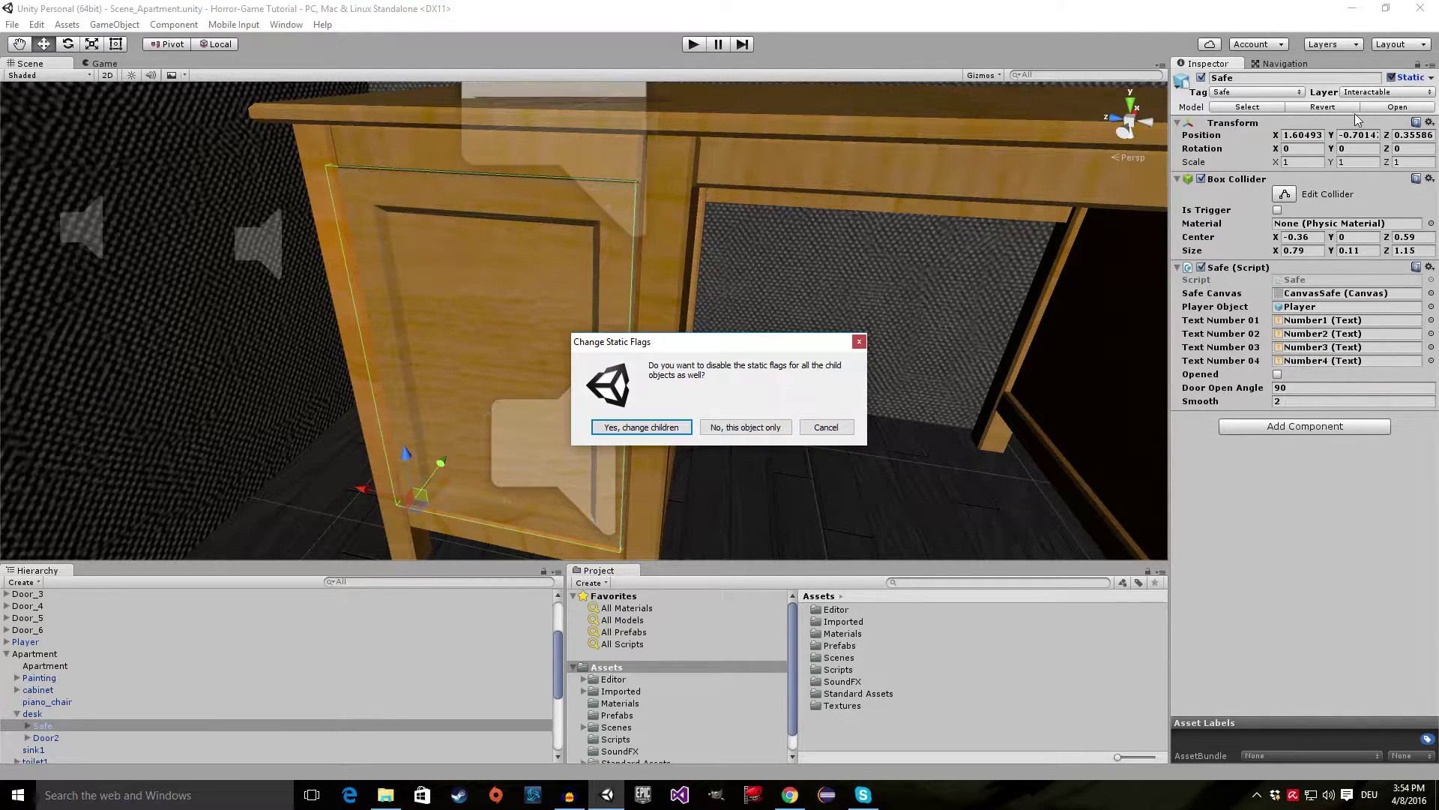
- Make the Safe's children non-static too, then play-test opening the safe with its code
left_click(630, 429)
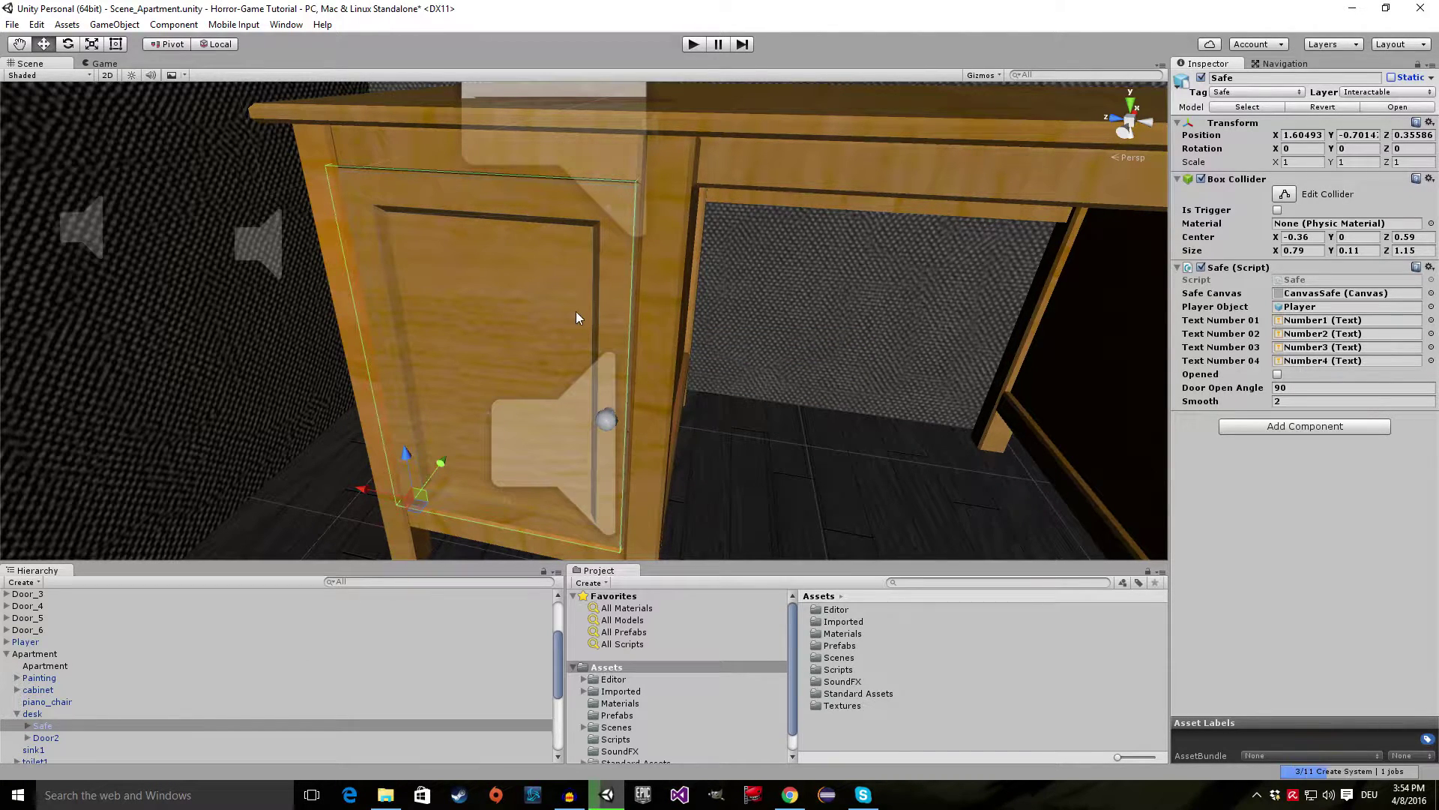
left_click(695, 47)
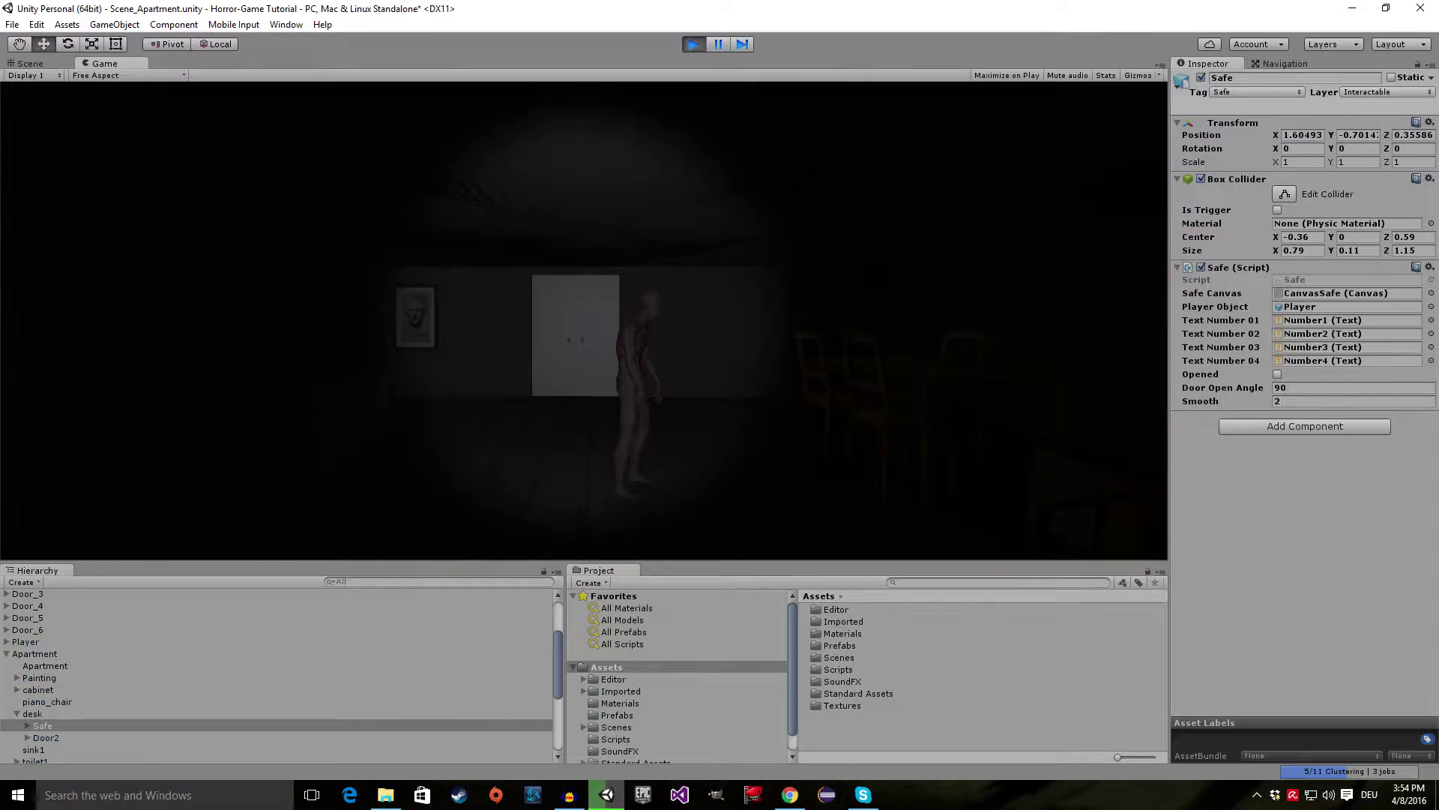
key("w")
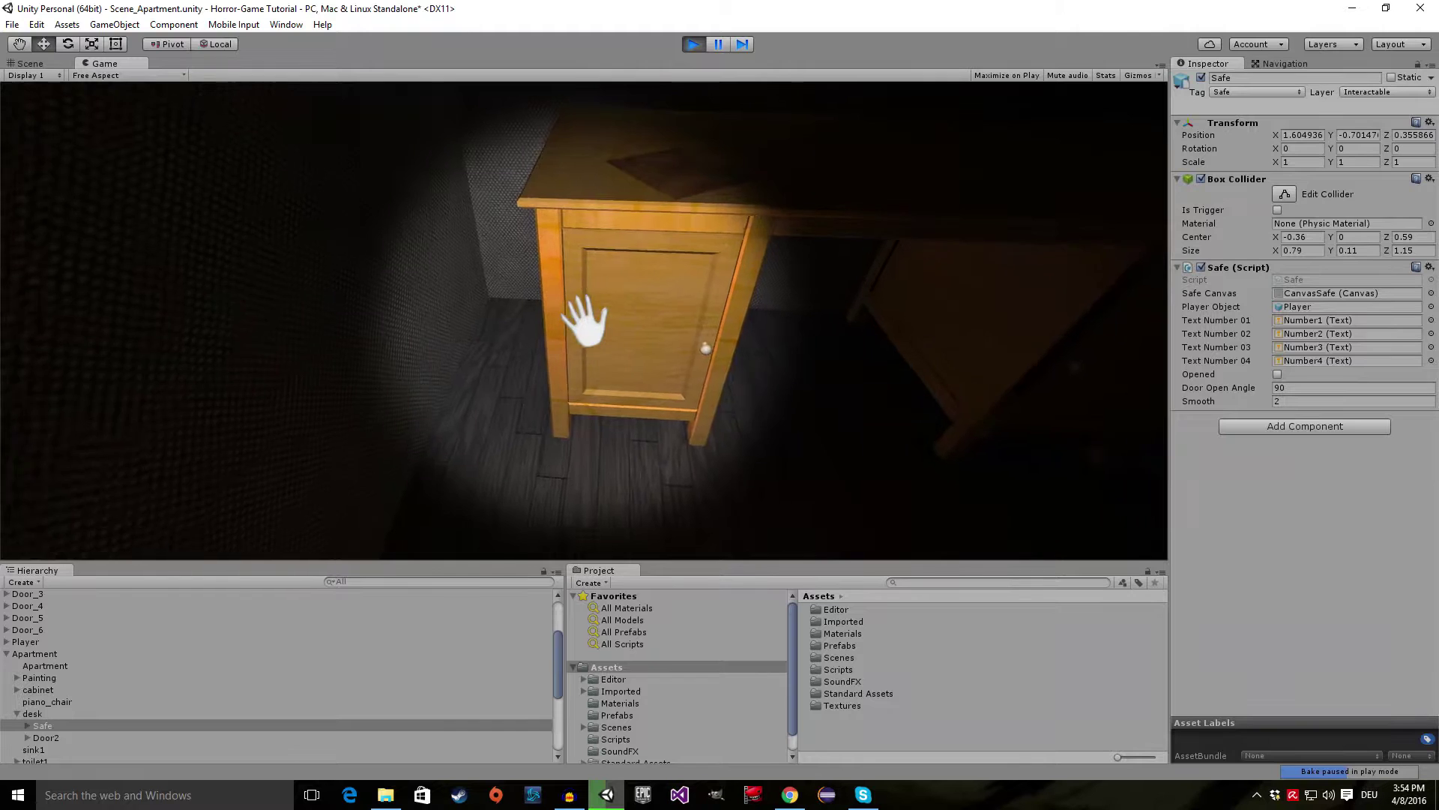
key("e")
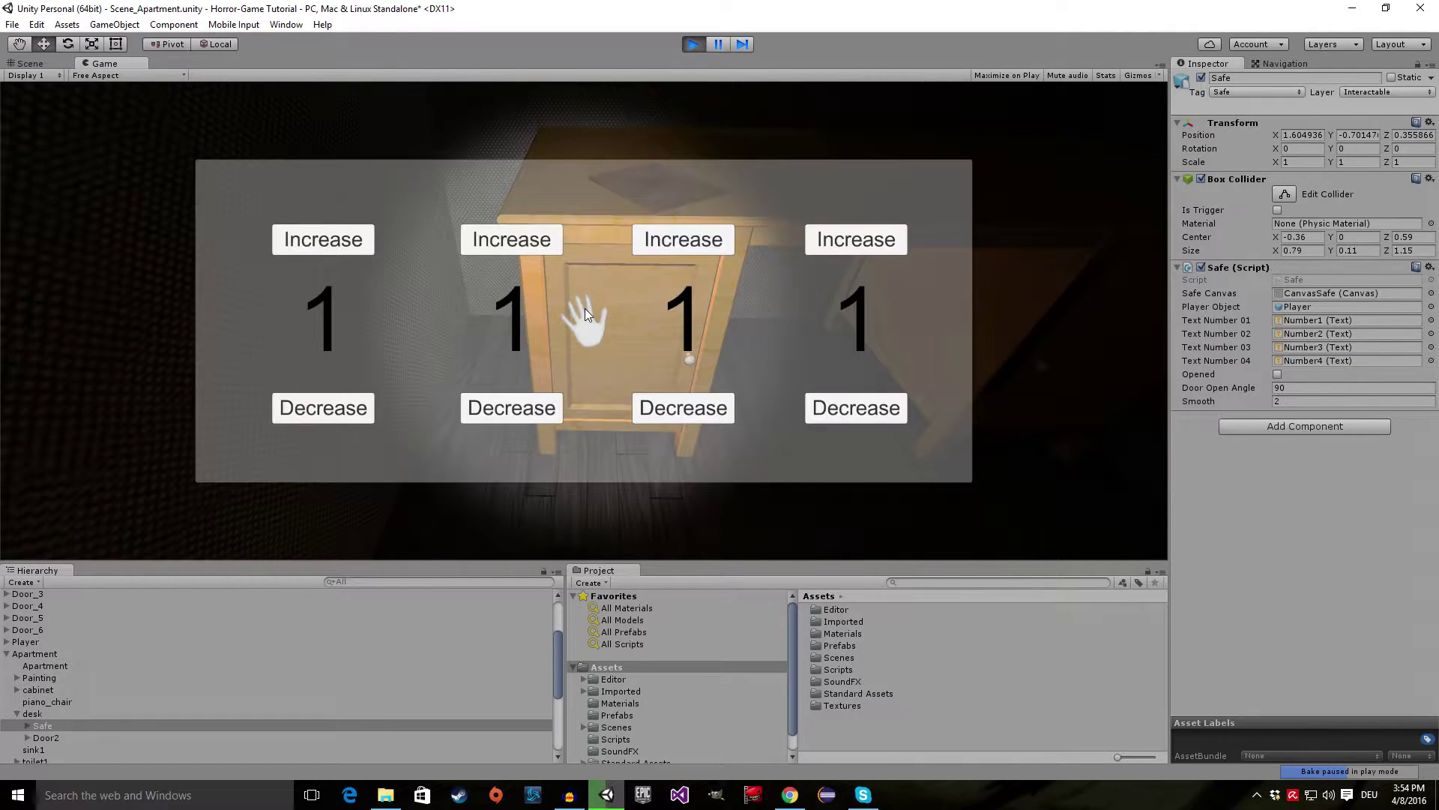
left_click(856, 241)
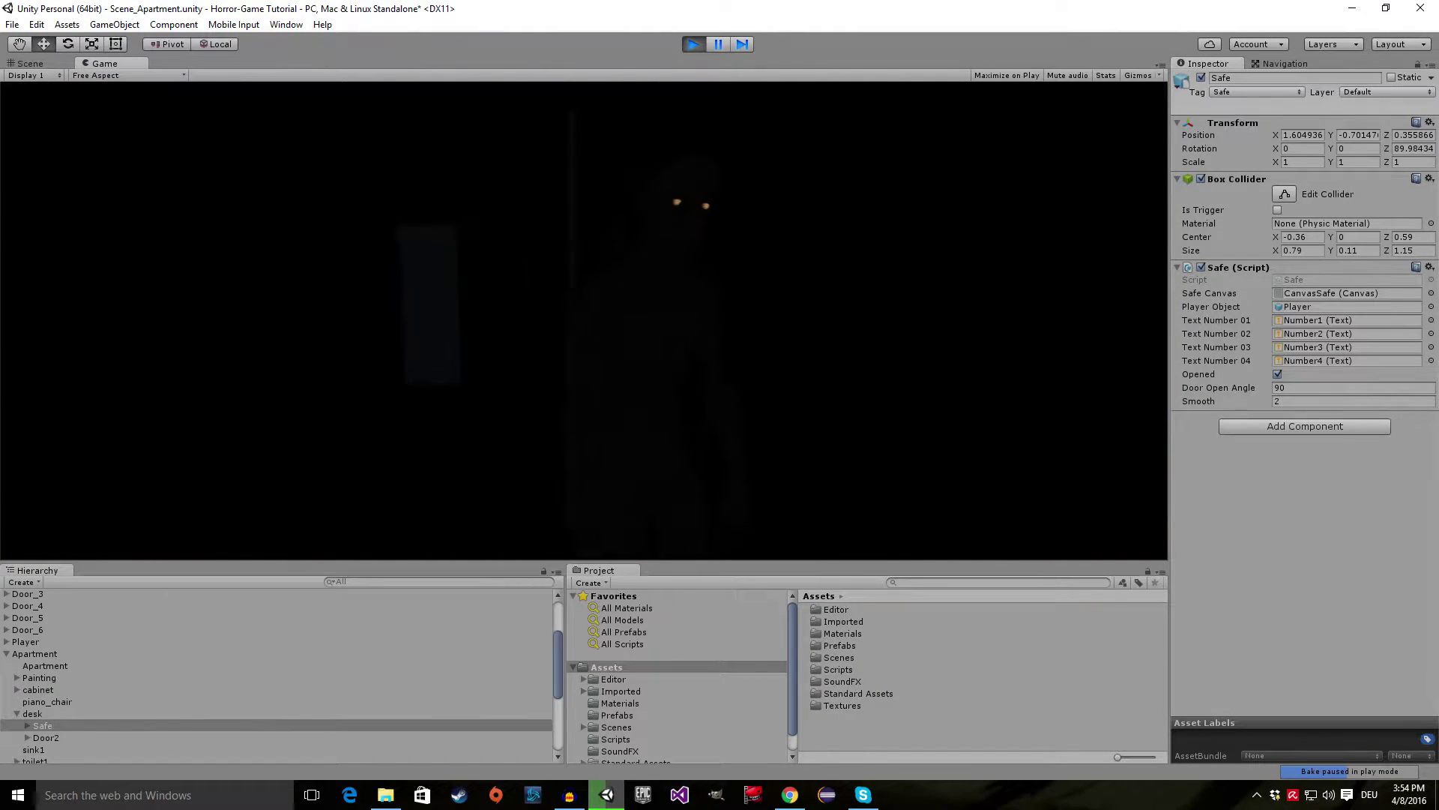
- Exit play mode and select Enemy_Ghoul in the Scene view
key("ctrl+p")
right_click_drag(585, 308, 635, 349)
left_click(605, 357)
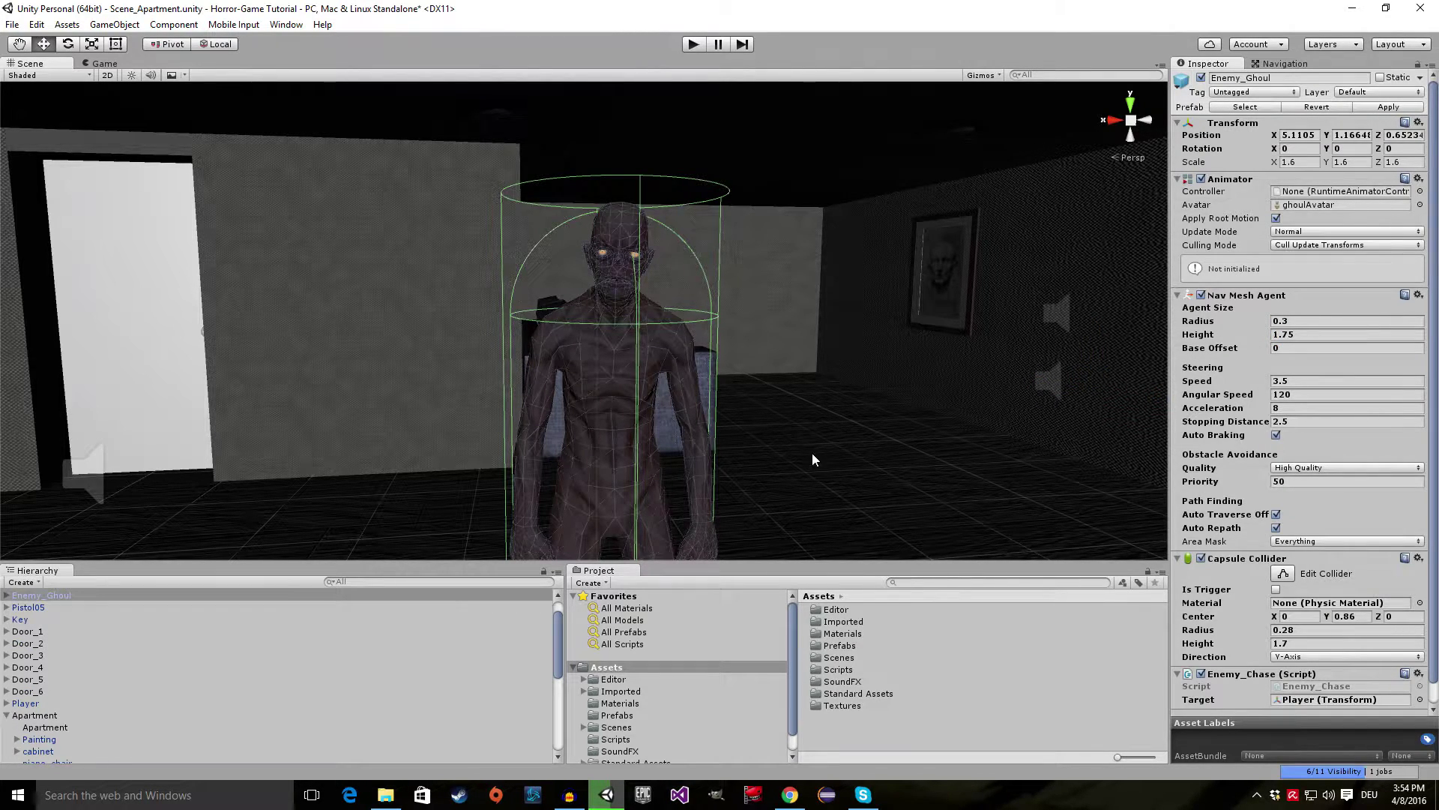
- Create a folder named Enemy in Prefabs, drag Enemy_Ghoul into it, and open it
scroll(632, 697, "down", 1)
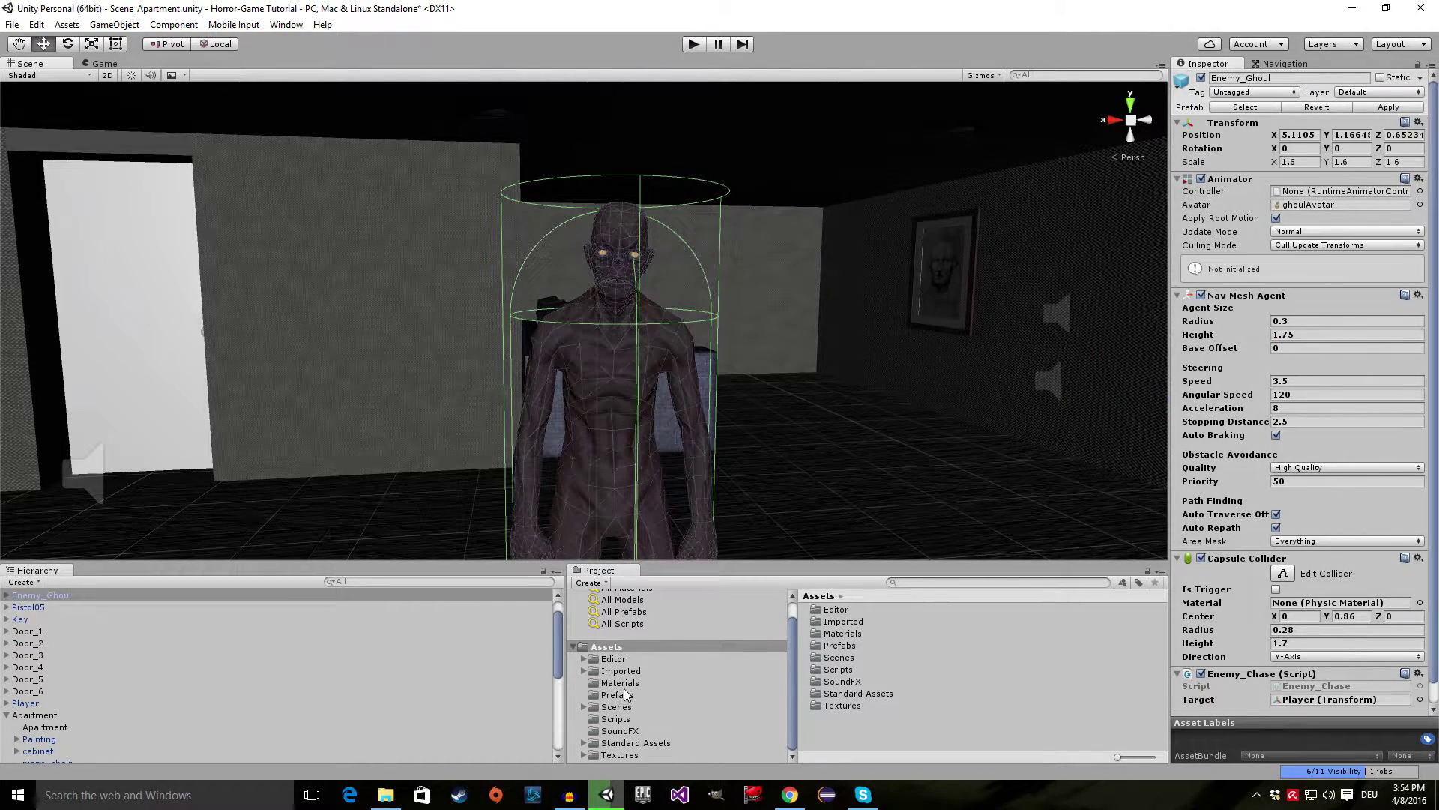
left_click(626, 695)
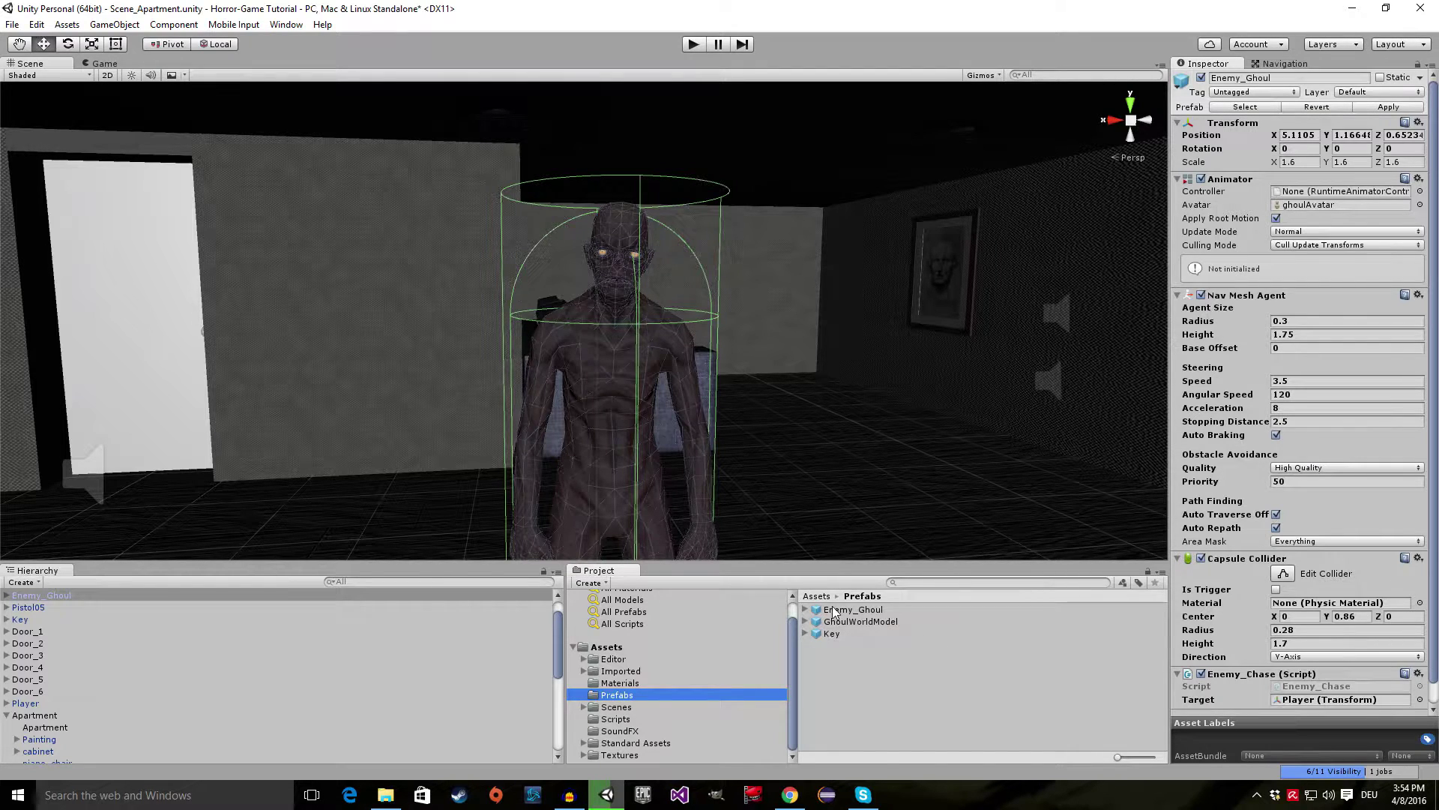
left_click(838, 610)
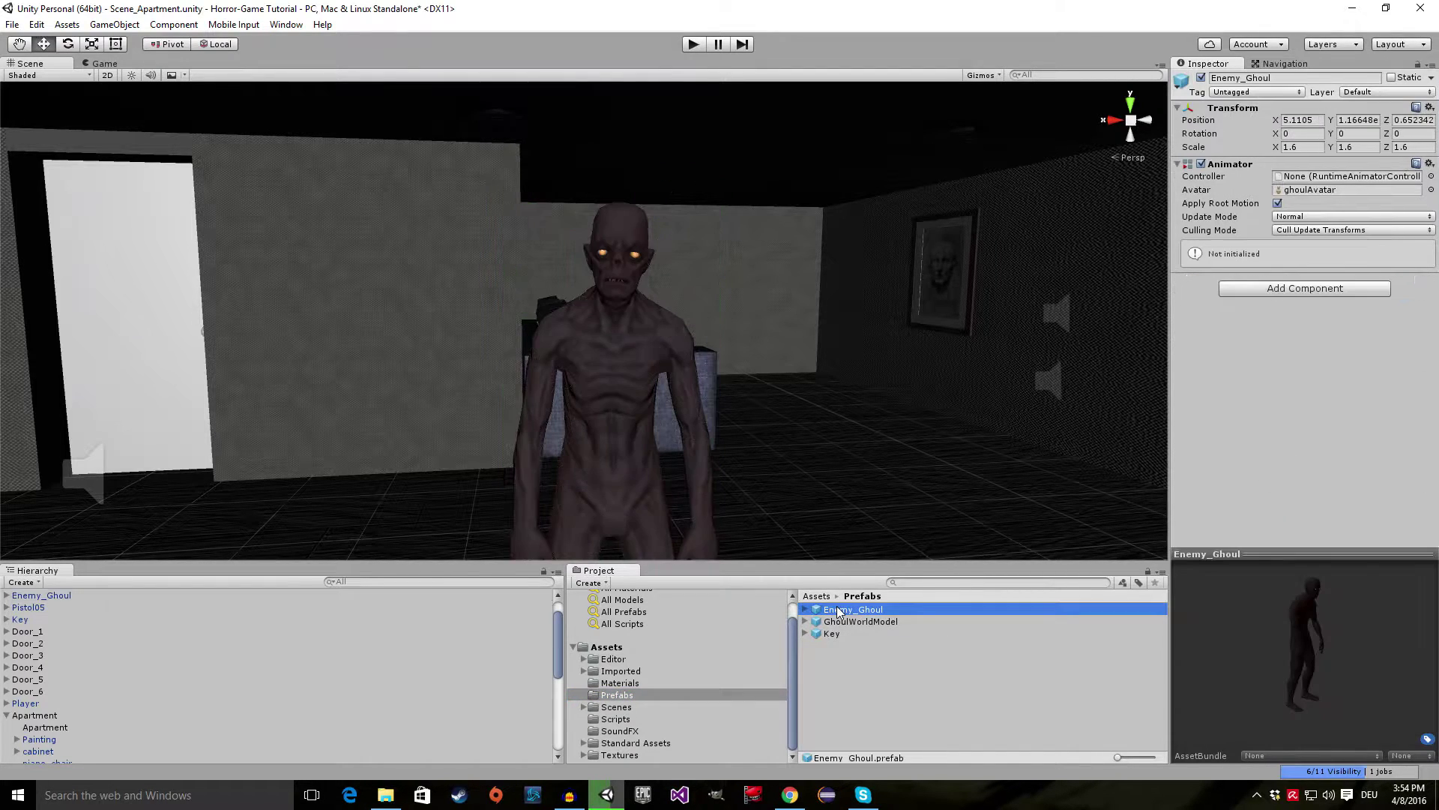
right_click(875, 701)
mouse_move(948, 429)
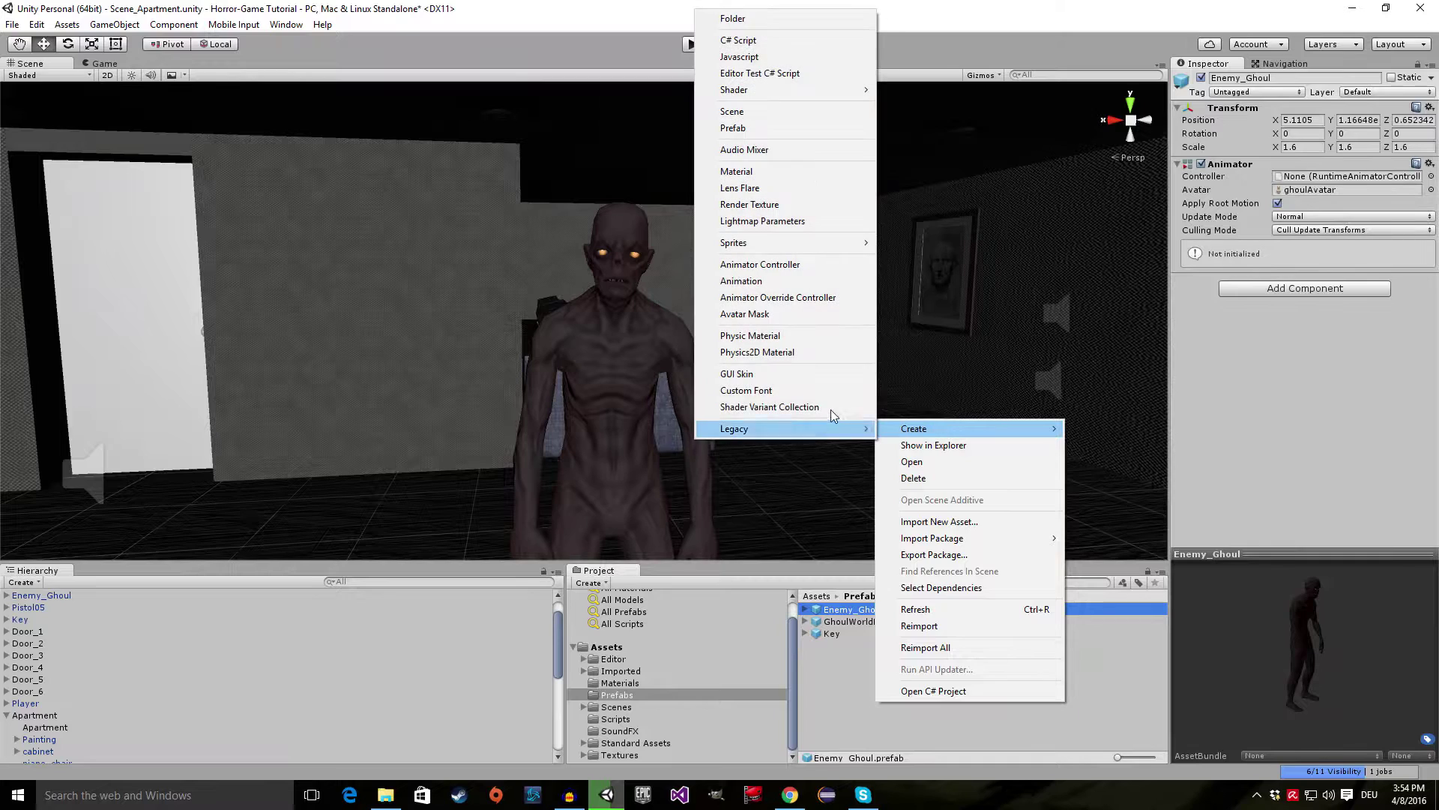
left_click(786, 17)
key("BackSpace")
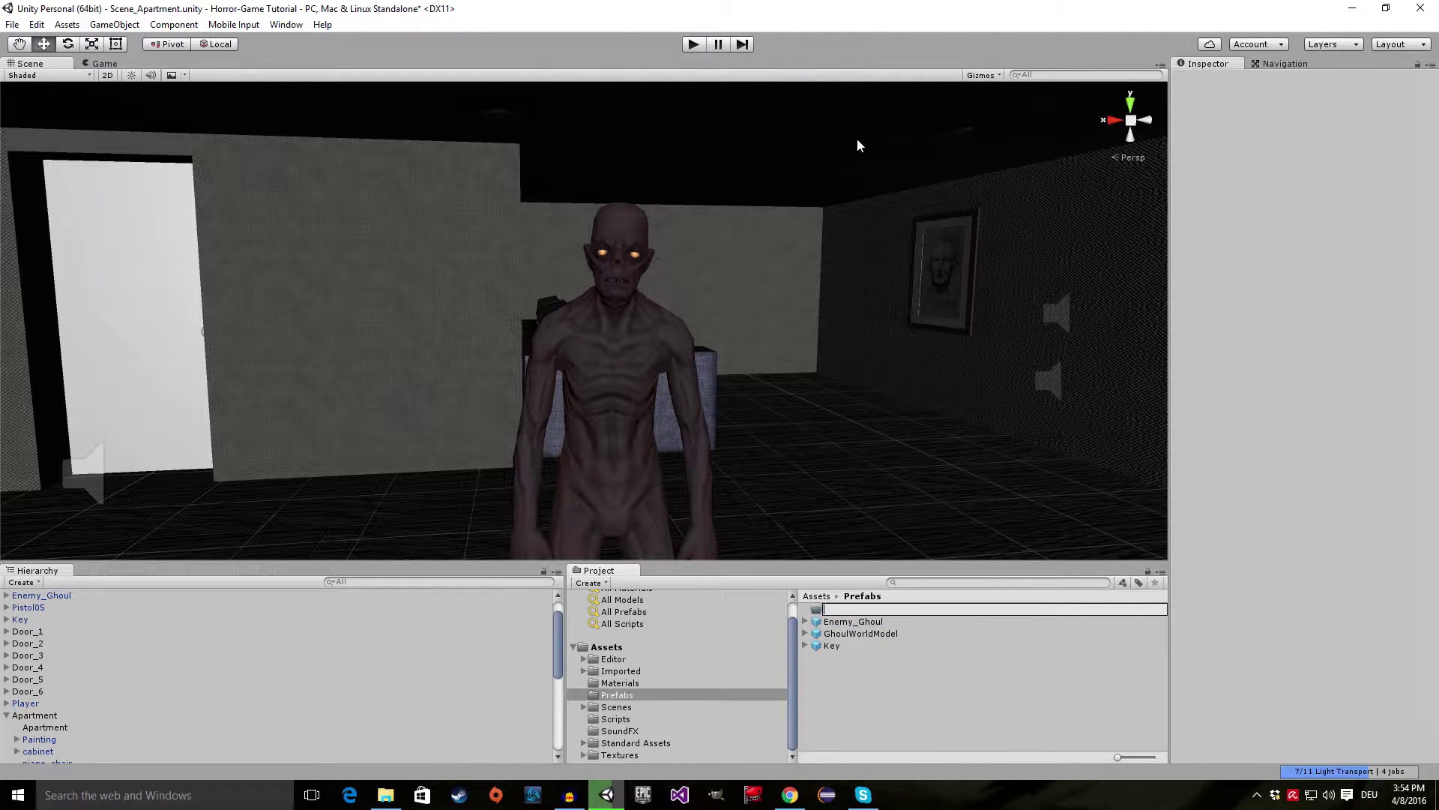
key("Return")
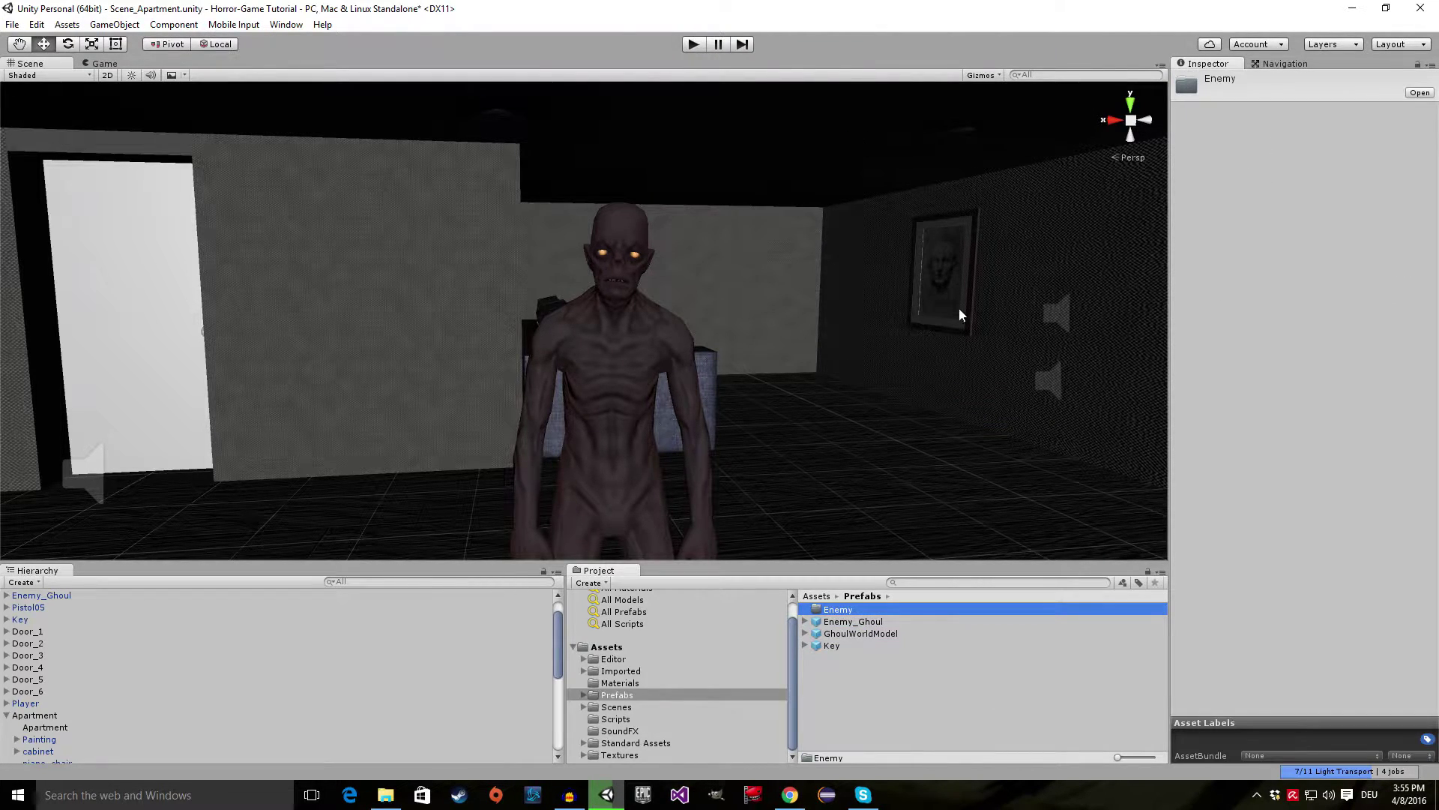
left_click_drag(835, 623, 850, 615)
double_click(851, 614)
- Create an Animator Controller in the Enemy folder and name it Controller_Ghoul
right_click(843, 673)
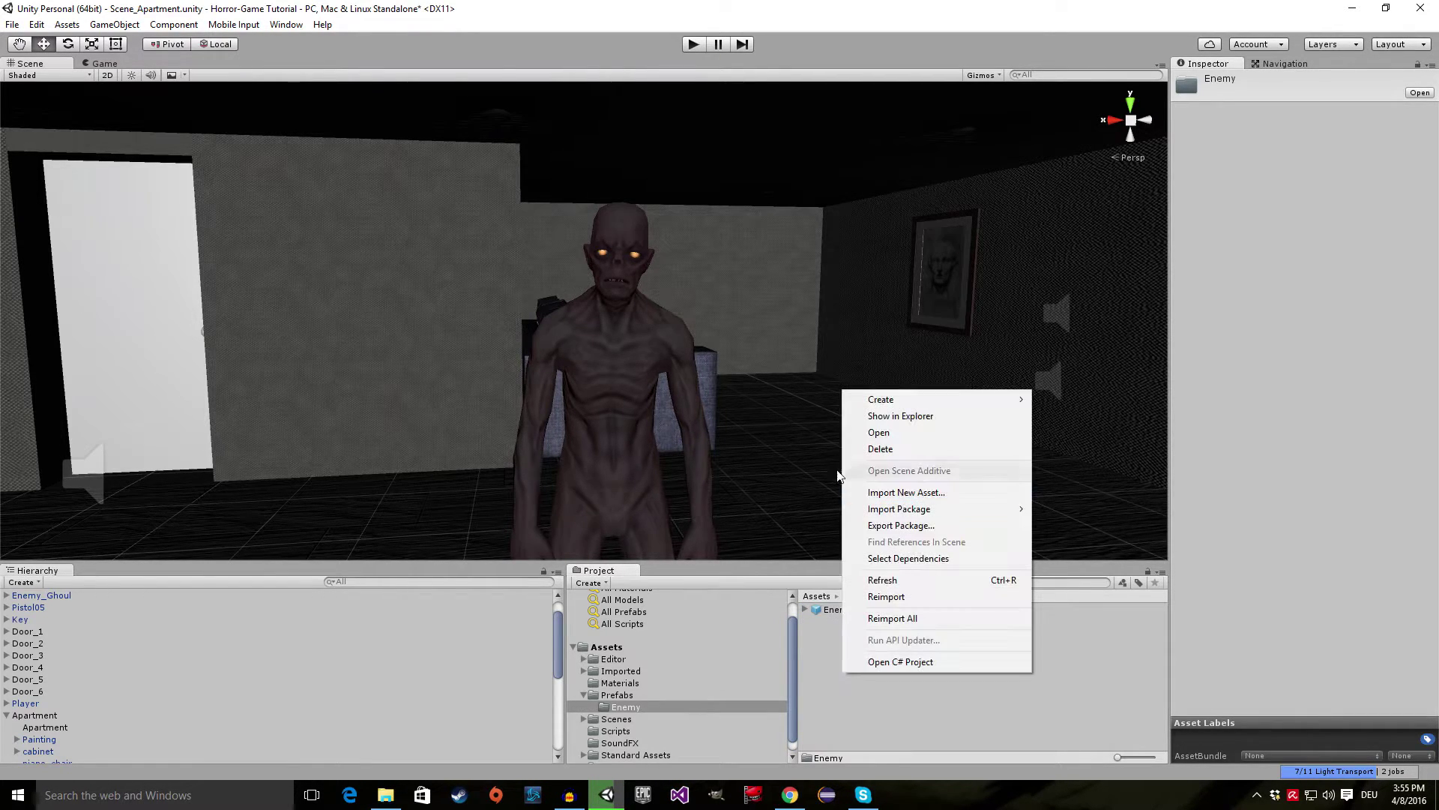
mouse_move(881, 401)
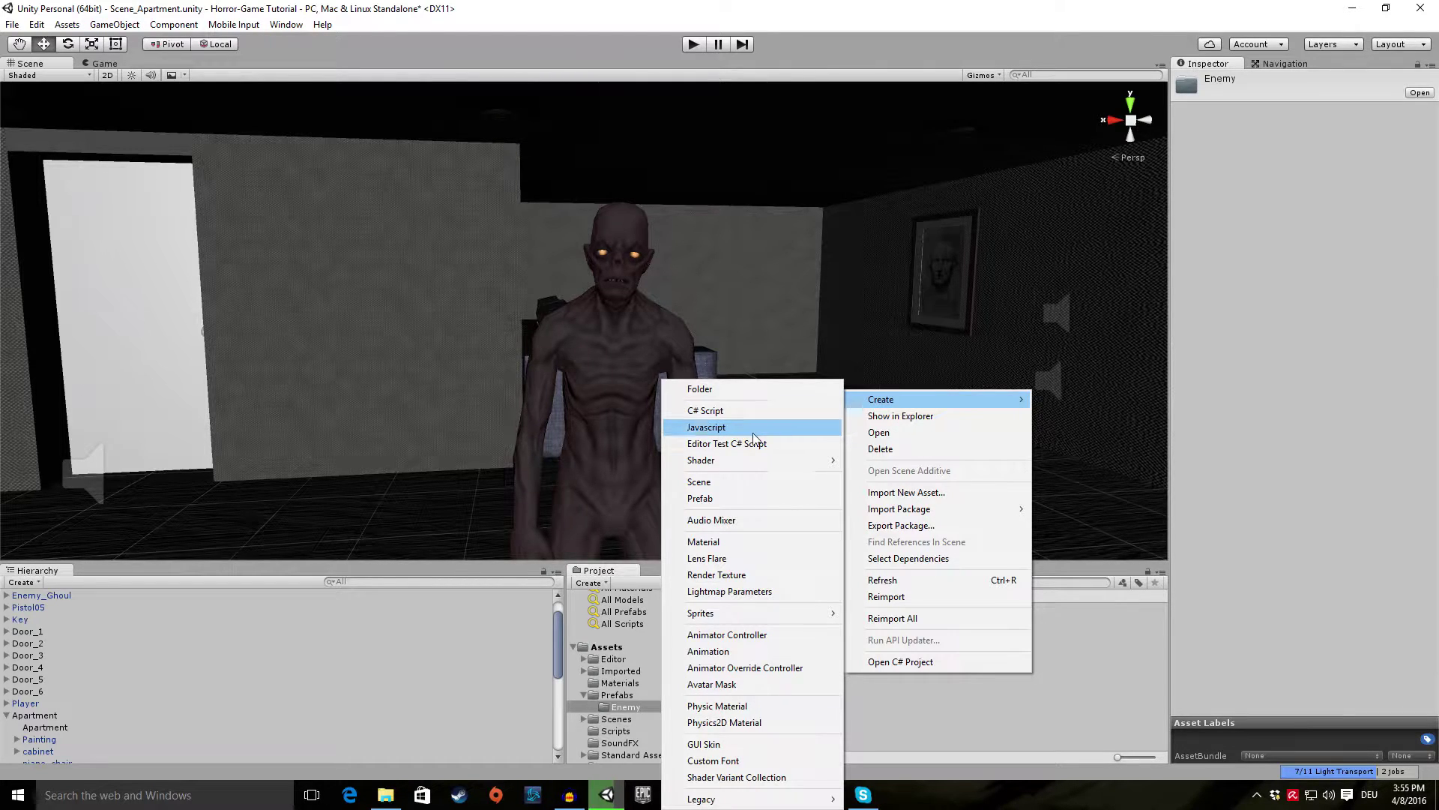
left_click(717, 636)
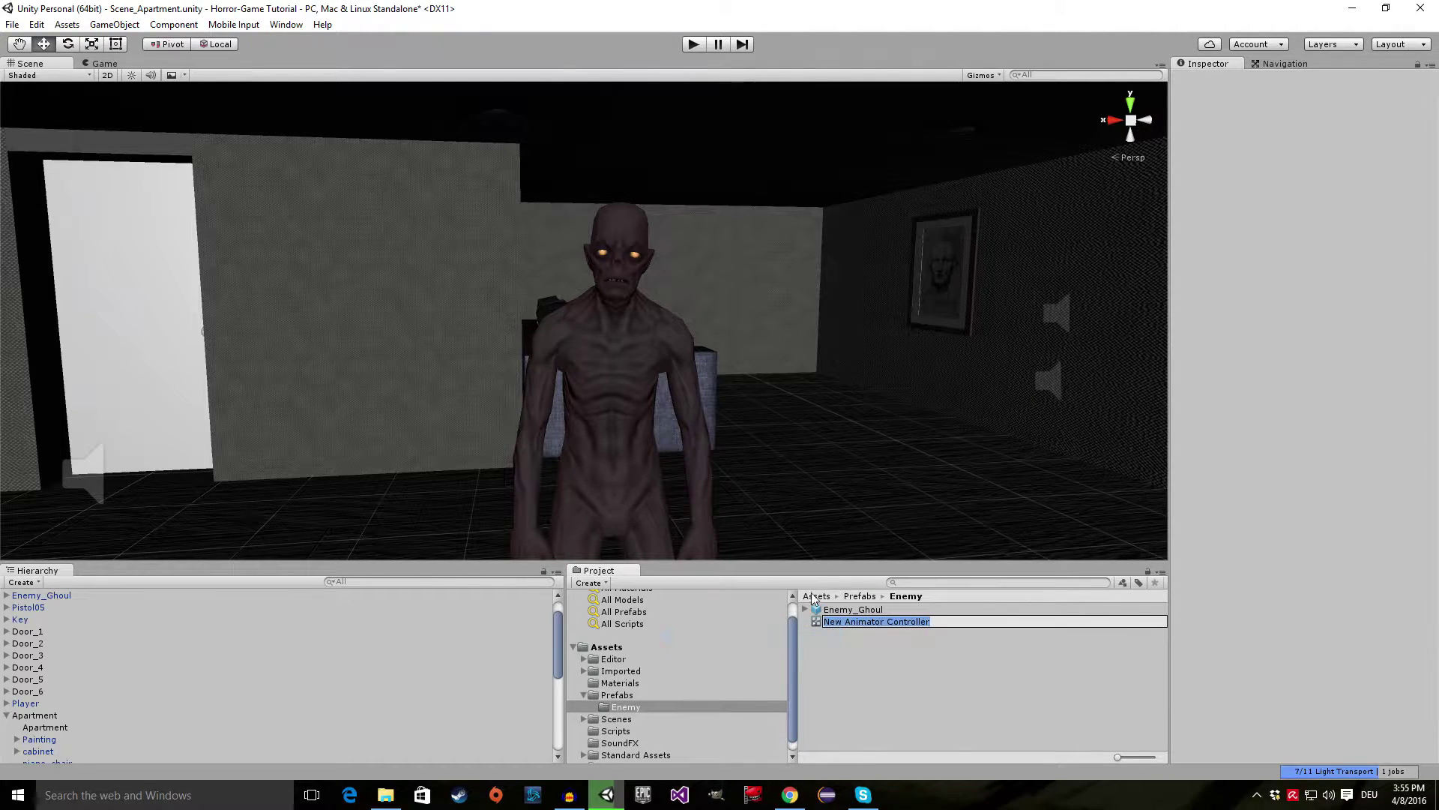
type("Gh")
type("oul")
type("_")
type("Co")
key("BackSpace")
key("BackSpace")
key("BackSpace")
key("BackSpace")
key("BackSpace")
key("BackSpace")
key("BackSpace")
type("Controller_")
key("Return")
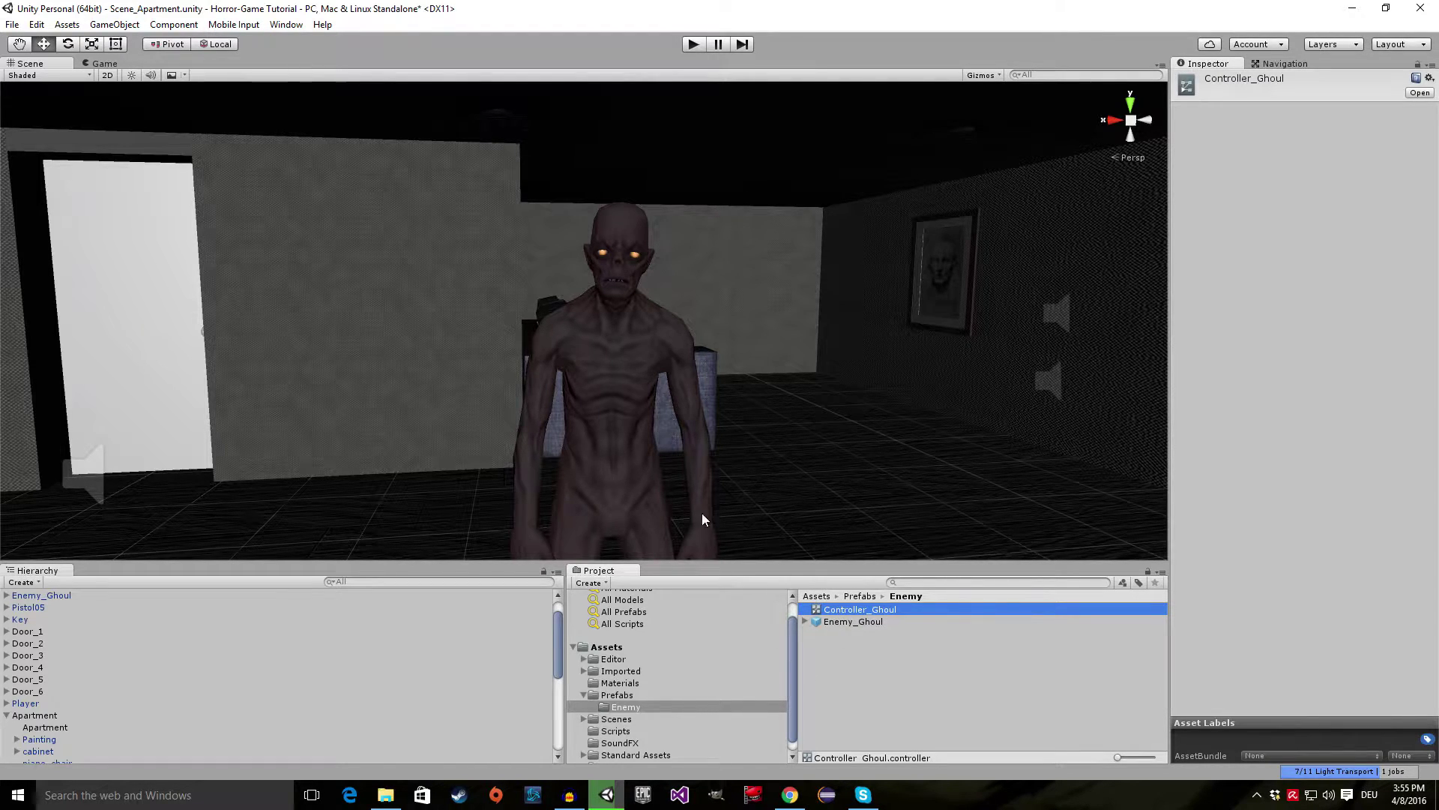
left_click(53, 594)
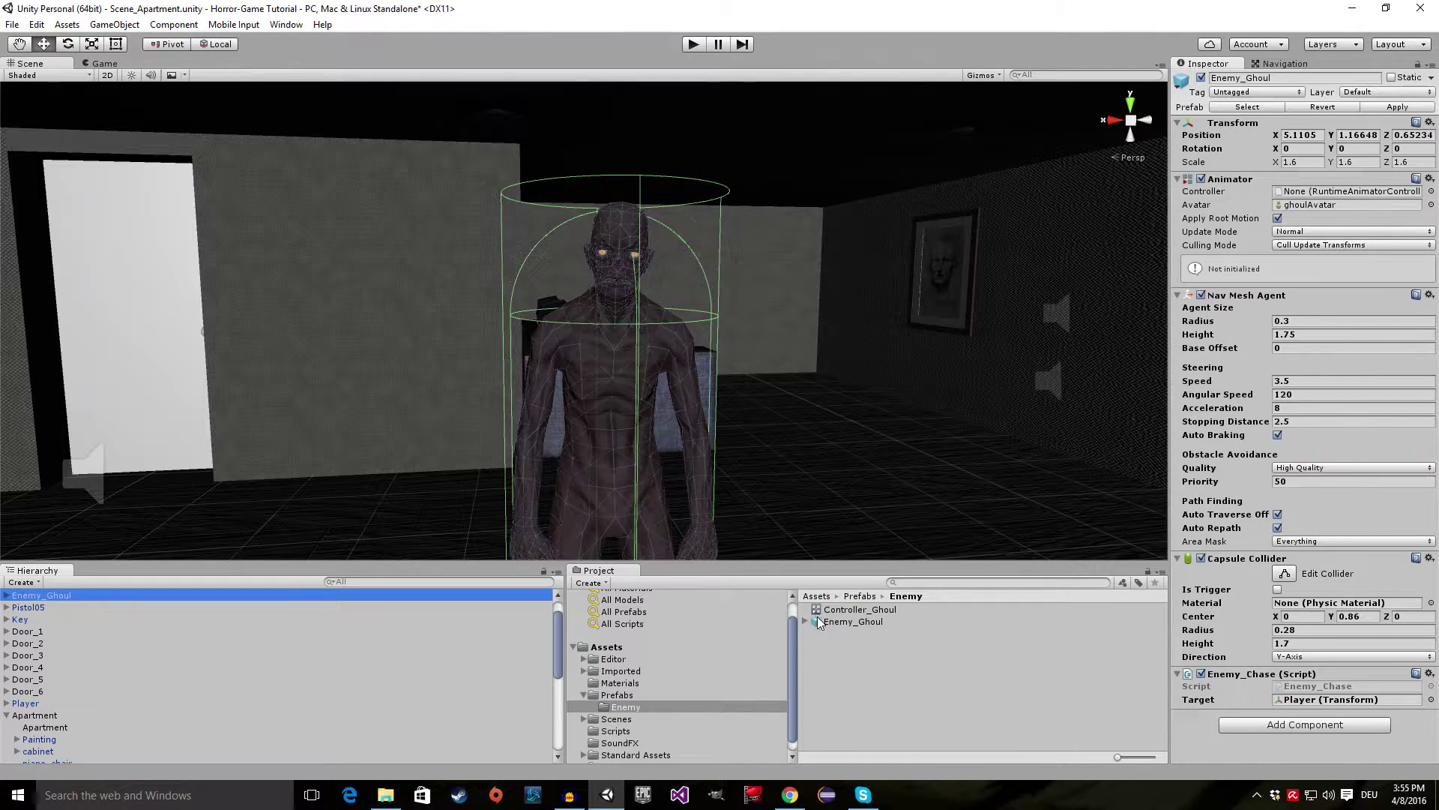
- Assign Controller_Ghoul to Enemy_Ghoul's Animator, apply it to the prefab, and enter play mode
left_click_drag(824, 610, 1325, 193)
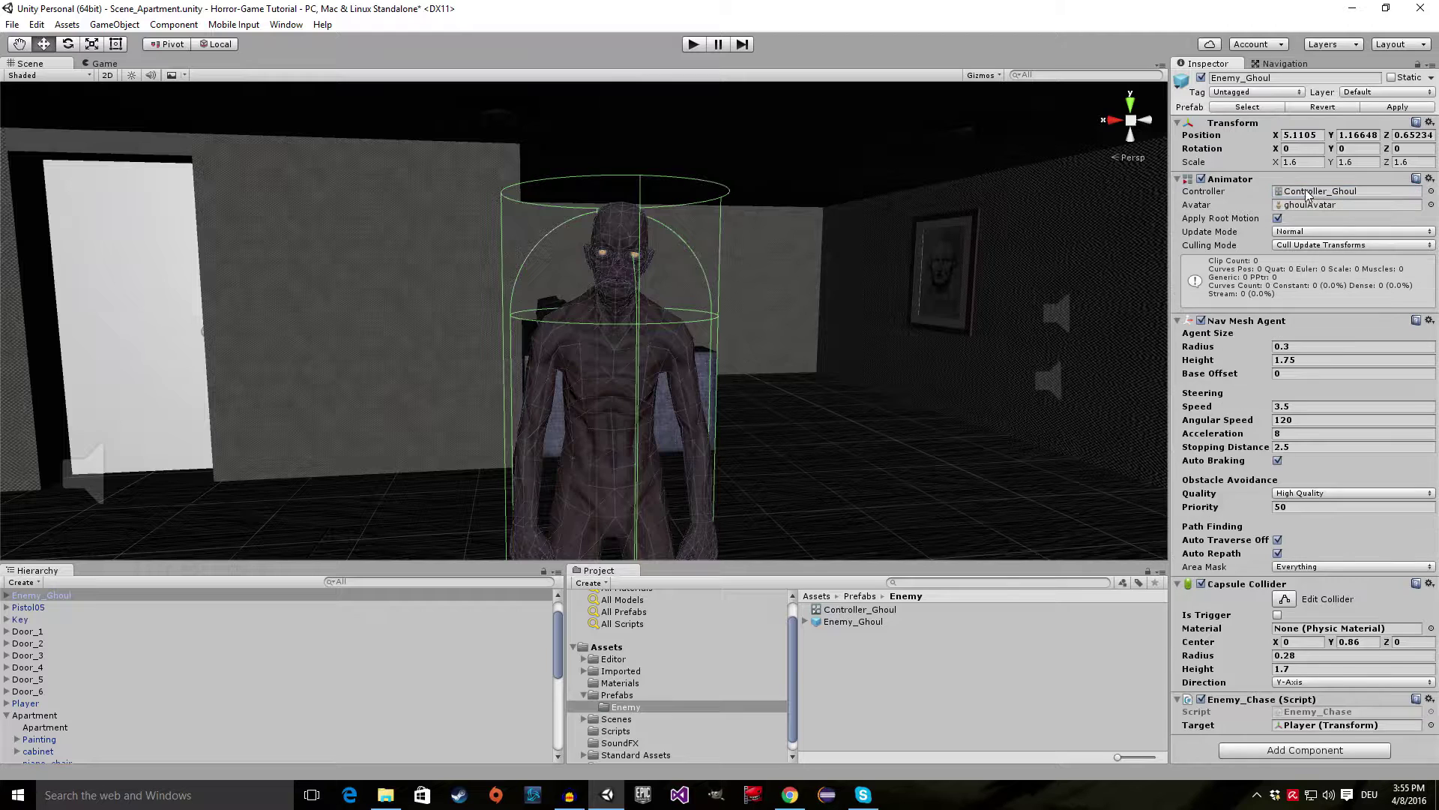
left_click(1412, 108)
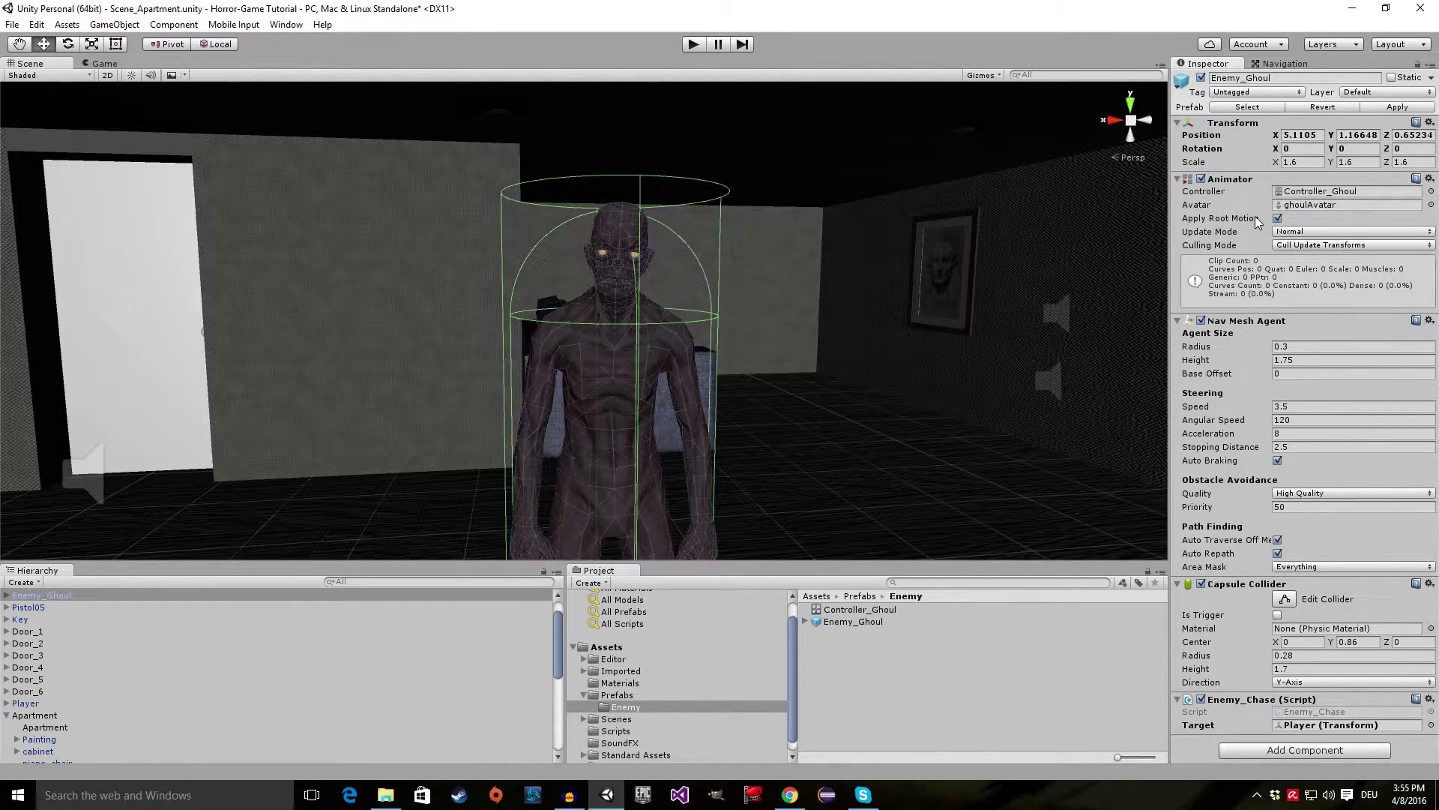
left_click(843, 622)
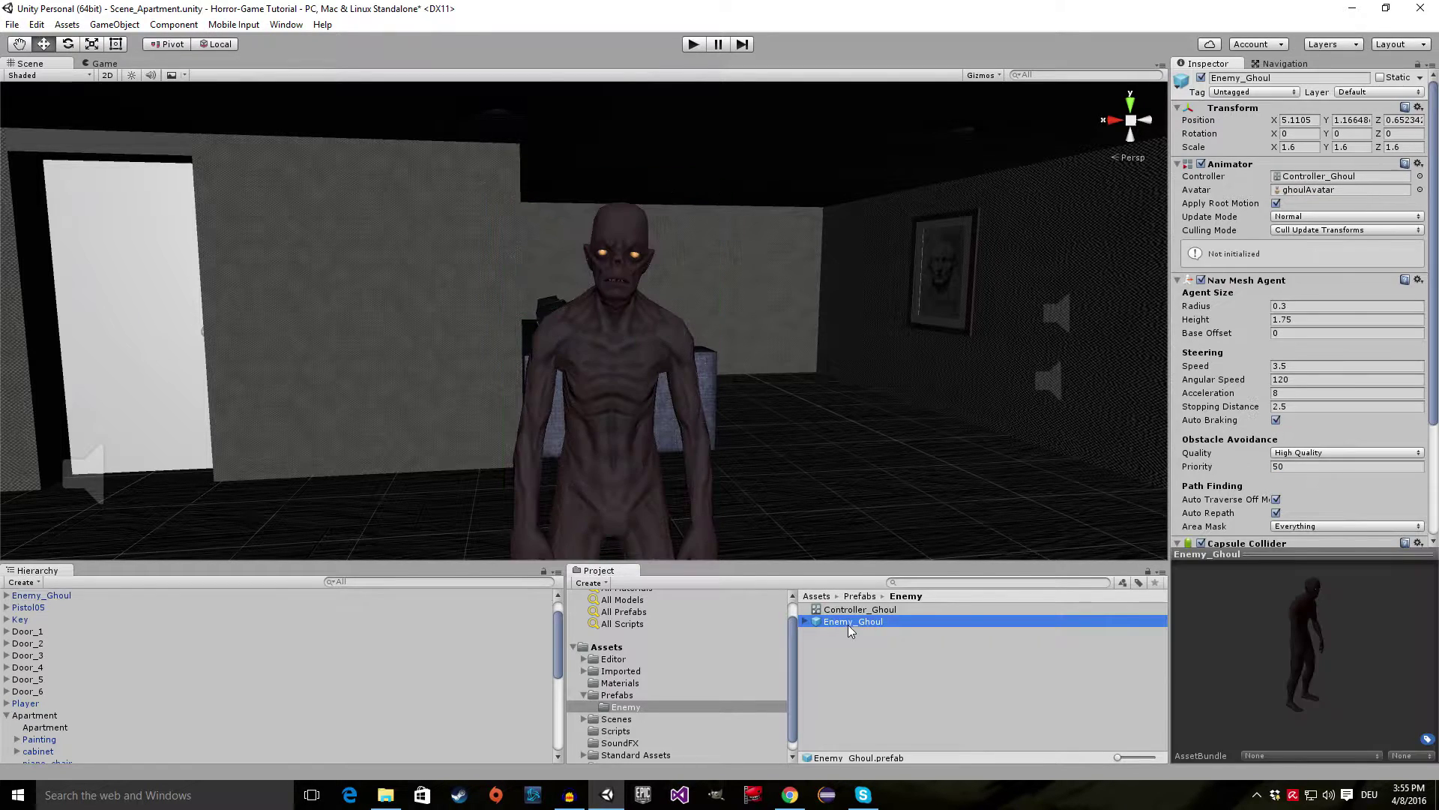
scroll(1344, 492, "down", 5)
scroll(1338, 479, "up", 5)
left_click(691, 46)
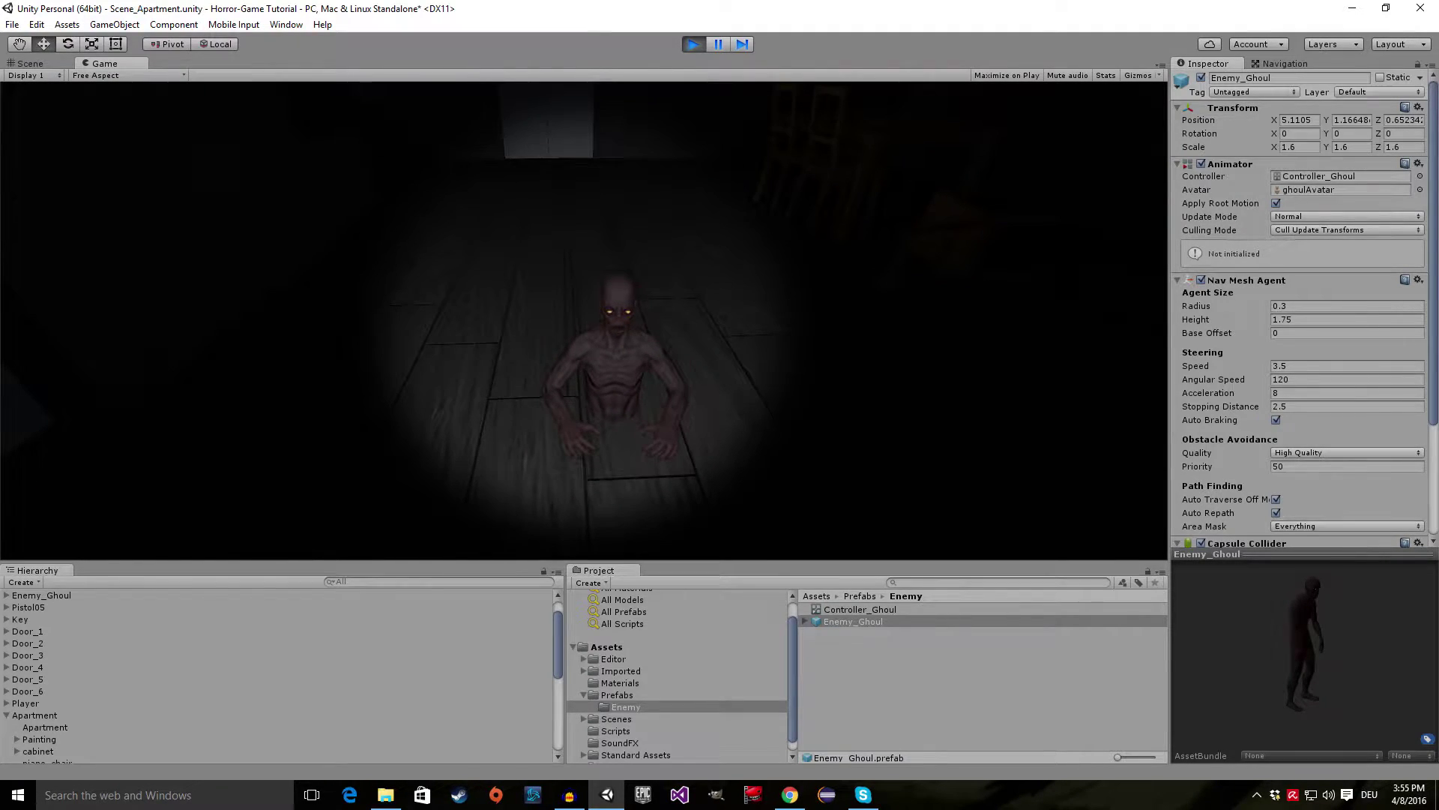
- Exit play mode, open Controller_Ghoul in the Animator window, and narrow the Layers panel
key("ctrl+p")
left_click(861, 612)
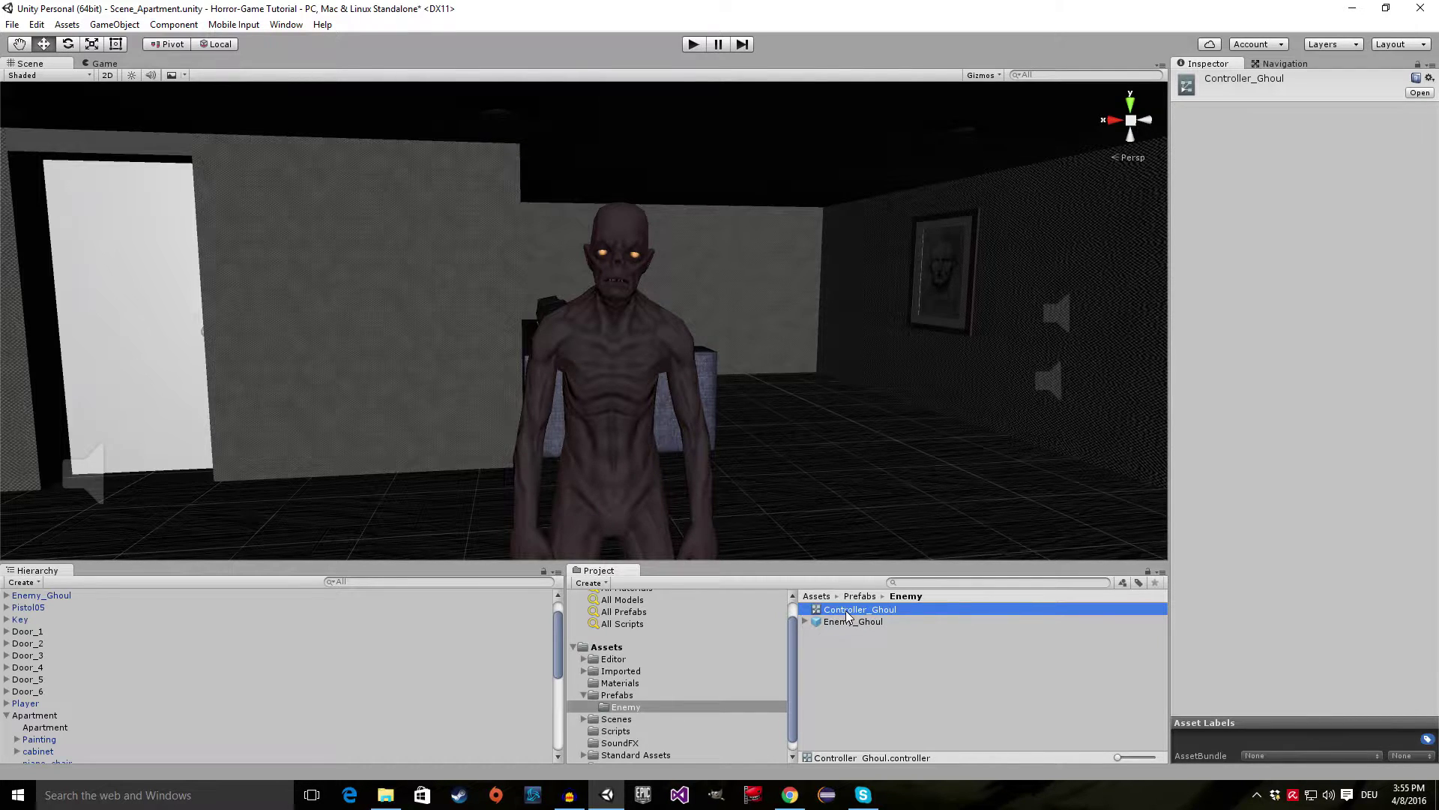
double_click(845, 611)
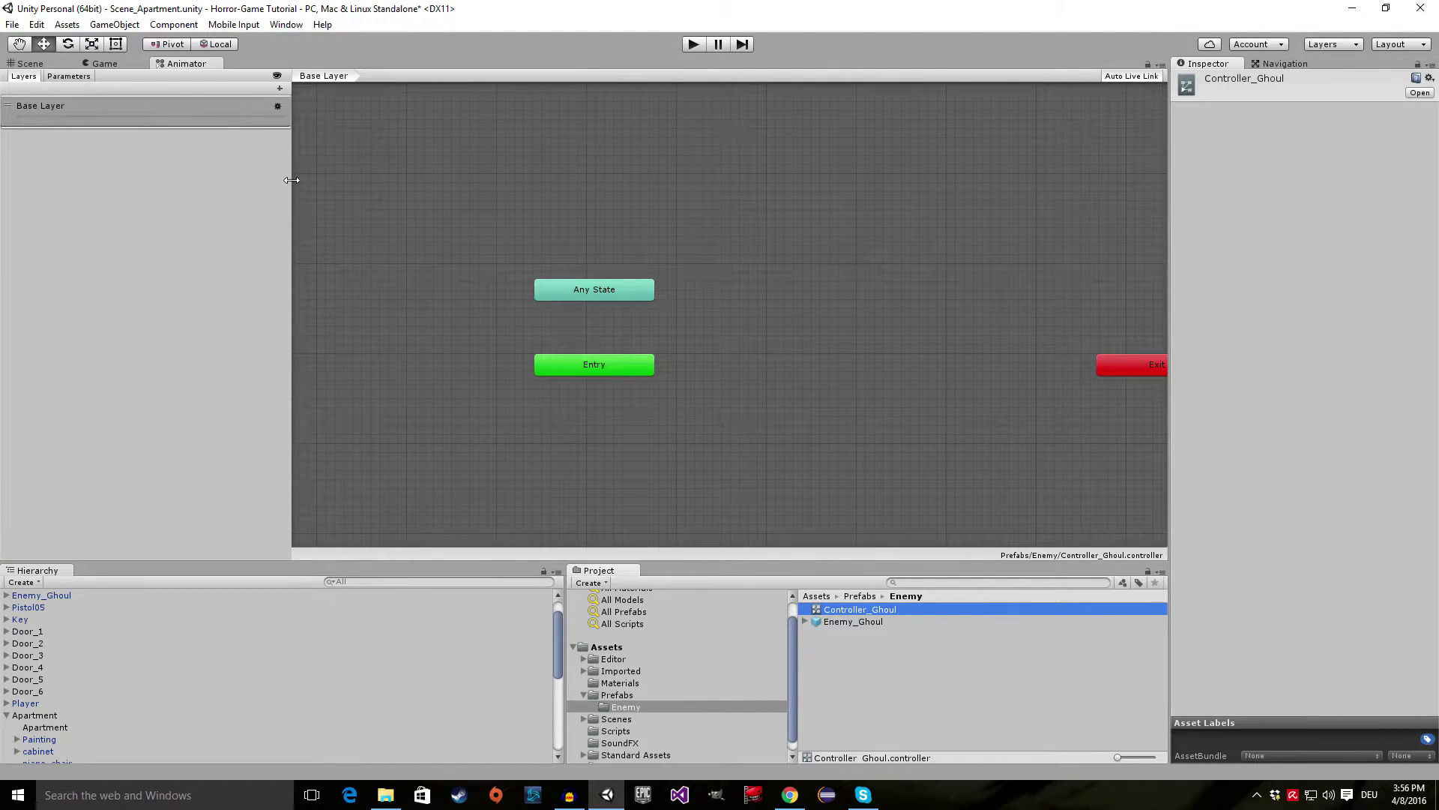
left_click_drag(291, 180, 260, 180)
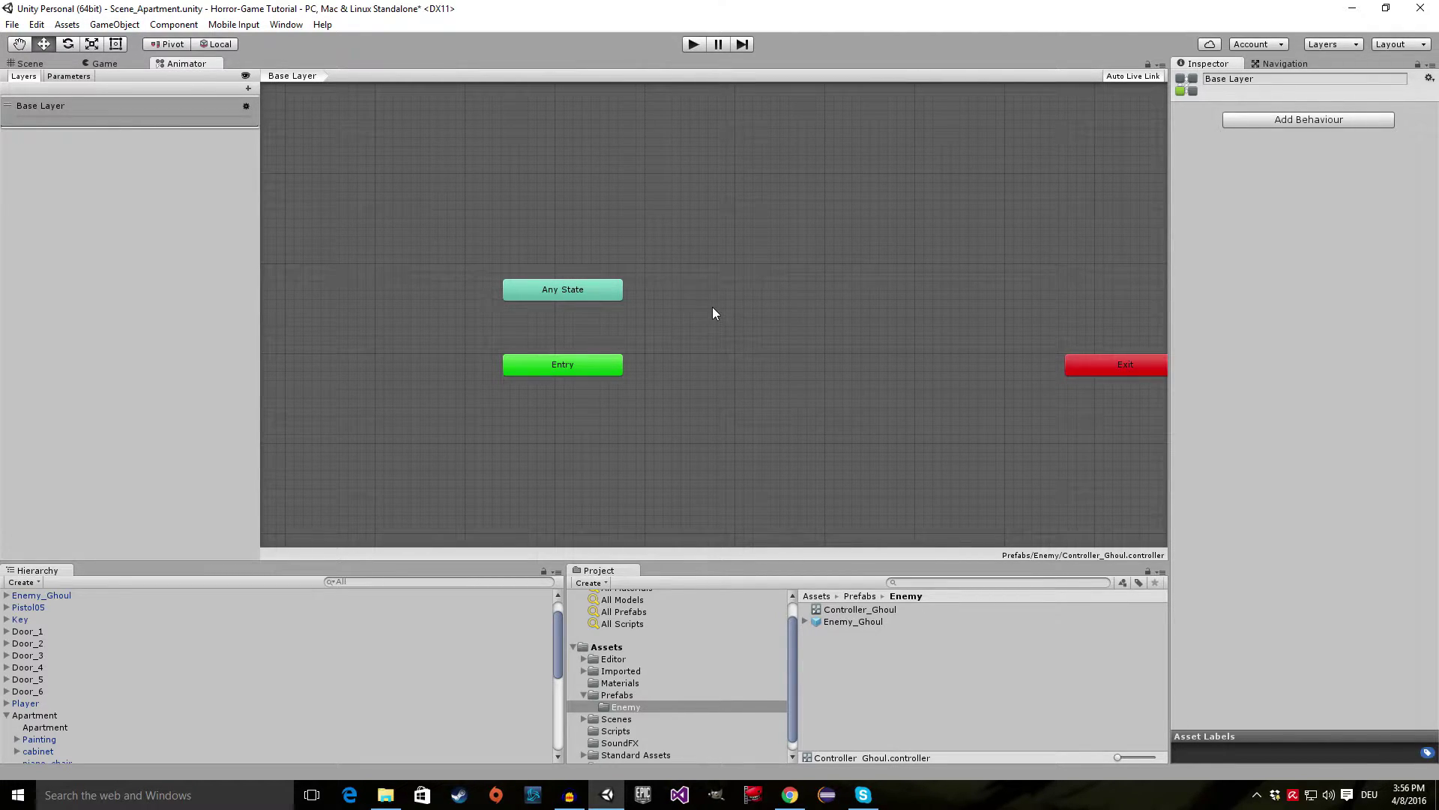
right_click(738, 291)
left_click(672, 272)
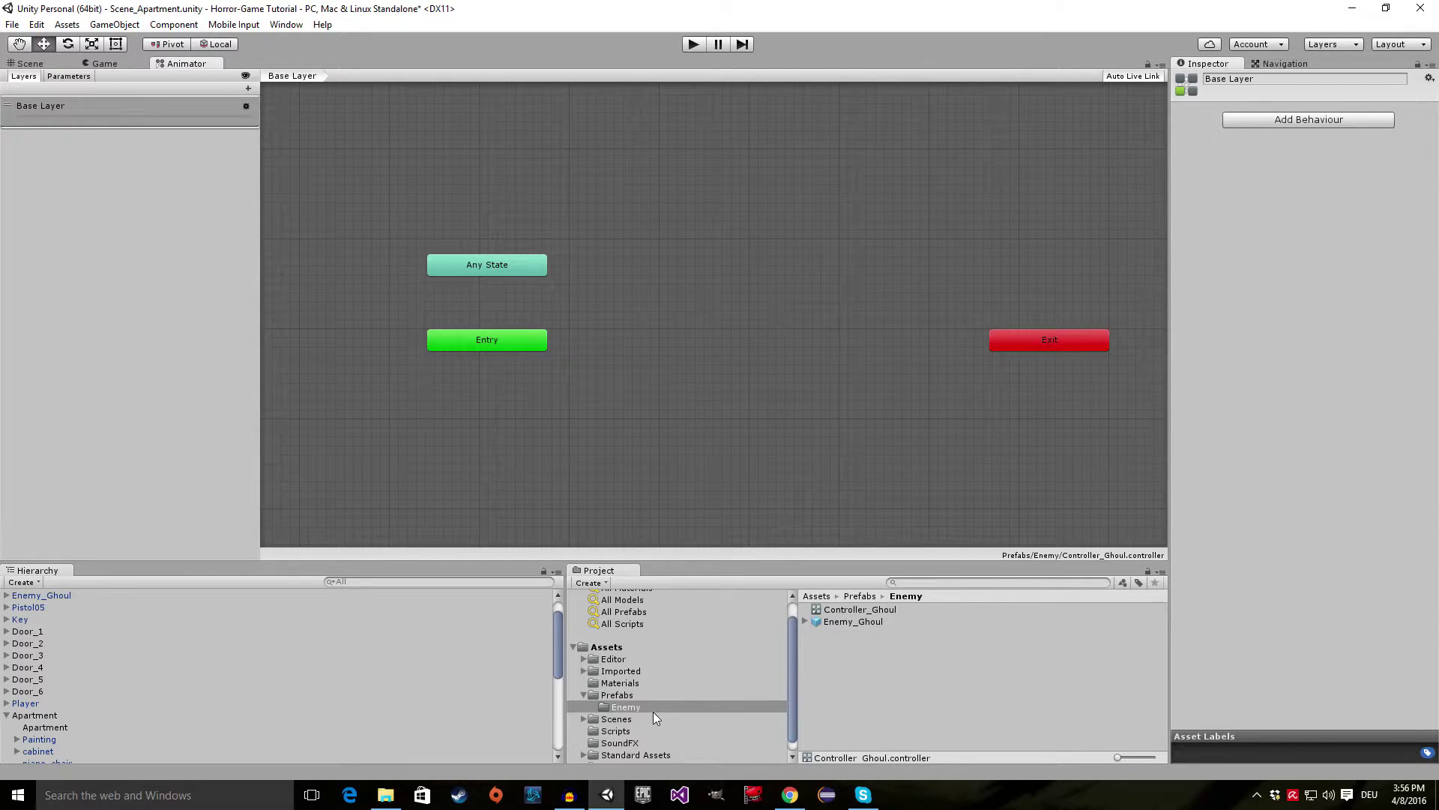
scroll(660, 706, "down", 1)
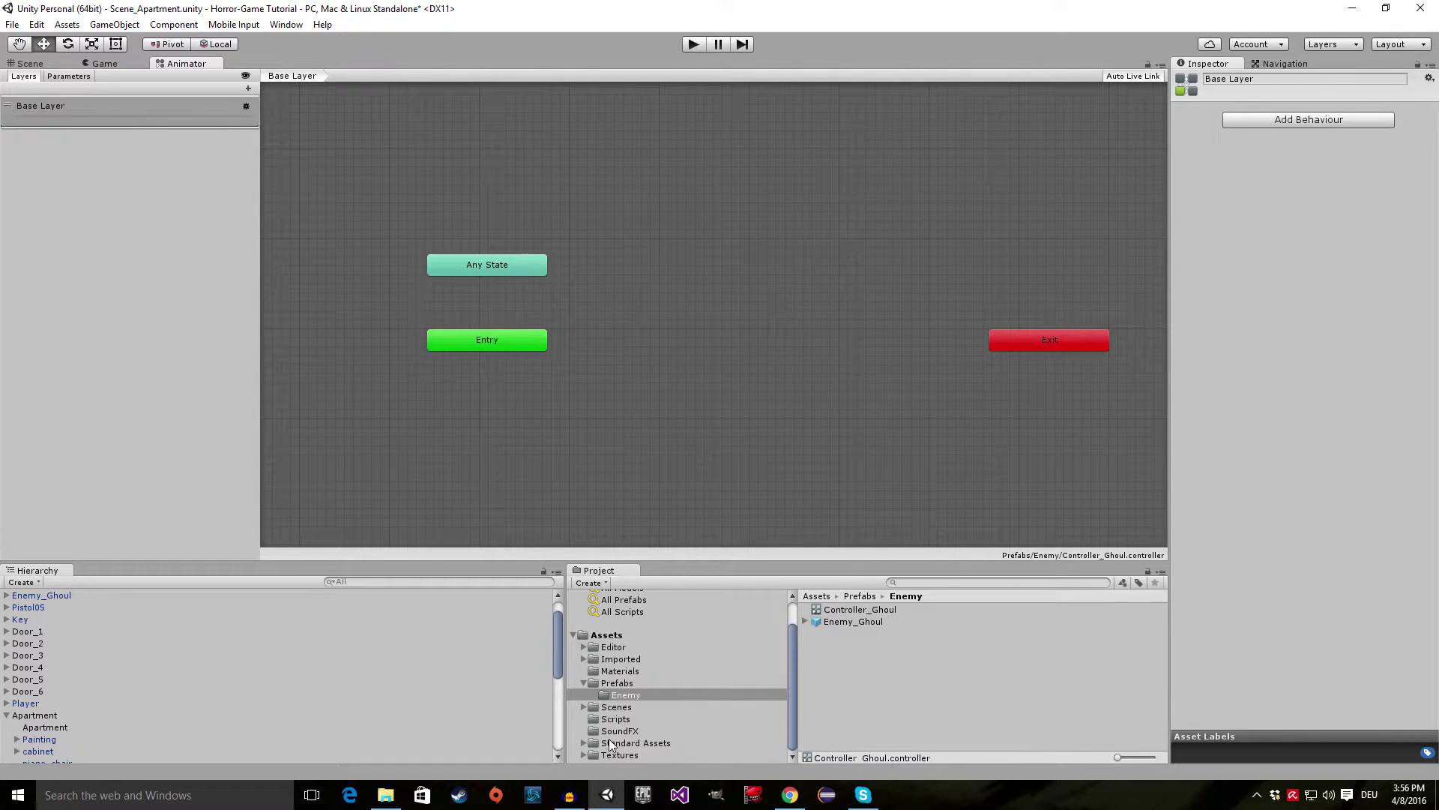
- Browse to the Assets/Imported/ghoul/objects folder in the Project window
left_click(583, 659)
scroll(603, 627, "down", 6)
left_click(594, 617)
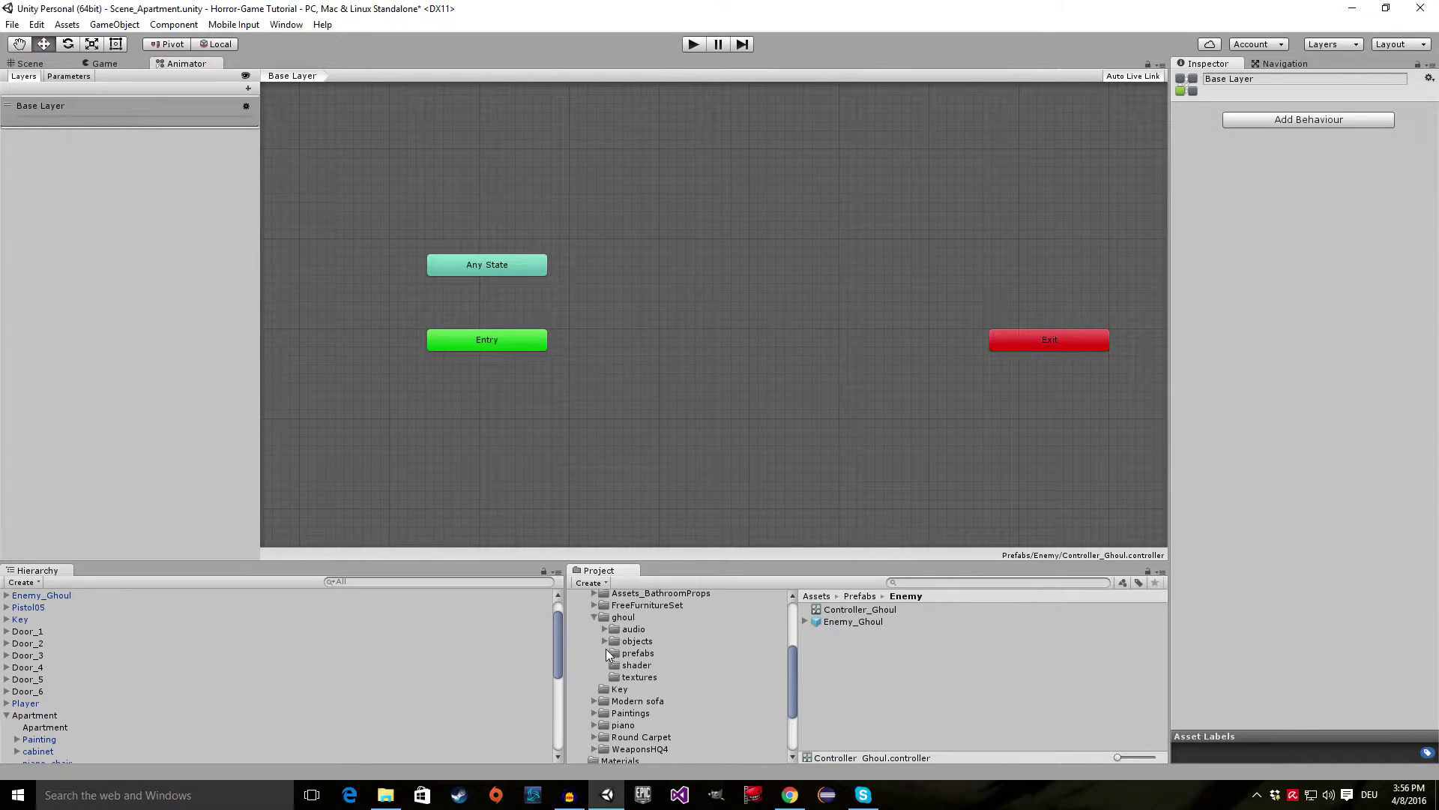
left_click(623, 641)
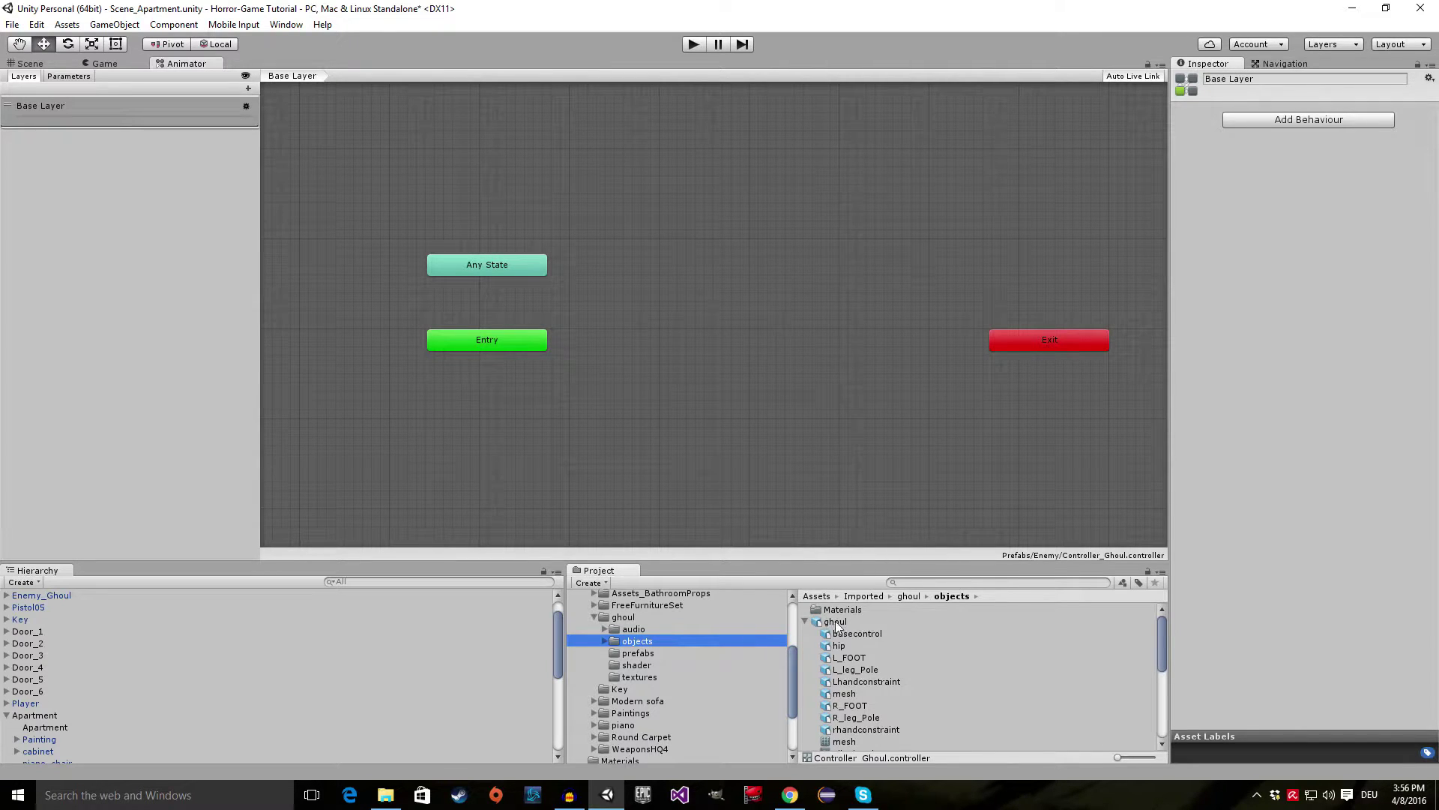
scroll(854, 644, "down", 2)
scroll(853, 648, "down", 3)
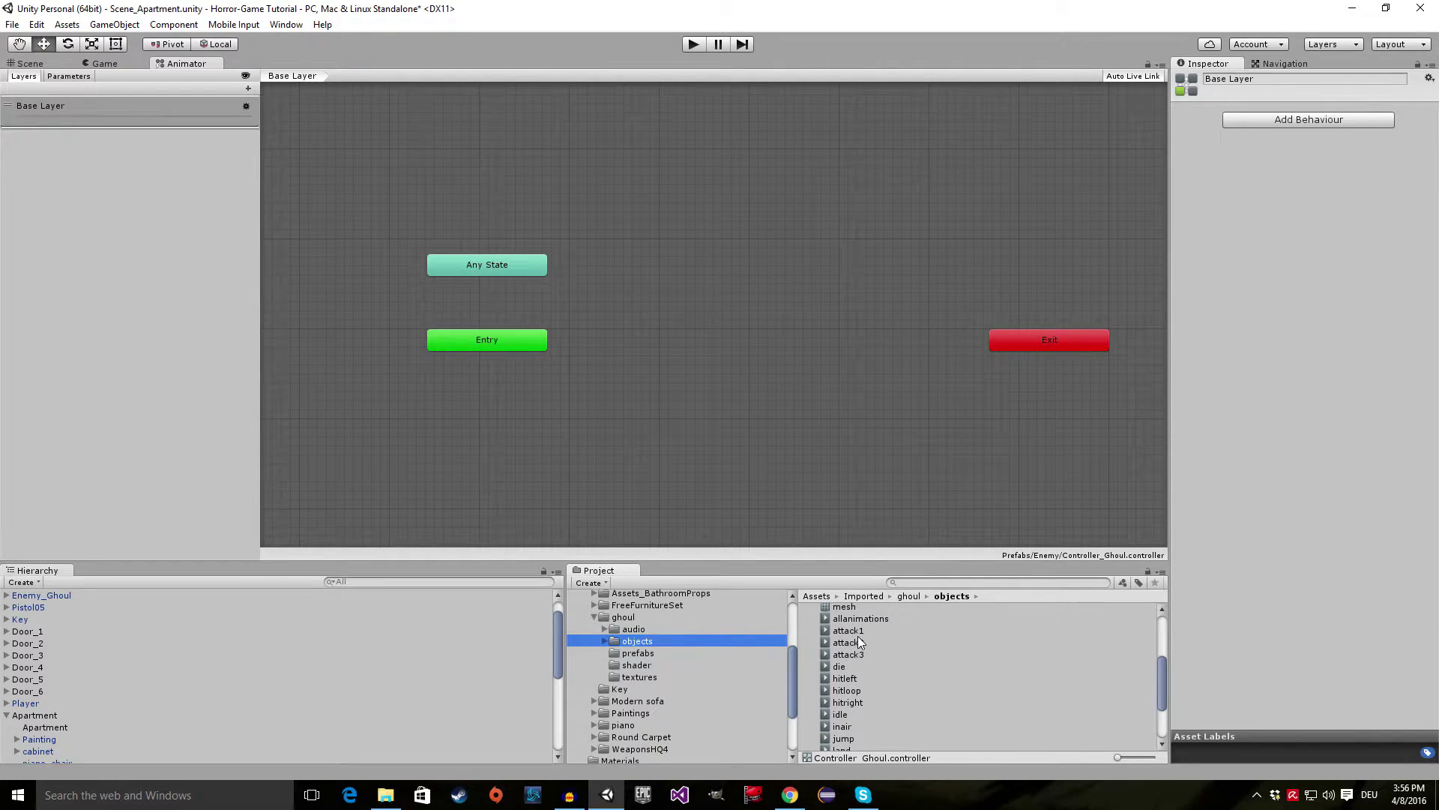
- Preview the idle clip, then drag it into the graph as the default state from Entry
left_click(840, 715)
middle_click_drag(1271, 673, 1251, 672)
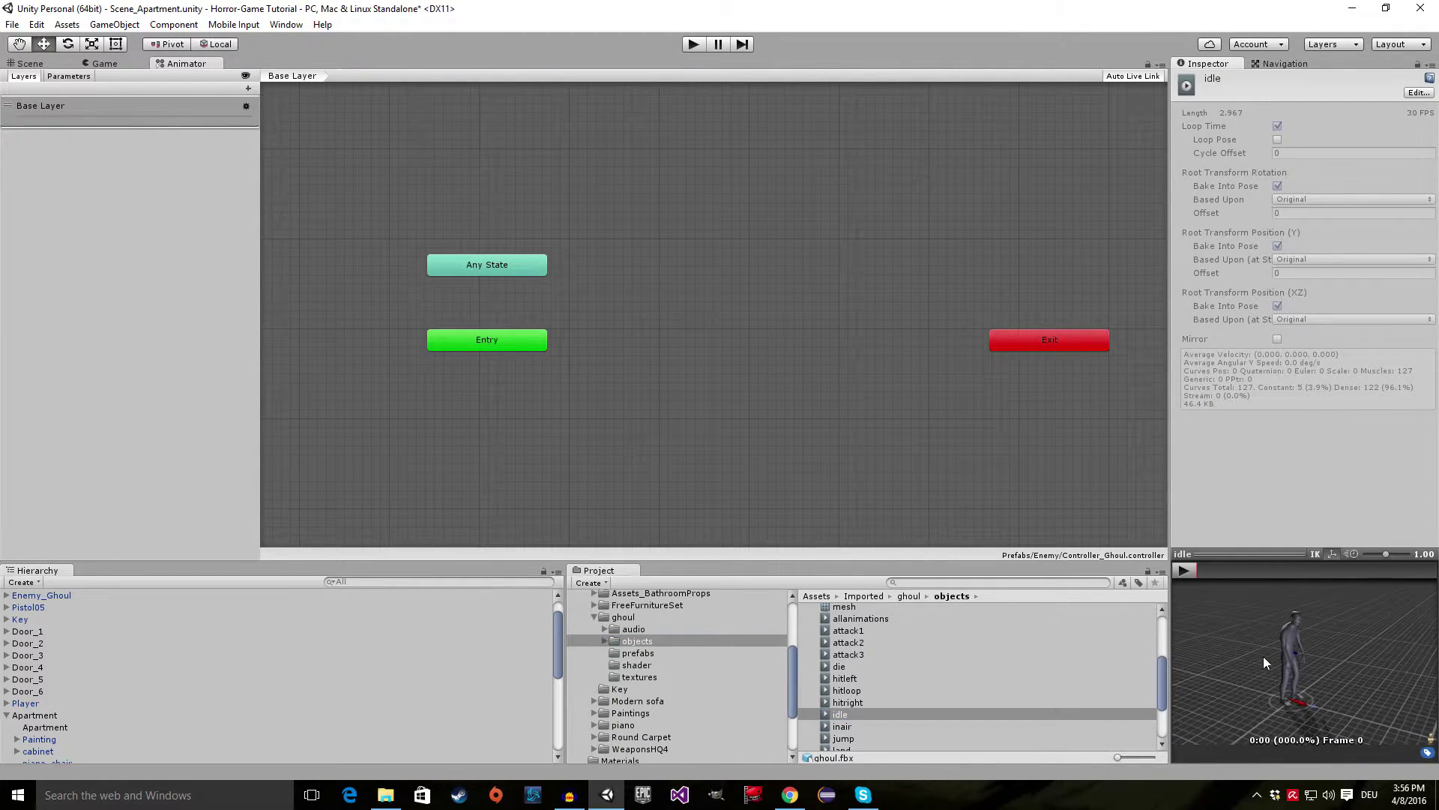
mouse_move(1262, 655)
left_mouse_down()
mouse_move(1296, 685)
mouse_move(1274, 675)
left_mouse_up()
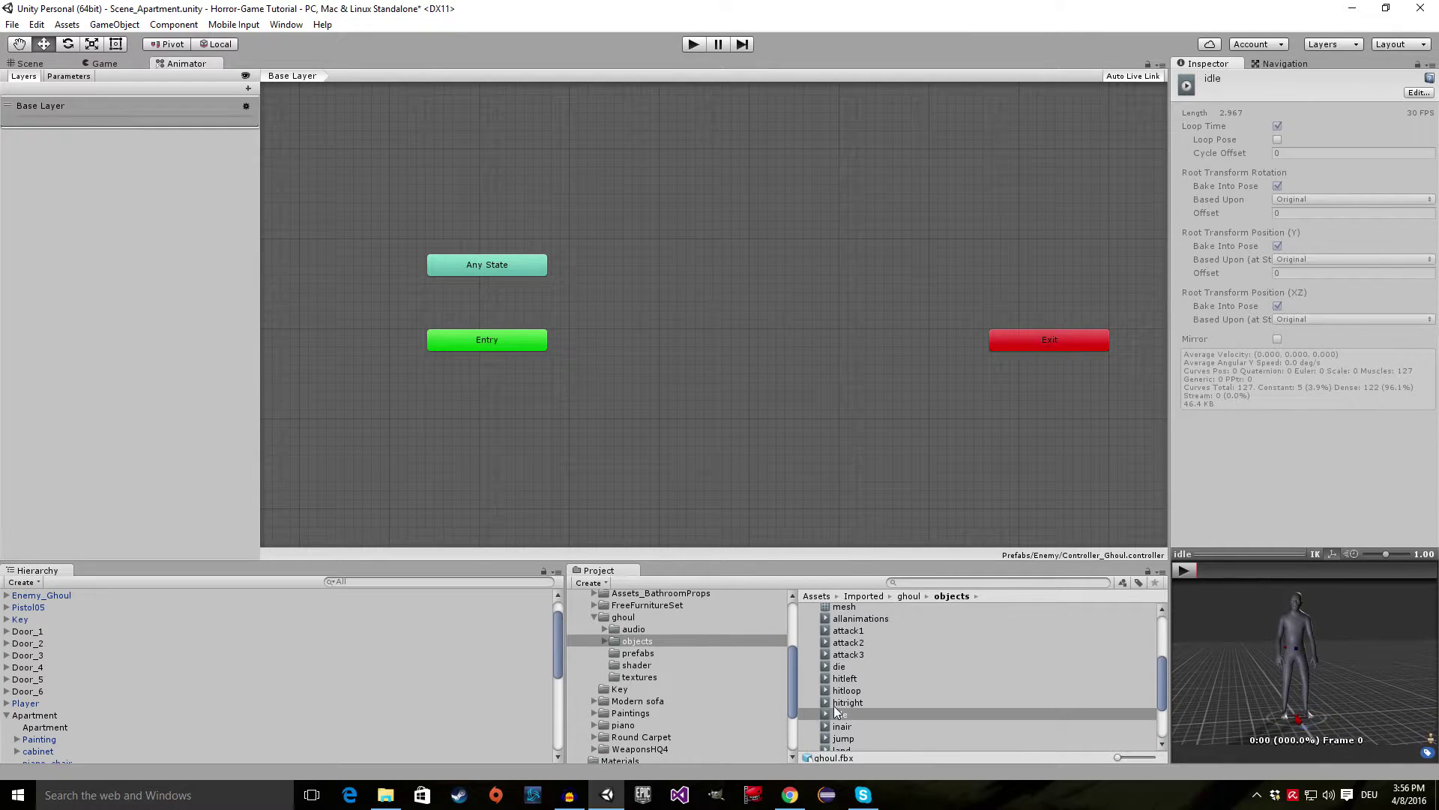
scroll(1283, 665, "up", 2)
left_click(1184, 571)
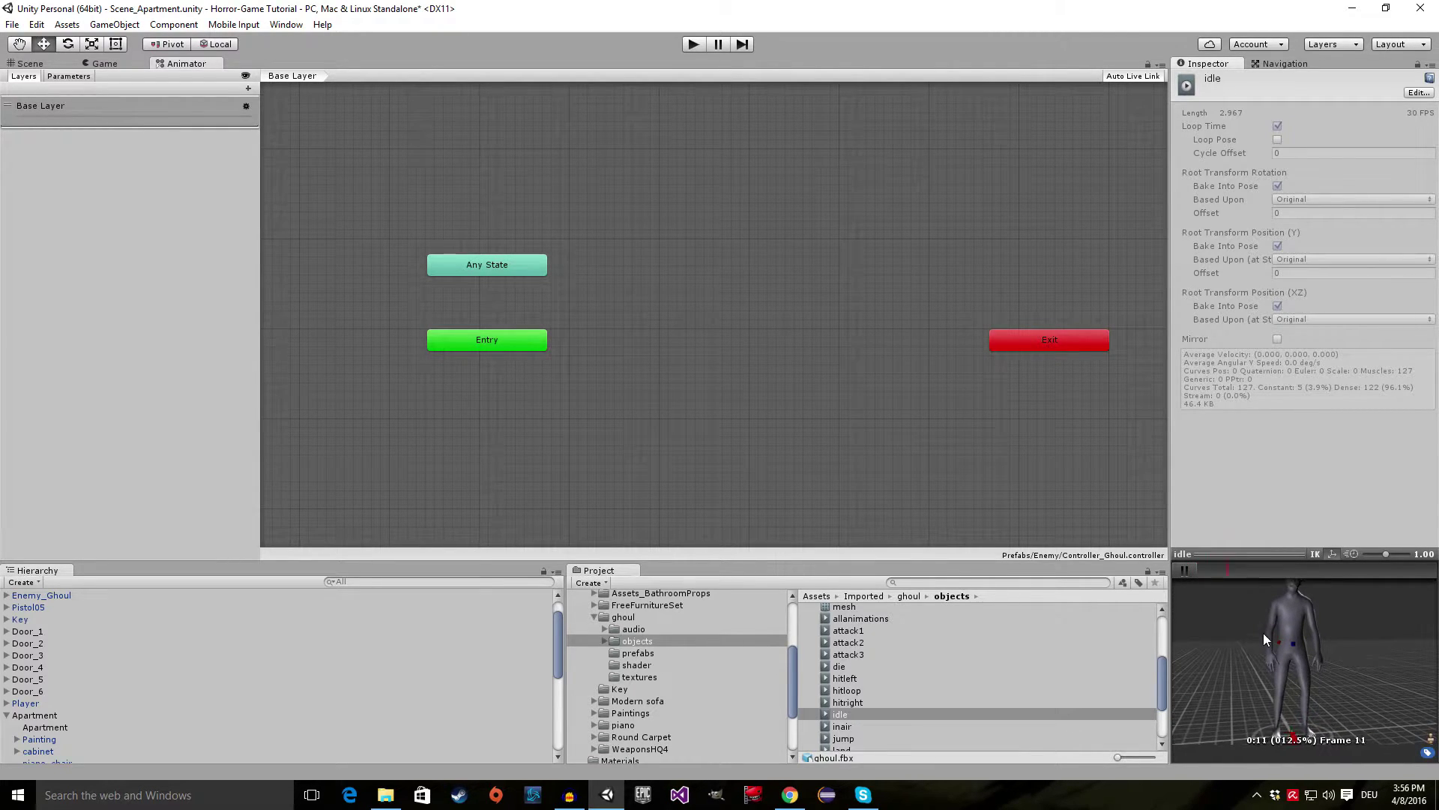
left_click_drag(1263, 633, 1297, 654)
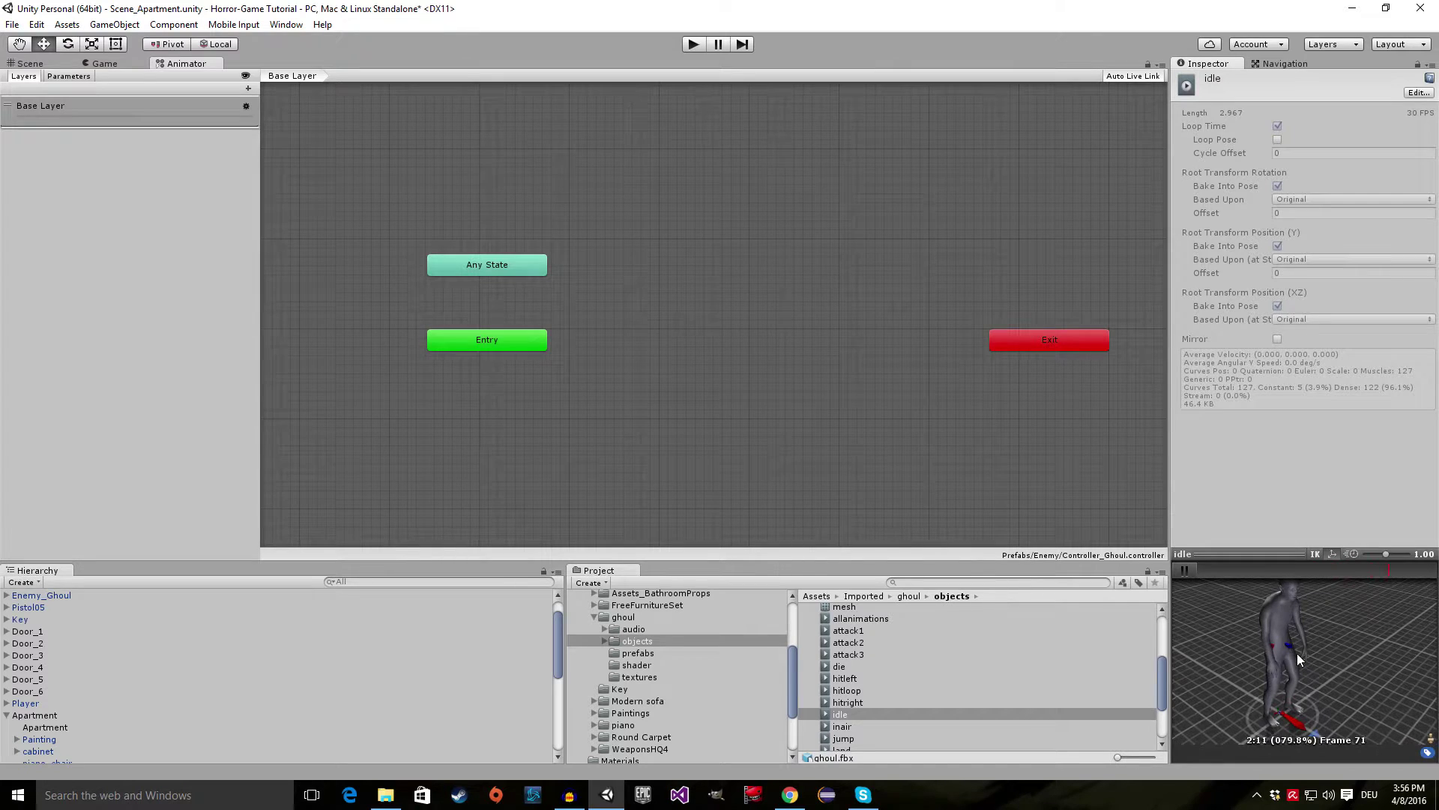
left_click(1181, 575)
left_click_drag(839, 716, 885, 533)
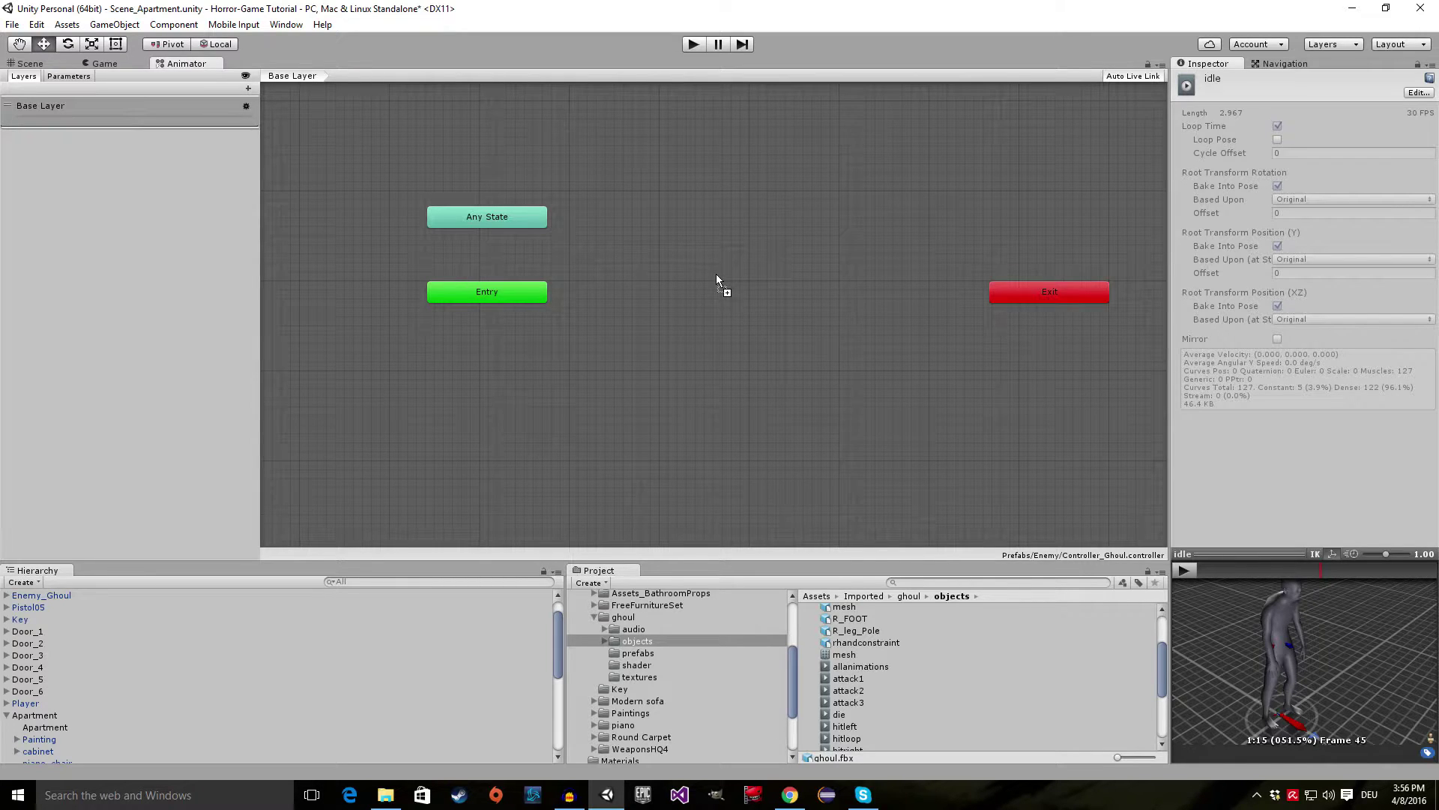
left_click_drag(716, 275, 733, 294)
- Reposition the idle state and Entry node, and check the Entry-to-idle transition
left_click(772, 295)
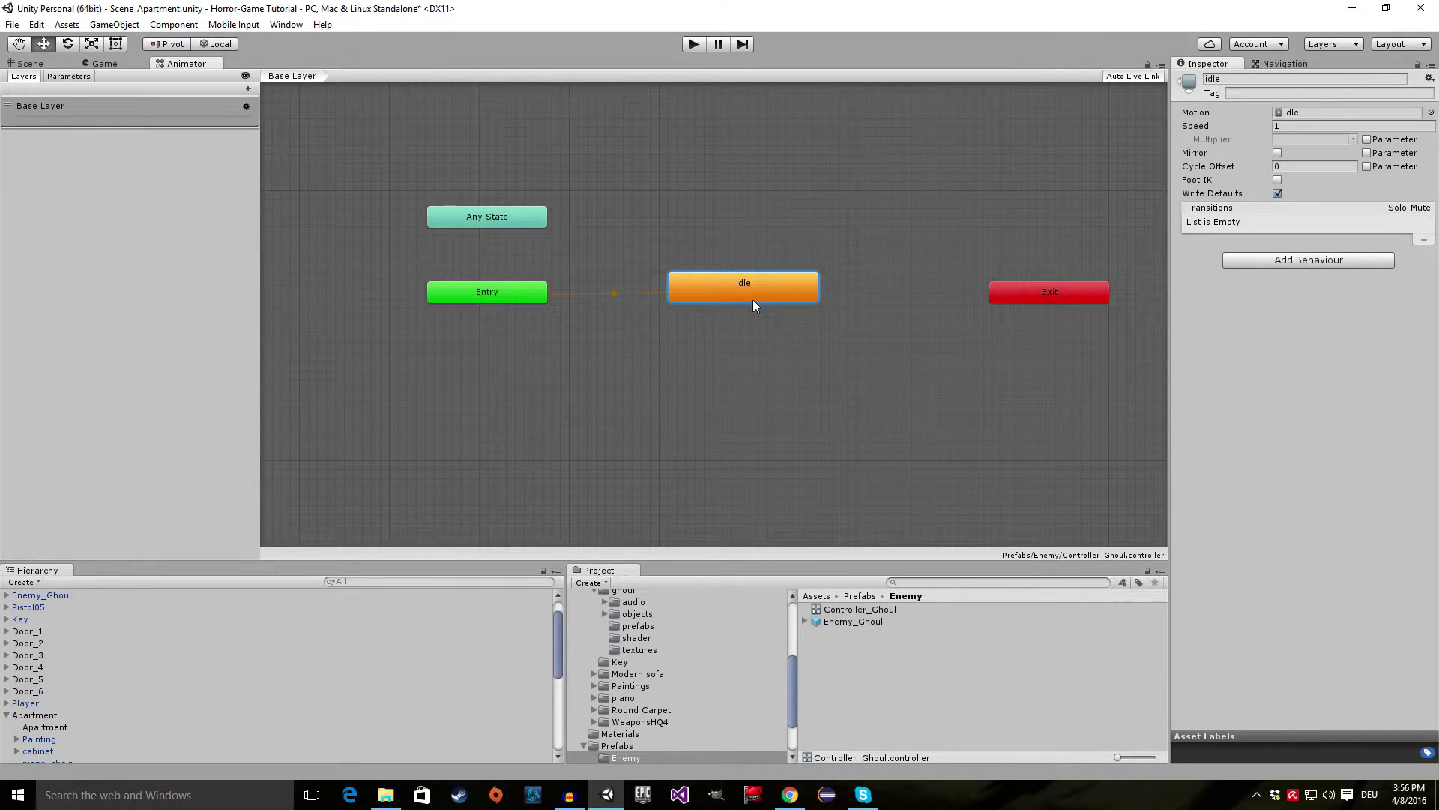
left_click_drag(752, 299, 733, 306)
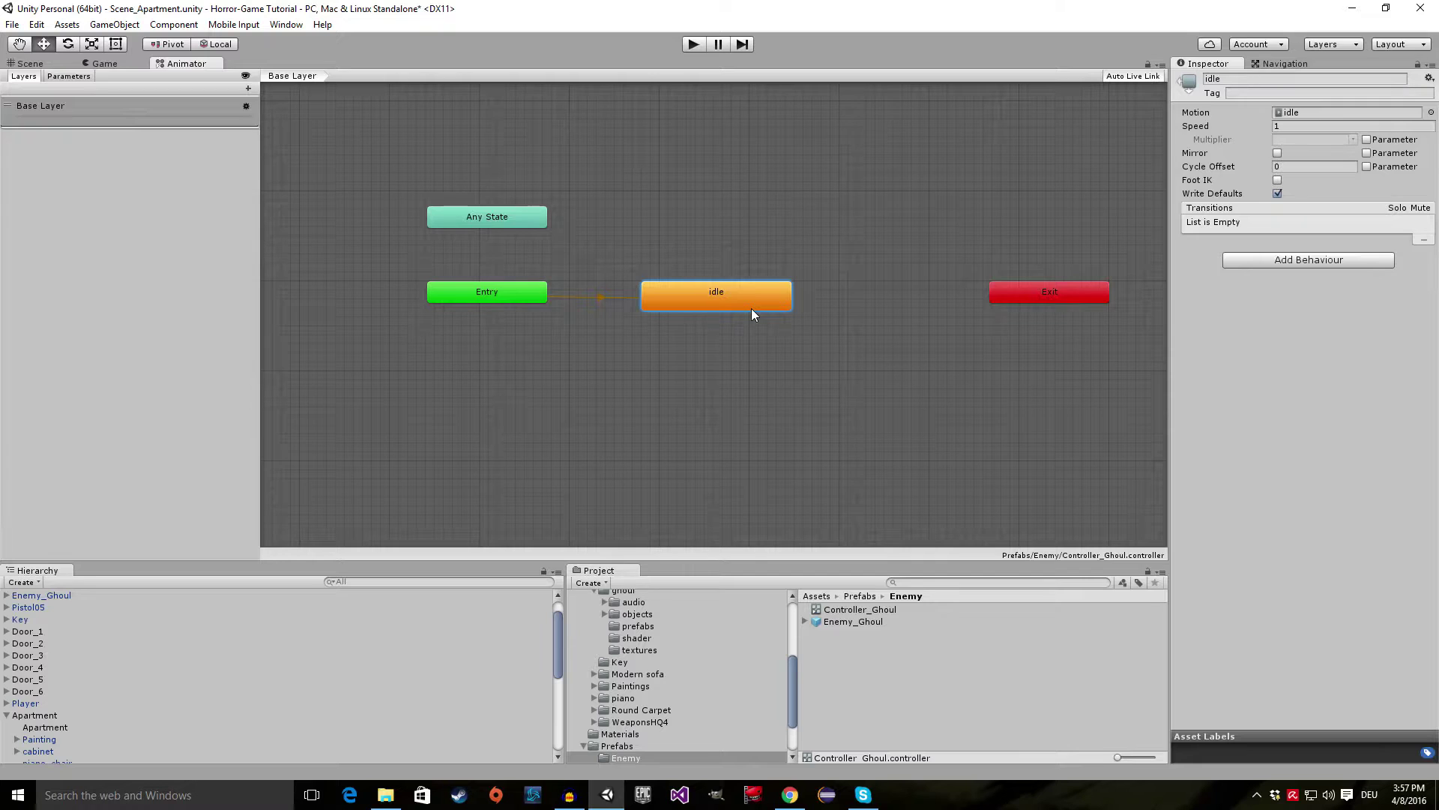
left_click_drag(513, 293, 510, 303)
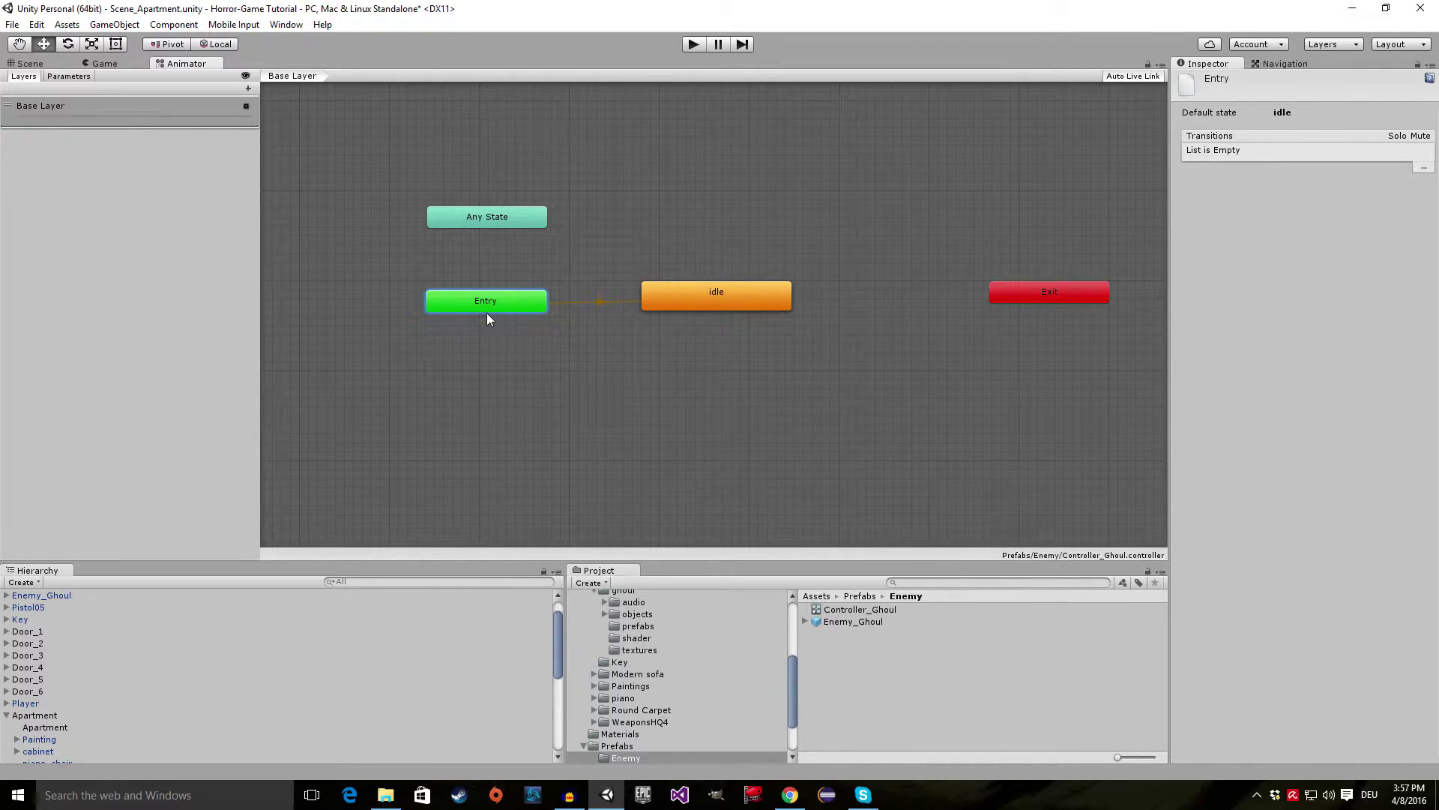
left_click(559, 304)
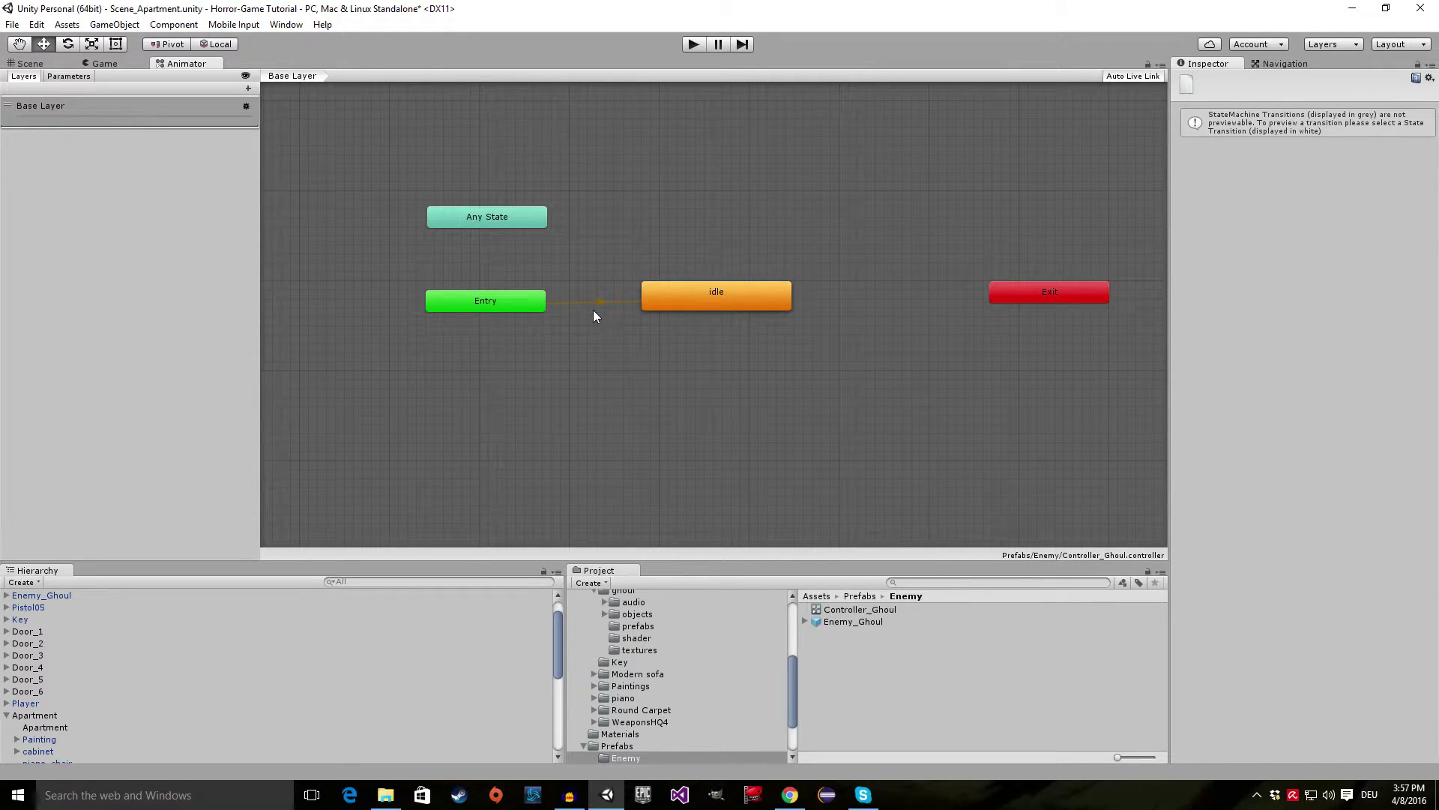
left_click(705, 292)
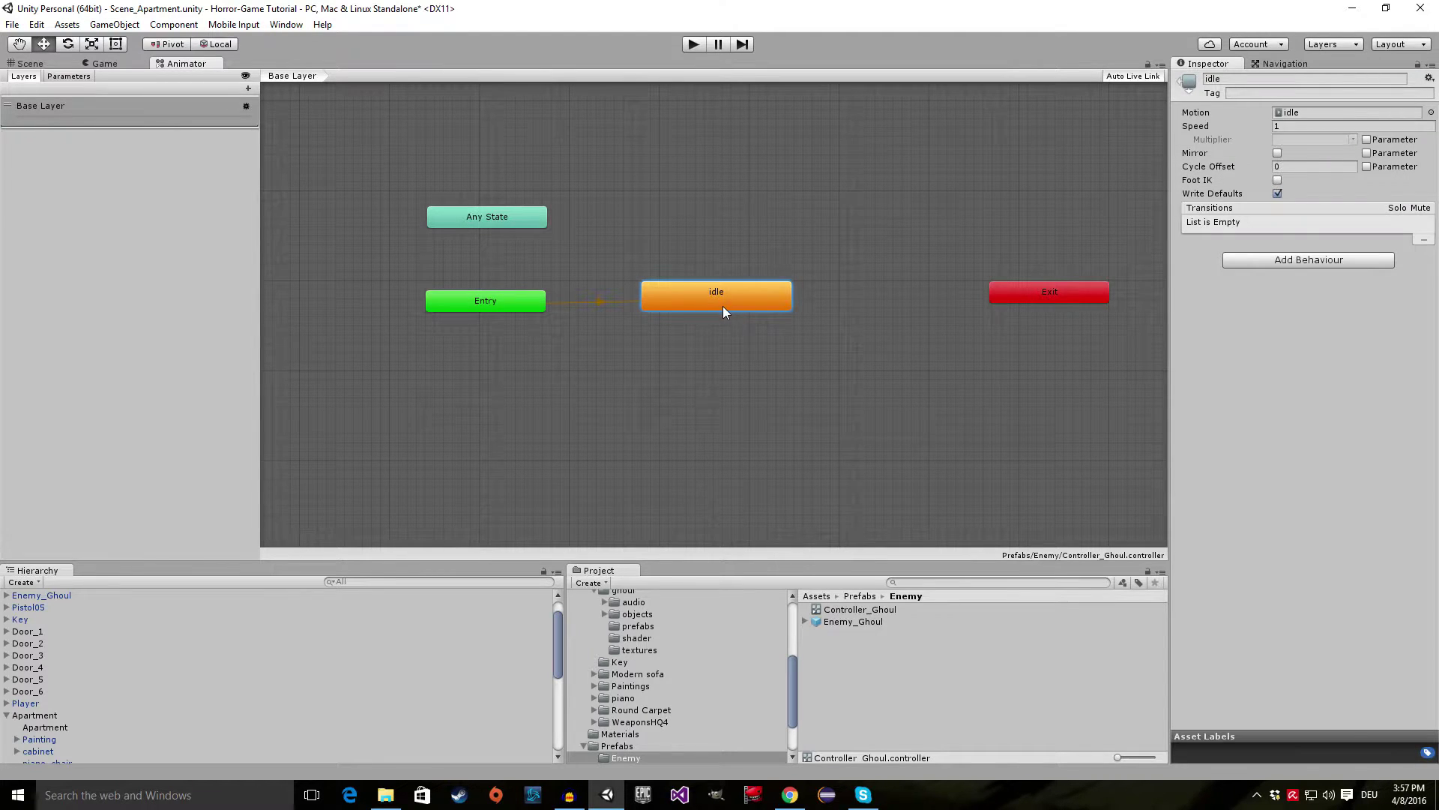
left_click_drag(747, 292, 733, 302)
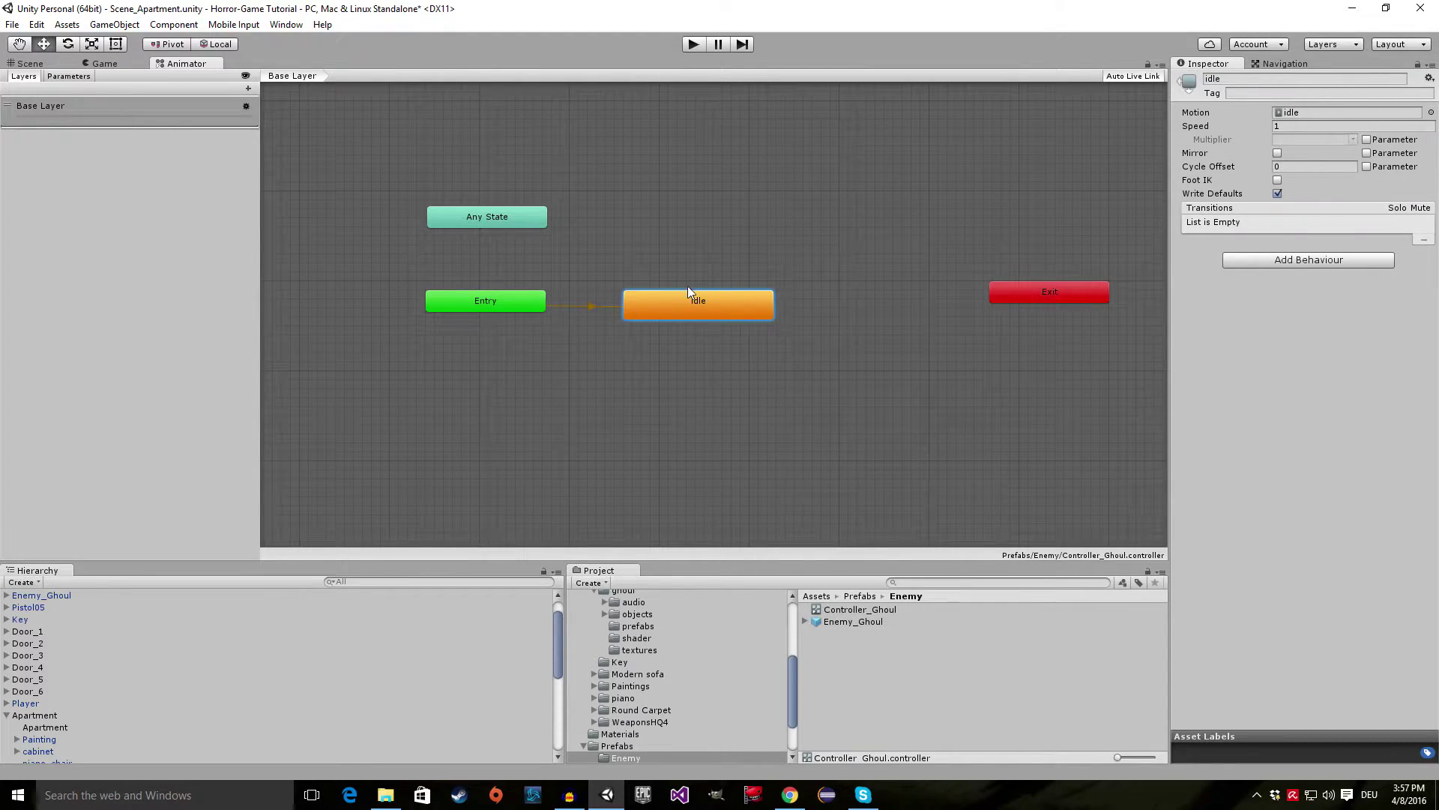
- Play the scene to see the ghoul standing idle, then stop play mode
left_click(30, 63)
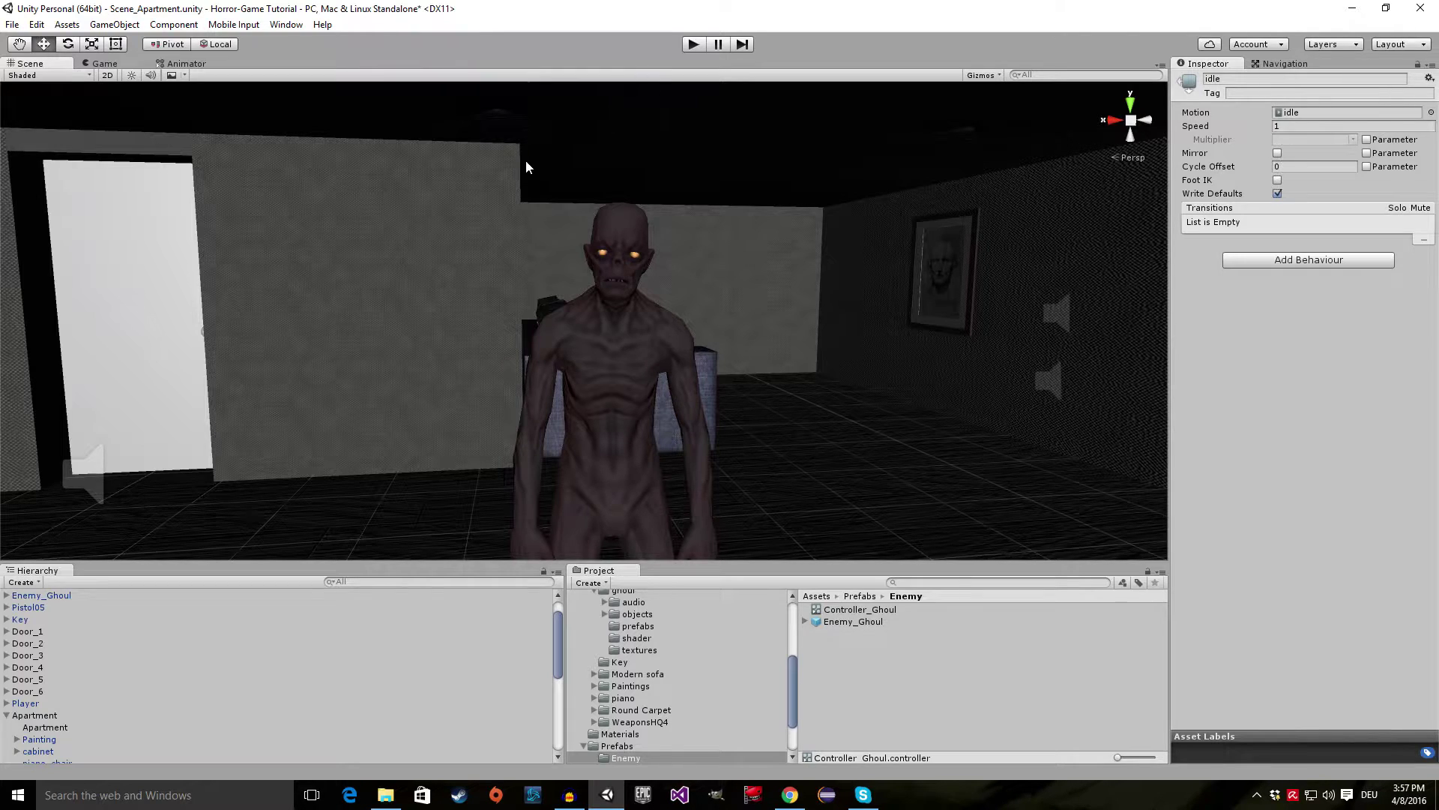
left_click(693, 43)
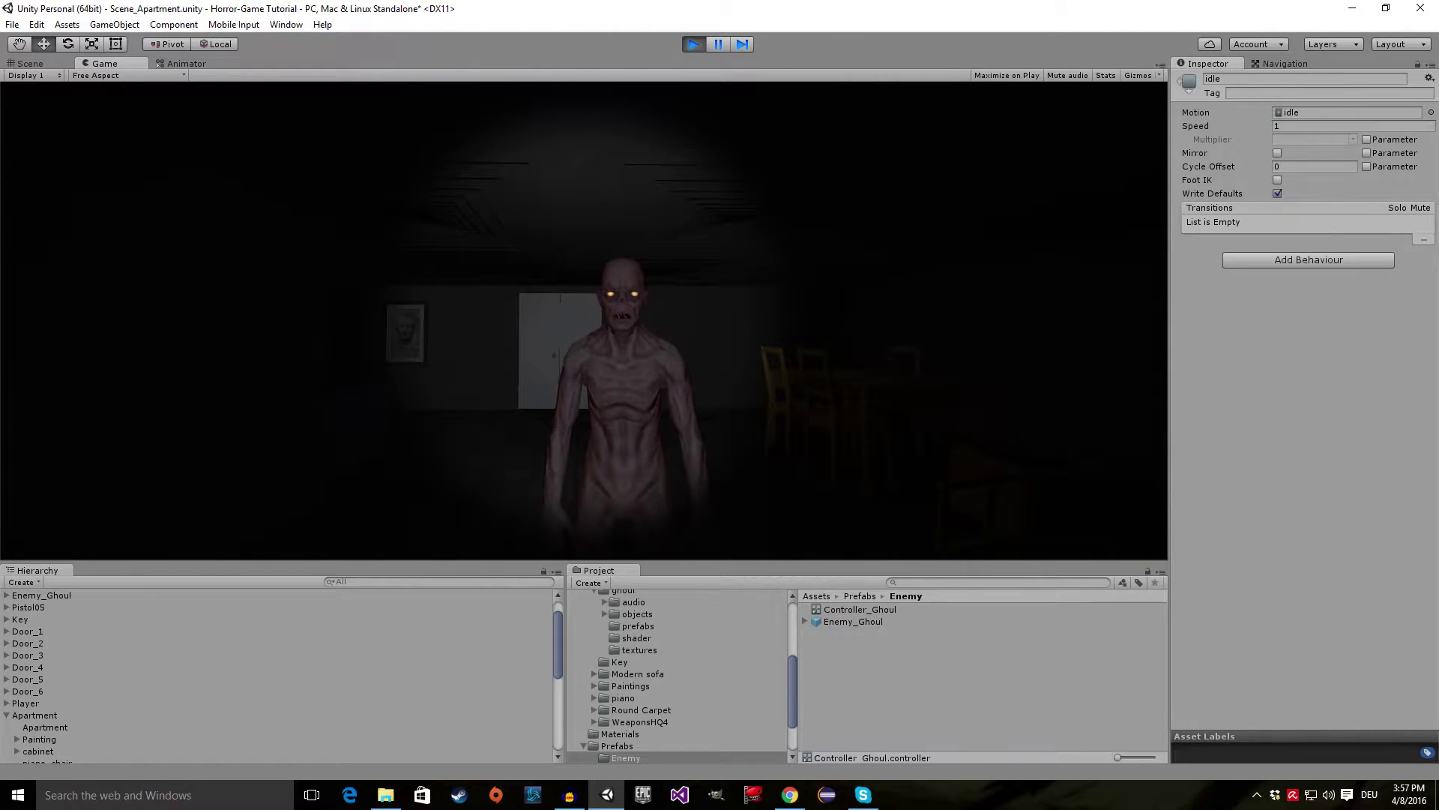
key("ctrl+p")
- In the ghoul objects folder, inspect the idle clip and preview the attack1 clip
left_click(160, 64)
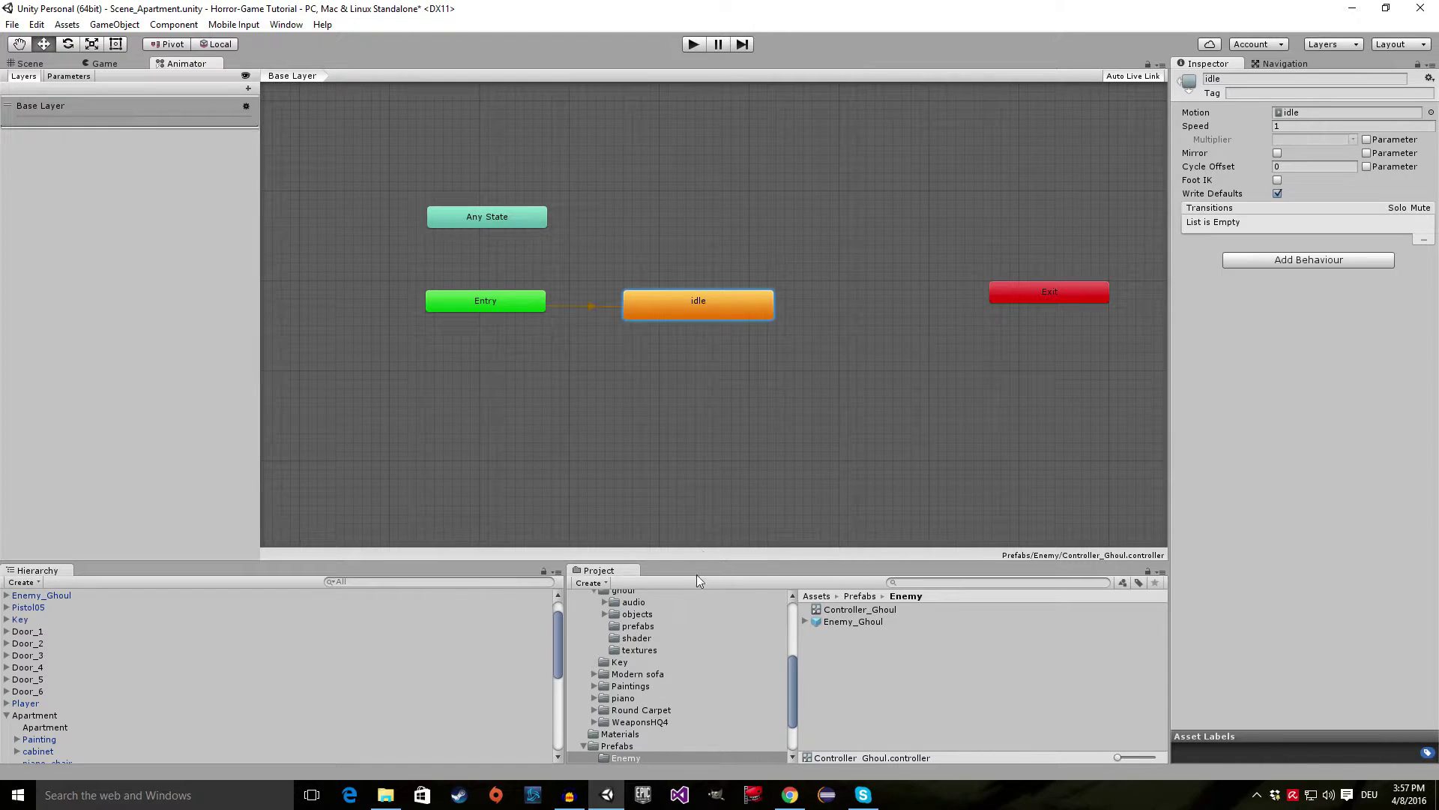
scroll(636, 637, "up", 2)
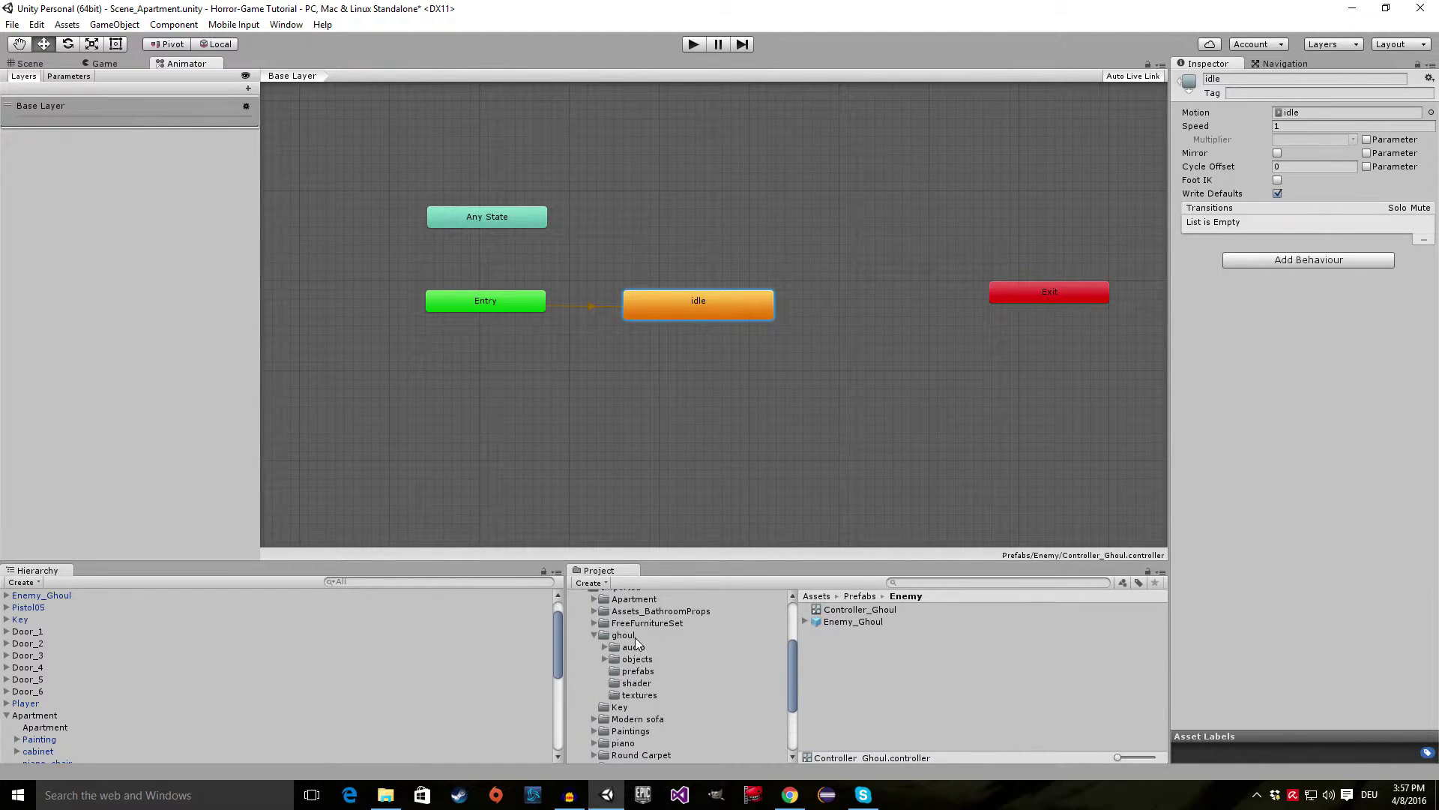
left_click(638, 659)
scroll(869, 686, "down", 3)
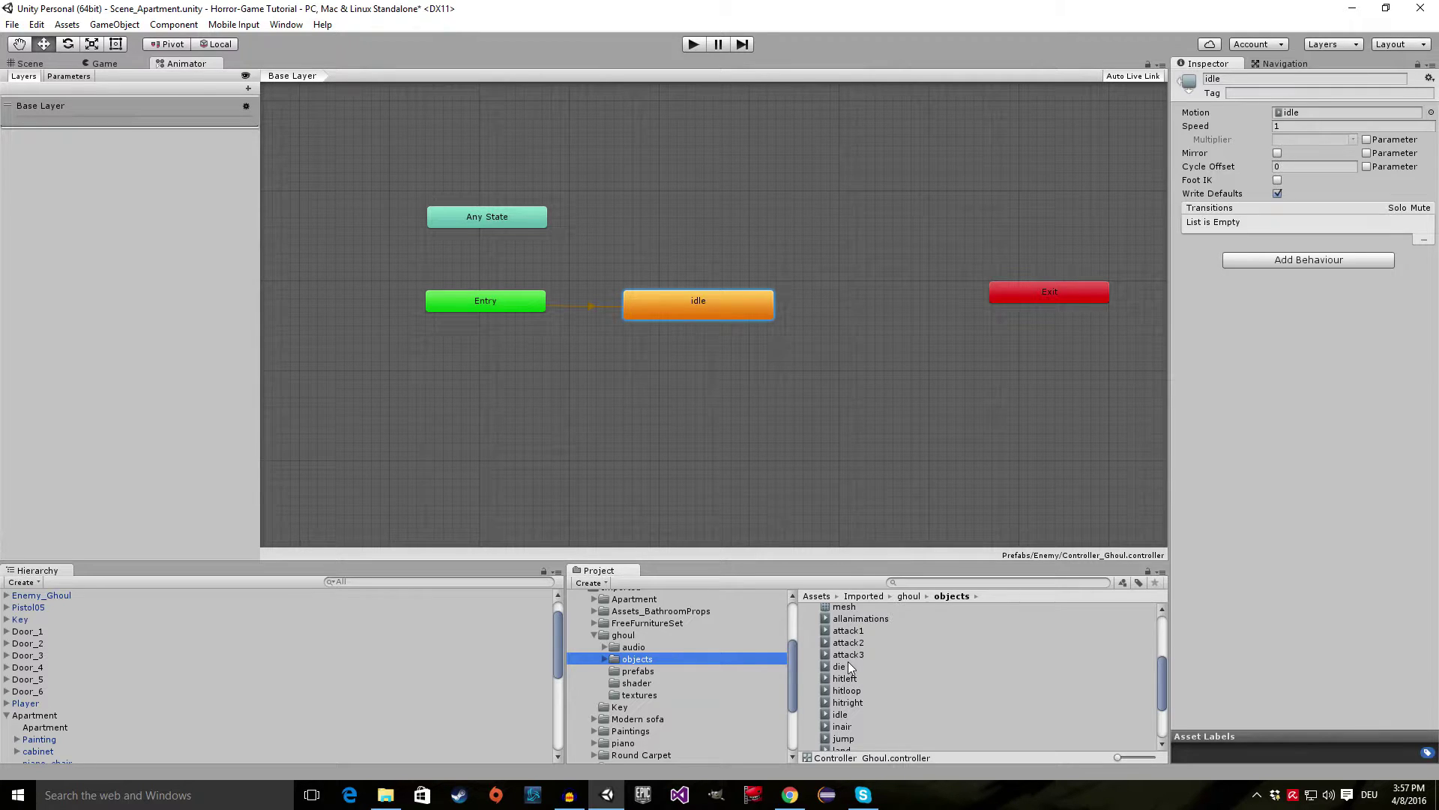
left_click(848, 716)
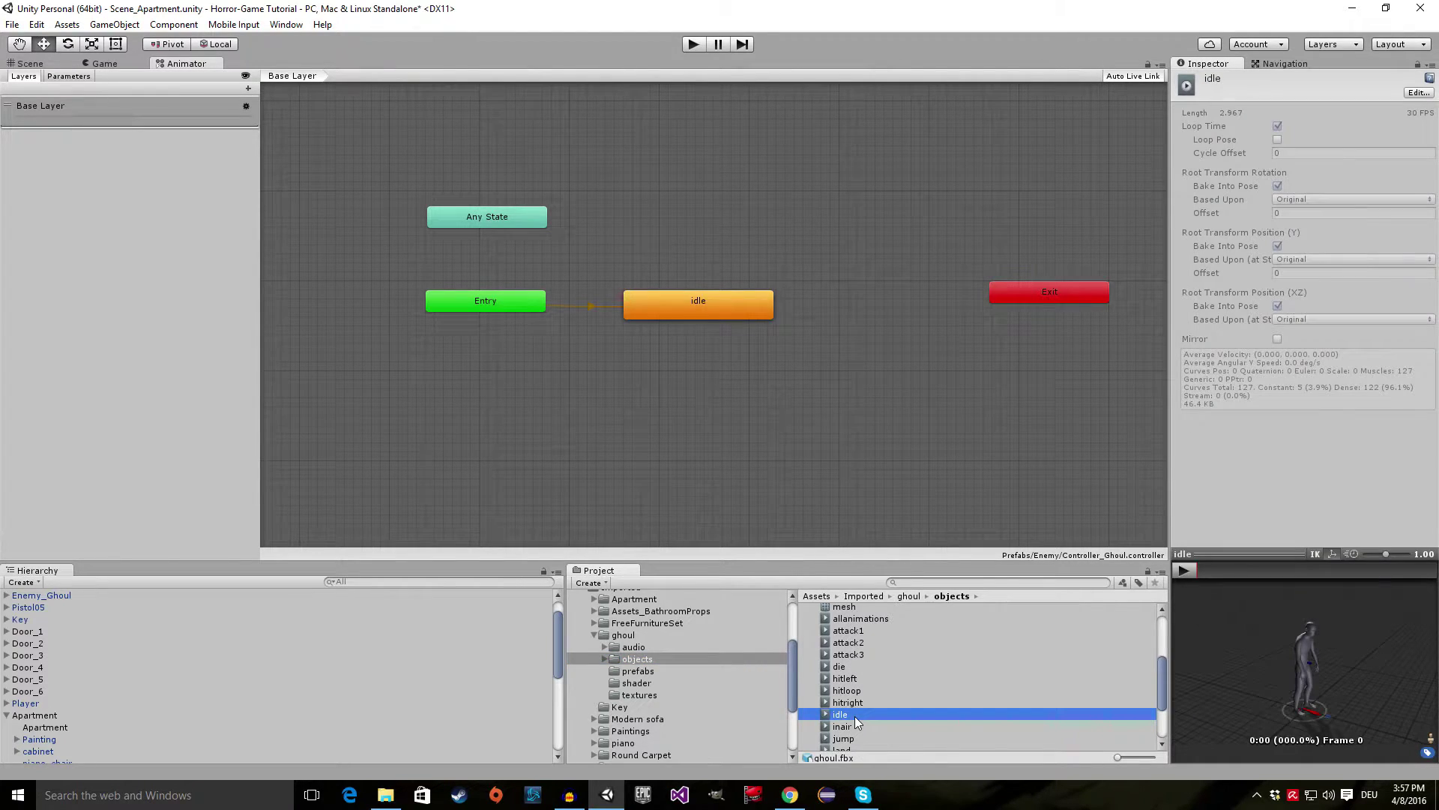
left_click(843, 632)
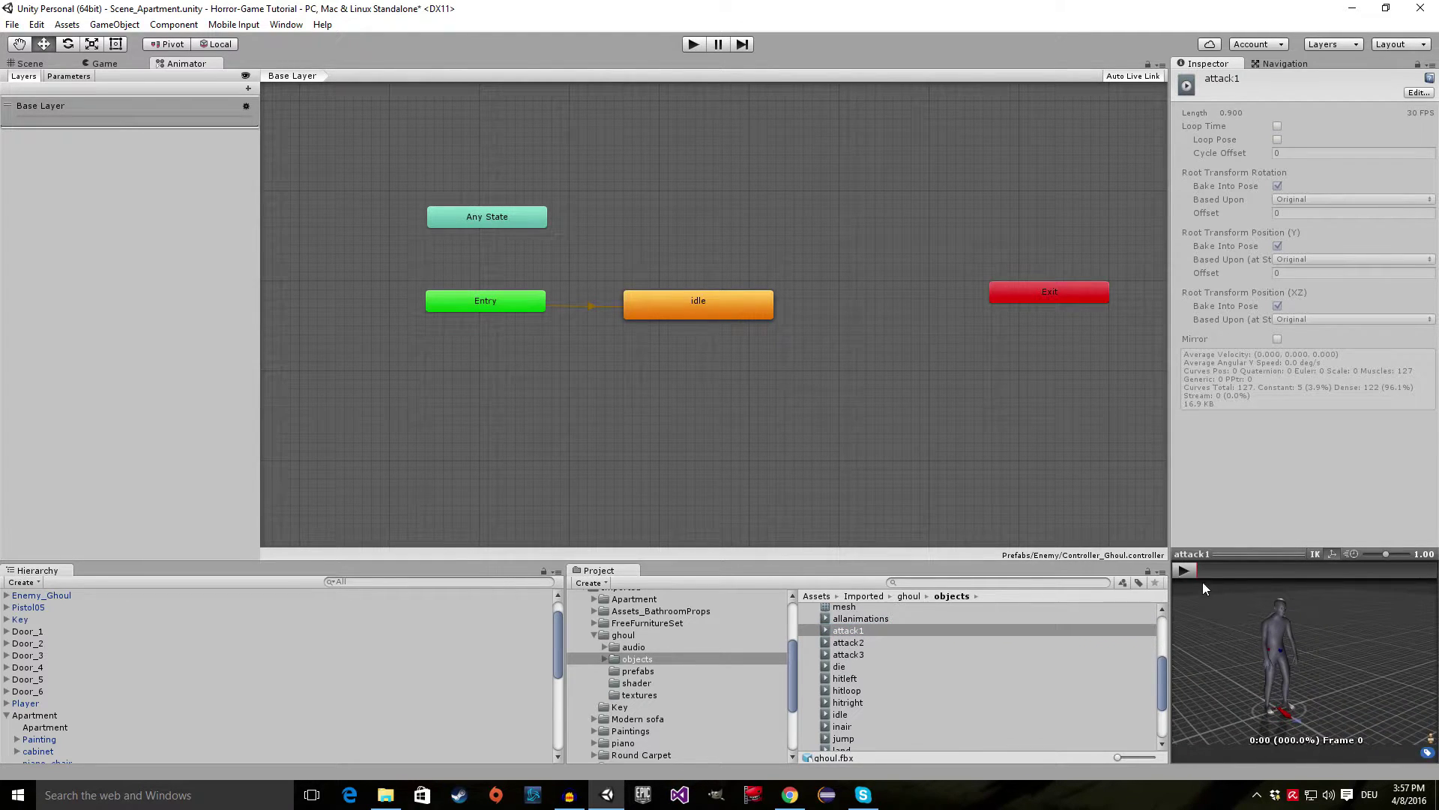
left_click(1185, 571)
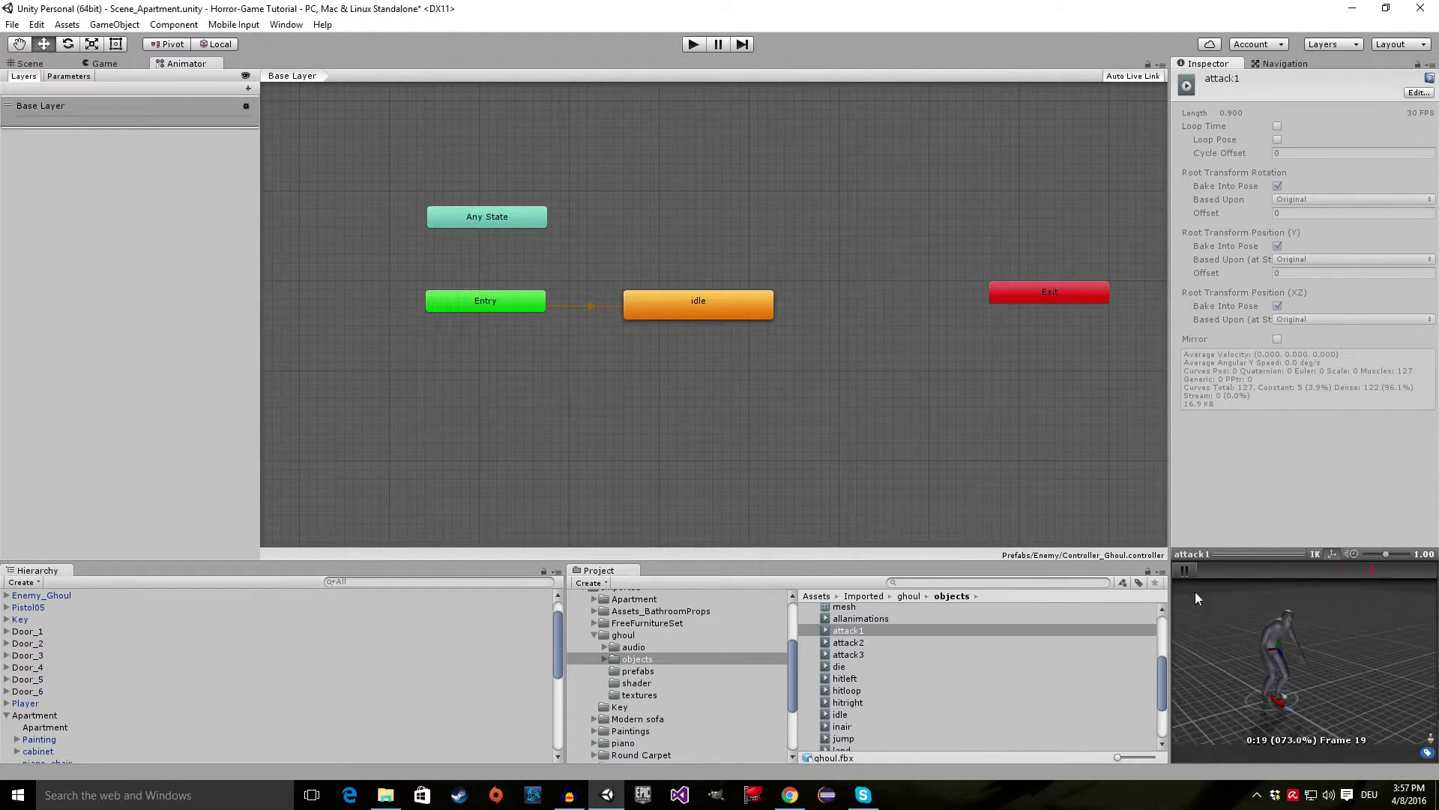
- Drag attack1 into the Animator graph as a new state
left_click(1183, 573)
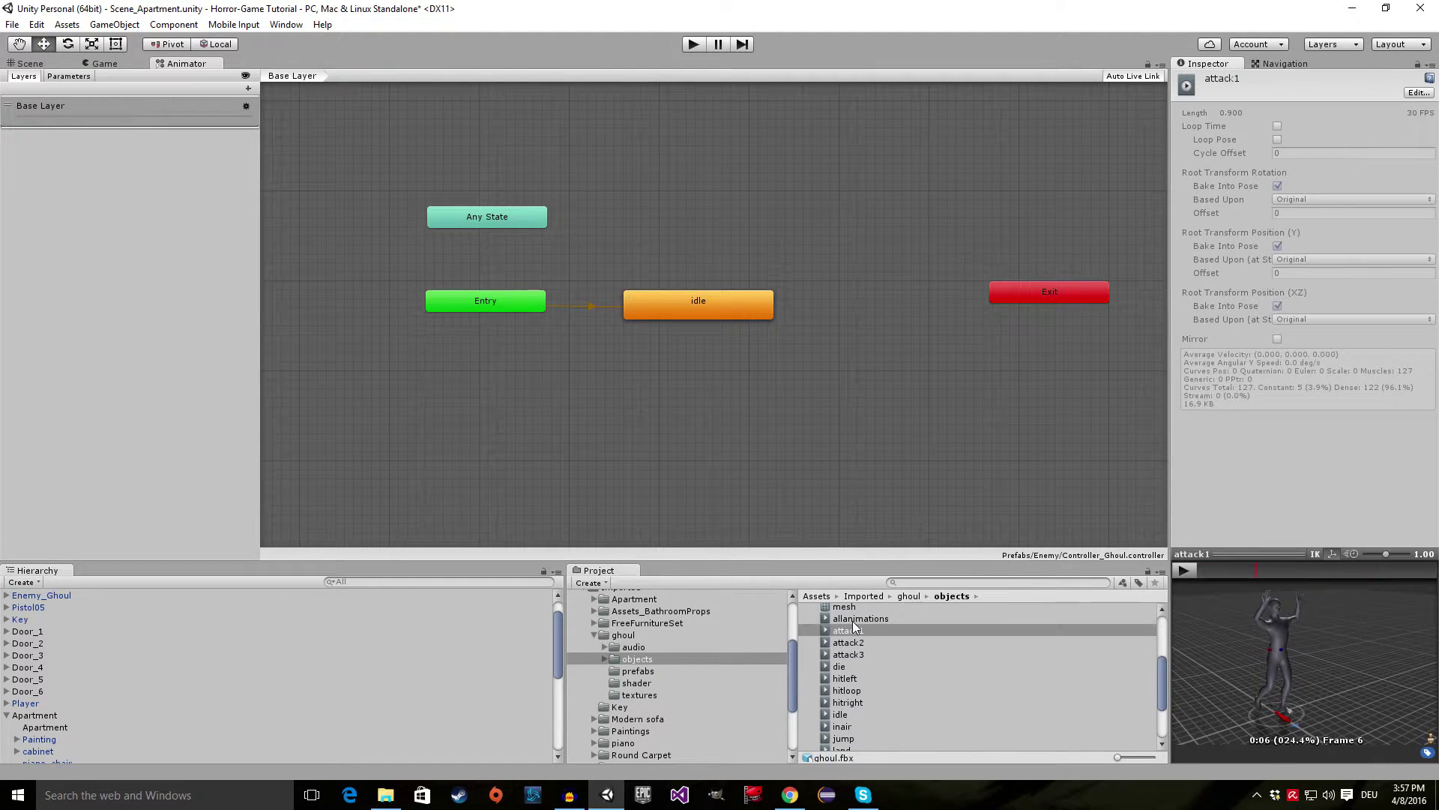
left_click_drag(854, 628, 688, 326)
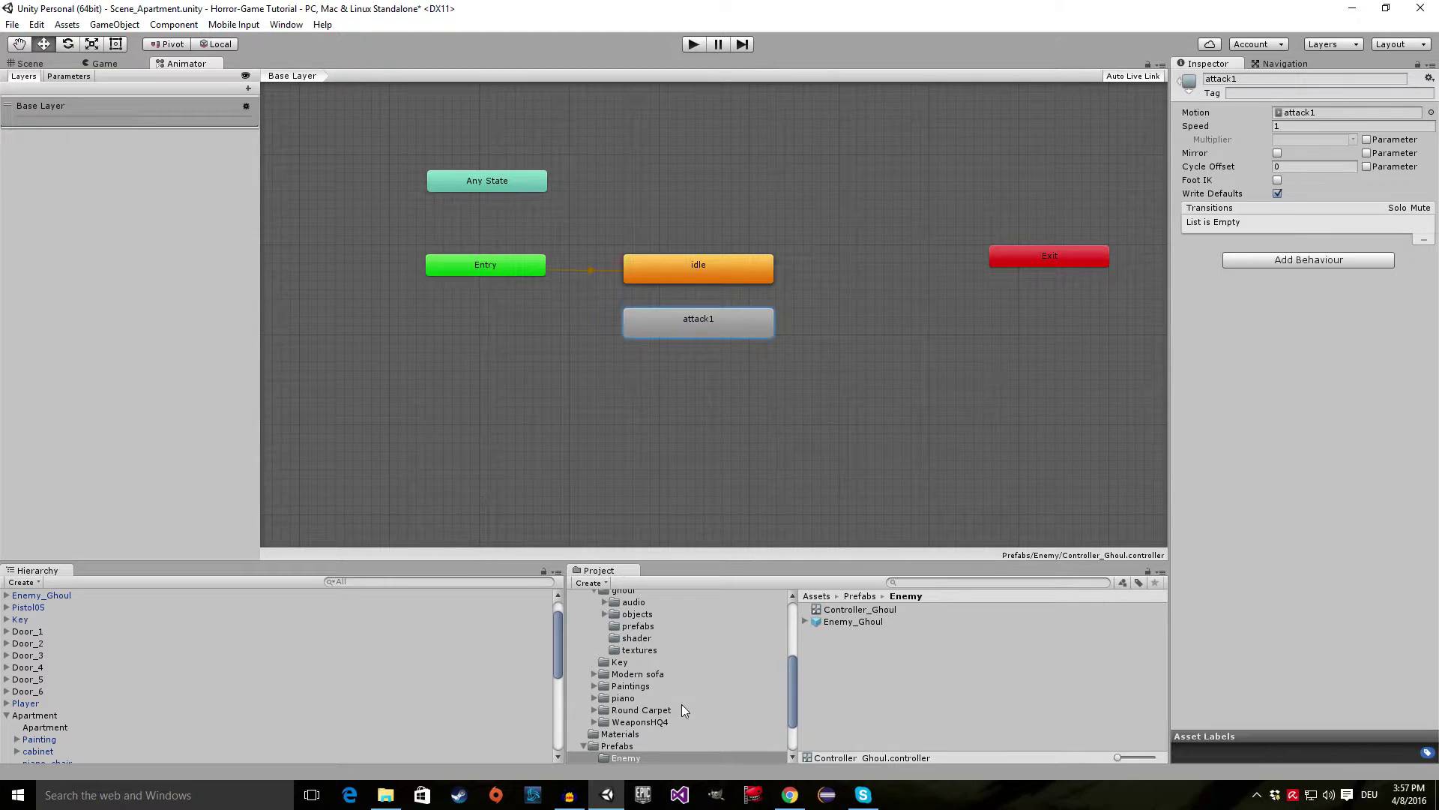
scroll(623, 716, "up", 3)
- Preview the die, run and walk clips, orbiting the preview to a side view
left_click(637, 704)
scroll(905, 657, "down", 4)
left_click(866, 667)
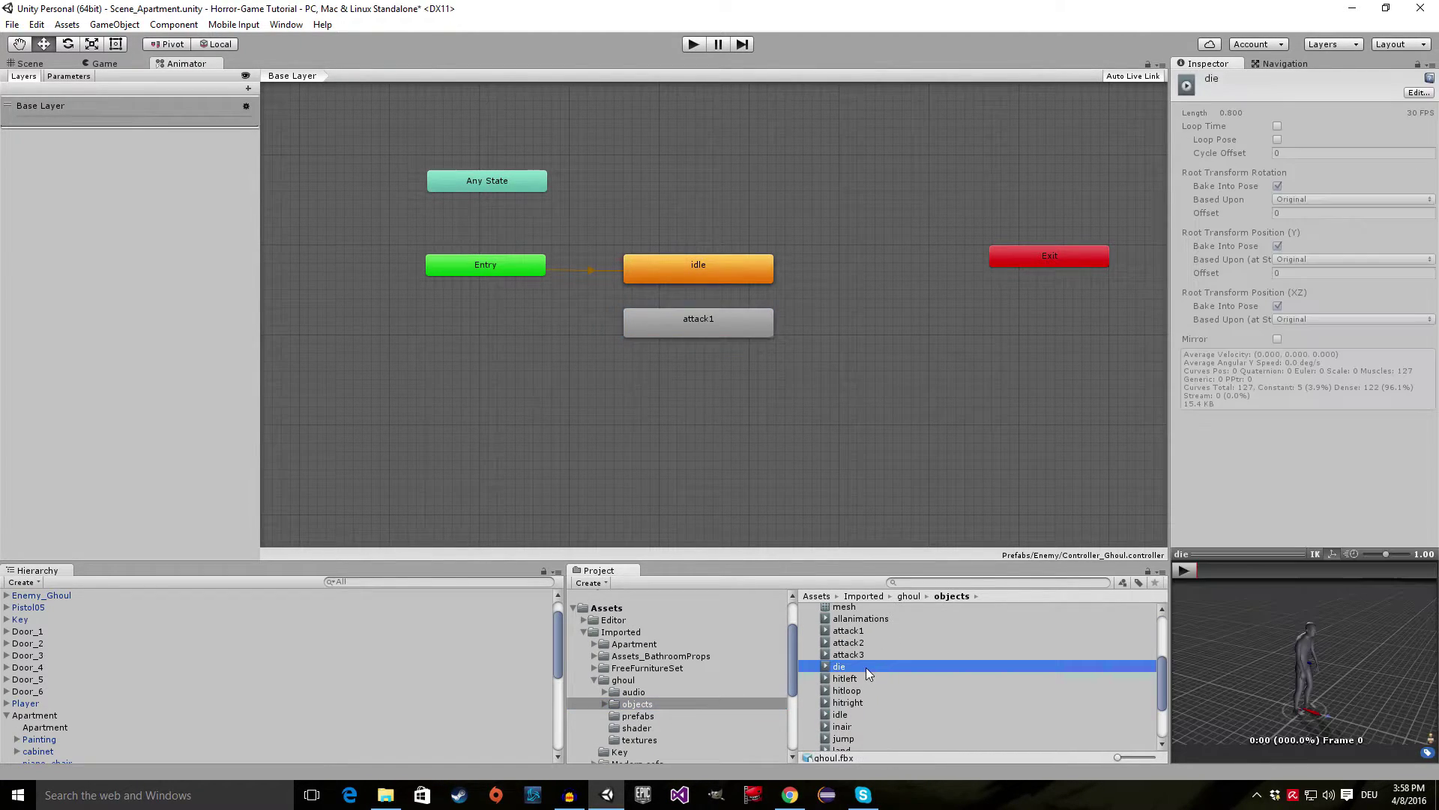
scroll(868, 709, "down", 2)
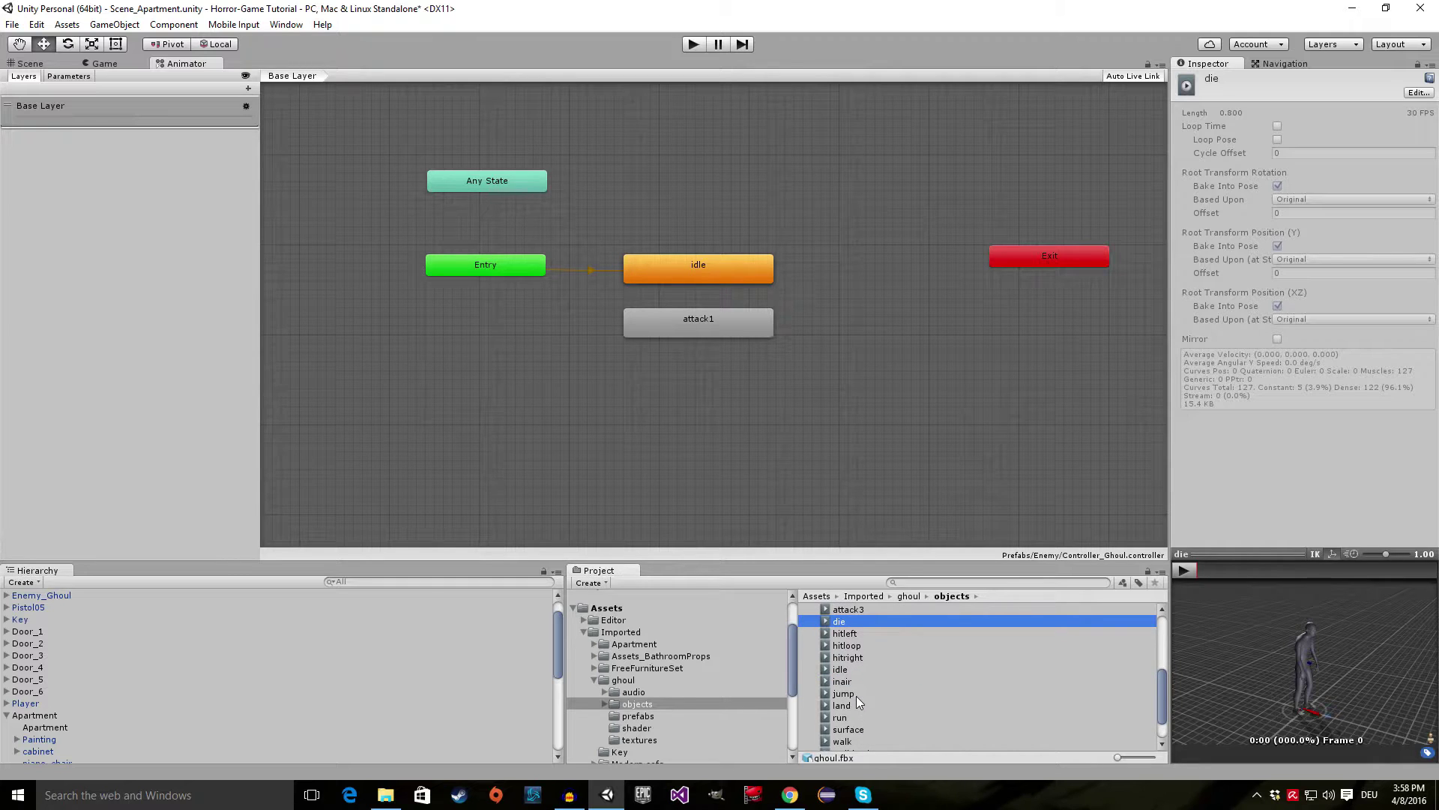
left_click(858, 716)
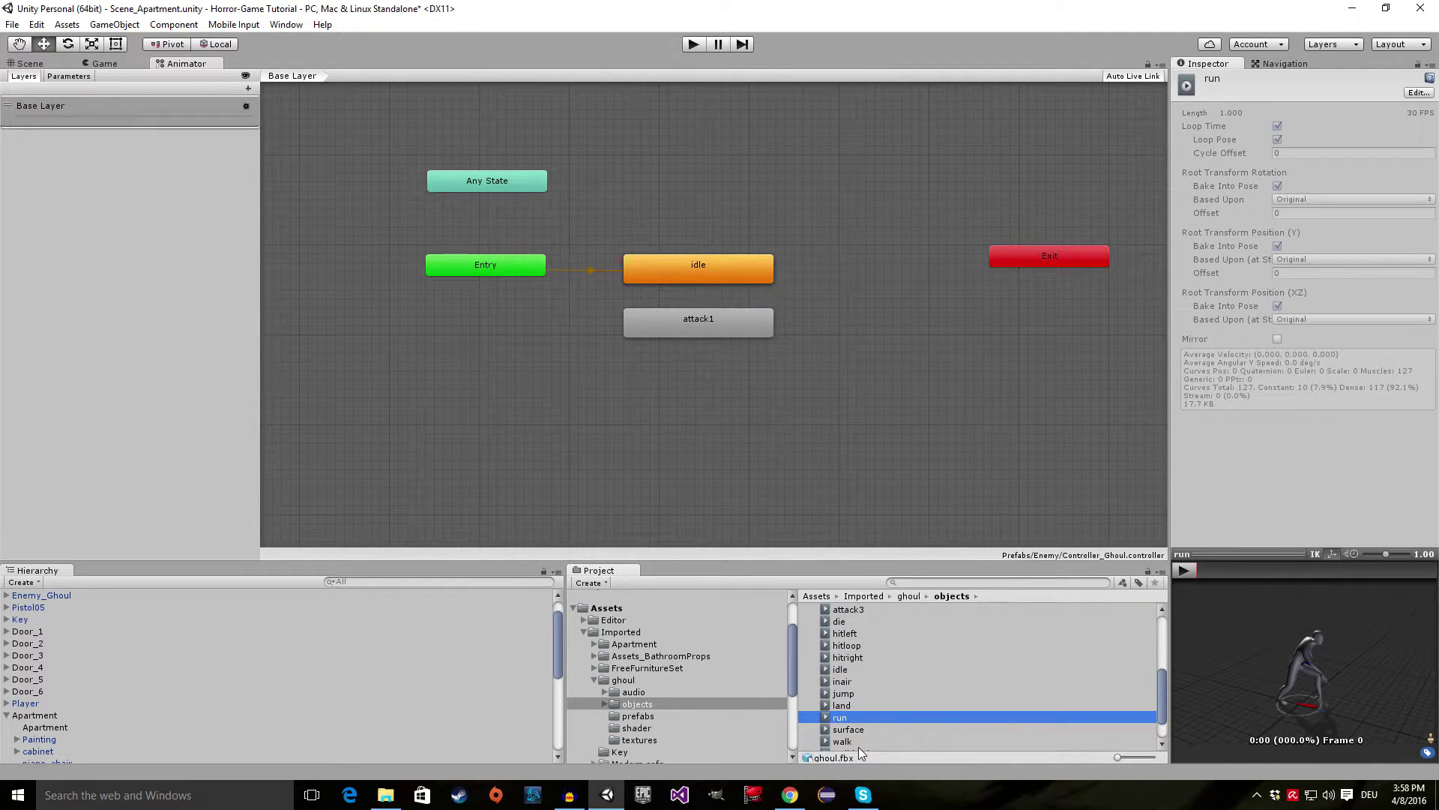
left_click(860, 742)
left_click(1185, 570)
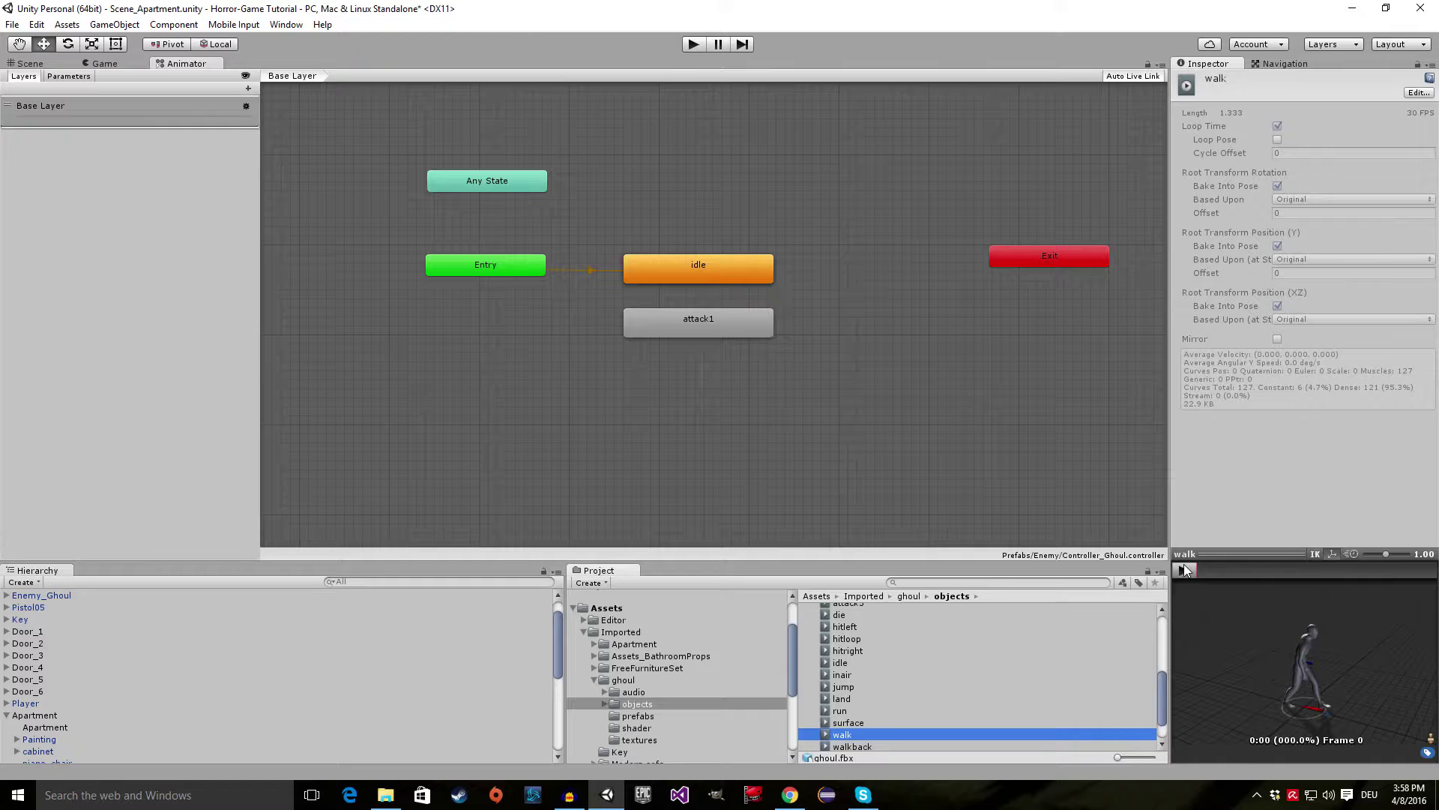
left_click_drag(1297, 677, 1323, 698)
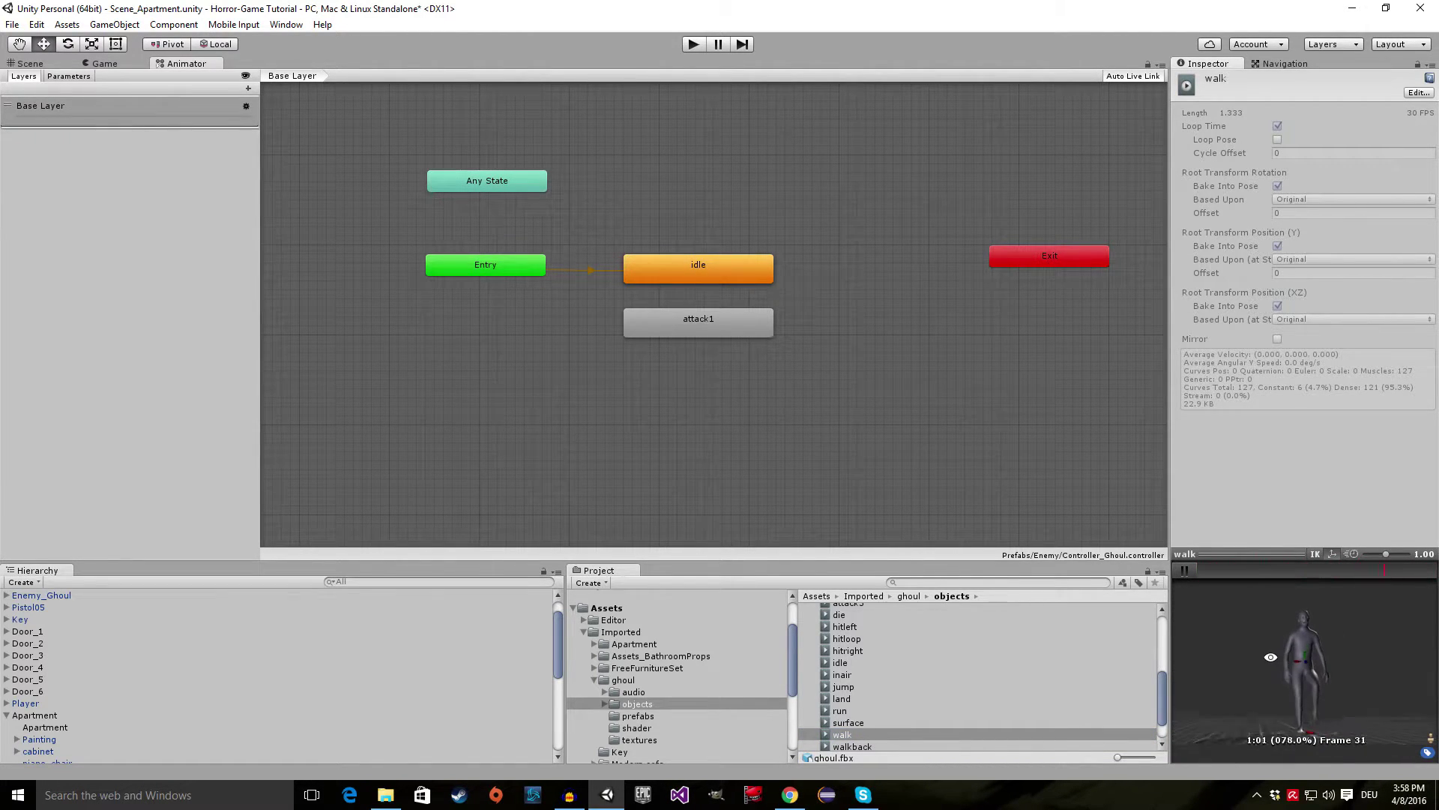
- Compare the run clip again, then add walk as a state placed below attack1
left_click(852, 711)
left_click(1182, 571)
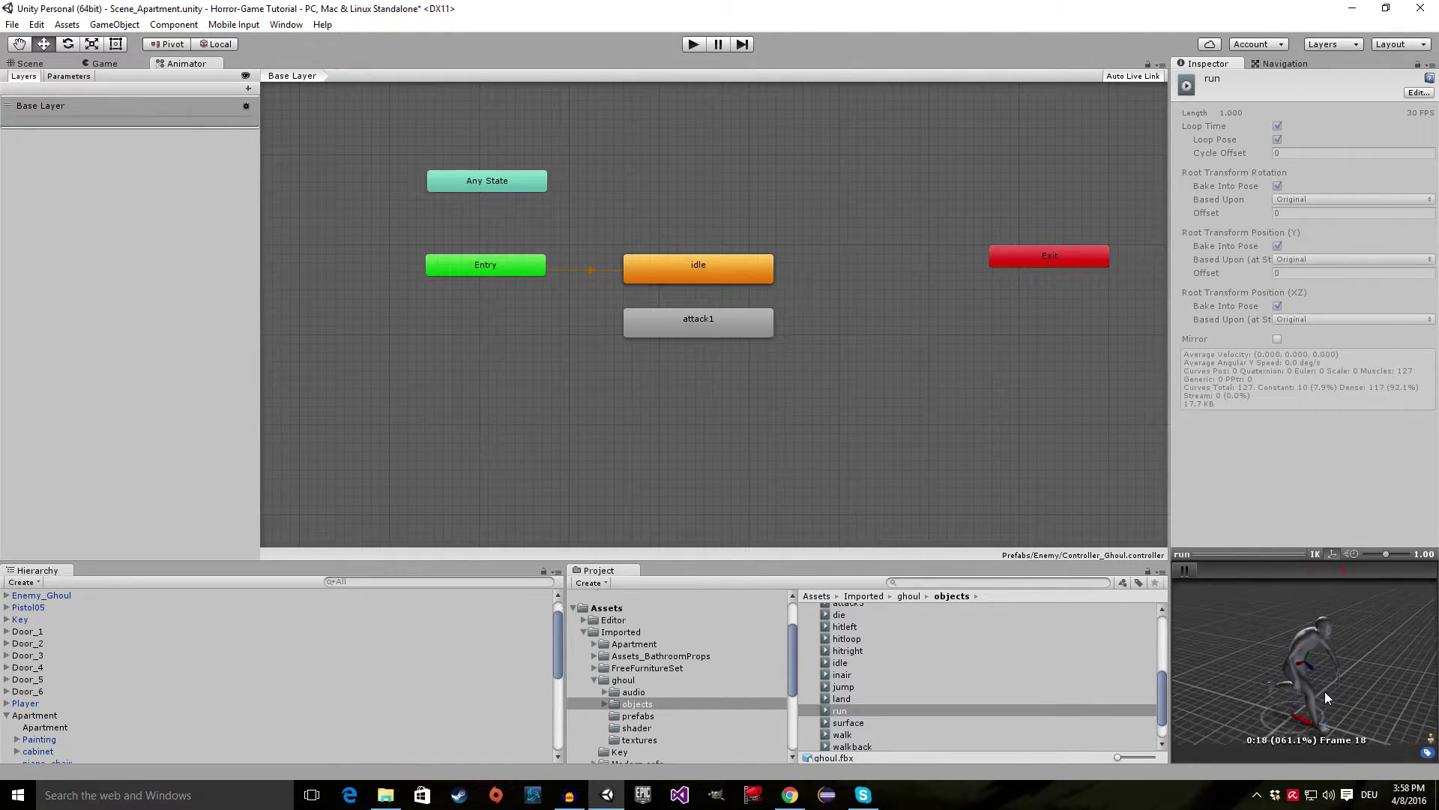
left_click_drag(1325, 691, 1262, 694)
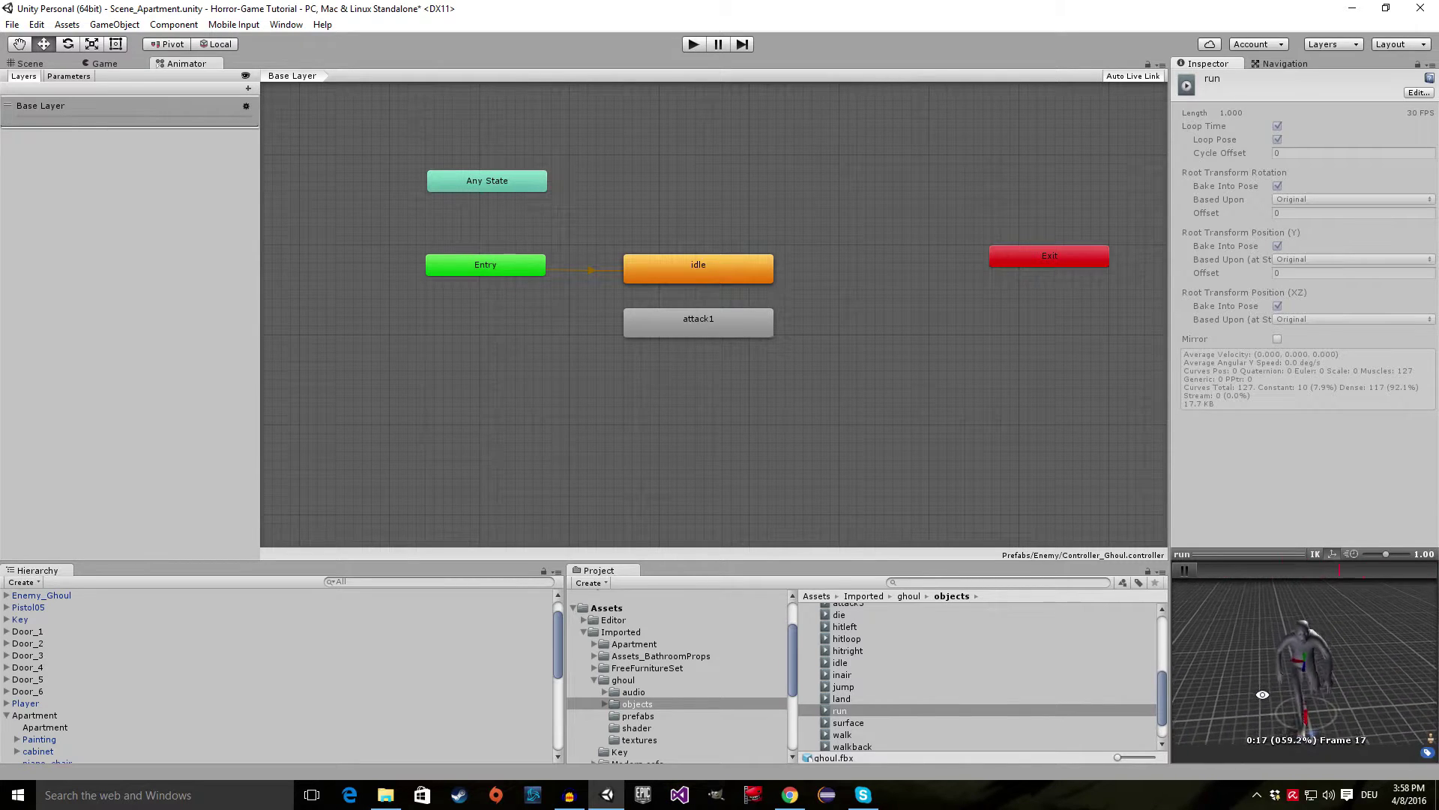
left_click(1186, 570)
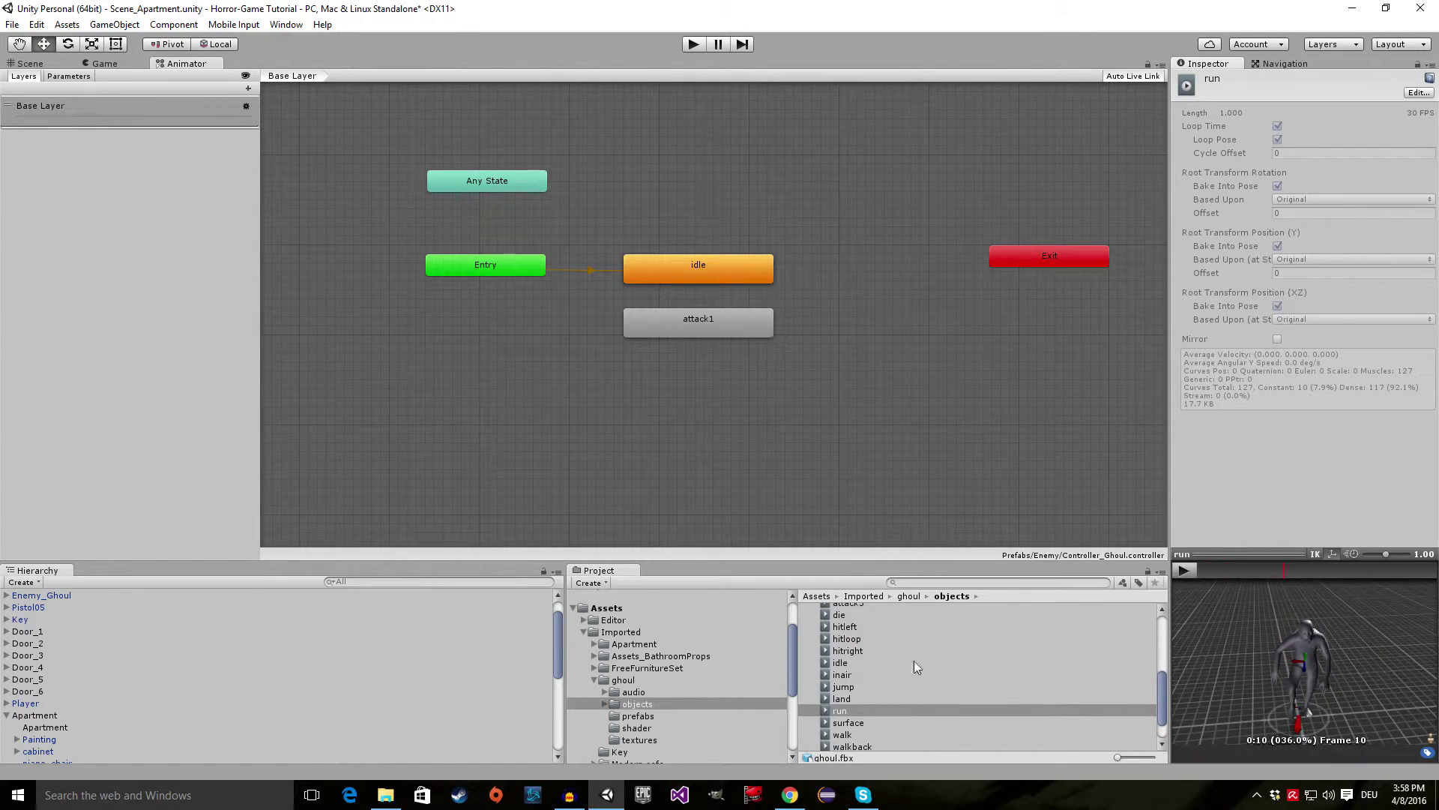
left_click(843, 734)
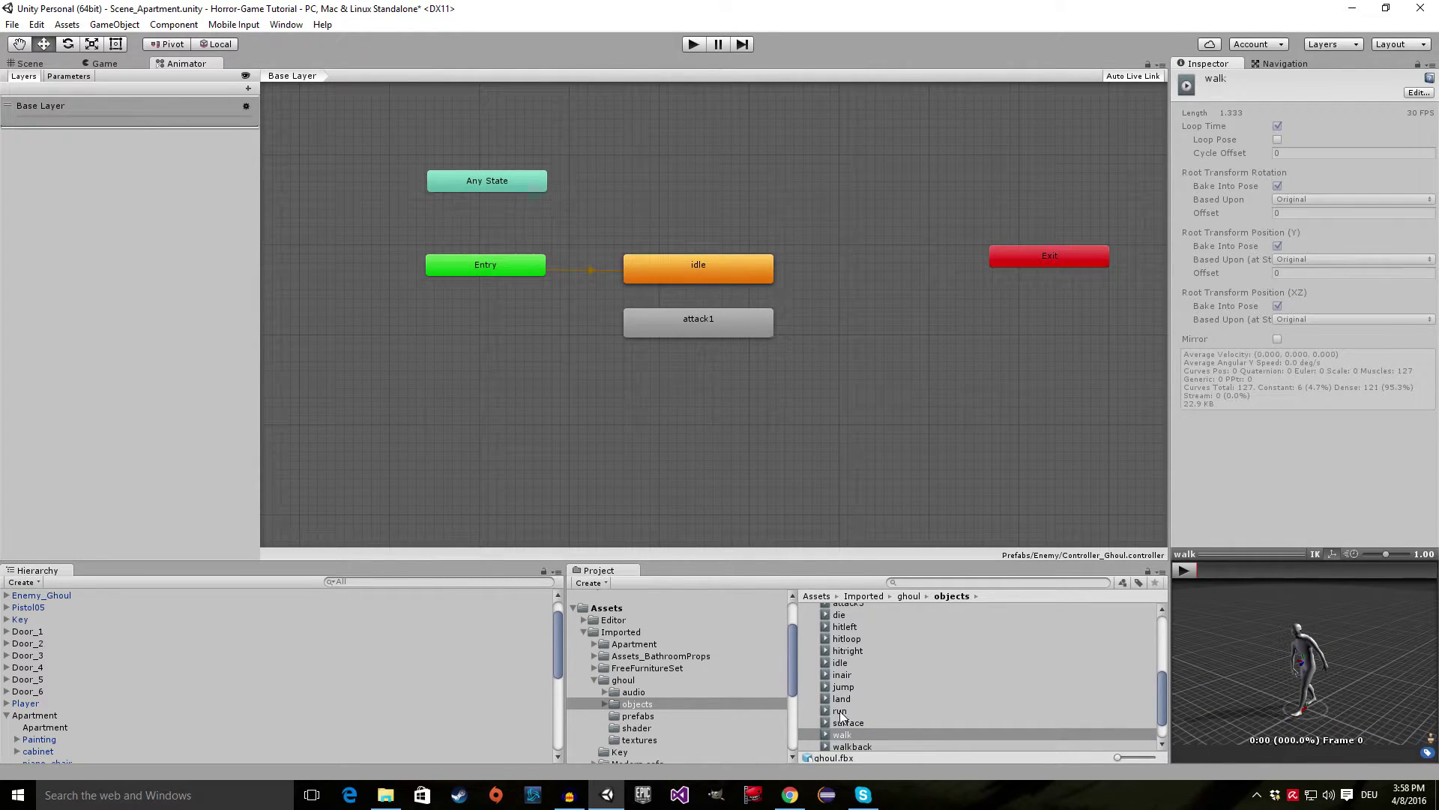
left_click_drag(847, 737, 888, 368)
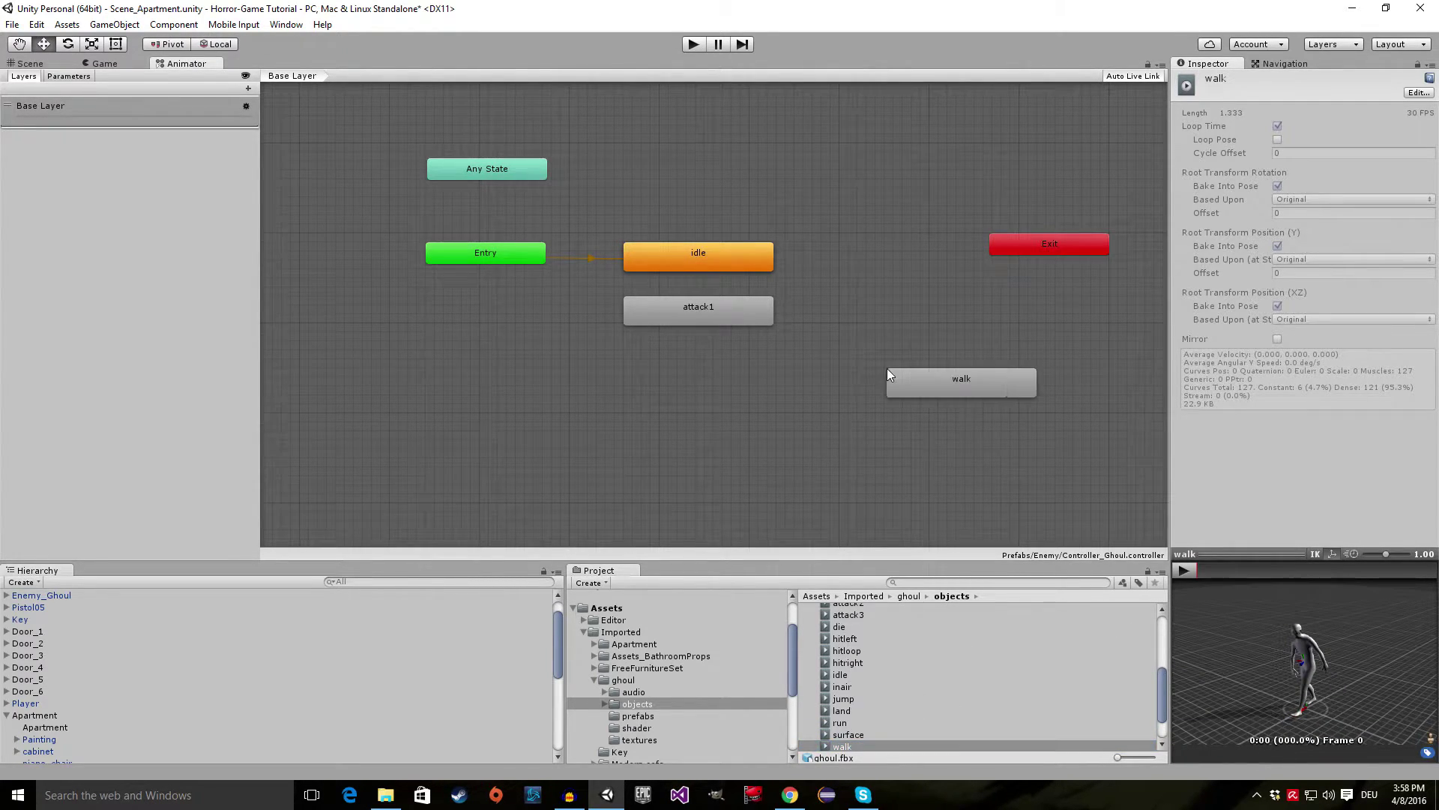
left_click_drag(971, 393, 704, 381)
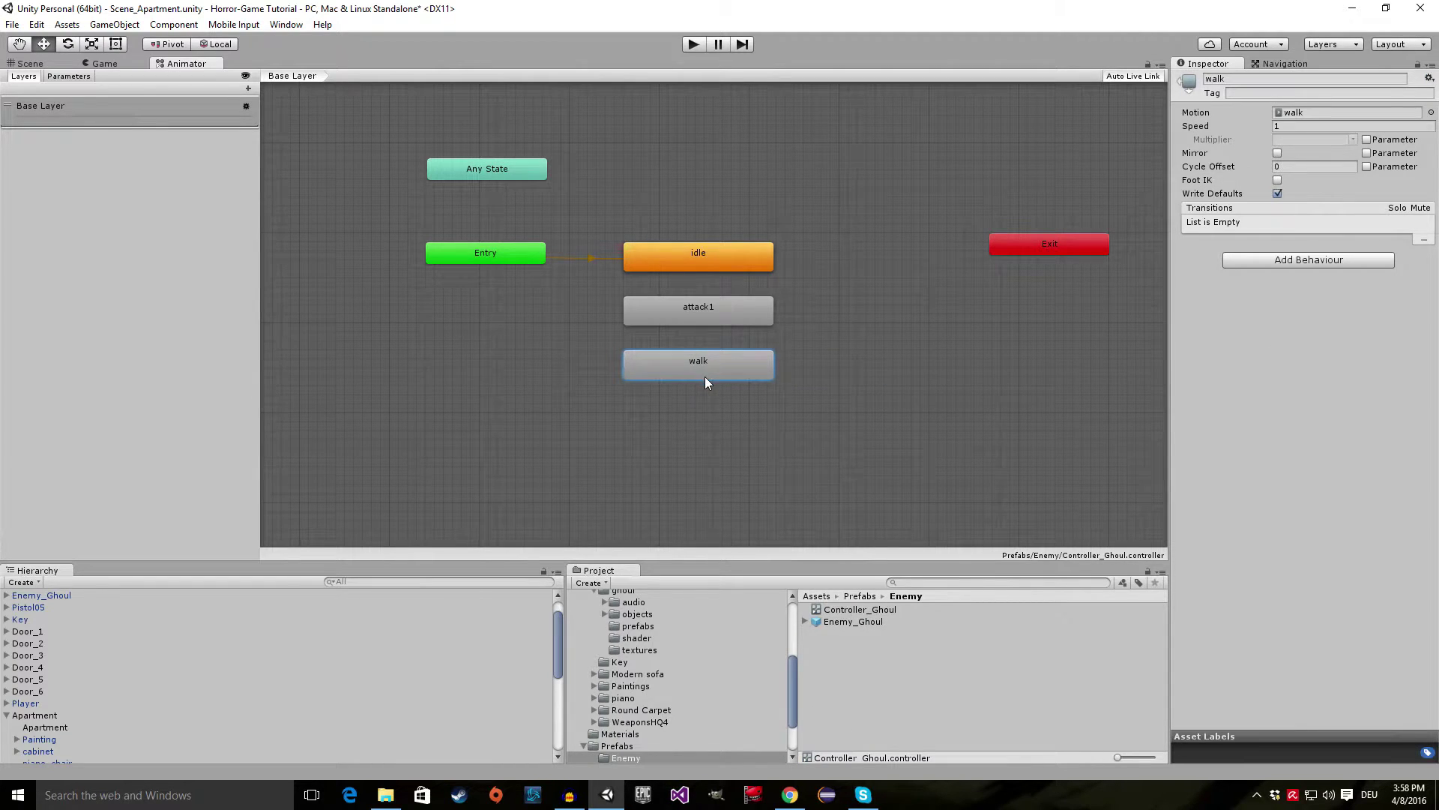
- Preview the die clip in the ghoul objects folder, rewinding and orbiting its preview
left_click(646, 615)
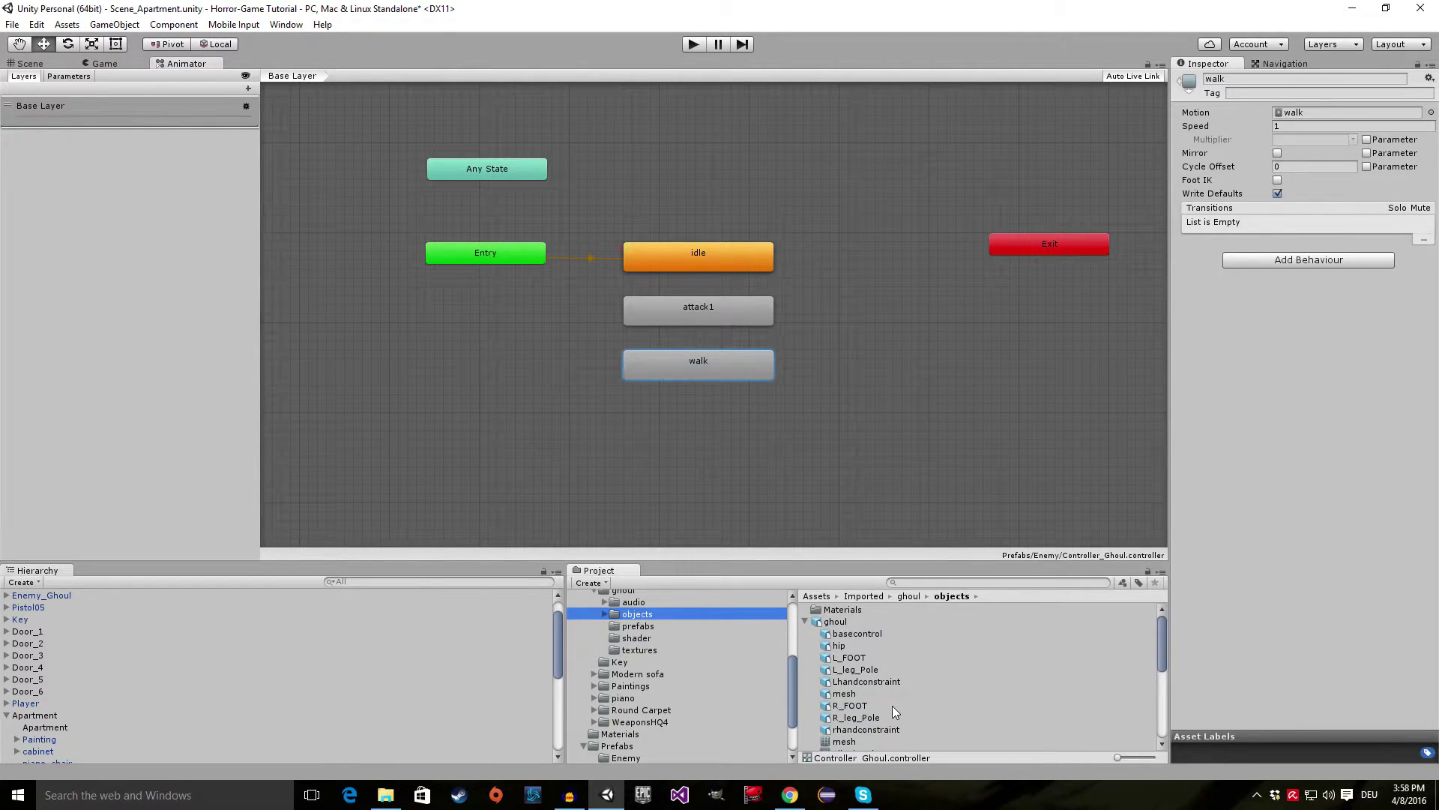
scroll(885, 706, "down", 5)
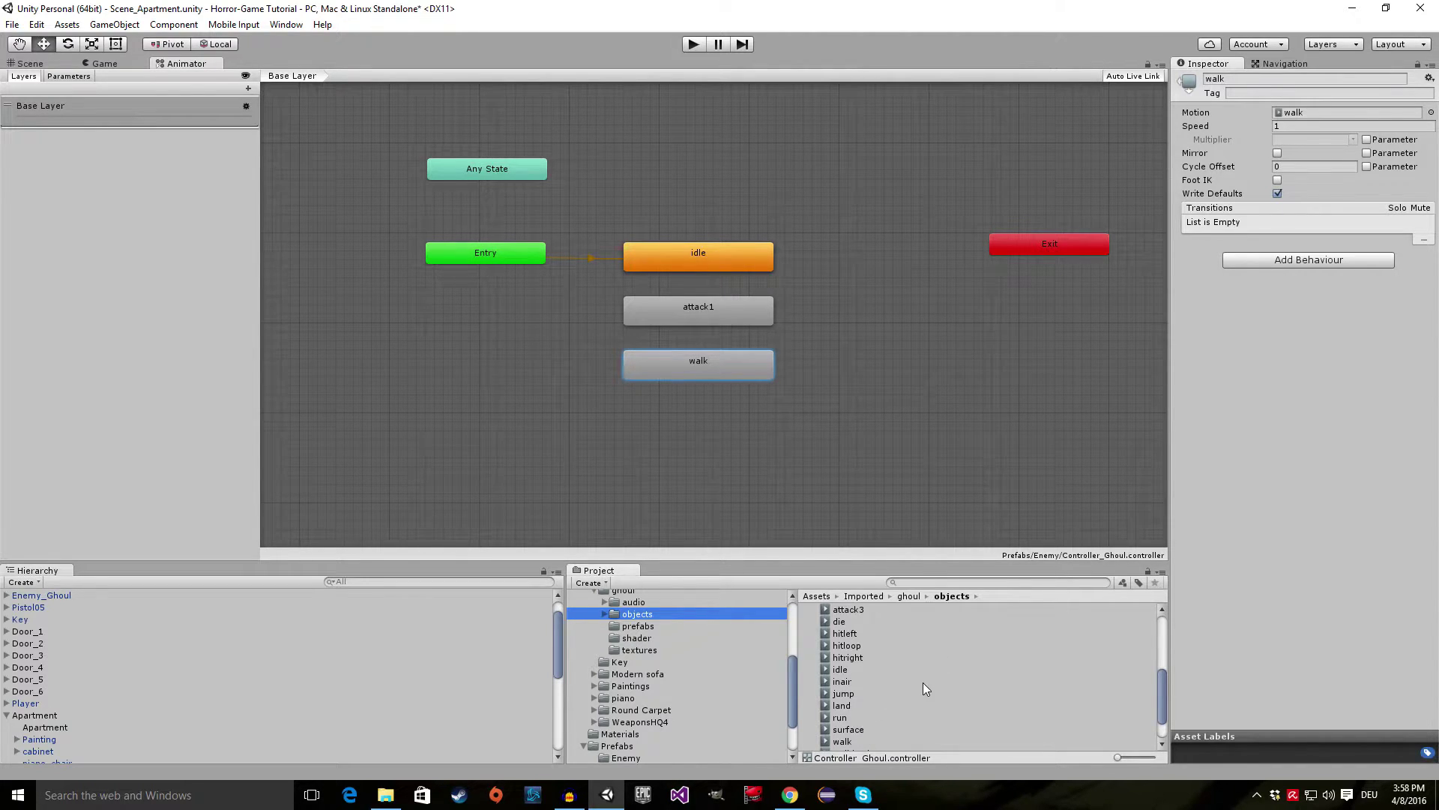
scroll(915, 690, "down", 1)
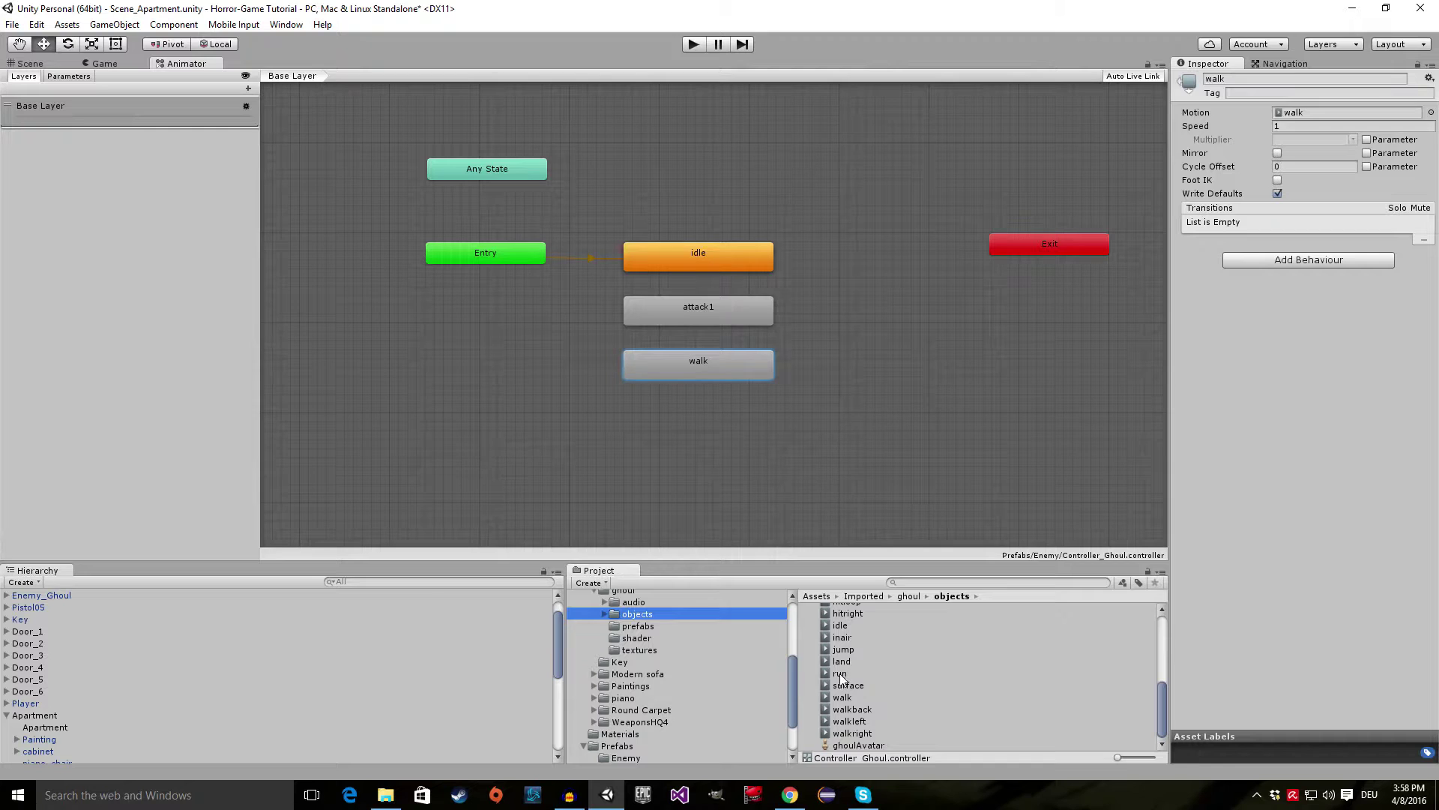
scroll(845, 668, "up", 1)
scroll(846, 666, "up", 2)
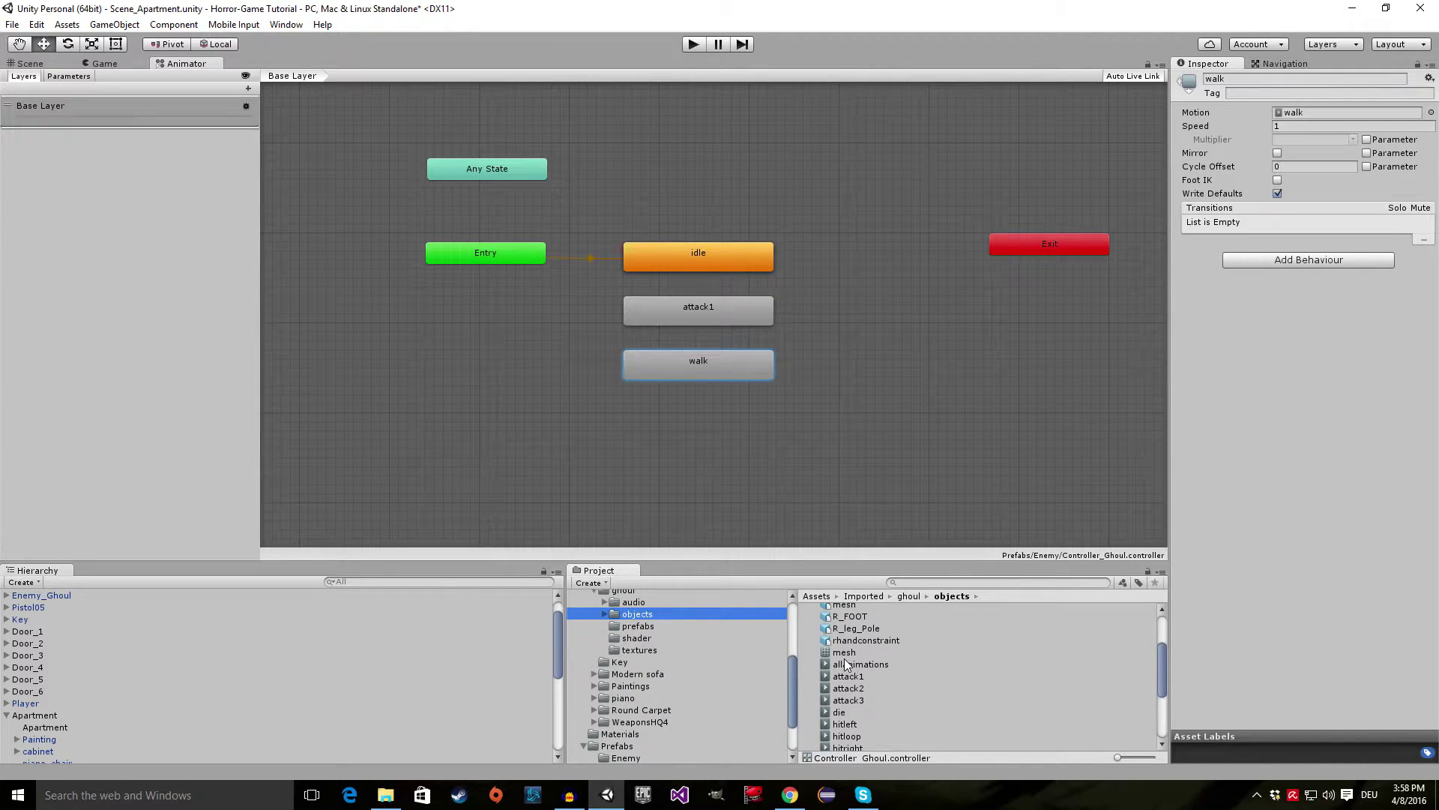
left_click(841, 711)
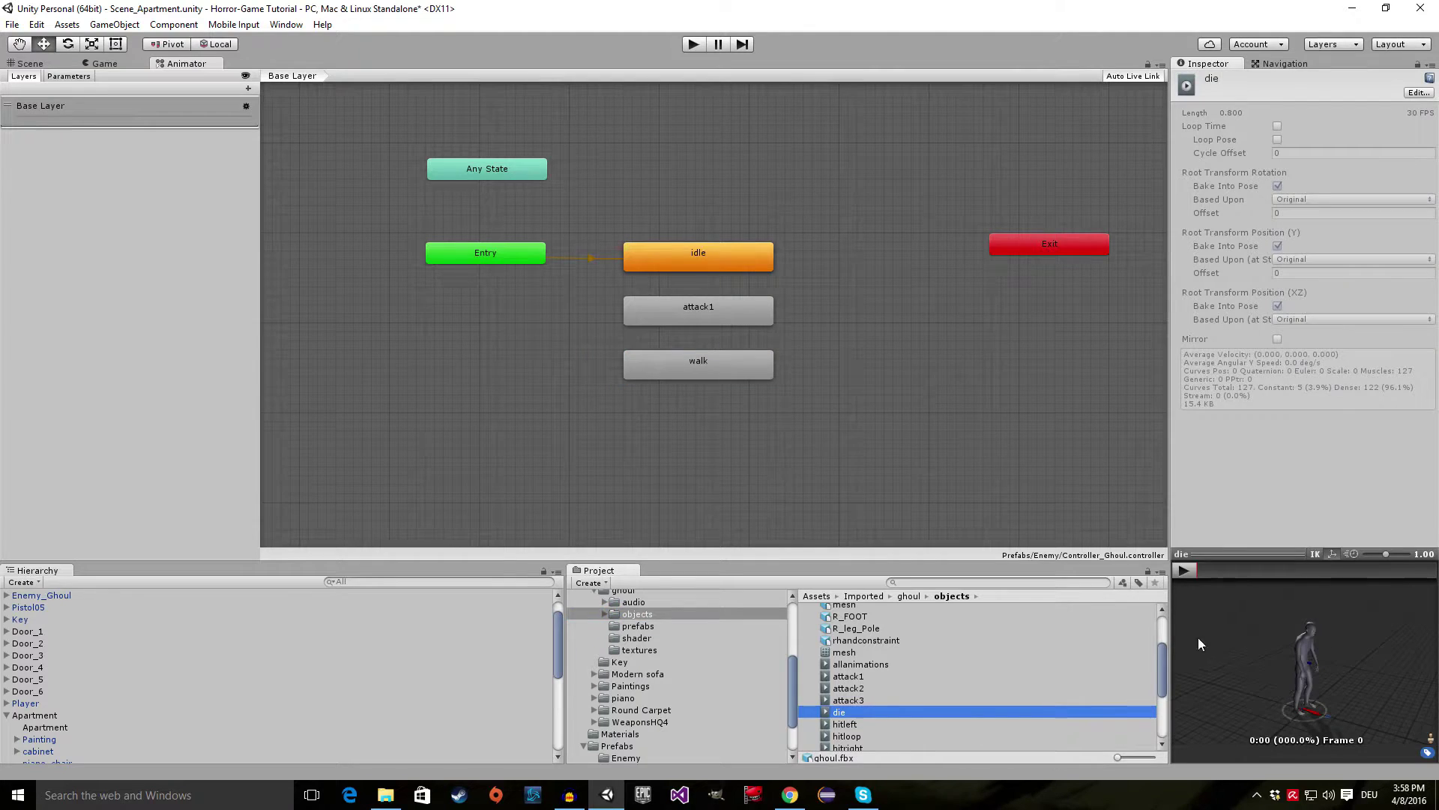
left_click(1186, 569)
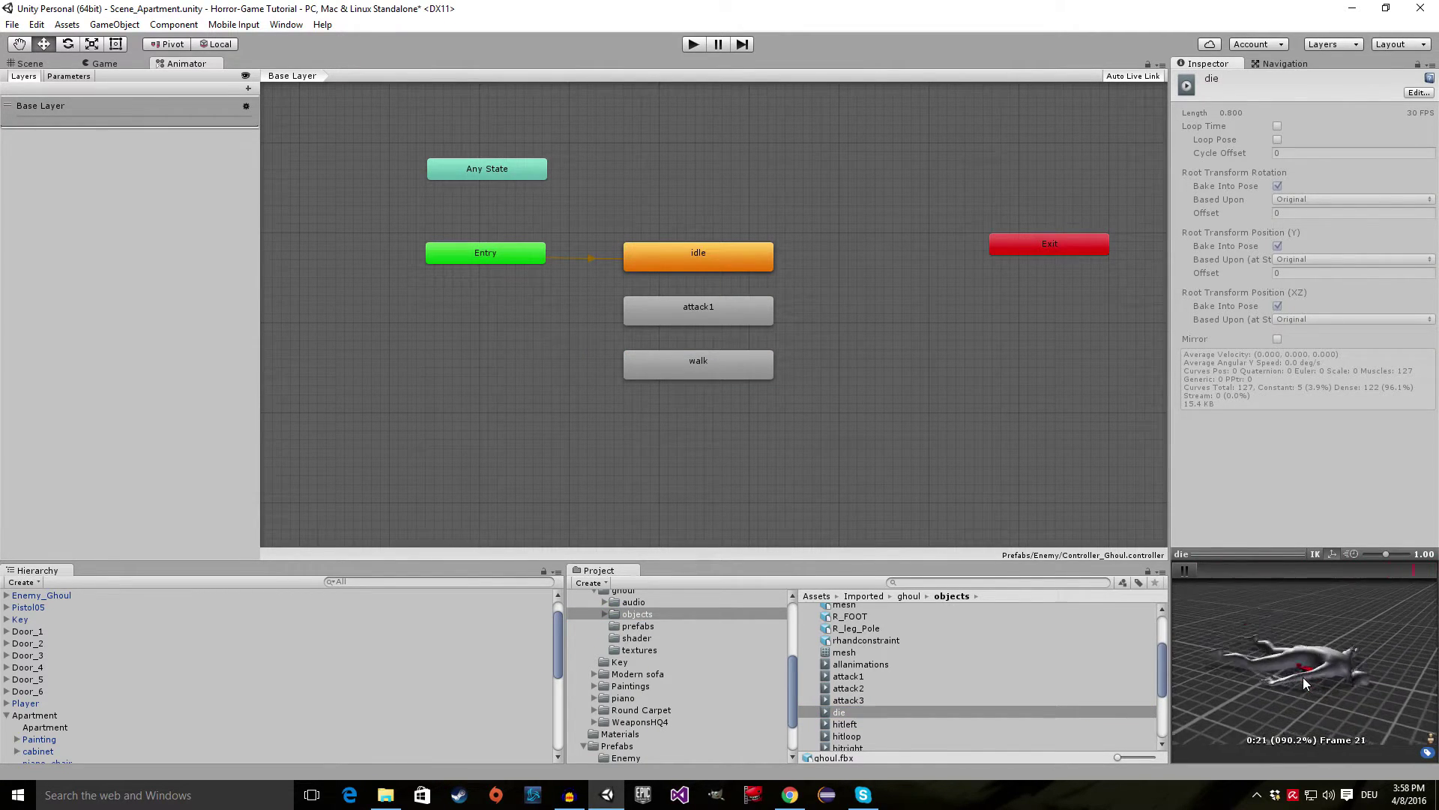
left_click(1182, 572)
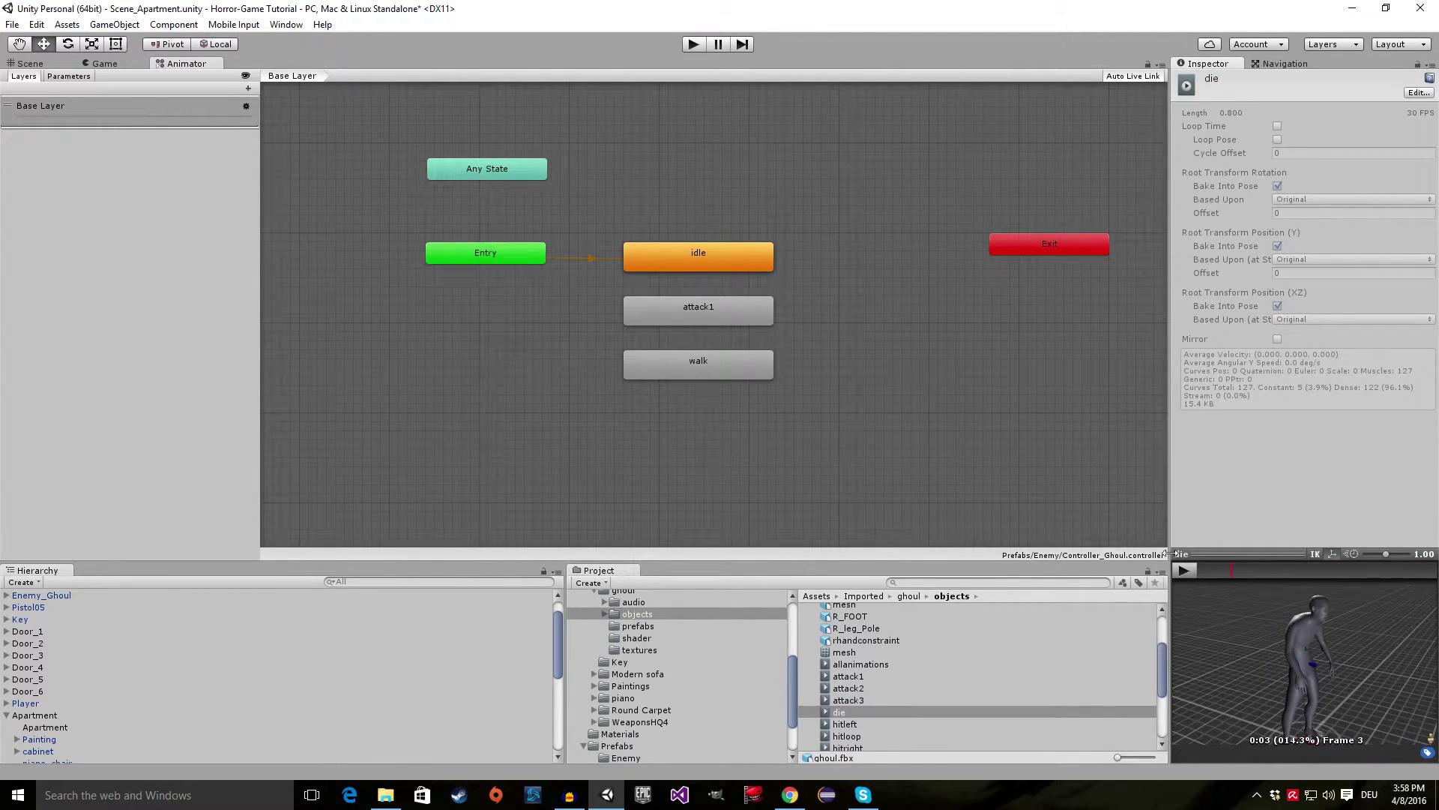
left_click_drag(1217, 573, 1188, 575)
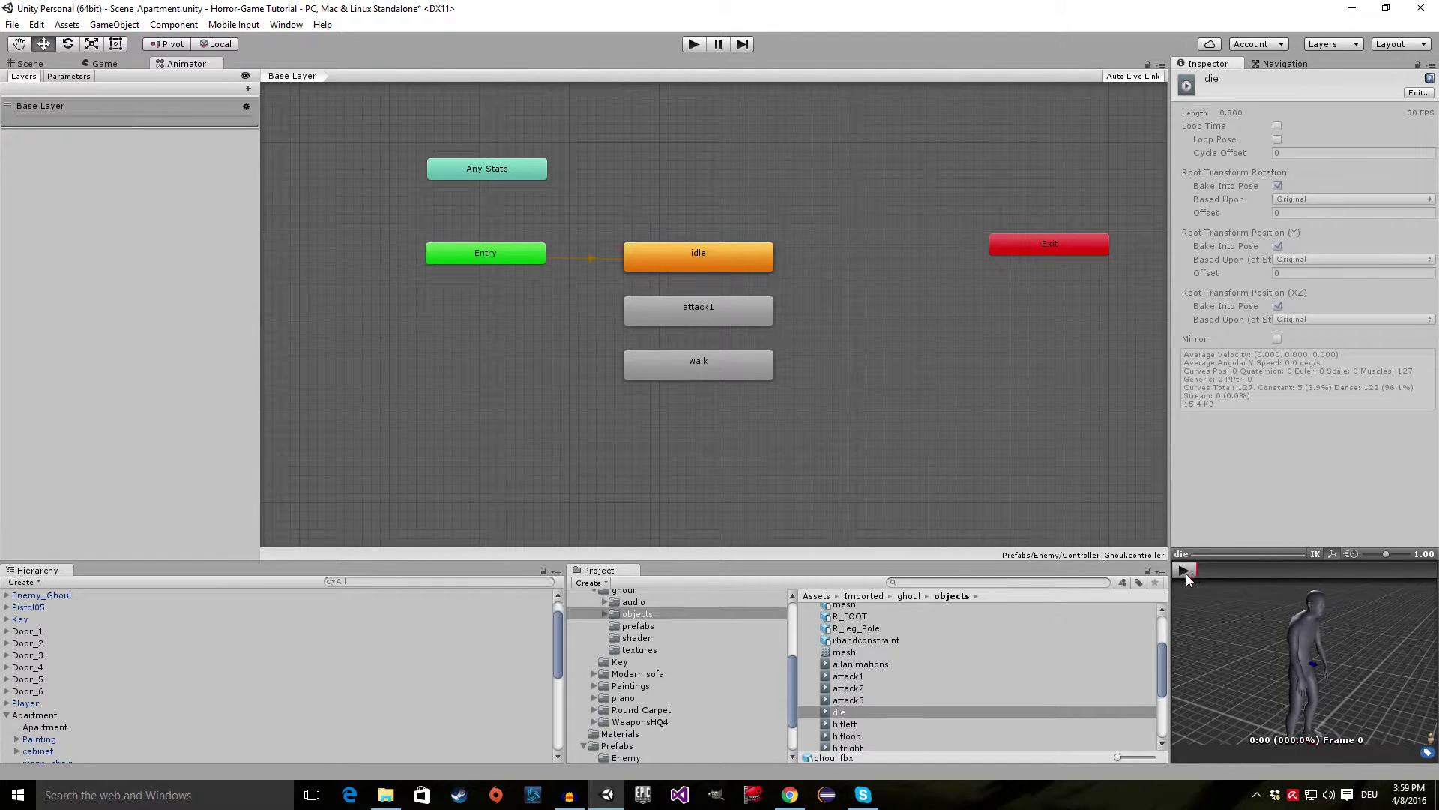
left_click_drag(1244, 632, 1289, 640)
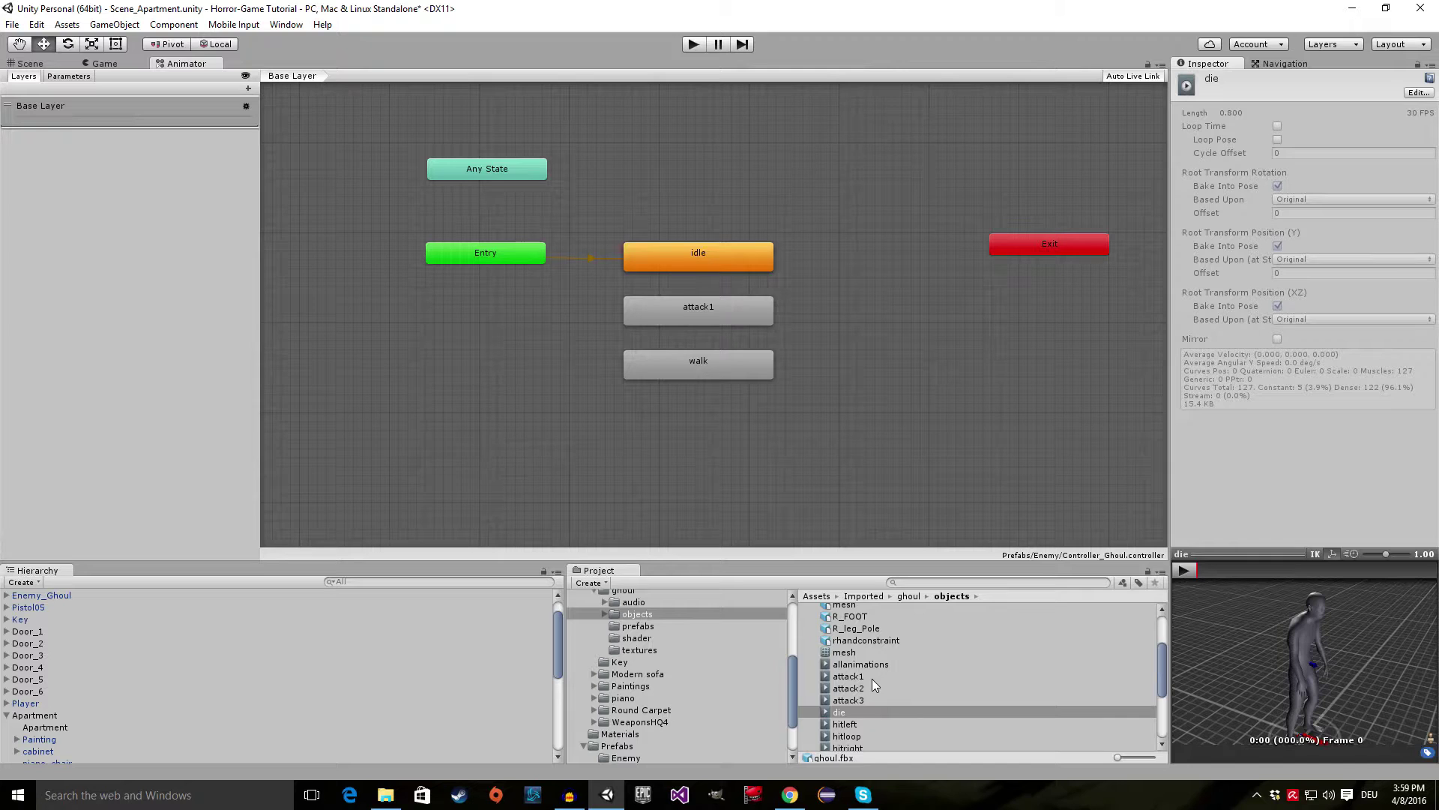
scroll(872, 679, "down", 5)
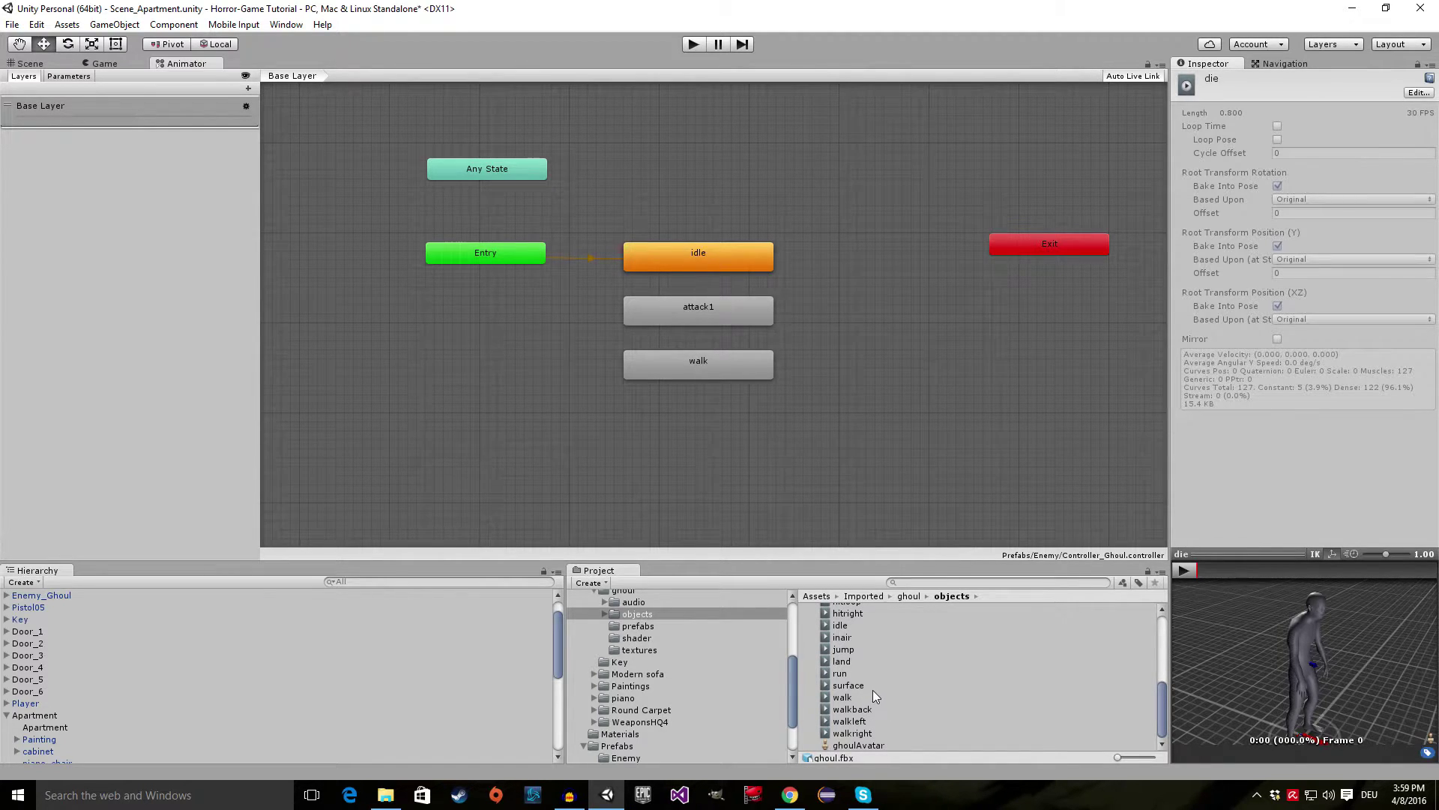
- Preview the jump, hitright and hitleft clips, playing hitleft from several angles
left_click(852, 647)
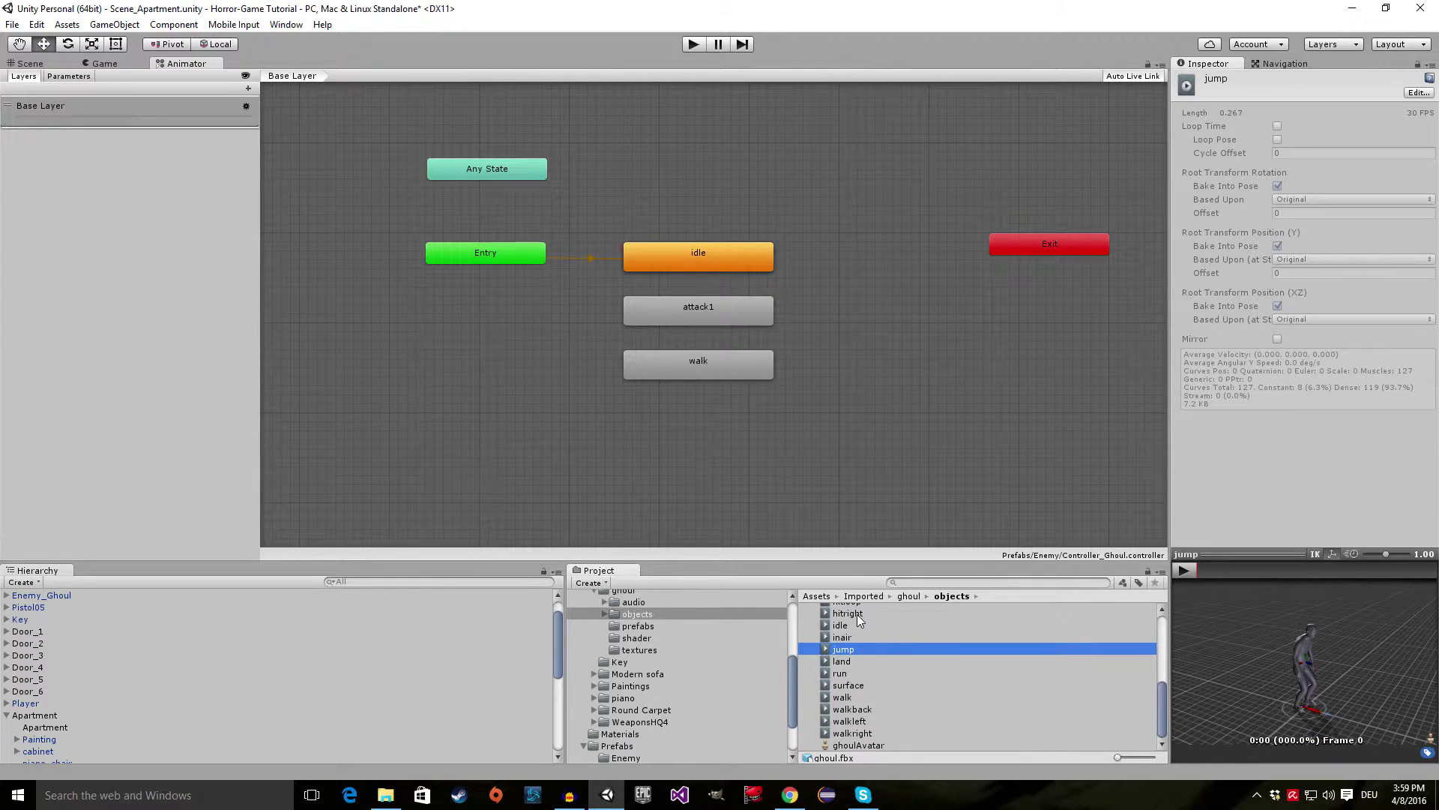
left_click(857, 614)
scroll(865, 650, "up", 2)
left_click(862, 642)
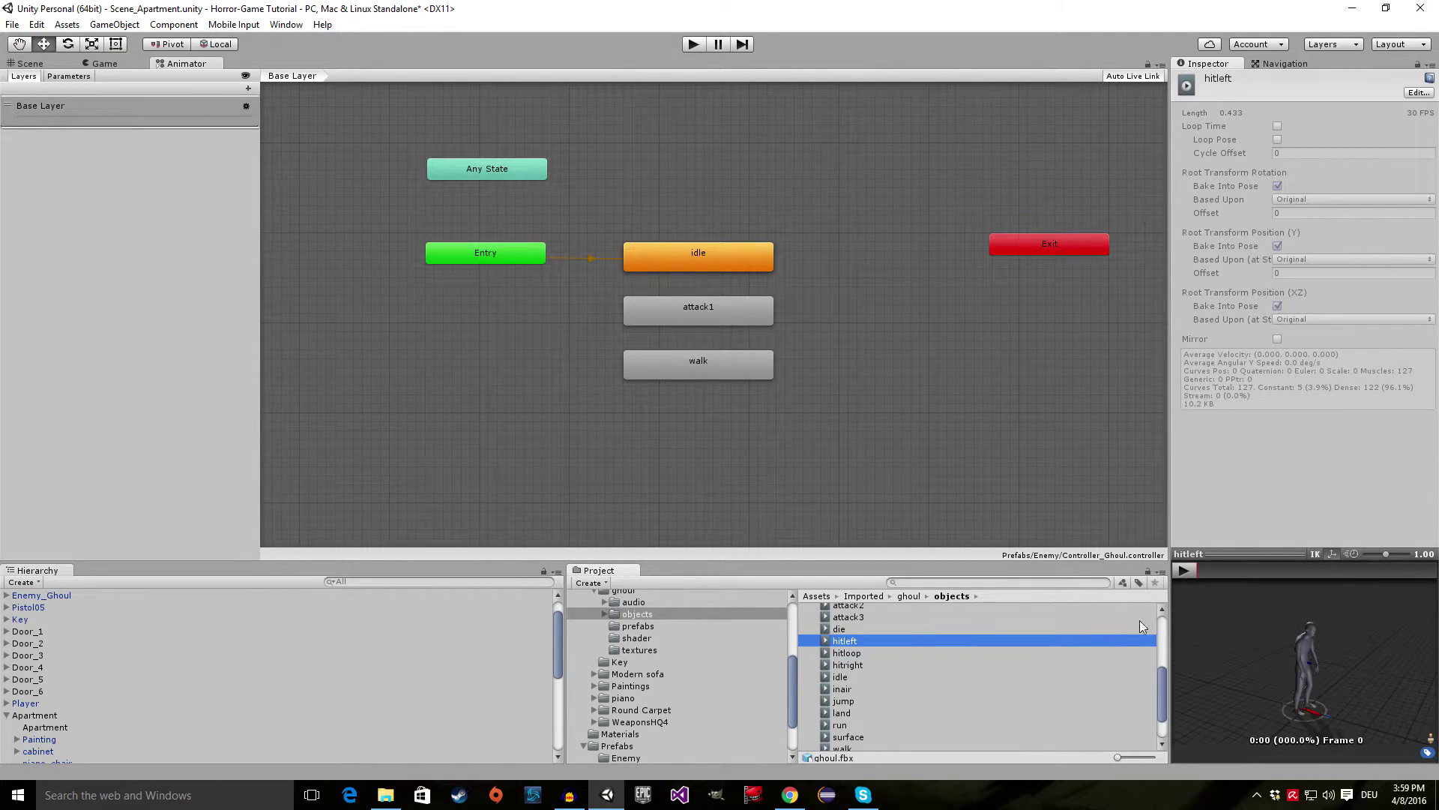
left_click(1183, 573)
left_click_drag(1270, 654, 1221, 663)
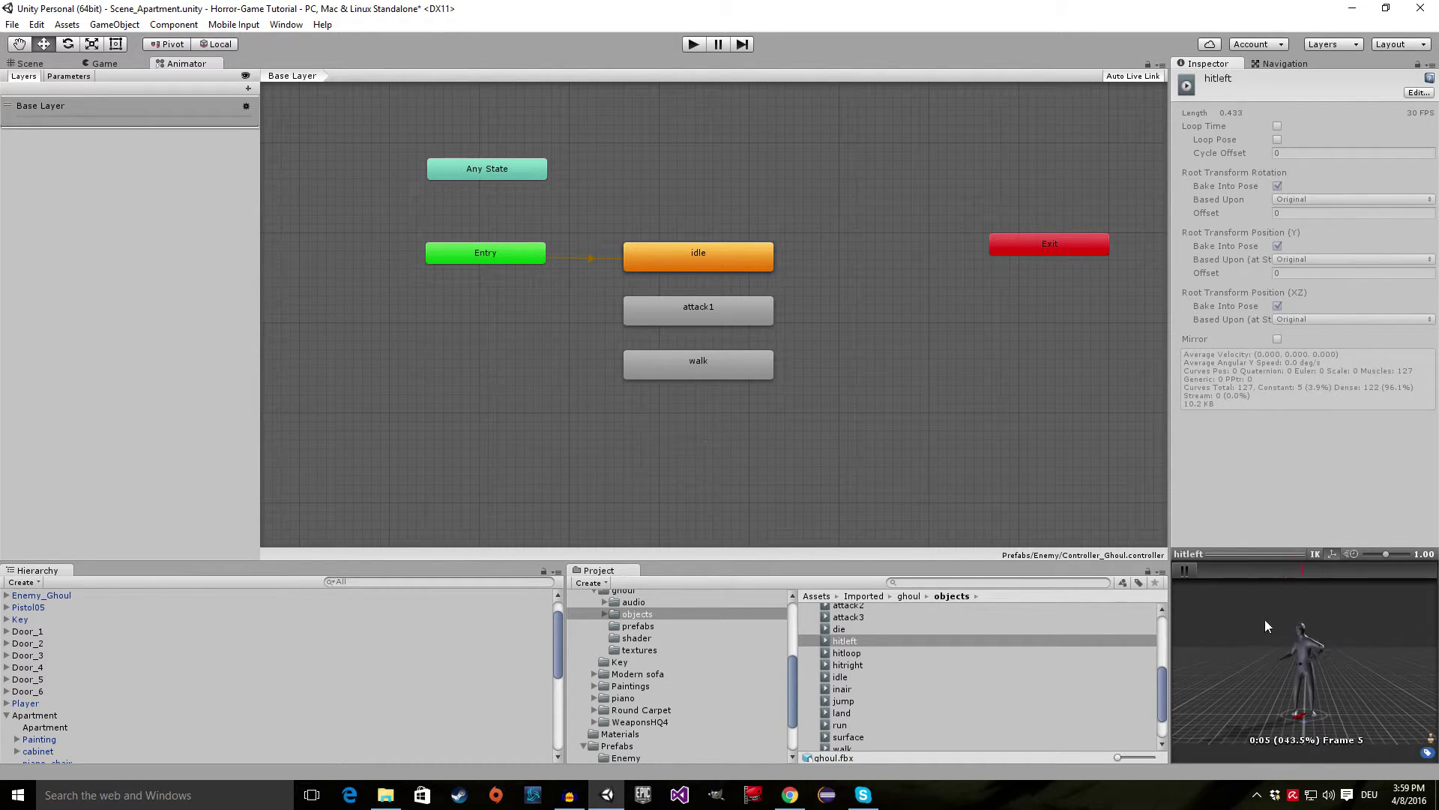
left_click(1185, 571)
left_click(1190, 569)
- Drag the hitleft clip into the graph as a state lined up under walk
left_click_drag(853, 640, 694, 399)
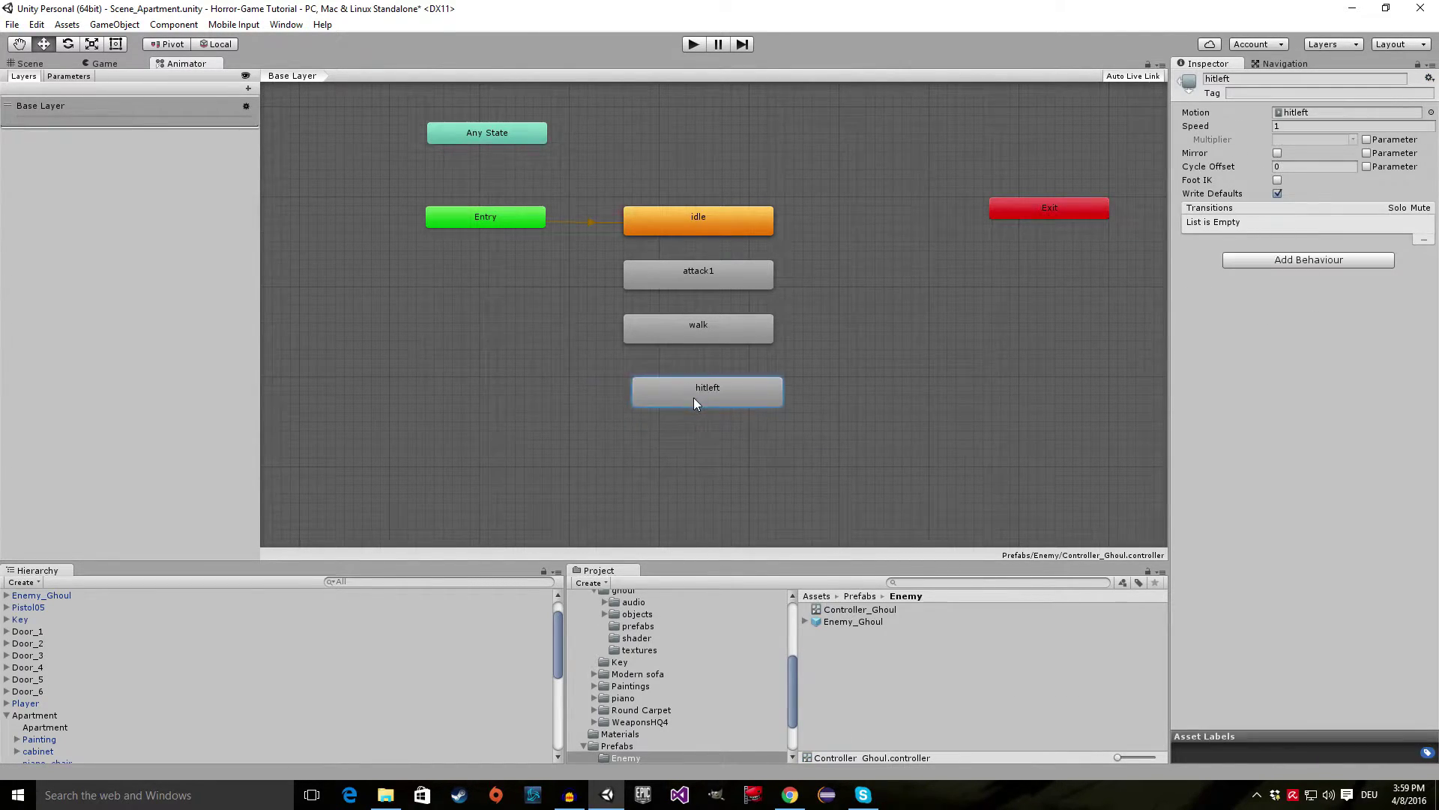
scroll(799, 283, "down", 3)
scroll(783, 296, "up", 4)
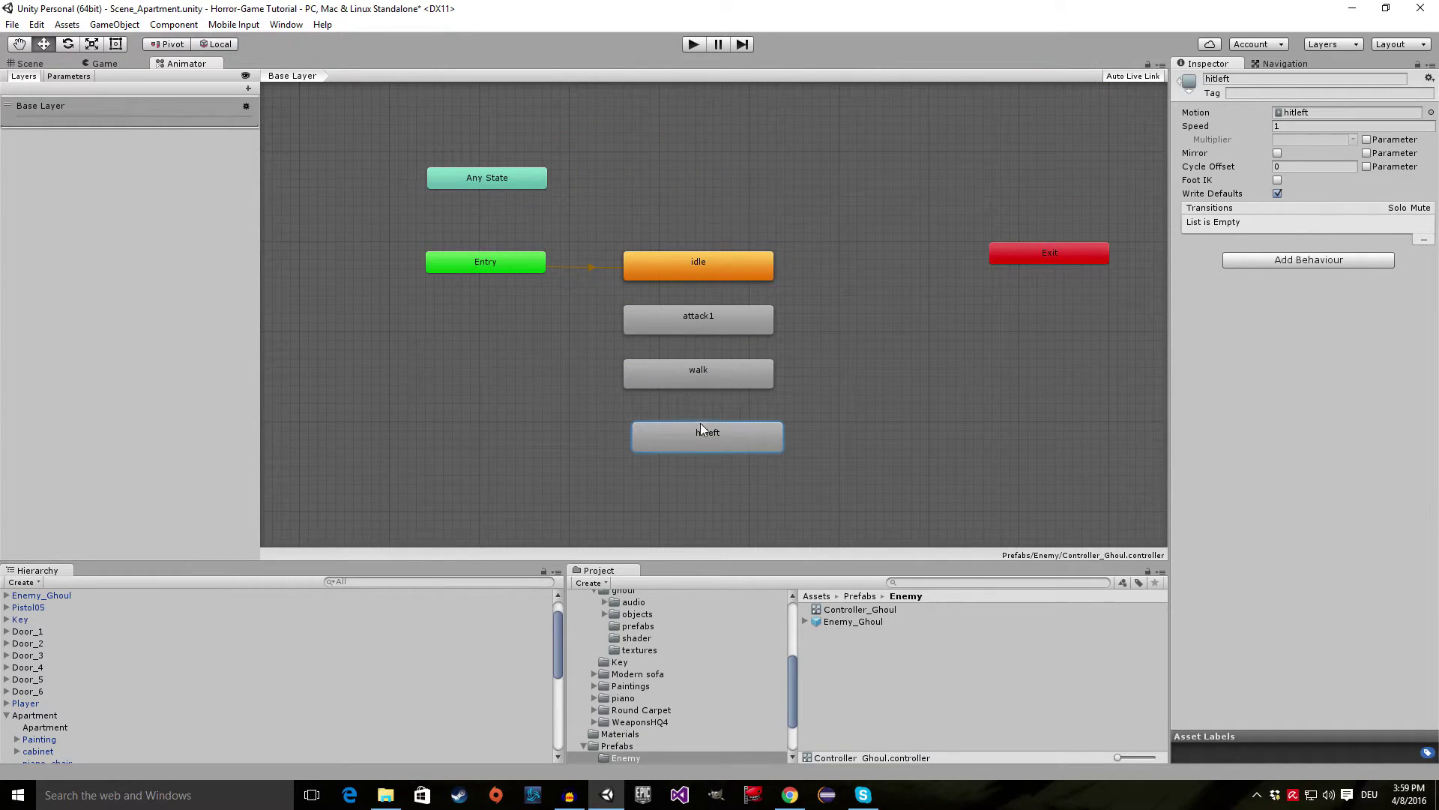
left_click_drag(682, 443, 683, 439)
- Move attack1 right, place walk beside idle, and park Exit at the top right
left_click_drag(705, 317, 917, 372)
left_click_drag(694, 367, 892, 268)
left_click_drag(1034, 255, 1117, 87)
middle_click_drag(1121, 170, 1114, 251)
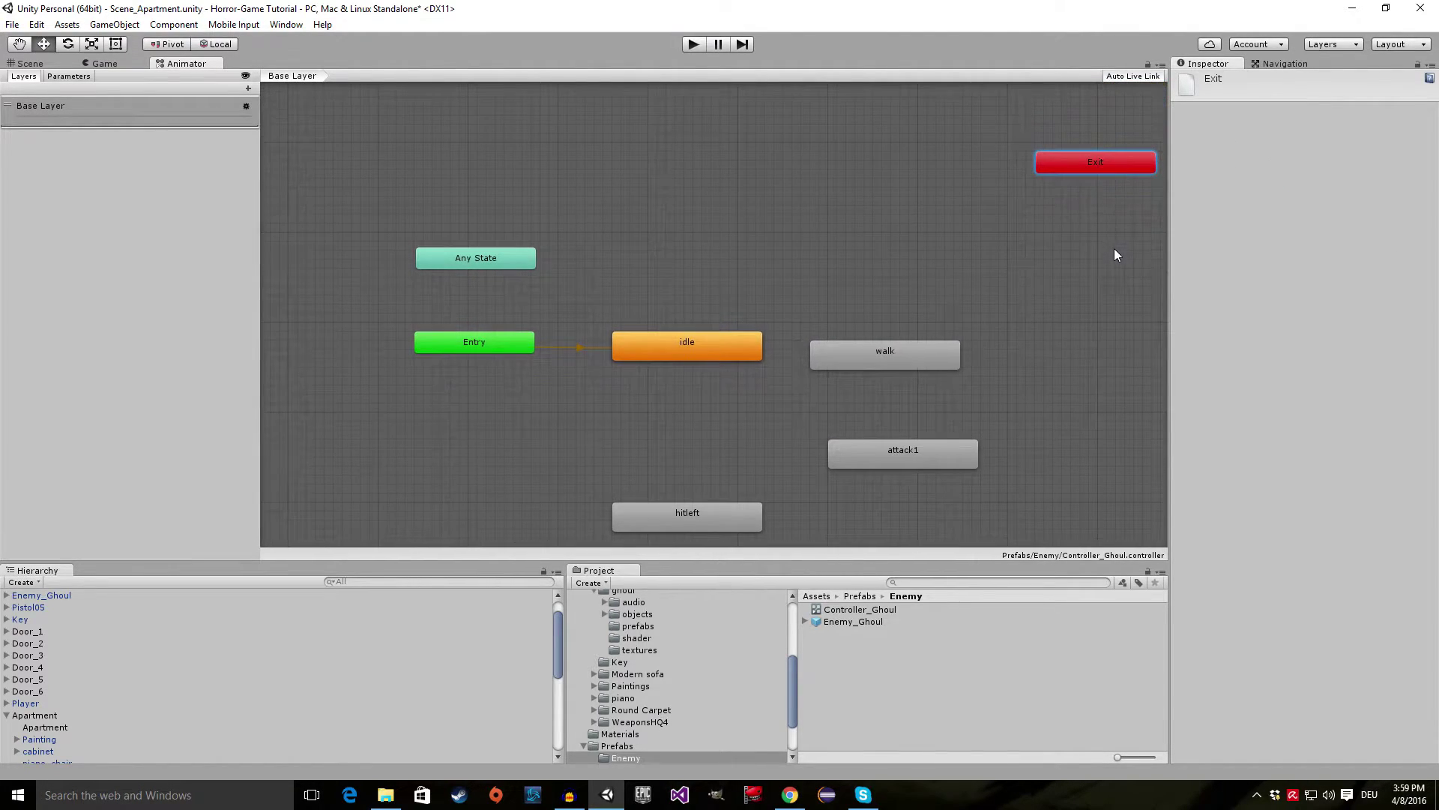
left_click_drag(1099, 163, 1109, 110)
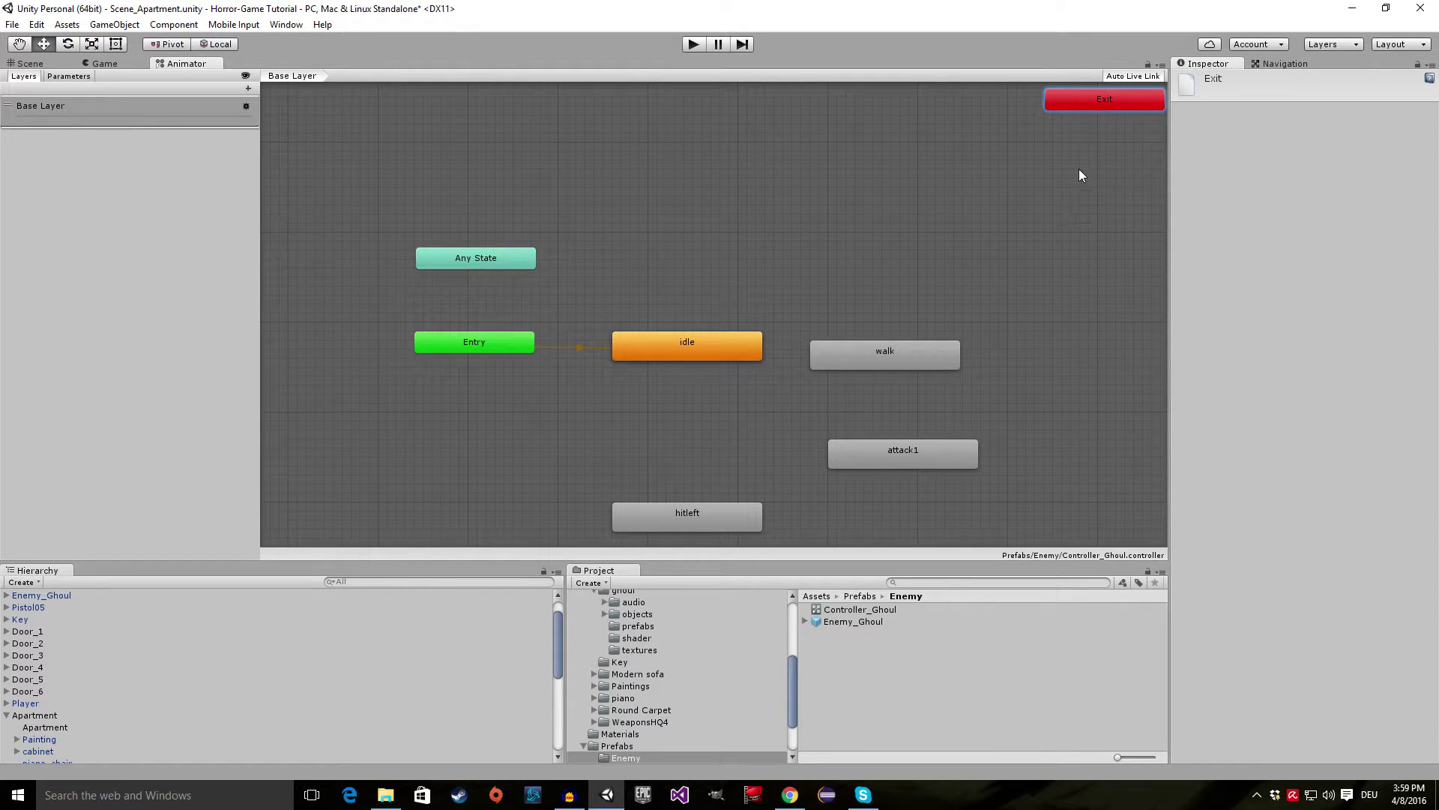
left_click(733, 351)
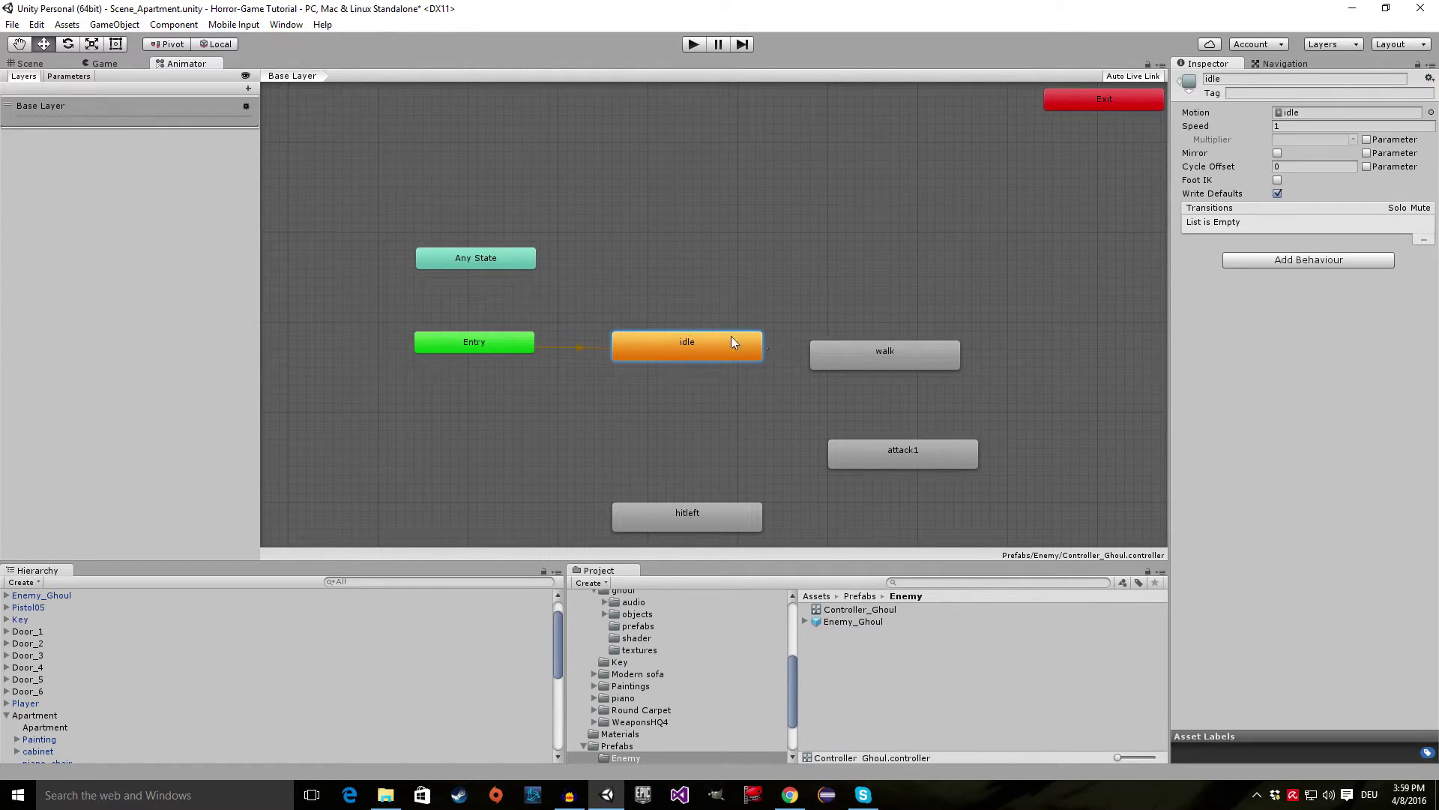
- Level walk with idle and make a transition from idle to walk
left_click_drag(860, 348, 888, 352)
left_click(708, 351)
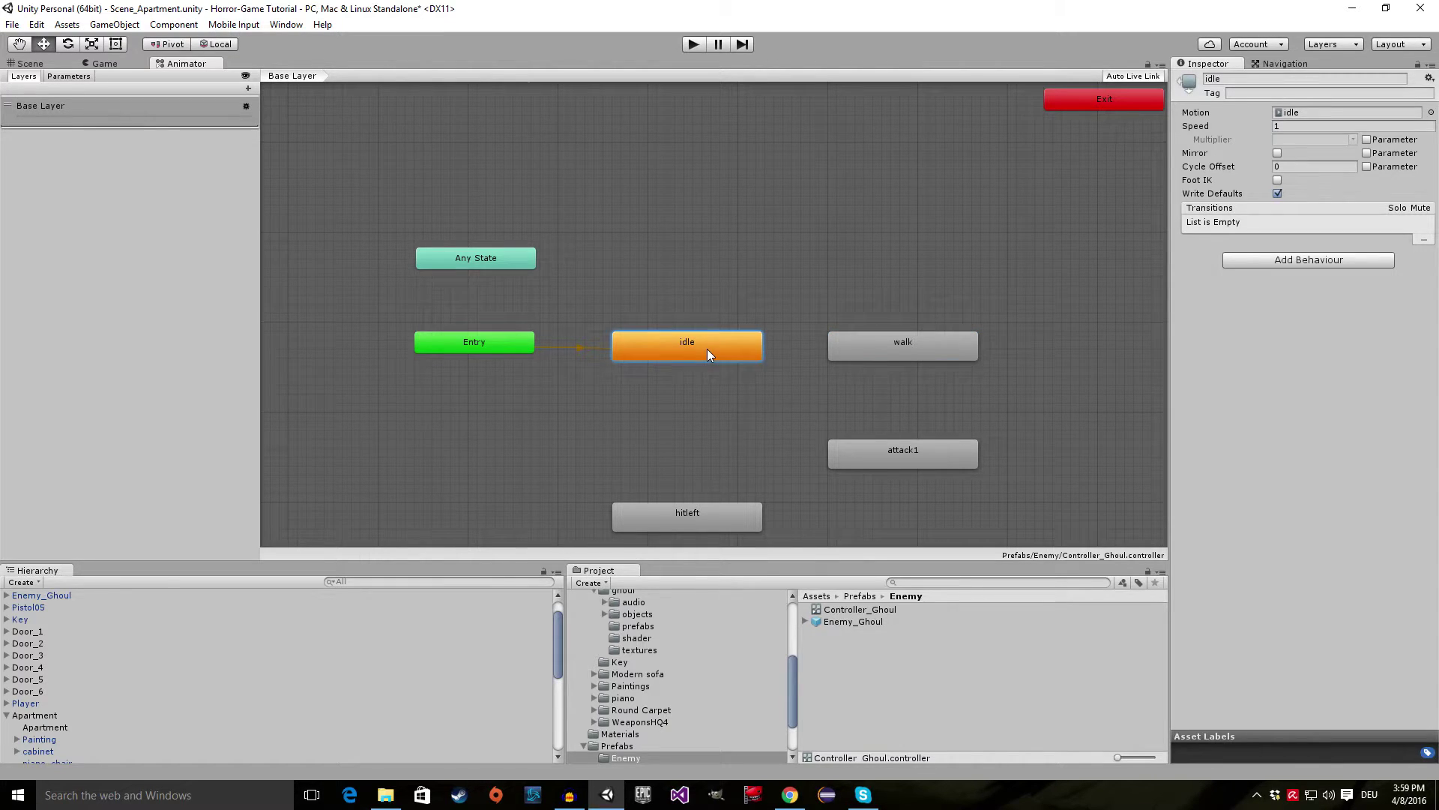
right_click(708, 351)
left_click(727, 359)
left_click_drag(879, 345, 905, 349)
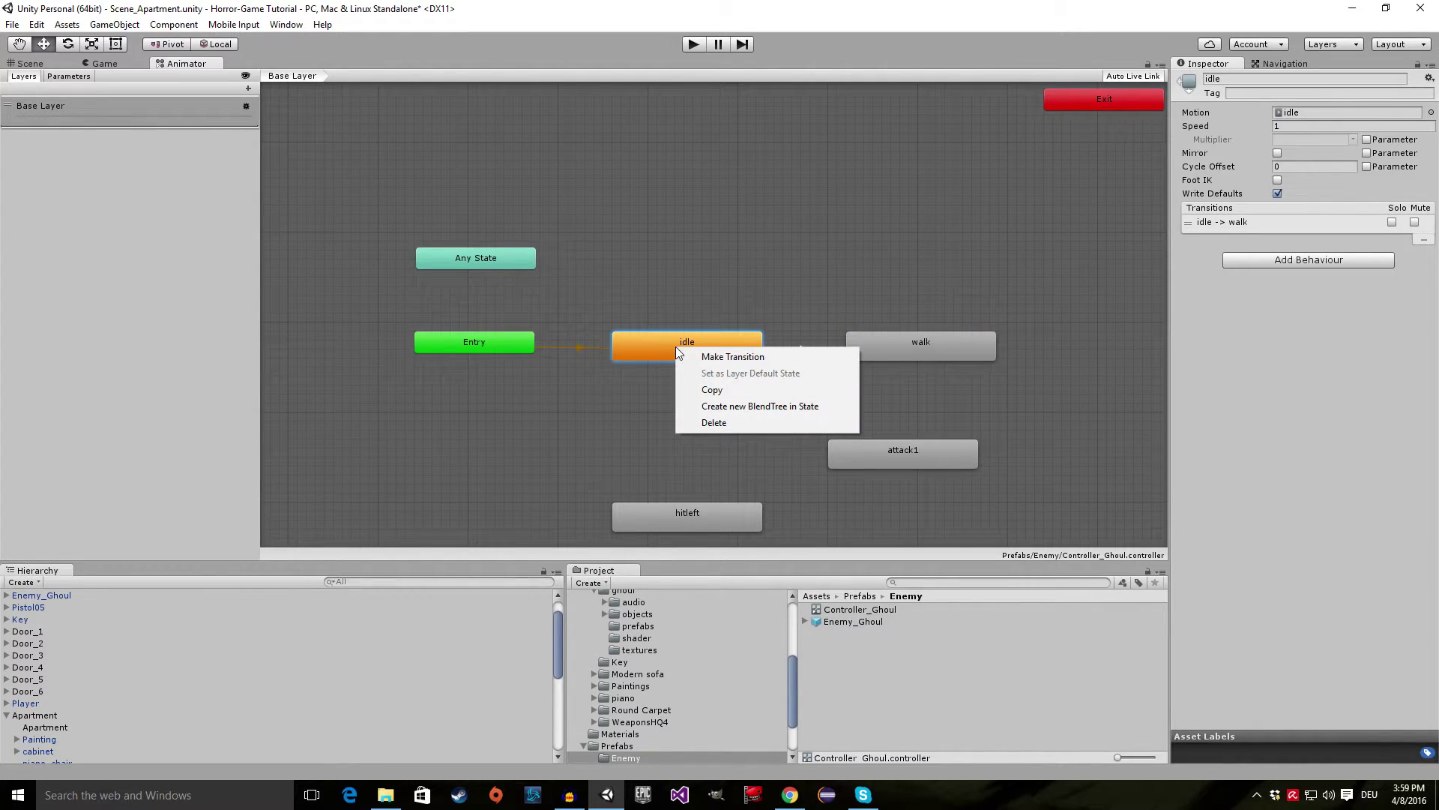
left_click(691, 360)
left_click(927, 342)
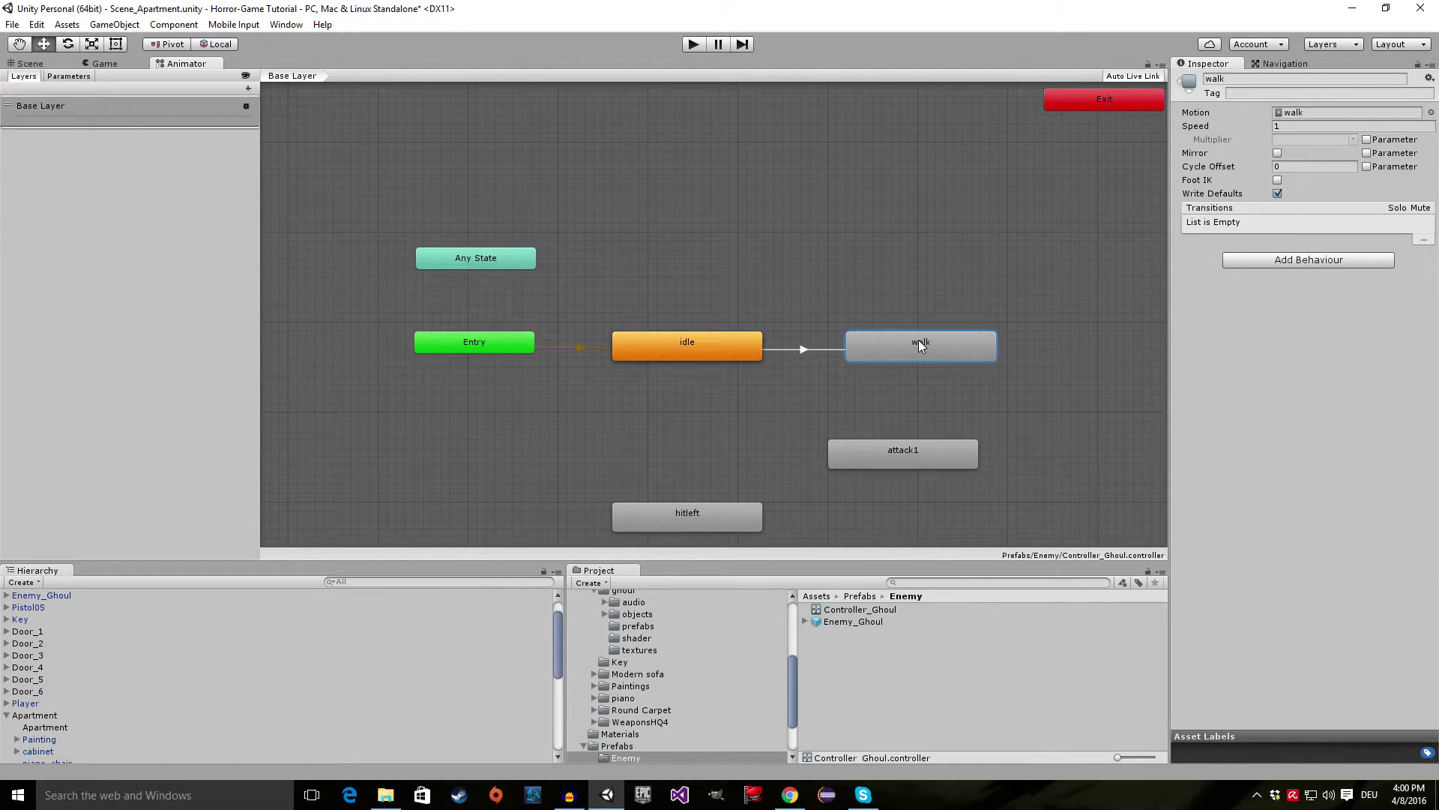
- Make a transition from walk back to idle
right_click(917, 348)
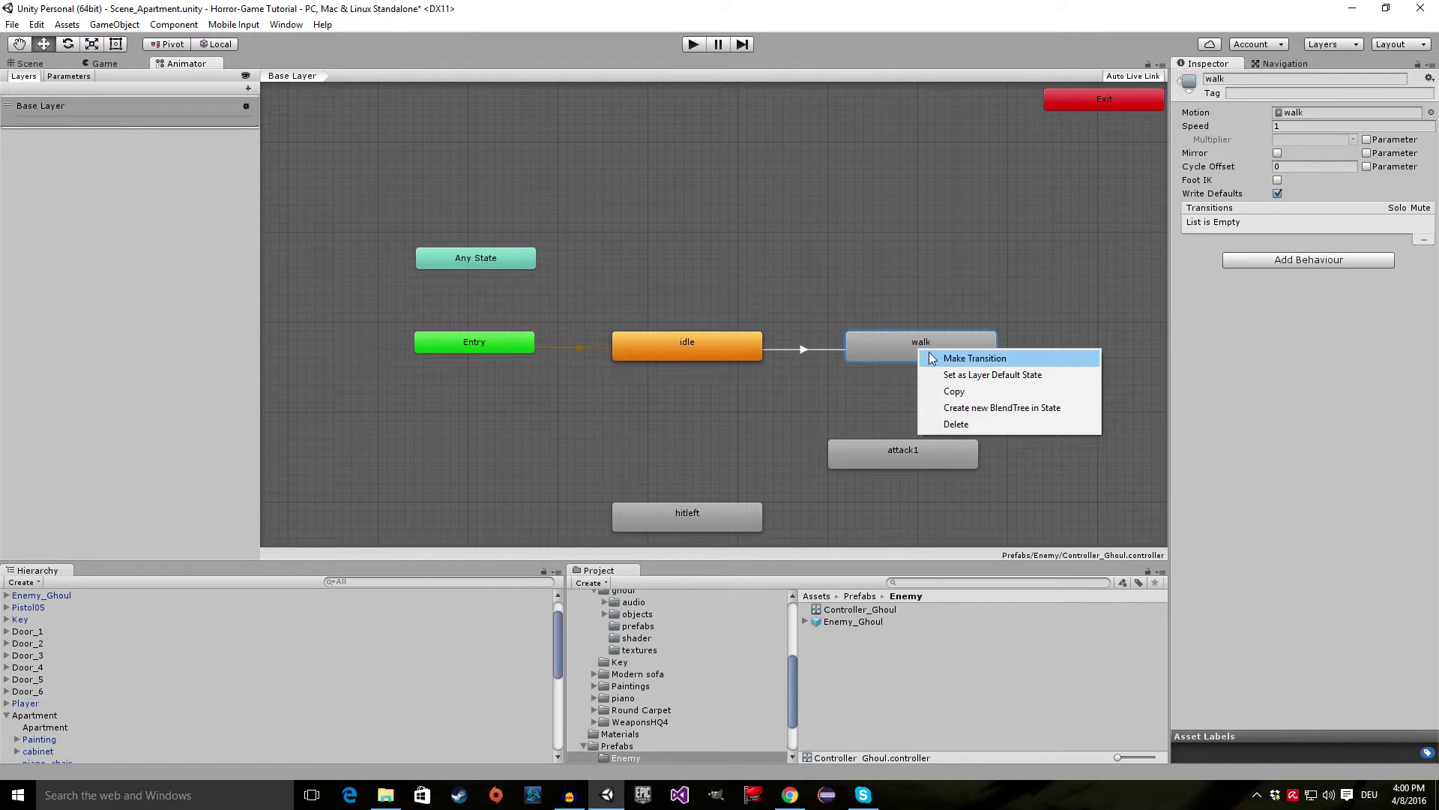
left_click(946, 358)
left_click(694, 345)
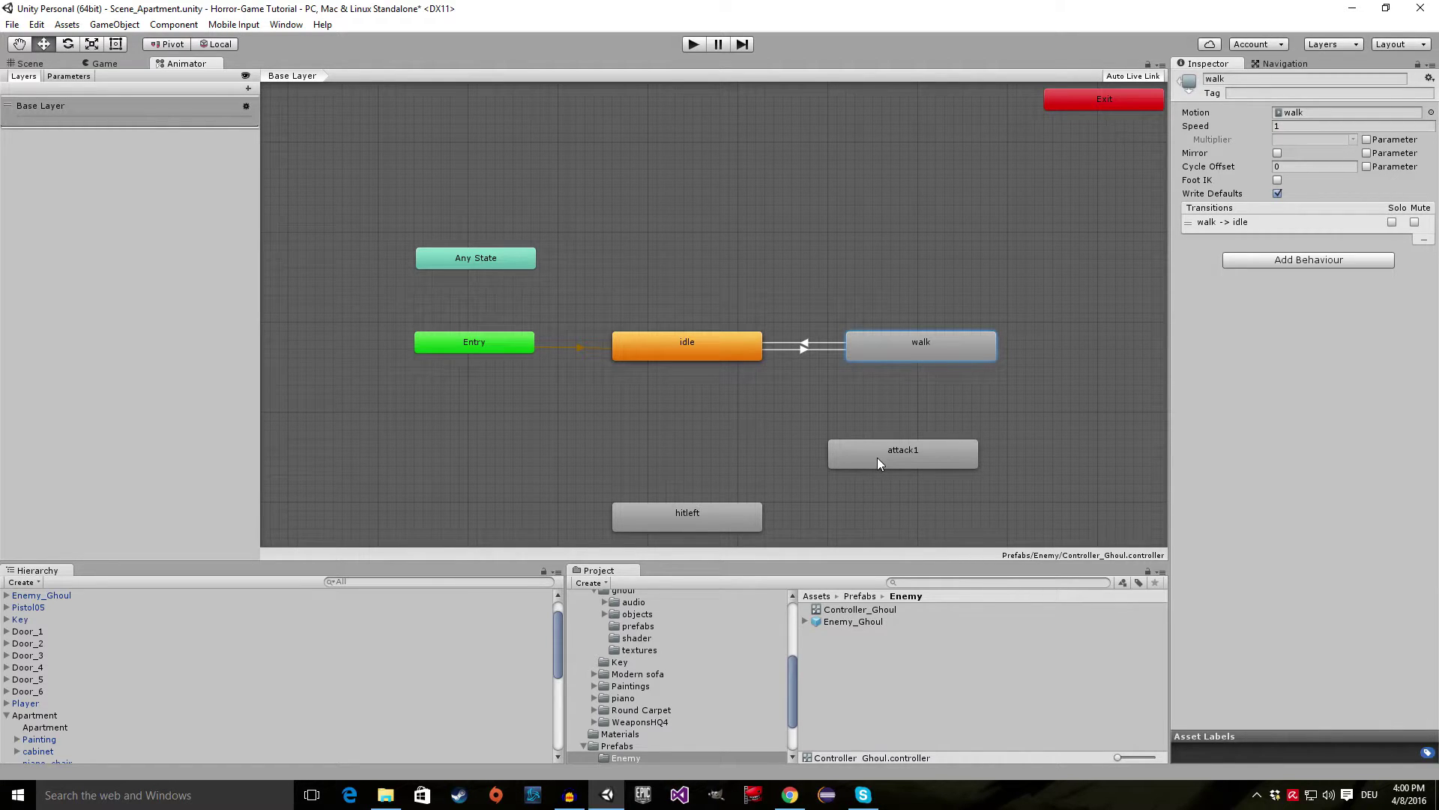
- Move attack1 above idle with Any State level beside it, then review idle and walk
left_click_drag(877, 457, 717, 246)
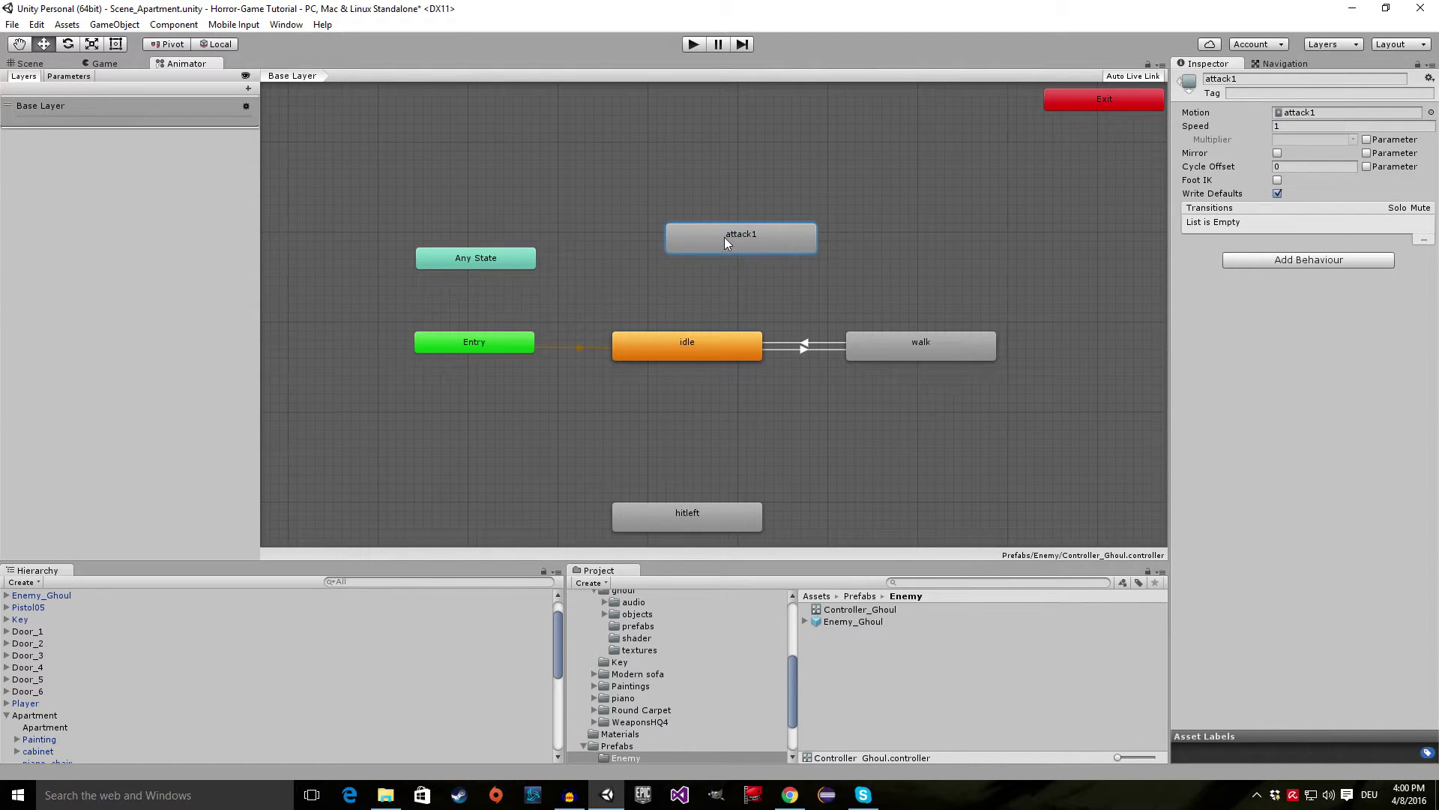
left_click_drag(523, 262, 519, 244)
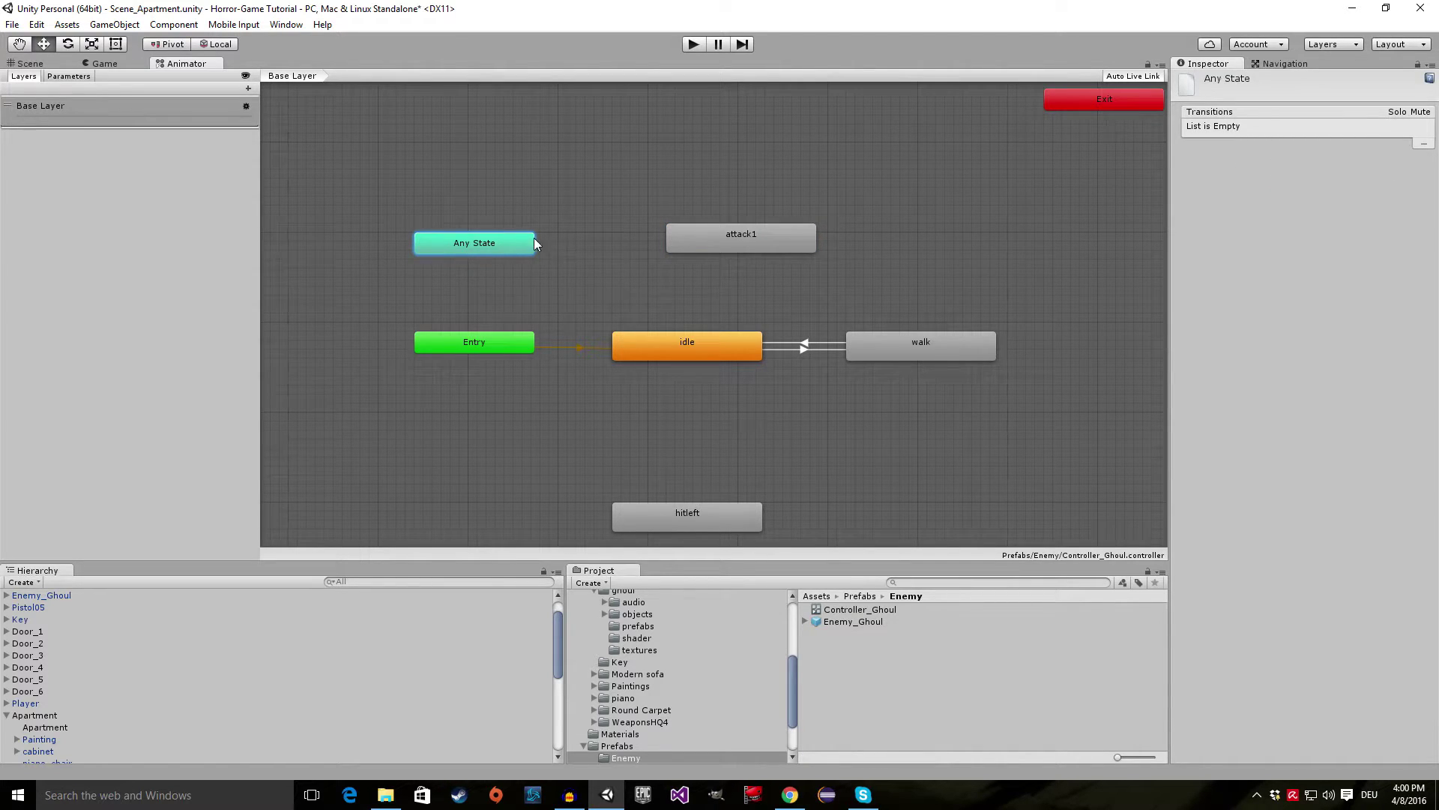
mouse_move(702, 253)
left_mouse_down()
mouse_move(685, 251)
mouse_move(697, 241)
left_mouse_up()
left_click(663, 353)
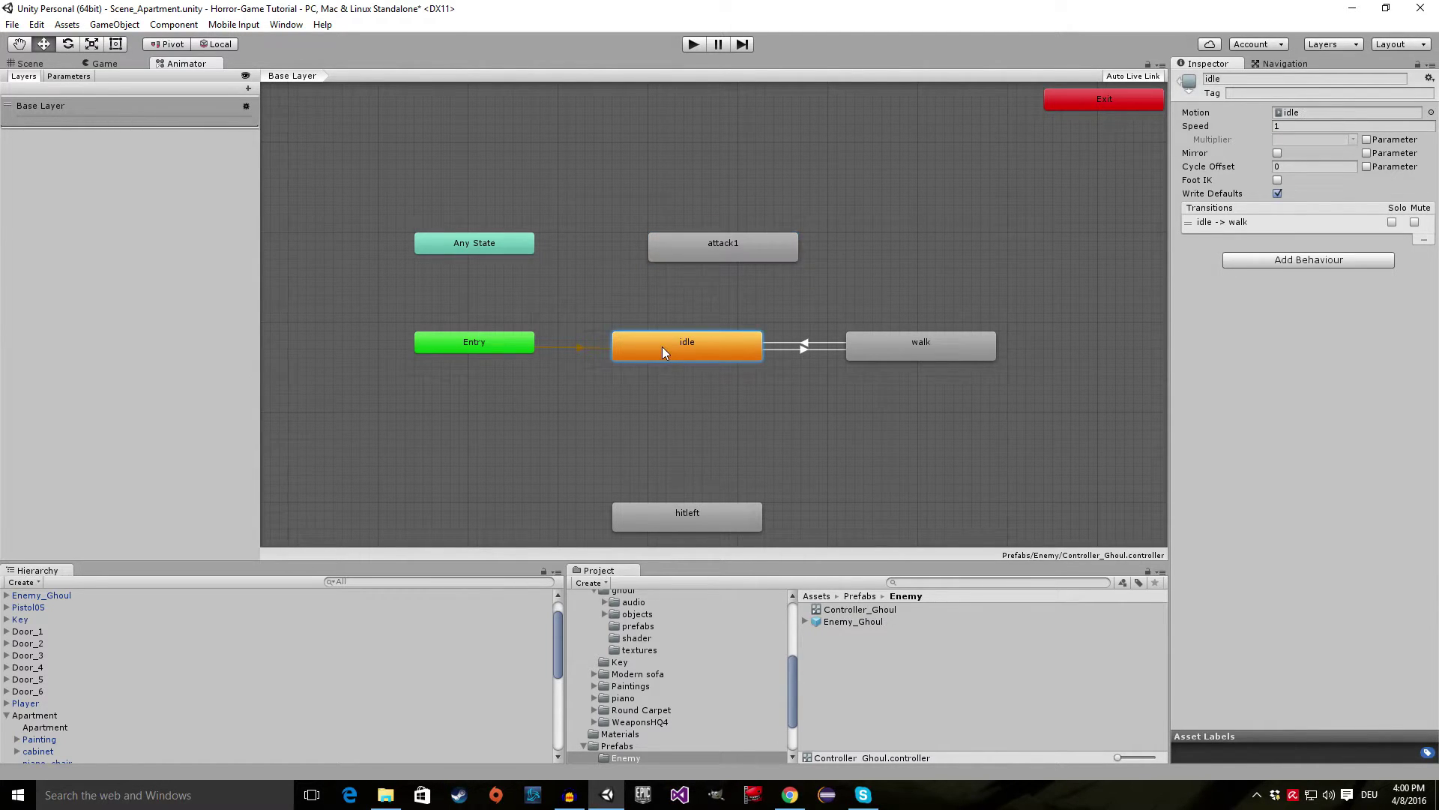
left_click(927, 344)
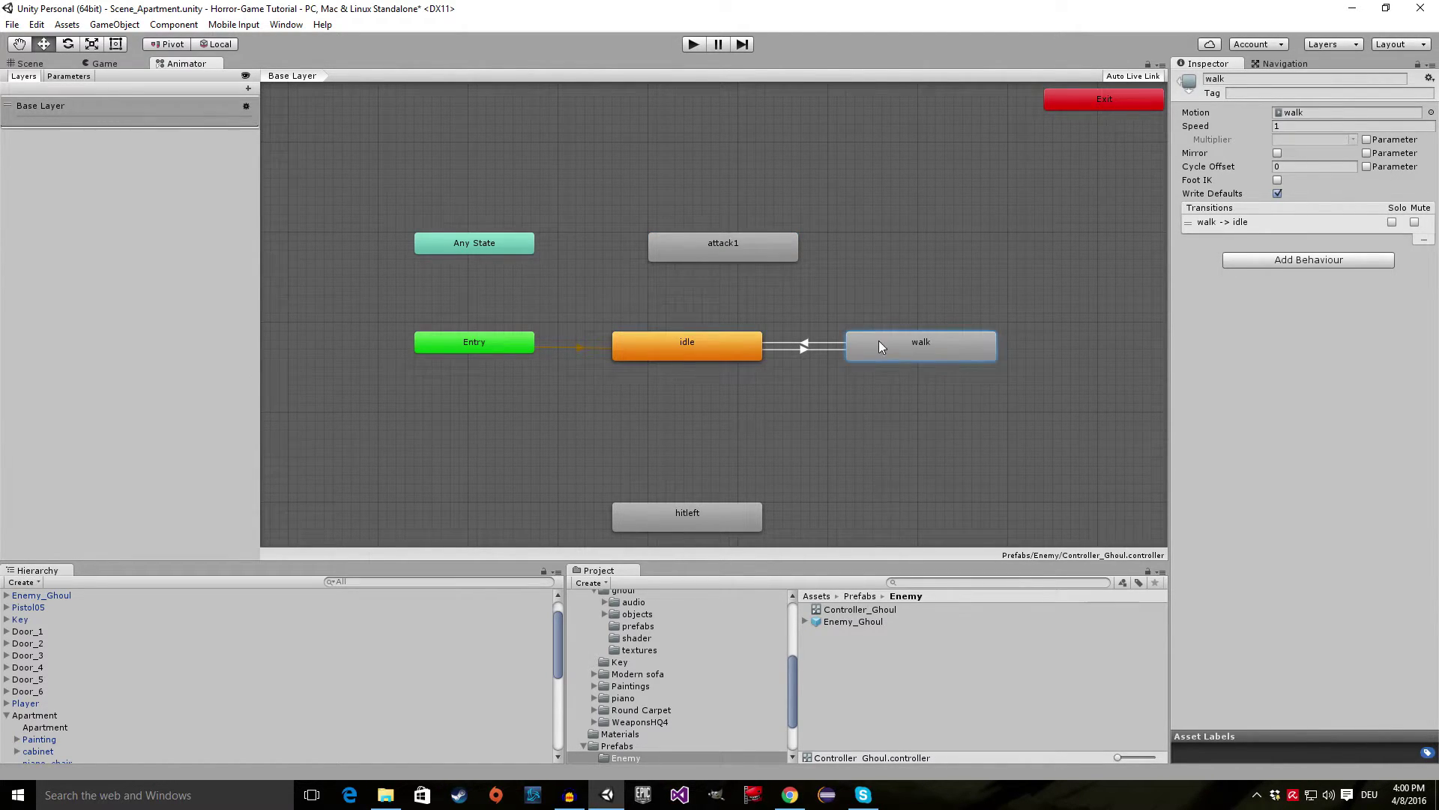
- Create a transition from Any State to attack1
left_click(487, 246)
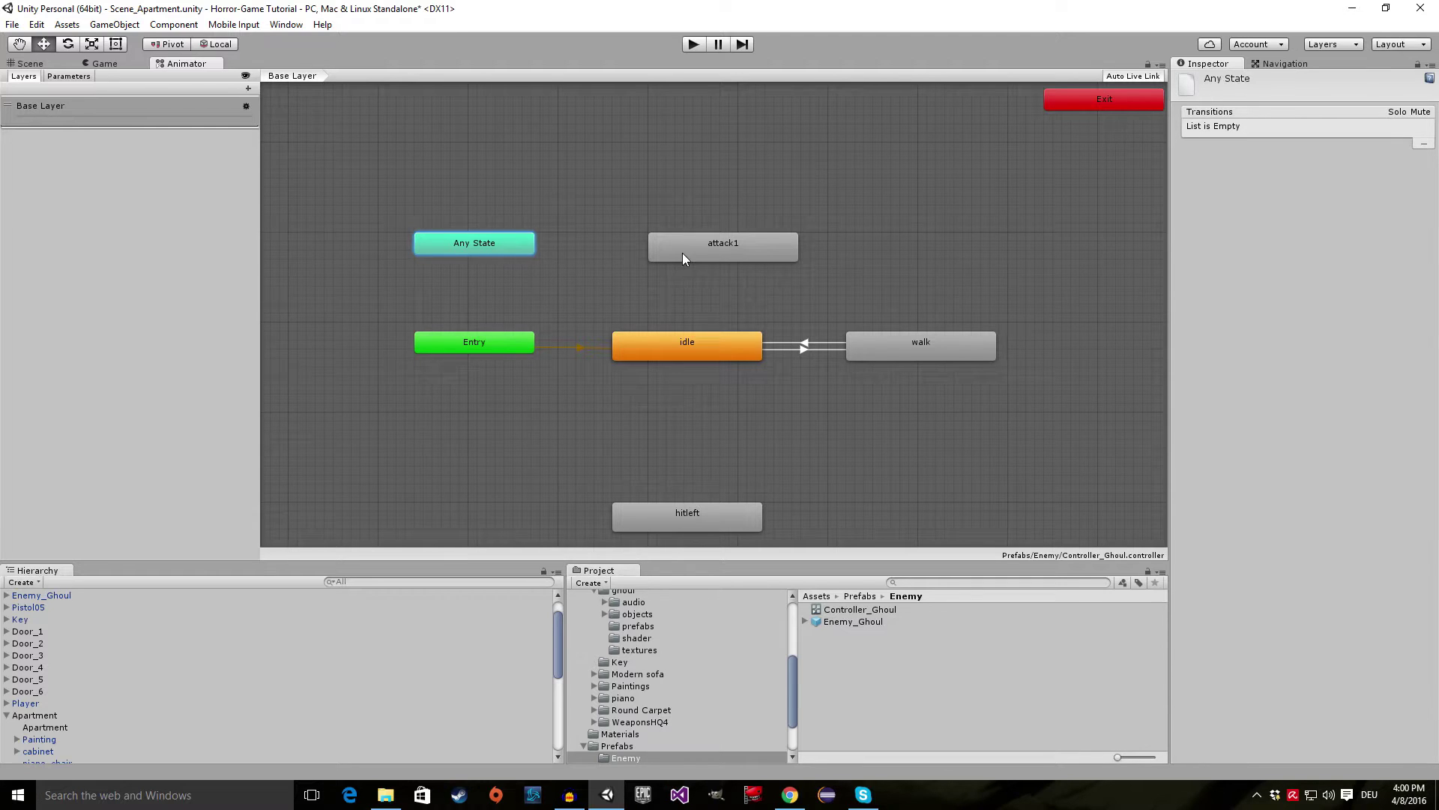
left_click(687, 253)
left_click(521, 238)
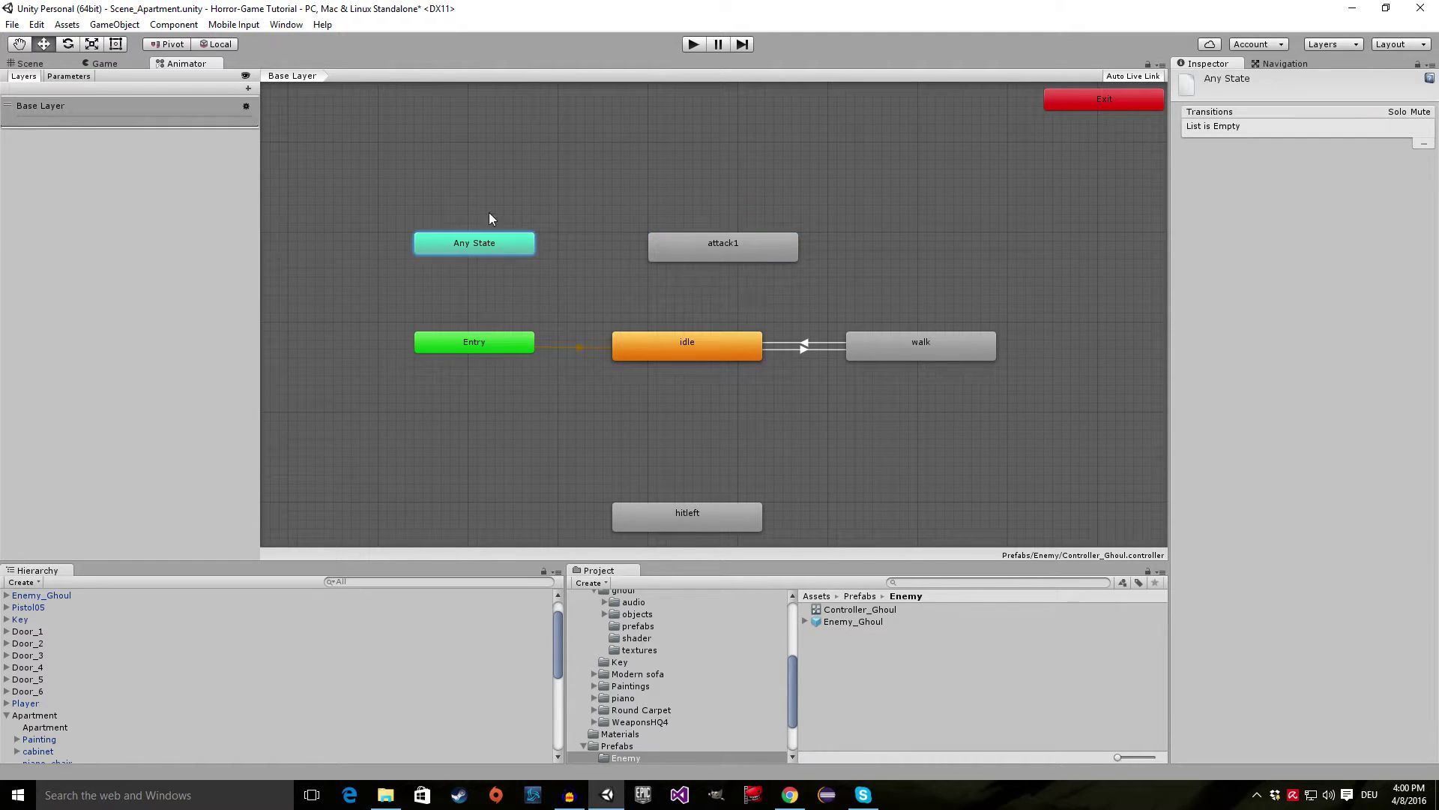
right_click(510, 248)
left_click(566, 257)
left_click(724, 253)
left_click_drag(717, 240, 701, 239)
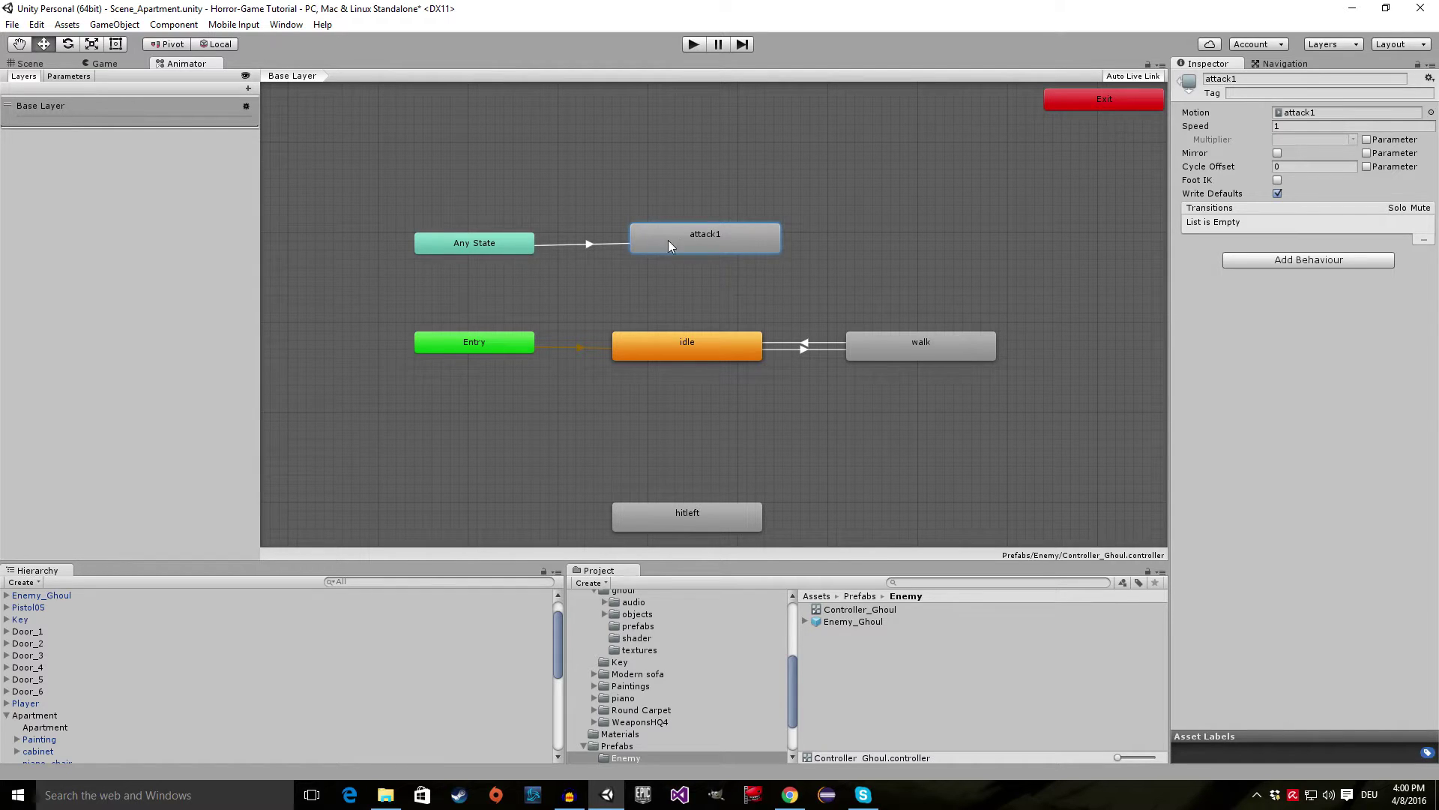
- Create a transition from attack1 back to idle and align attack1 above idle
right_click(719, 234)
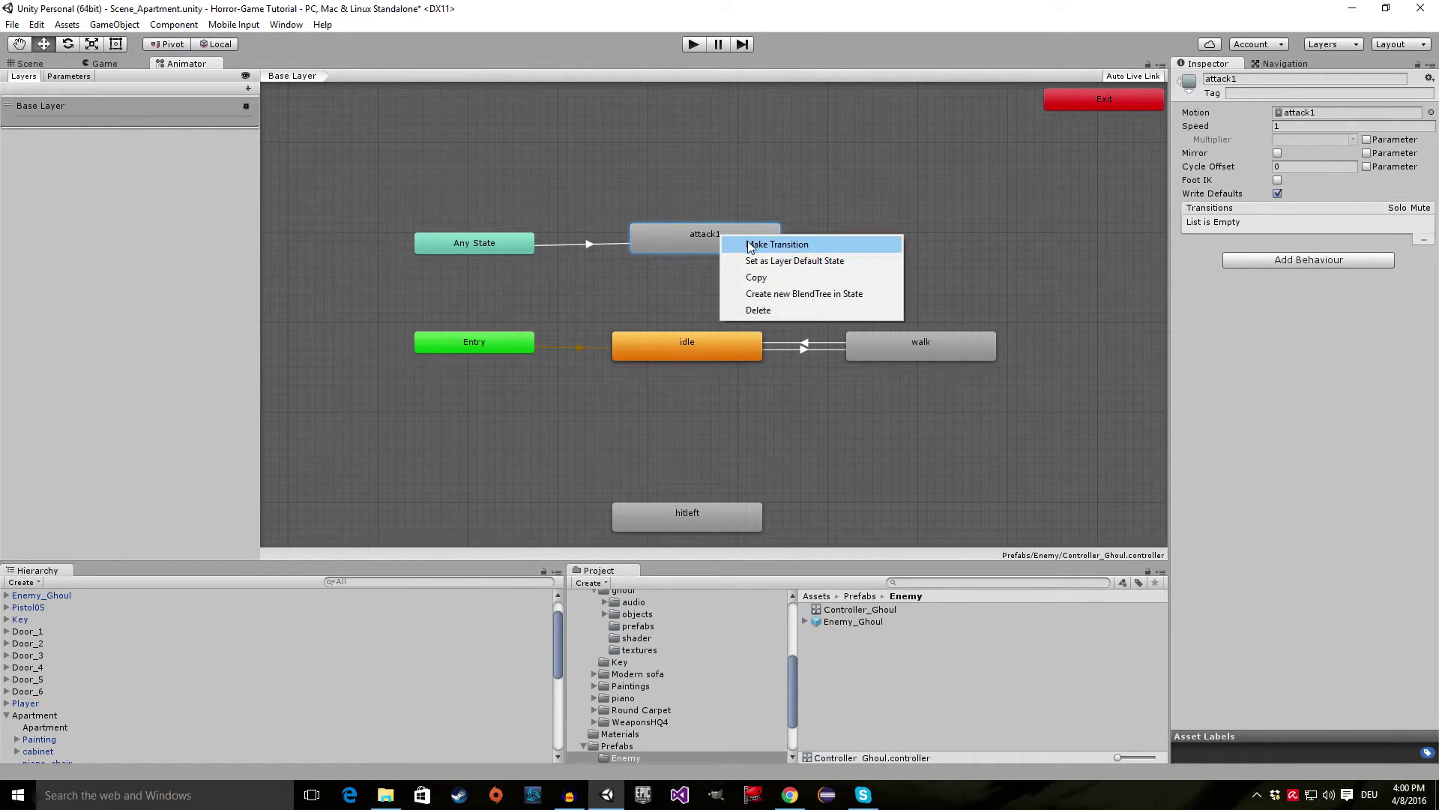
left_click(749, 241)
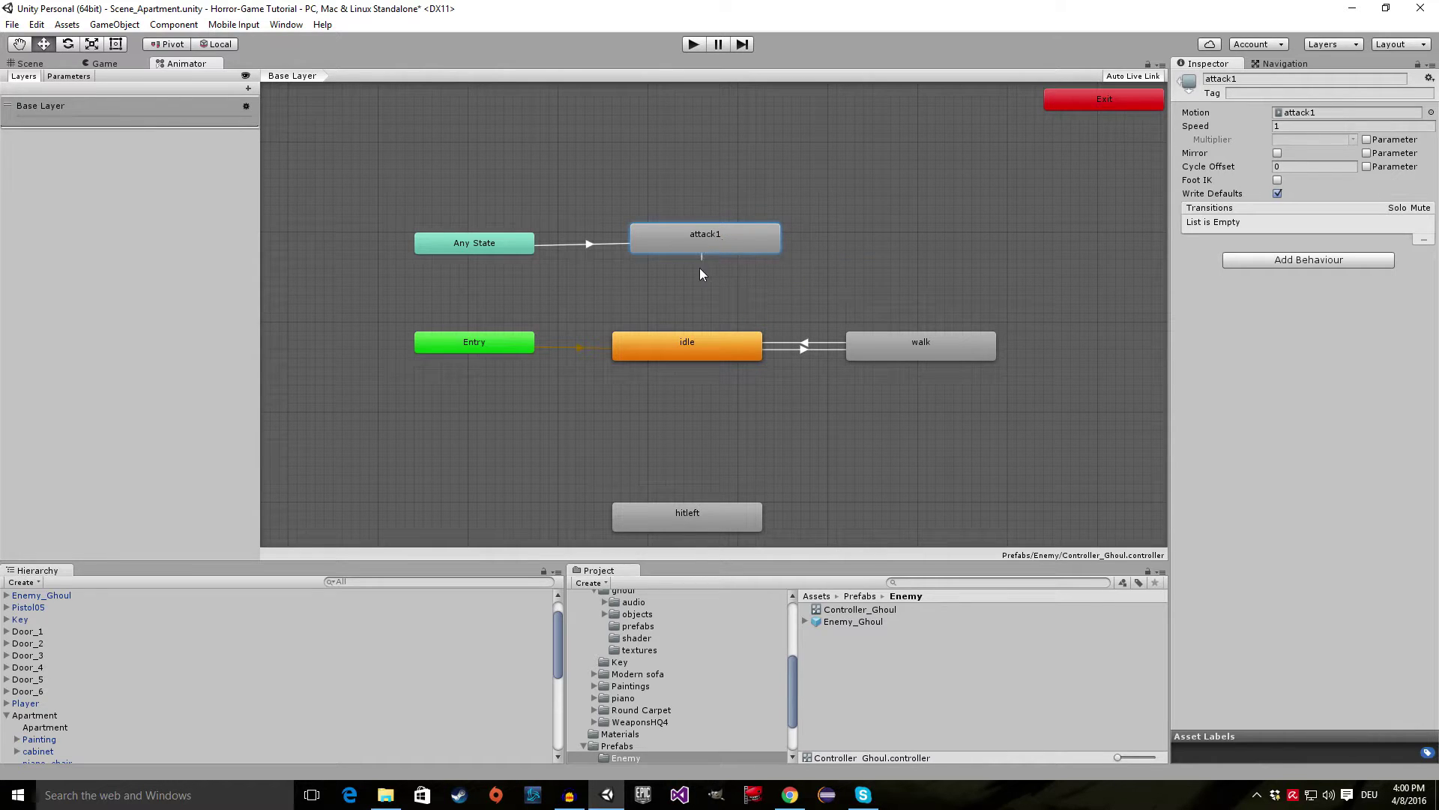
left_click(699, 347)
left_click(697, 348)
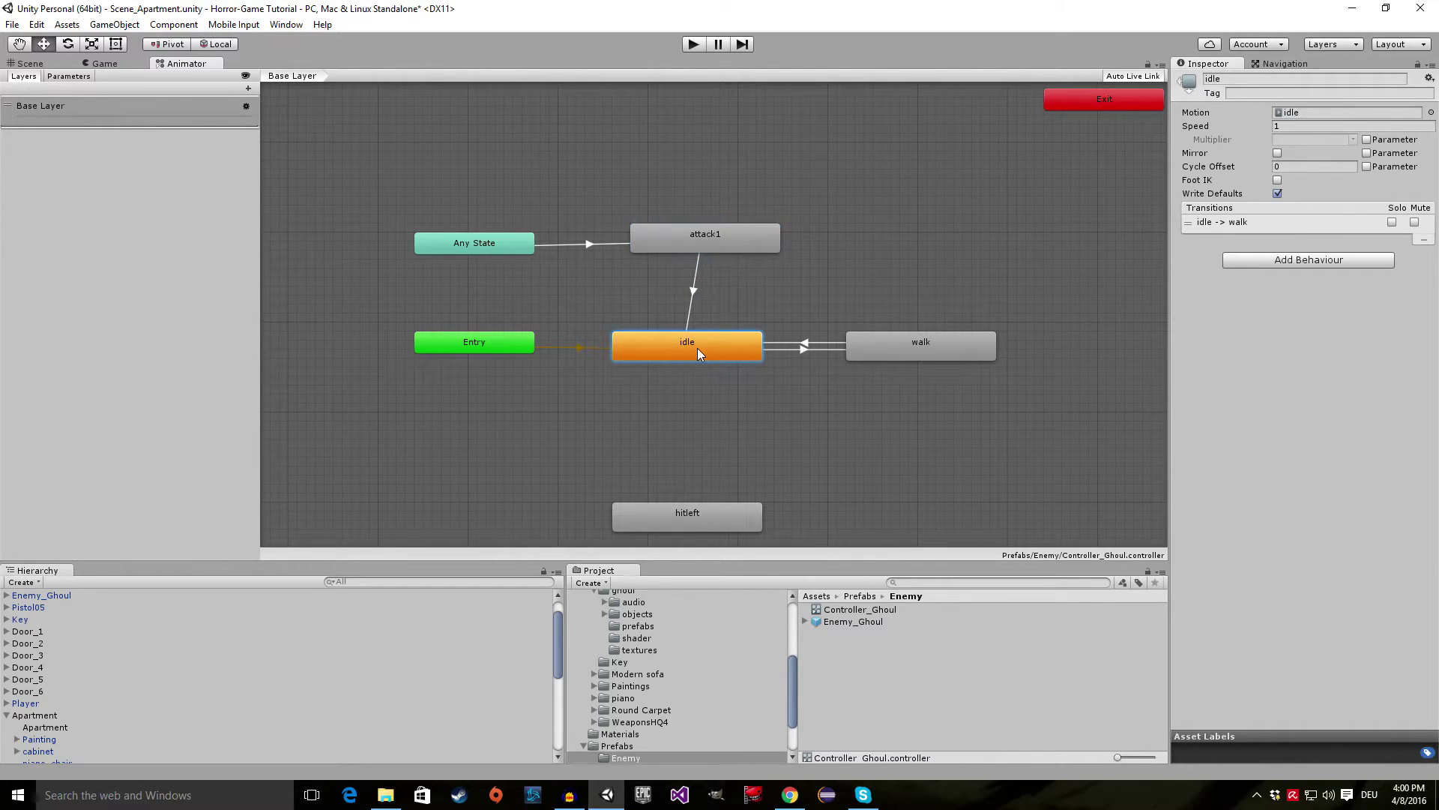
left_click_drag(719, 240, 702, 249)
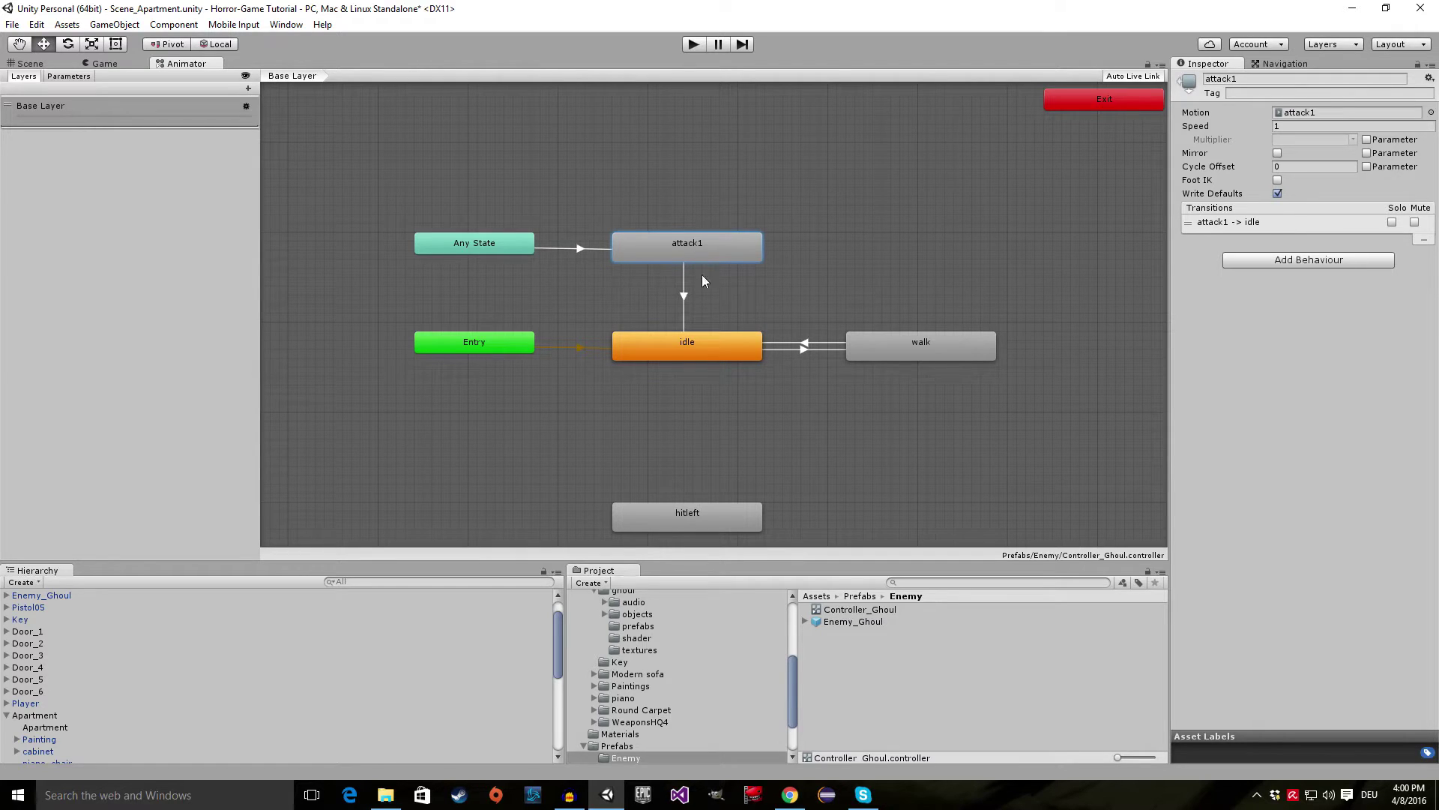
- Move hitleft beside attack1 and create a transition from Any State to hitleft
left_click_drag(700, 520, 871, 250)
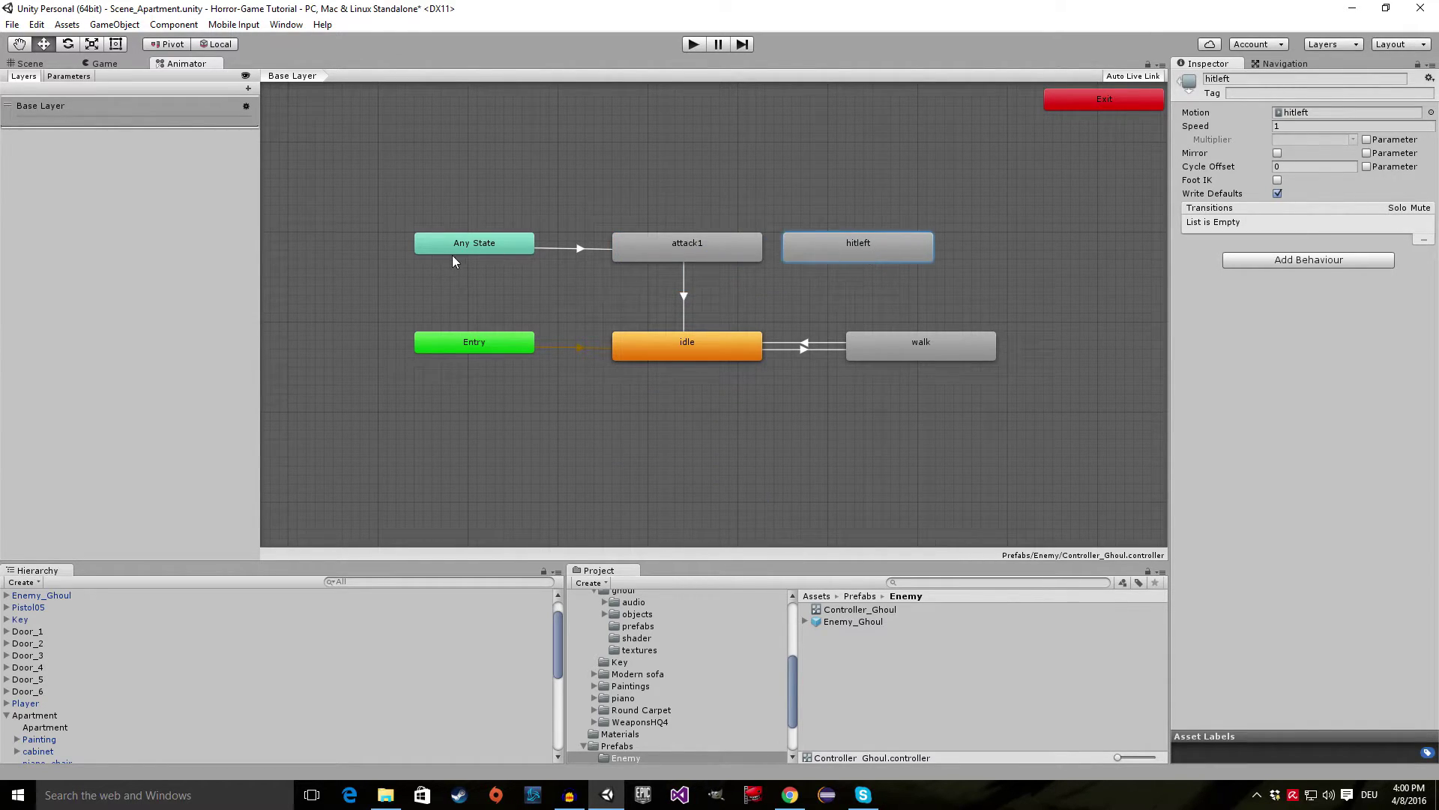
right_click(474, 239)
left_click(539, 248)
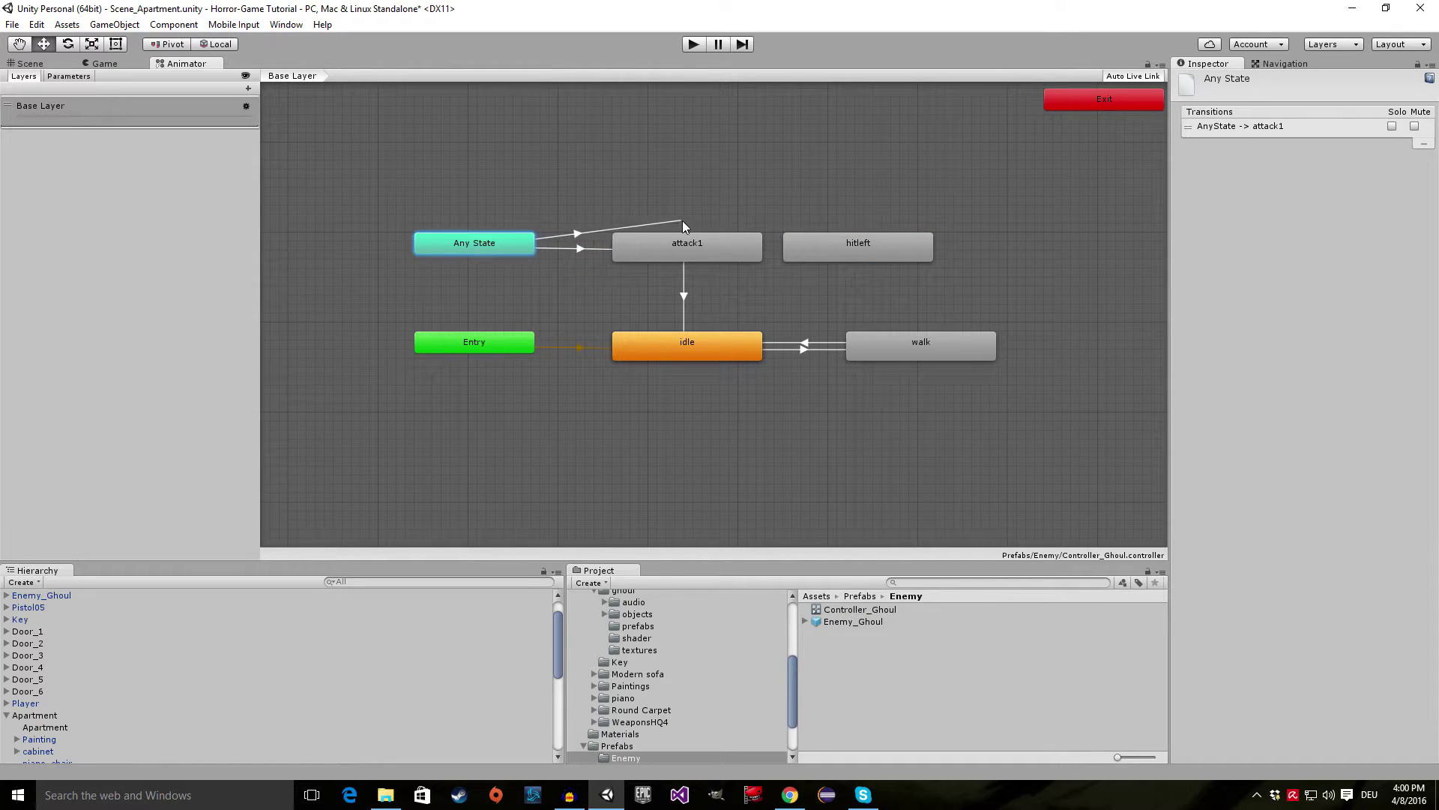
left_click(845, 245)
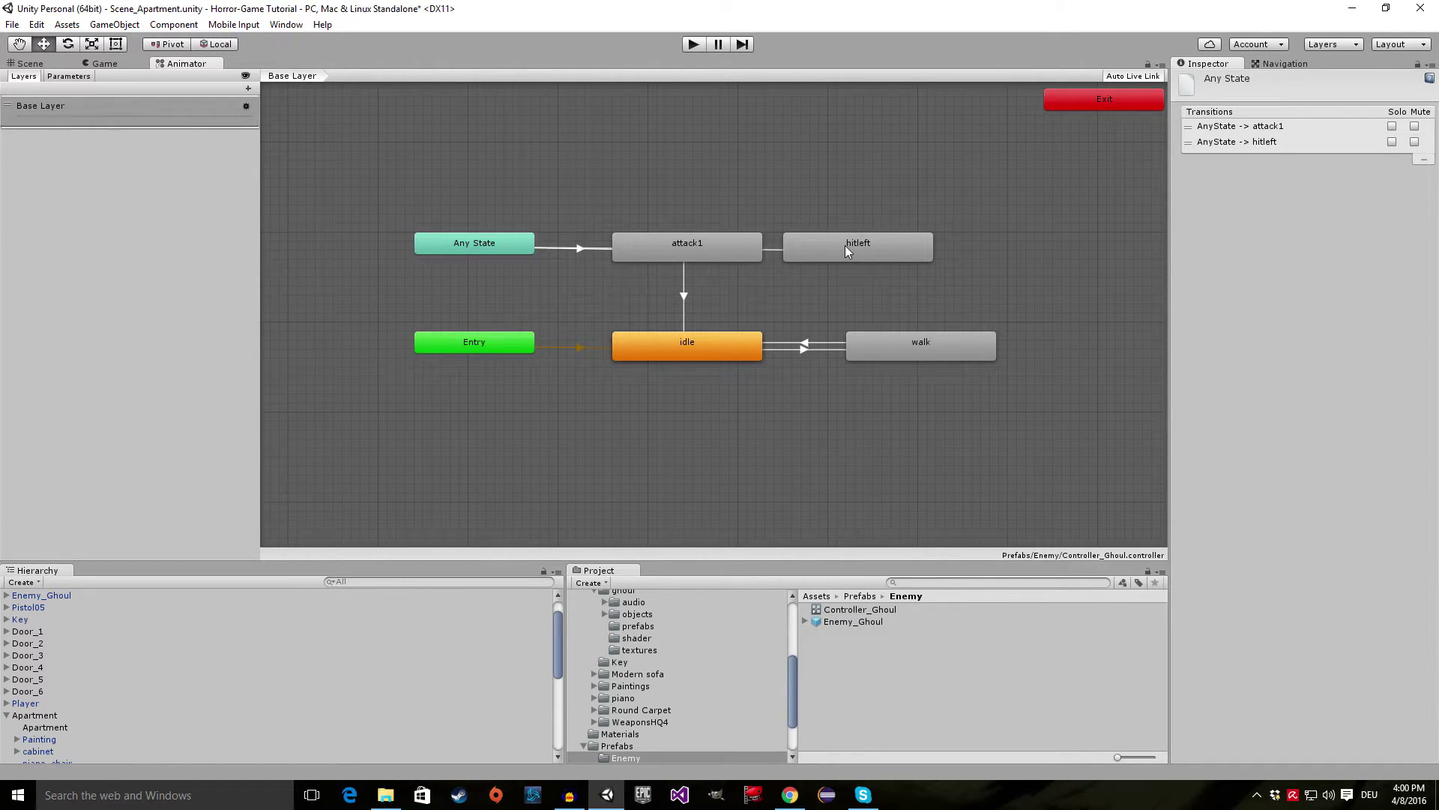
mouse_move(875, 251)
left_mouse_down()
mouse_move(913, 255)
mouse_move(898, 254)
left_mouse_up()
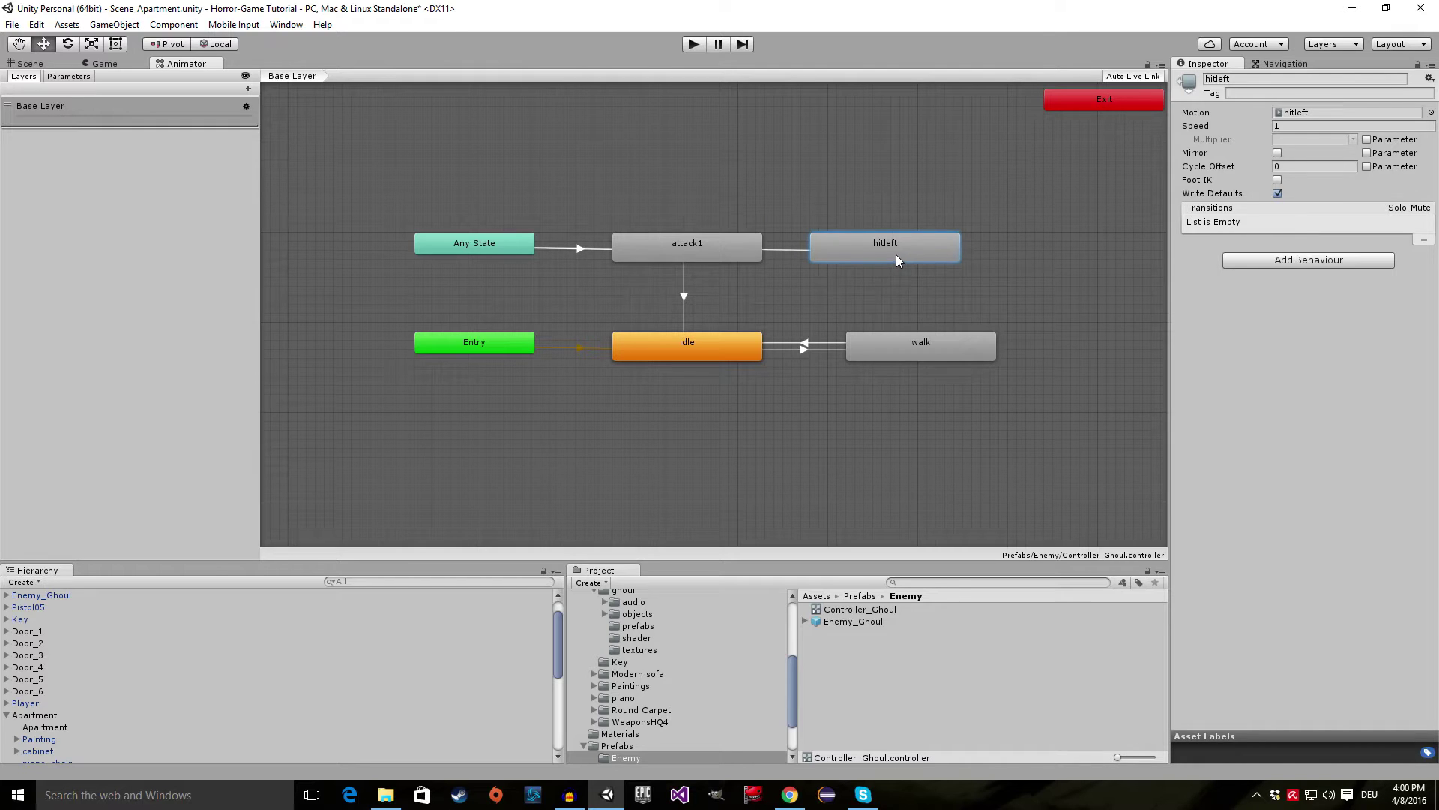
- Create a transition from hitleft back to idle
right_click(897, 254)
left_click(926, 261)
left_click(688, 354)
left_click(750, 345)
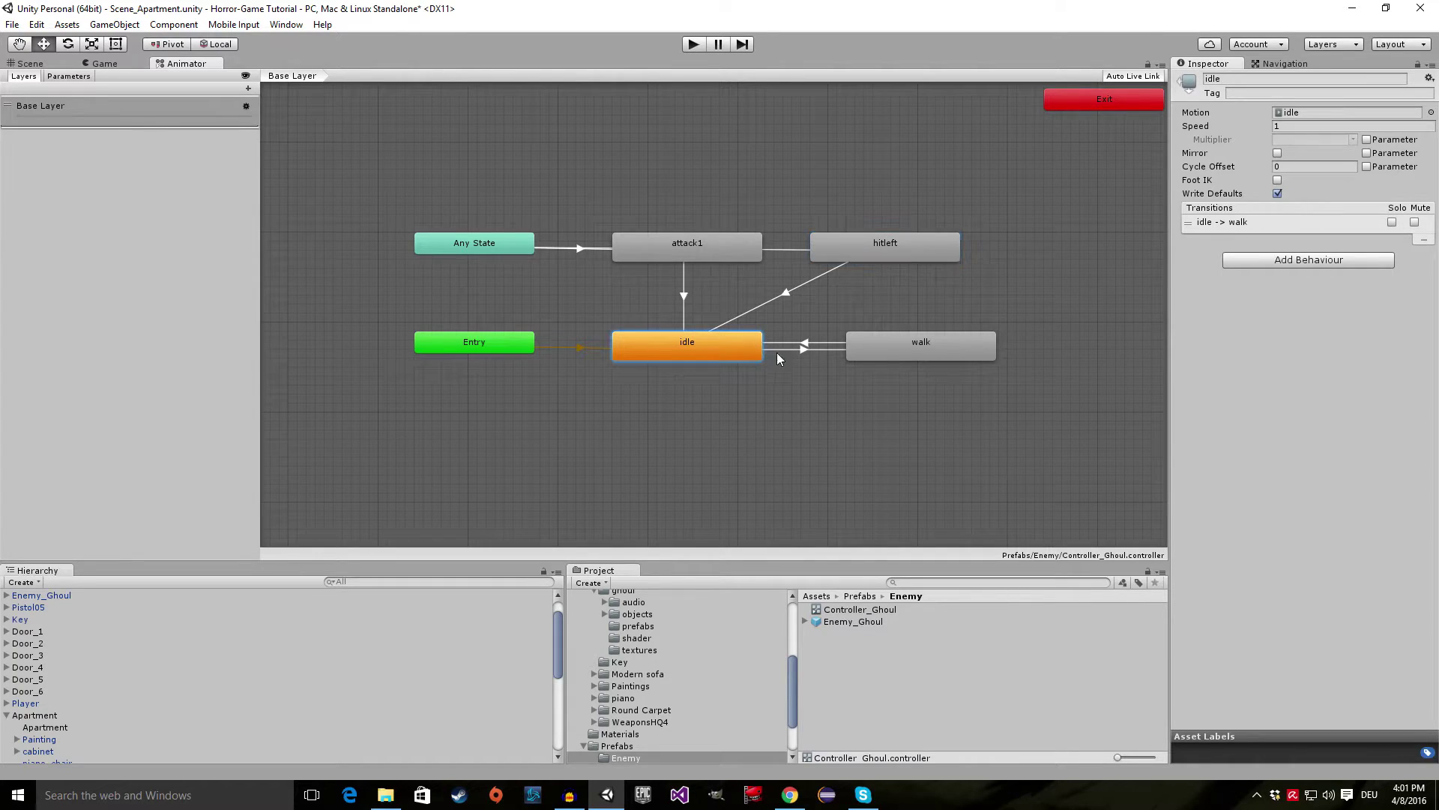
- Select the idle-to-walk transition and play its Inspector preview, pausing around frame 38
left_click(801, 349)
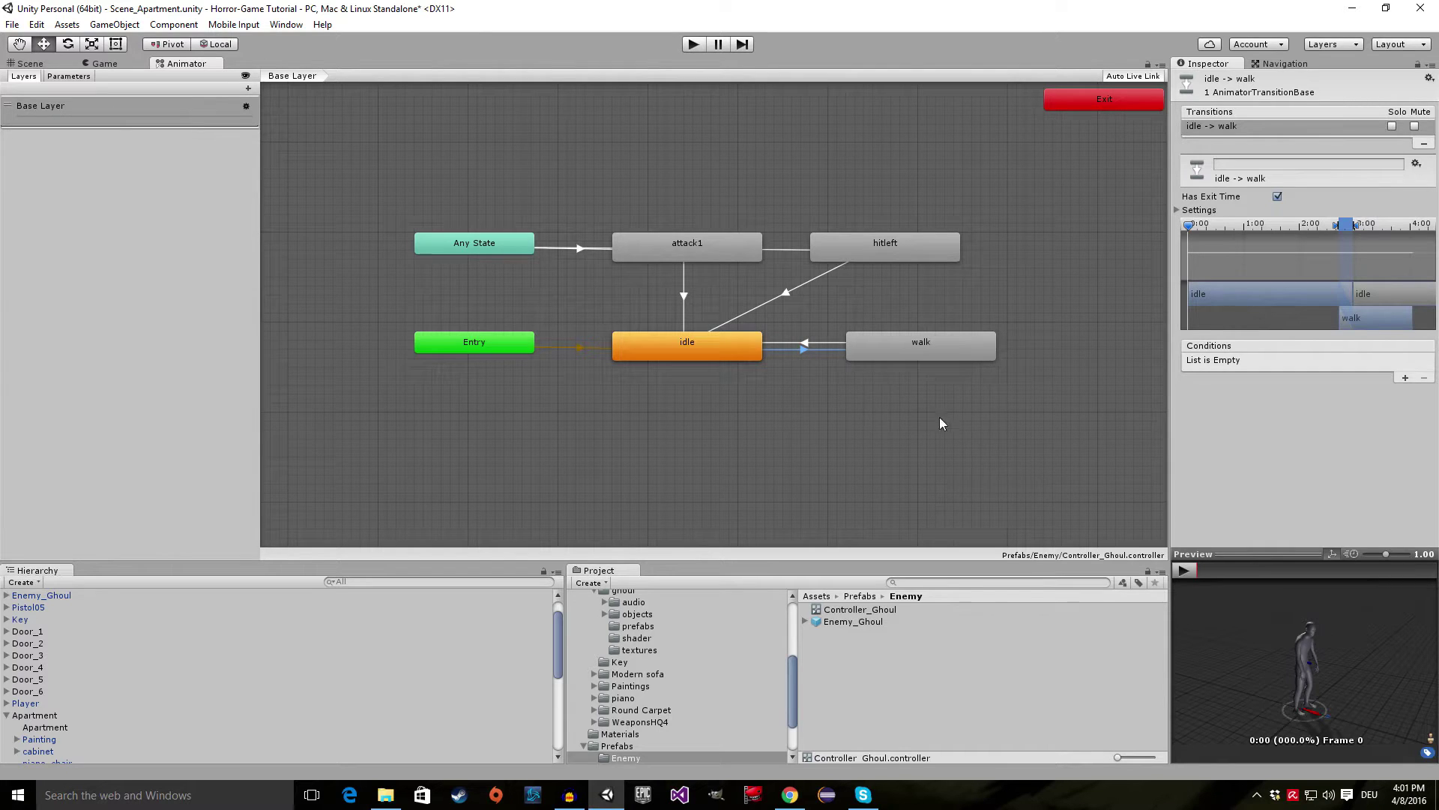
left_click_drag(1168, 463, 1143, 463)
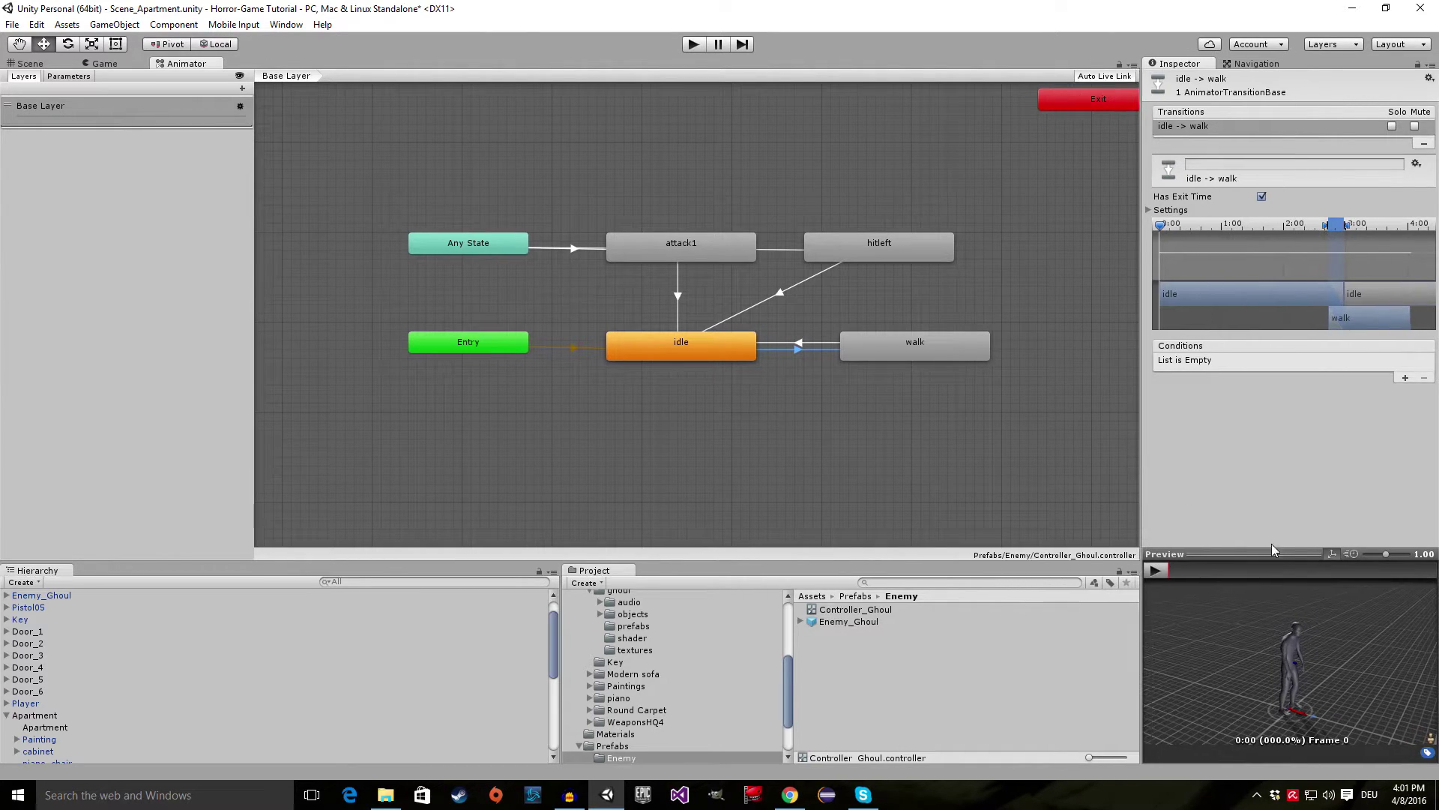
left_click_drag(1311, 666, 1207, 607)
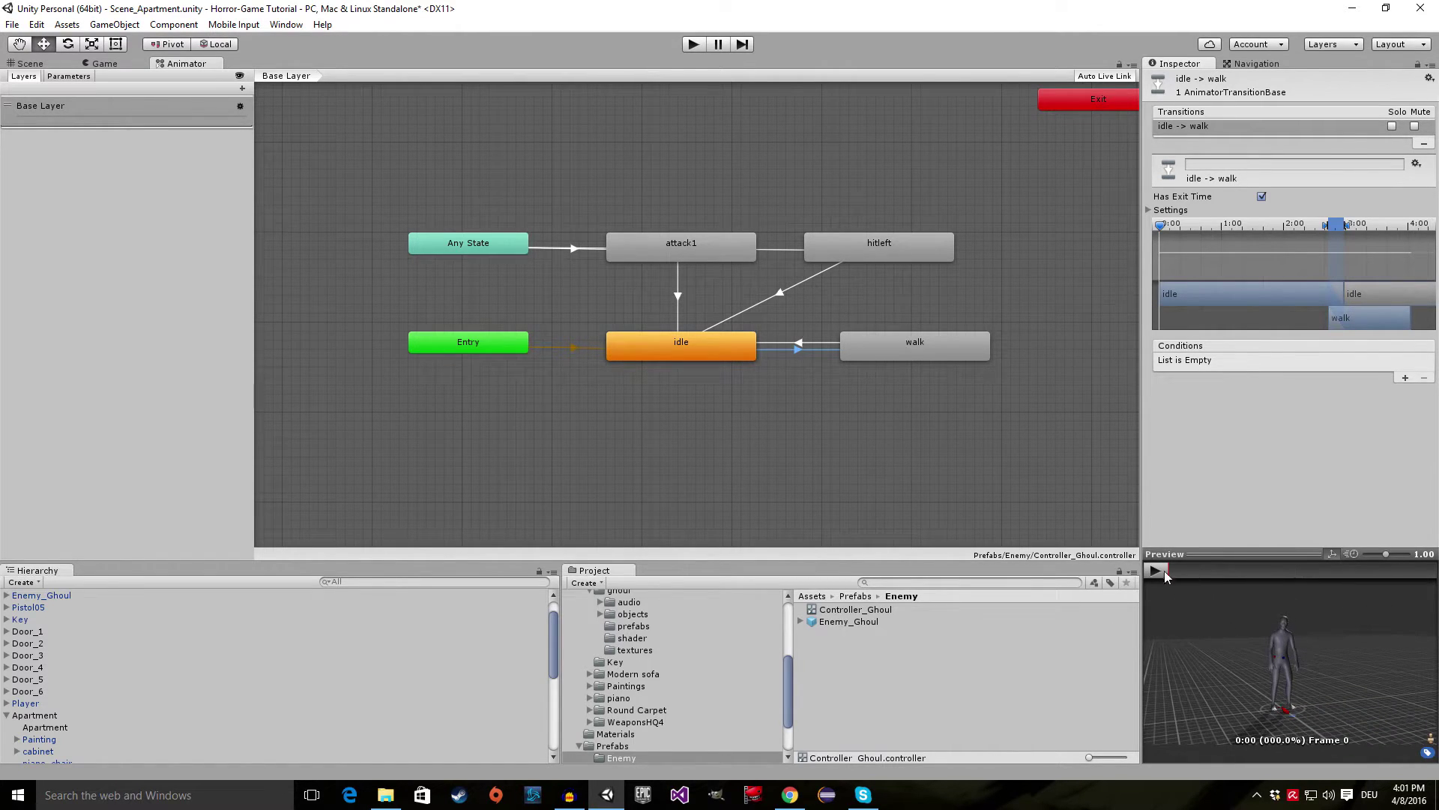
left_click_drag(1142, 552, 1110, 553)
left_click(1122, 570)
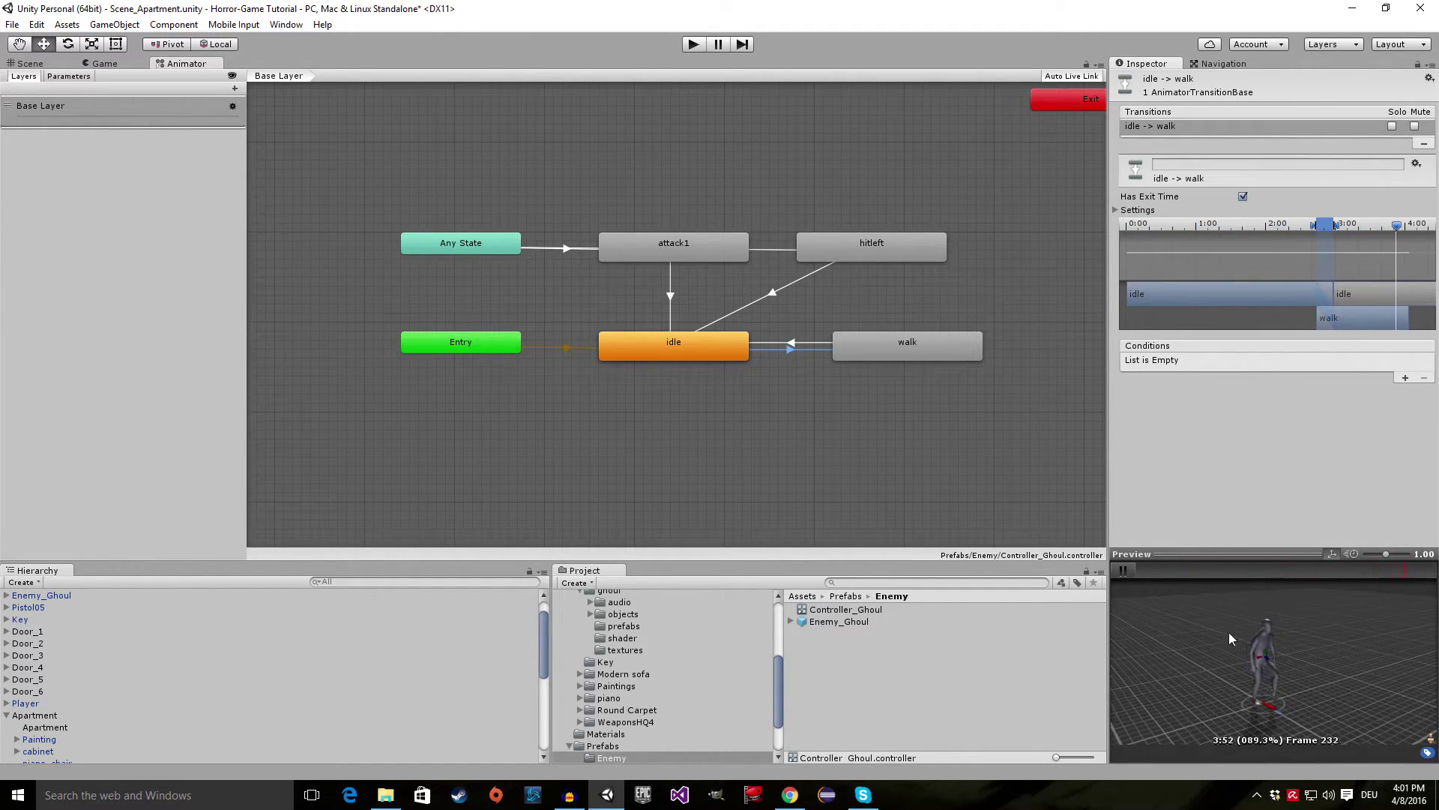
left_click(1123, 570)
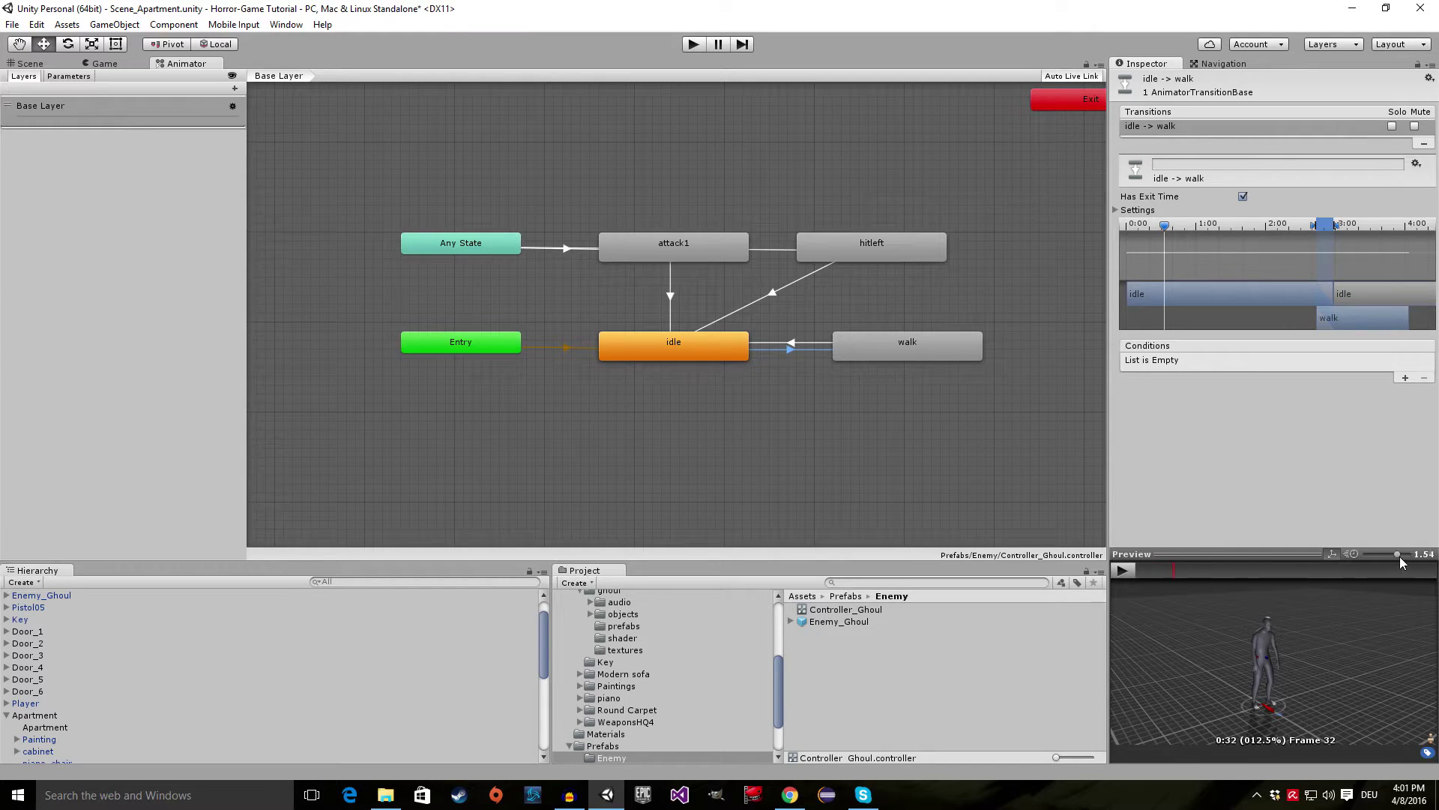
left_click(1124, 568)
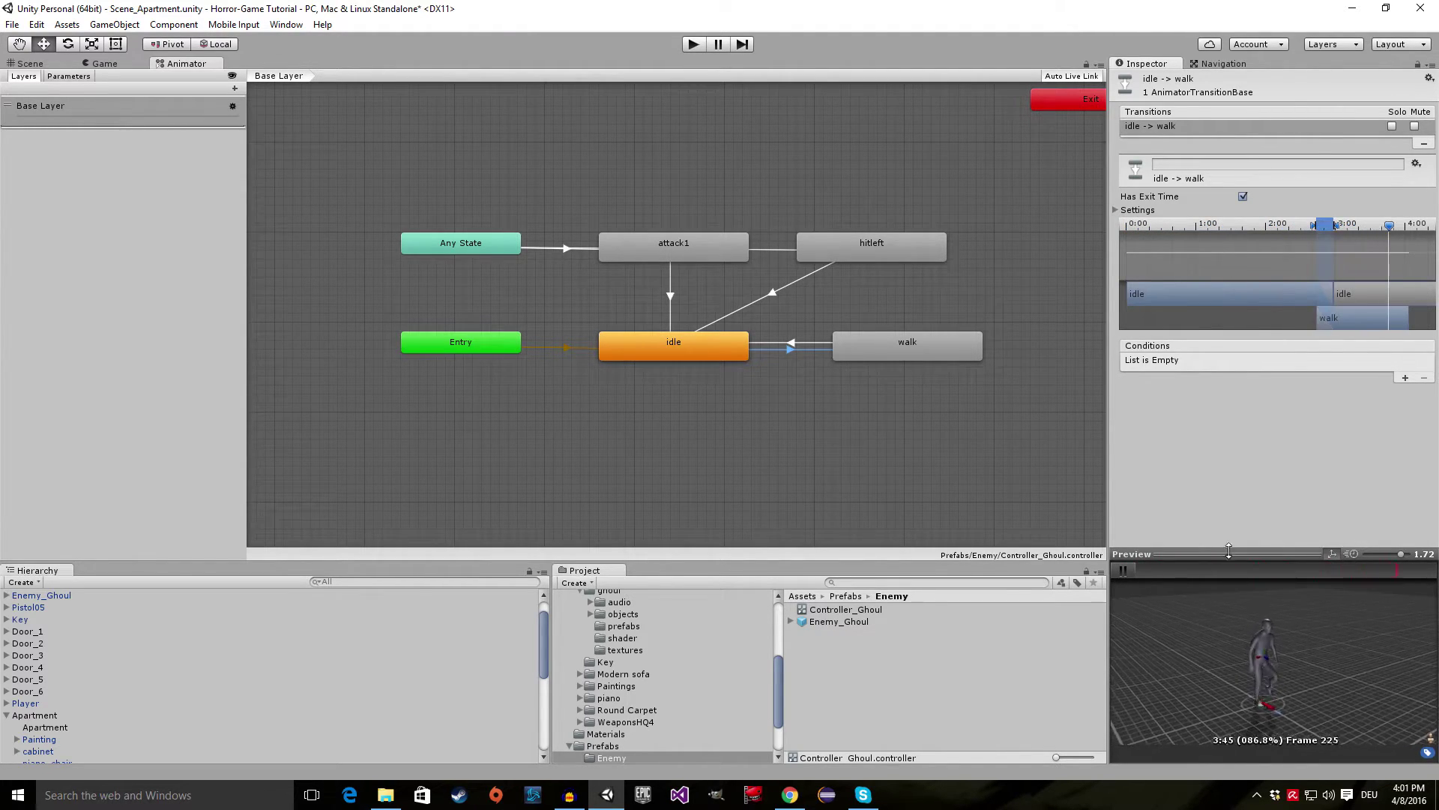
left_click(1123, 570)
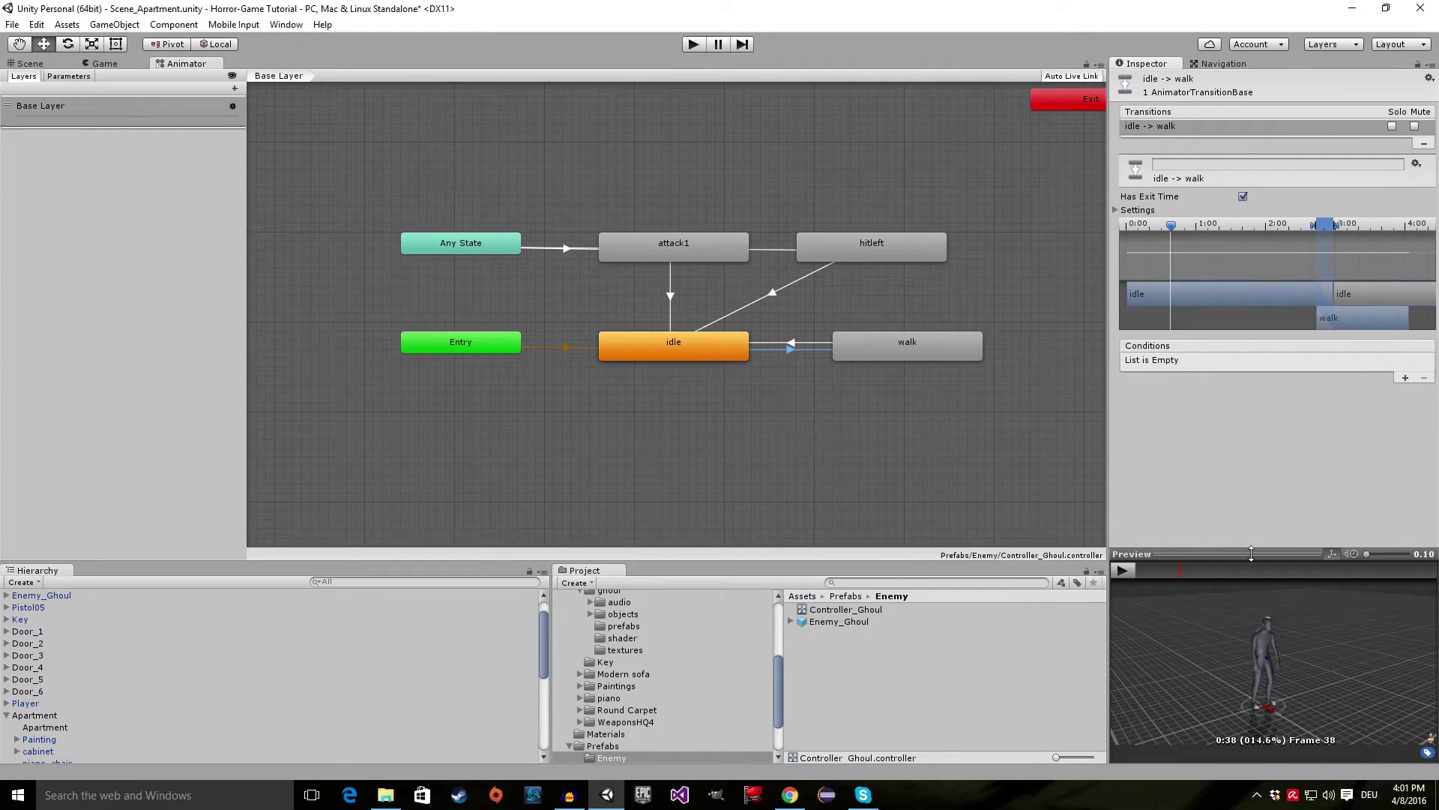
left_click(1127, 570)
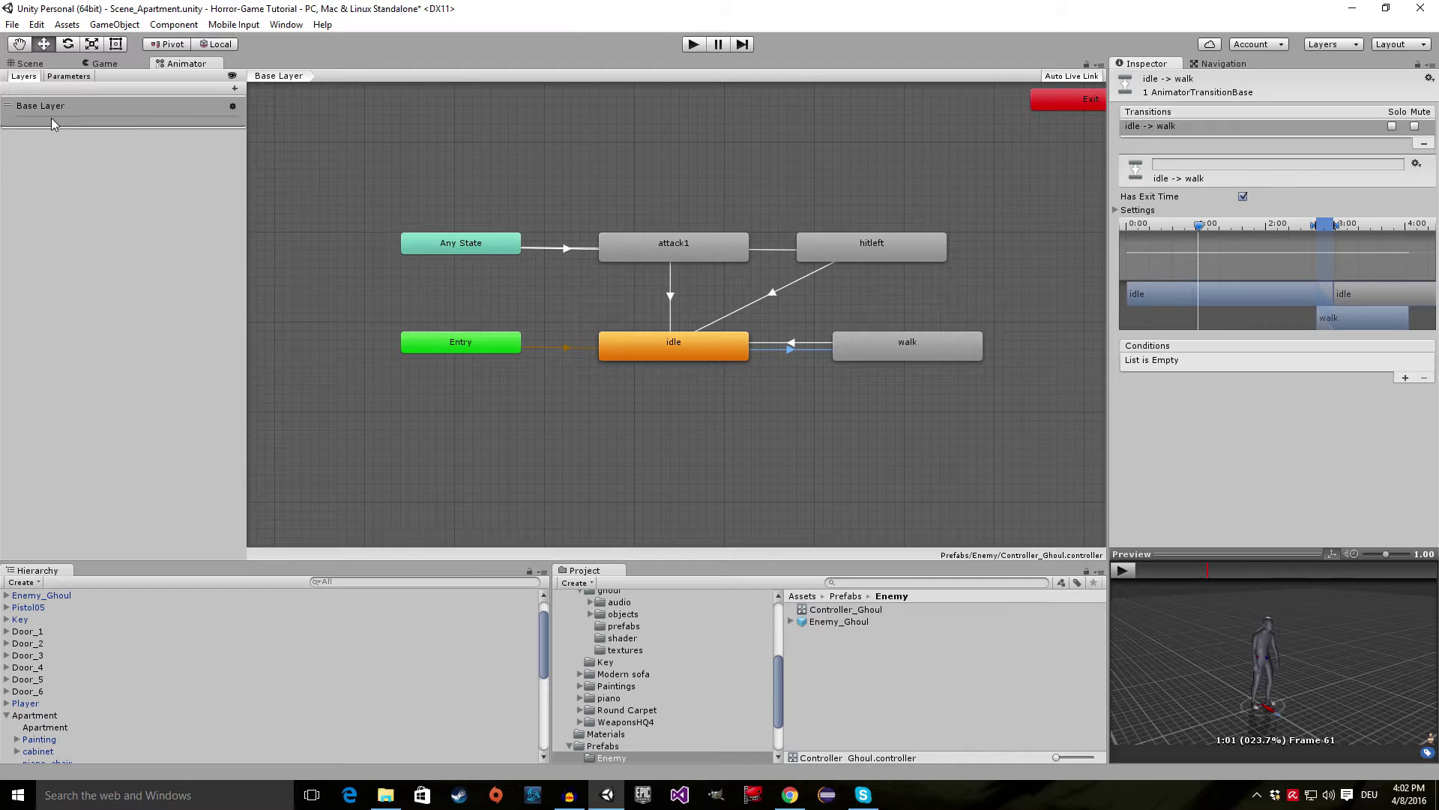
left_click_drag(1192, 645, 1248, 645)
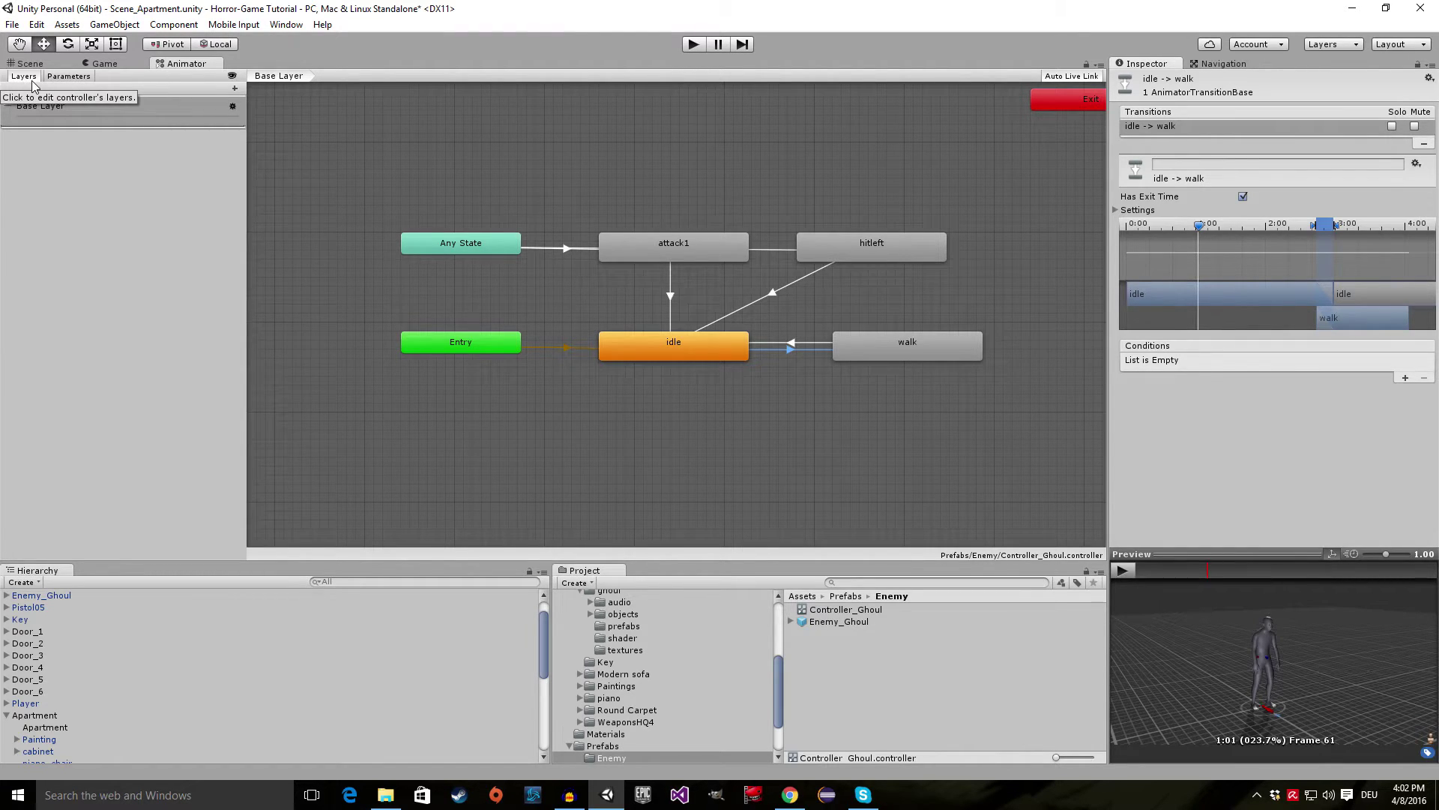
- In the Parameters list, add a Bool and rename it to isChasing
left_click(69, 76)
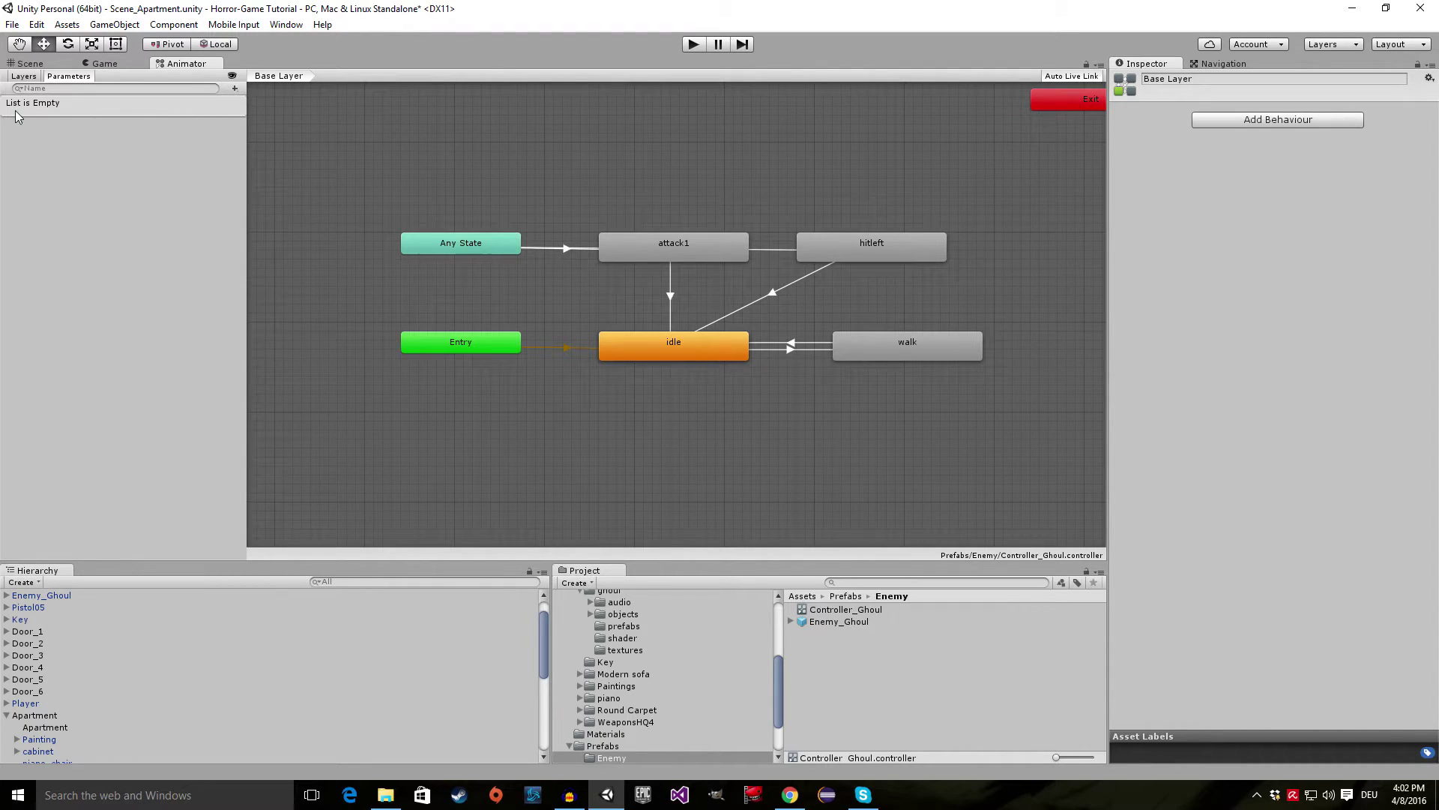
left_click(234, 90)
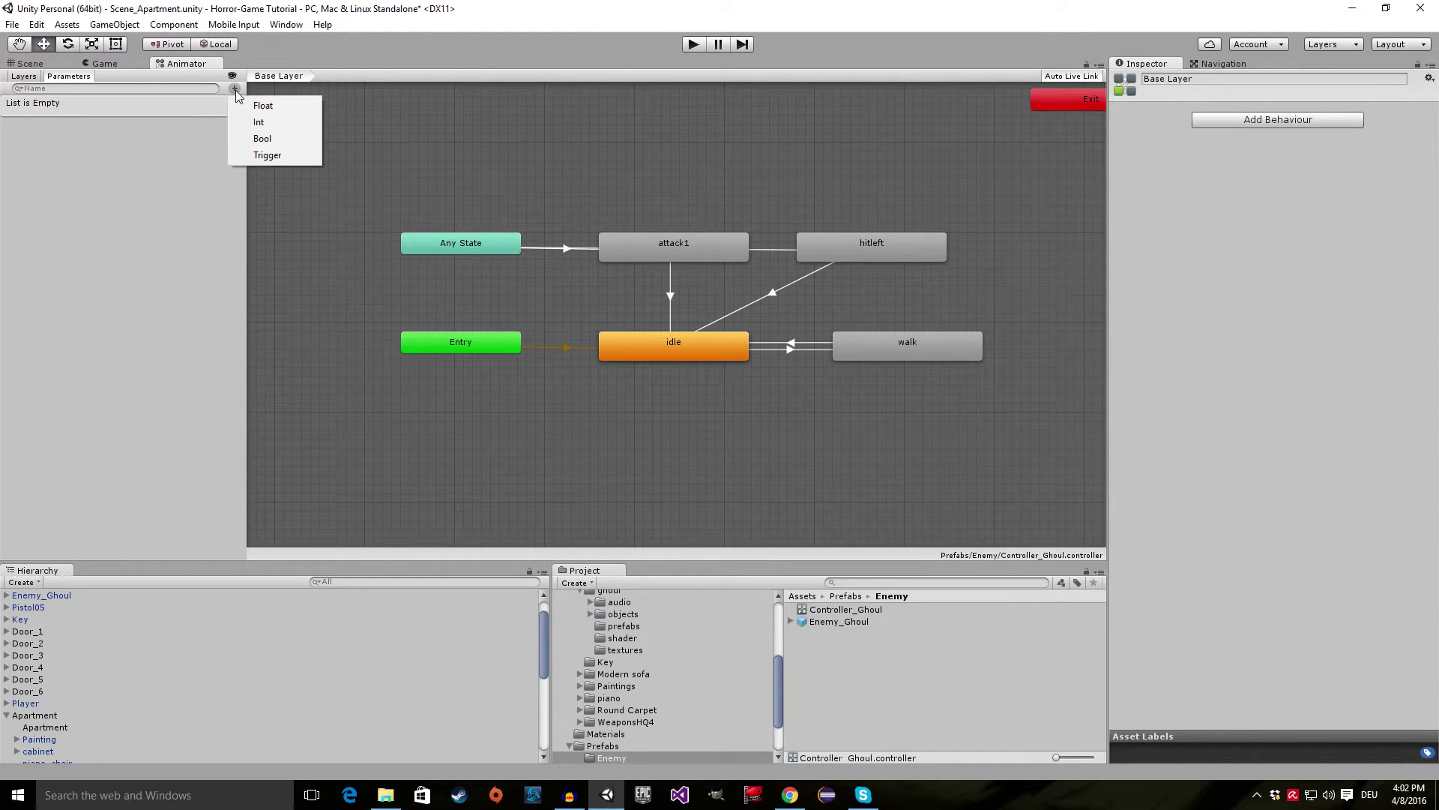
left_click(265, 142)
key("BackSpace")
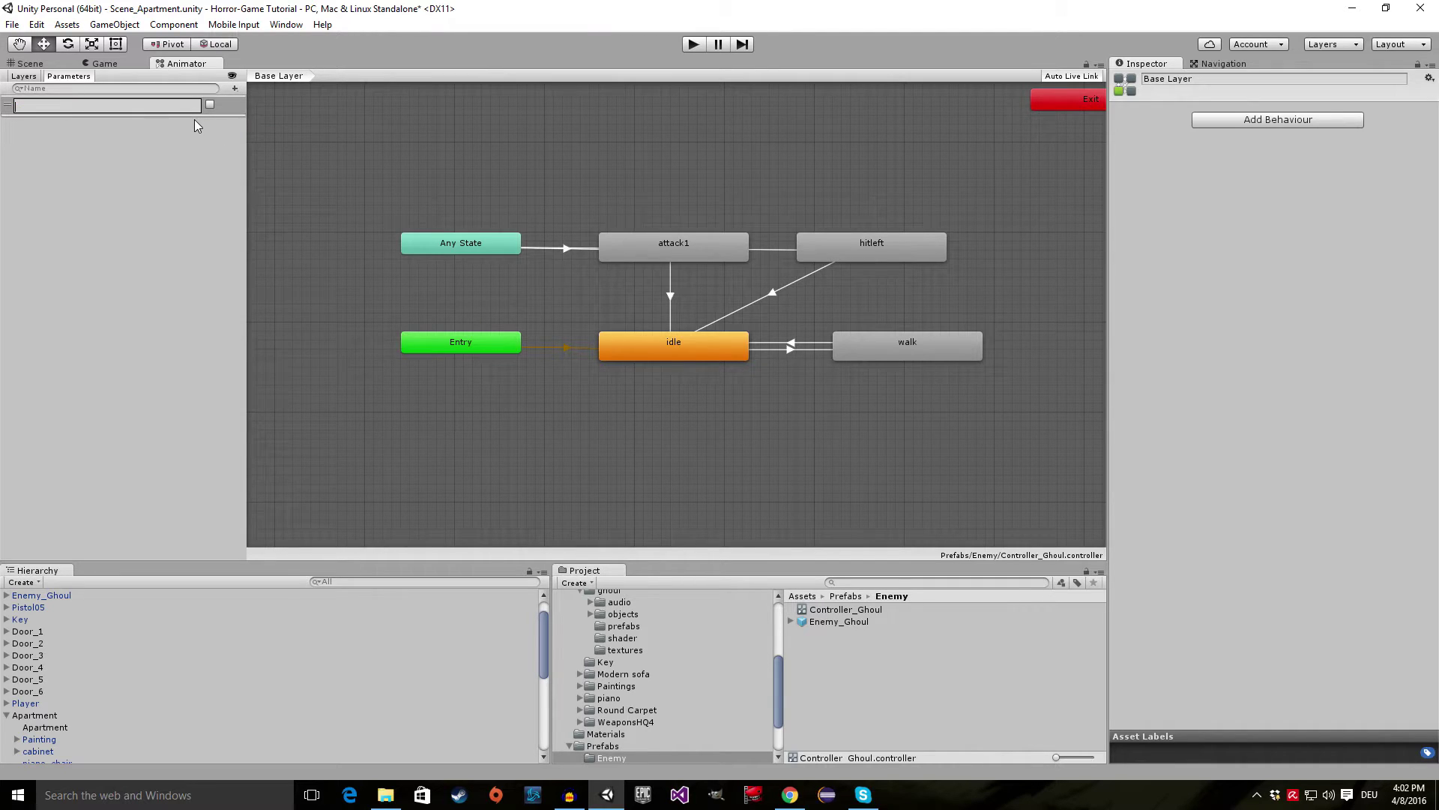
type("isChasing")
key("Return")
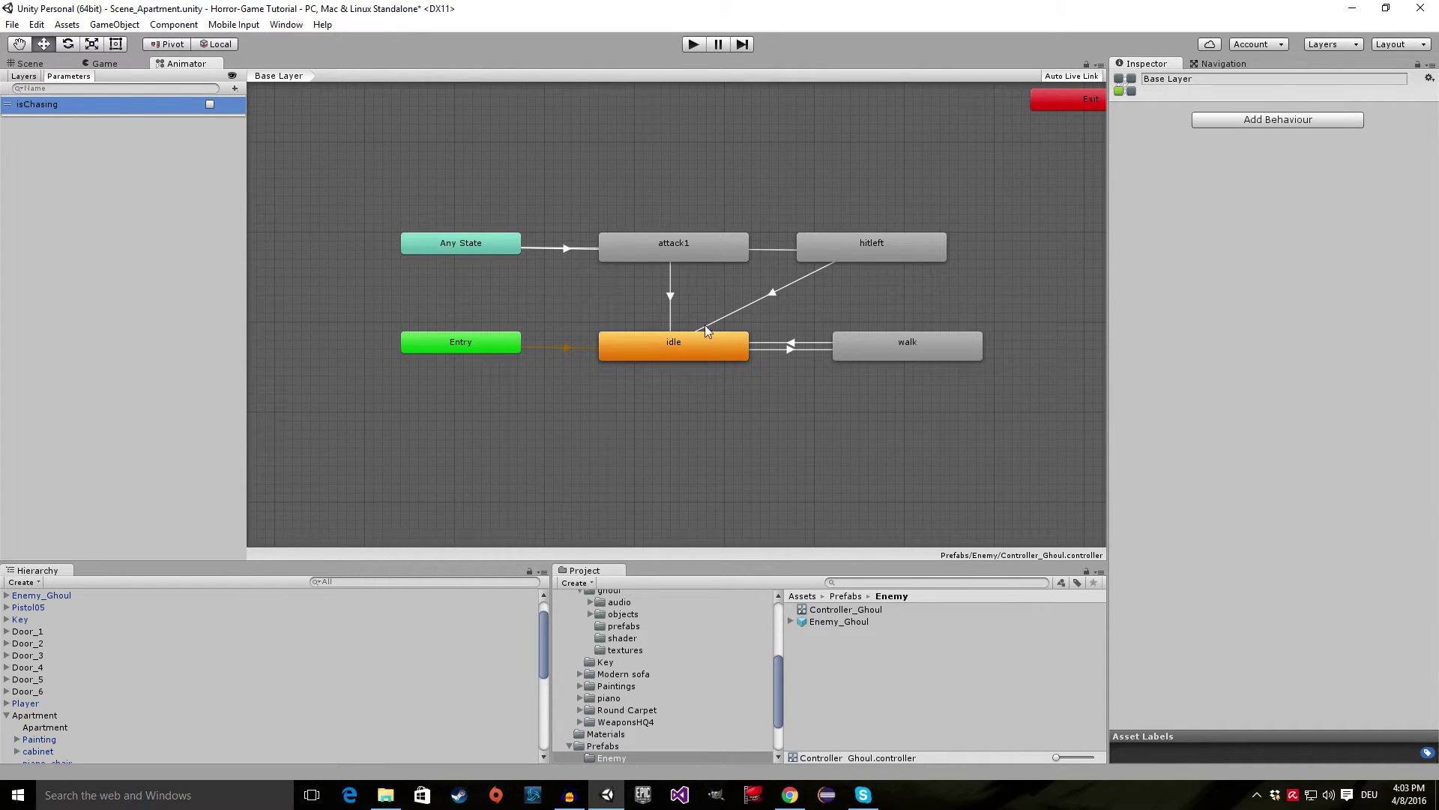
- On the idle-to-walk transition, set its condition to isChasing = true
left_click(788, 350)
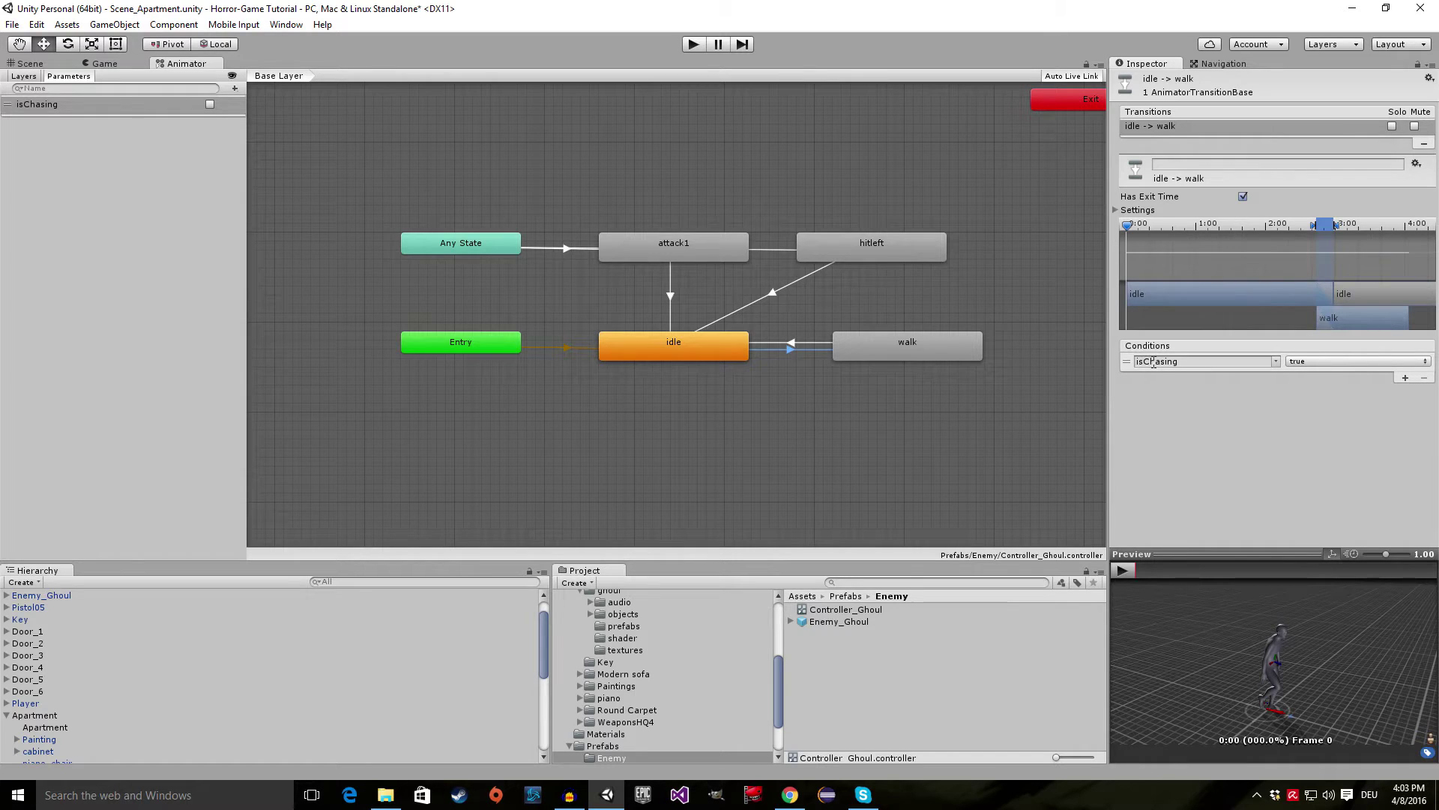
left_click(1277, 363)
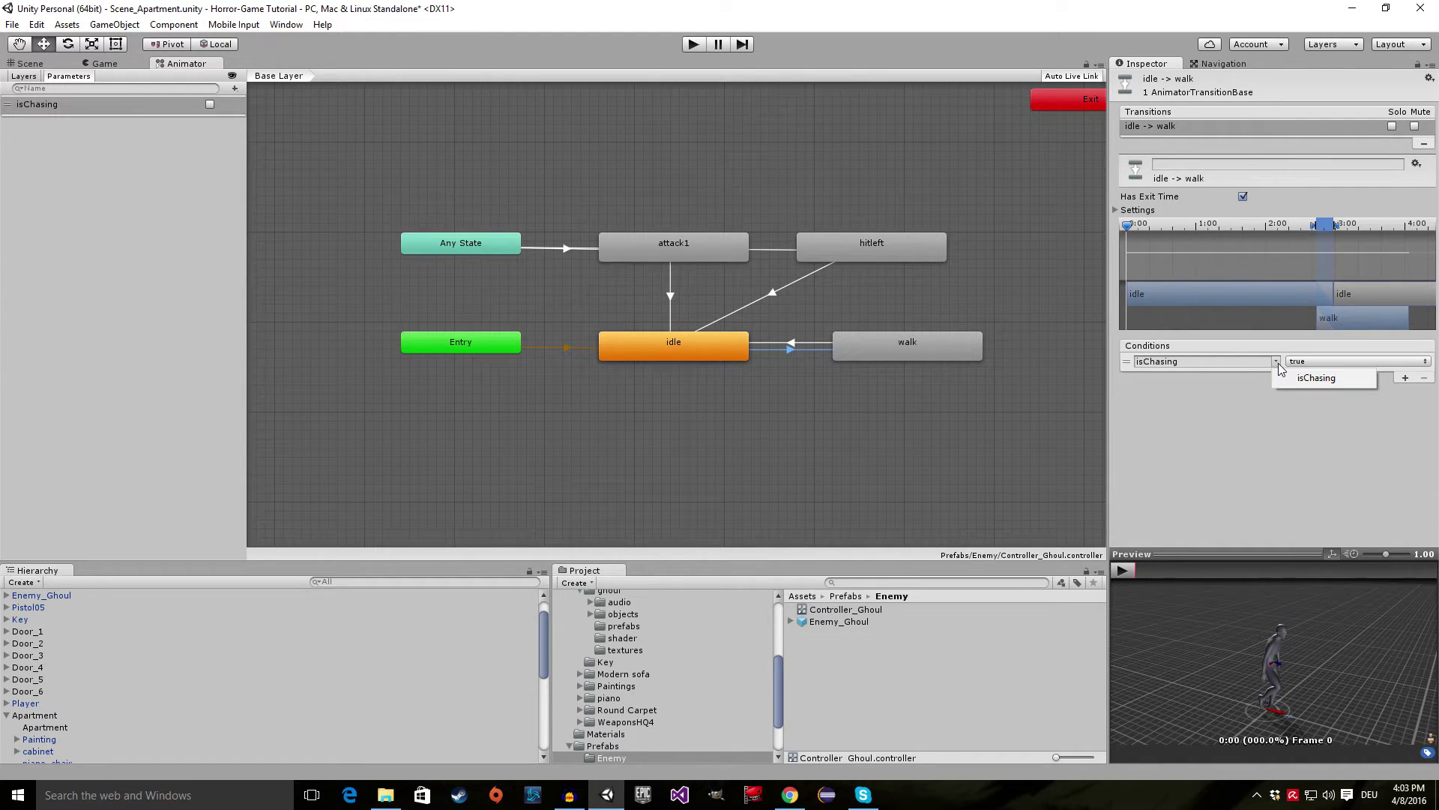
left_click(1291, 379)
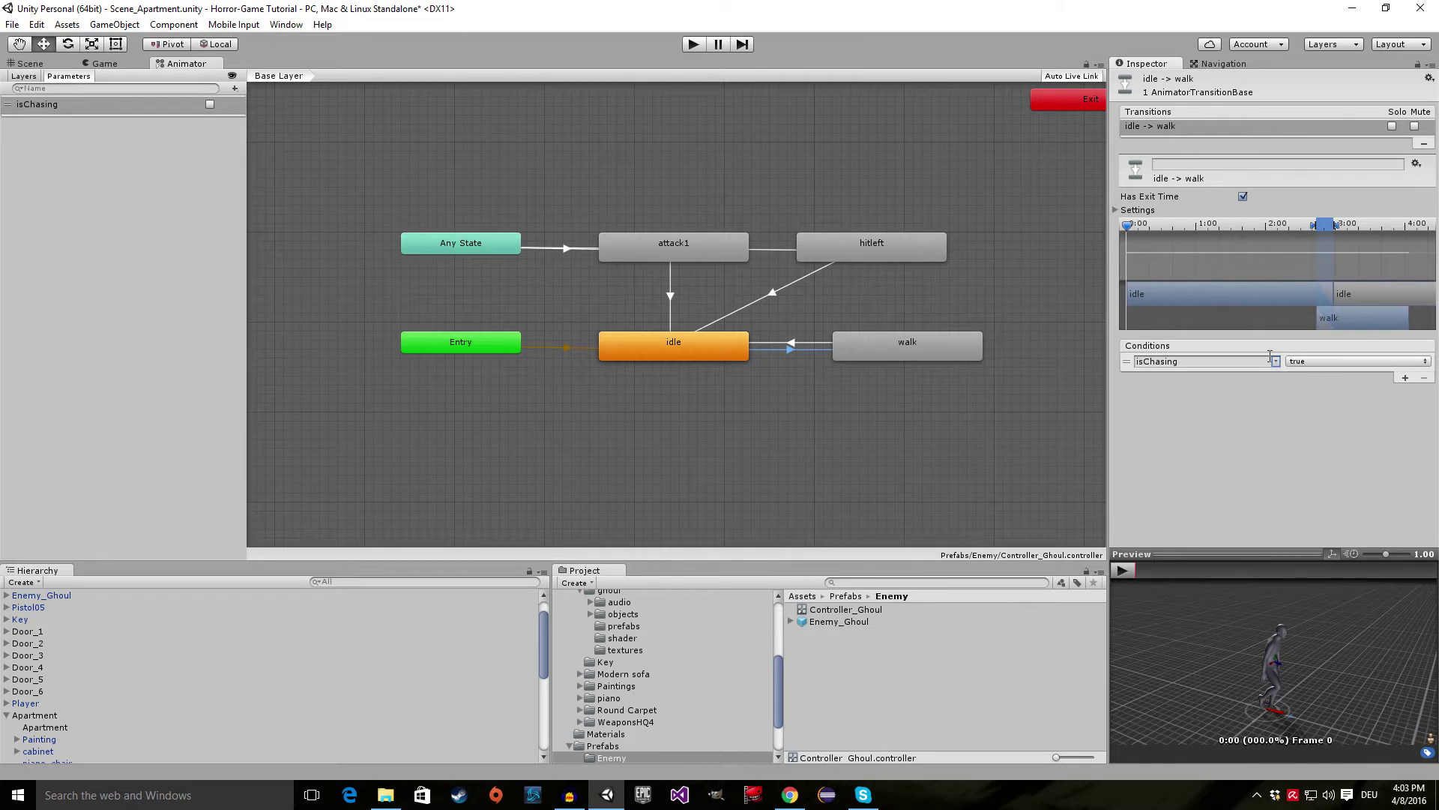
left_click(1323, 362)
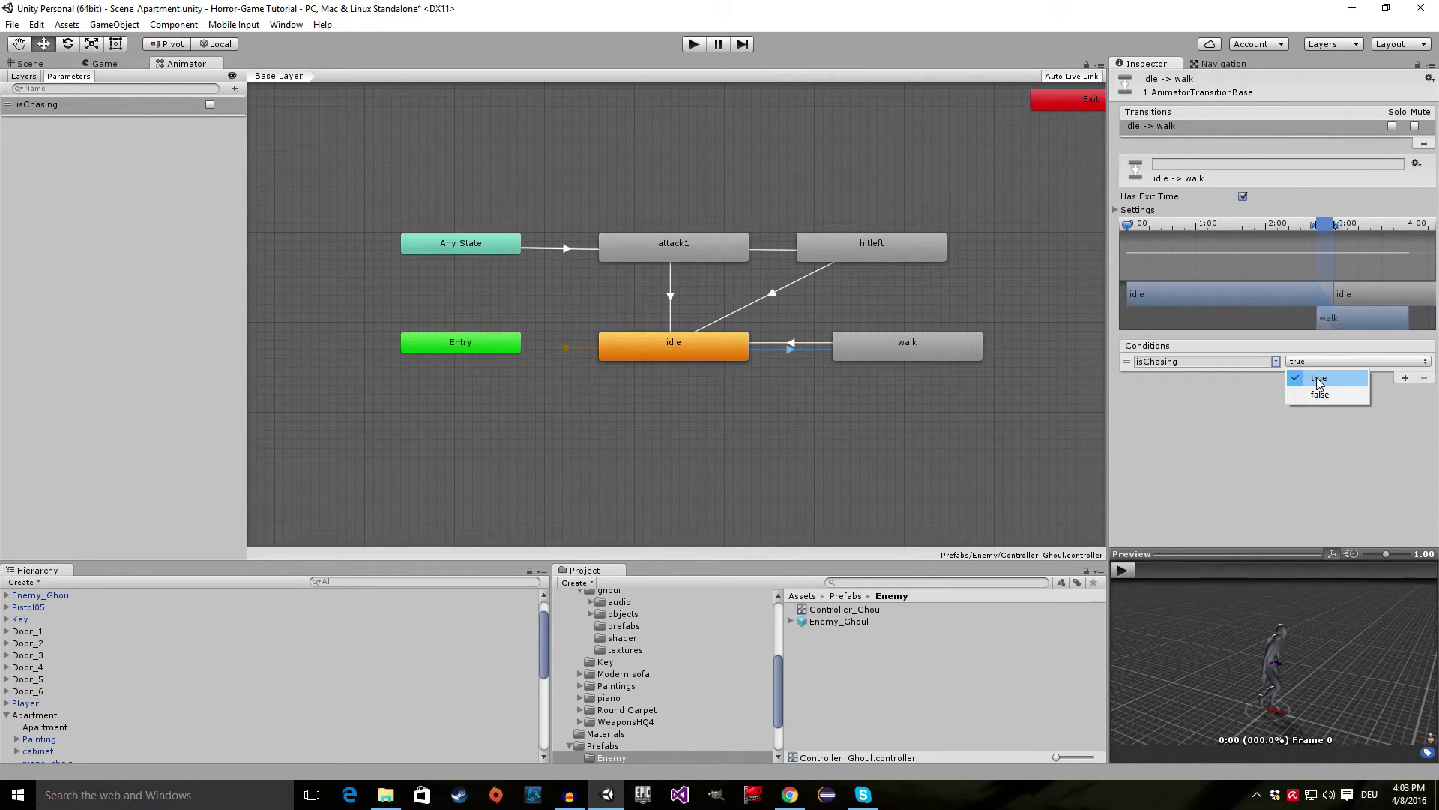
left_click(1319, 379)
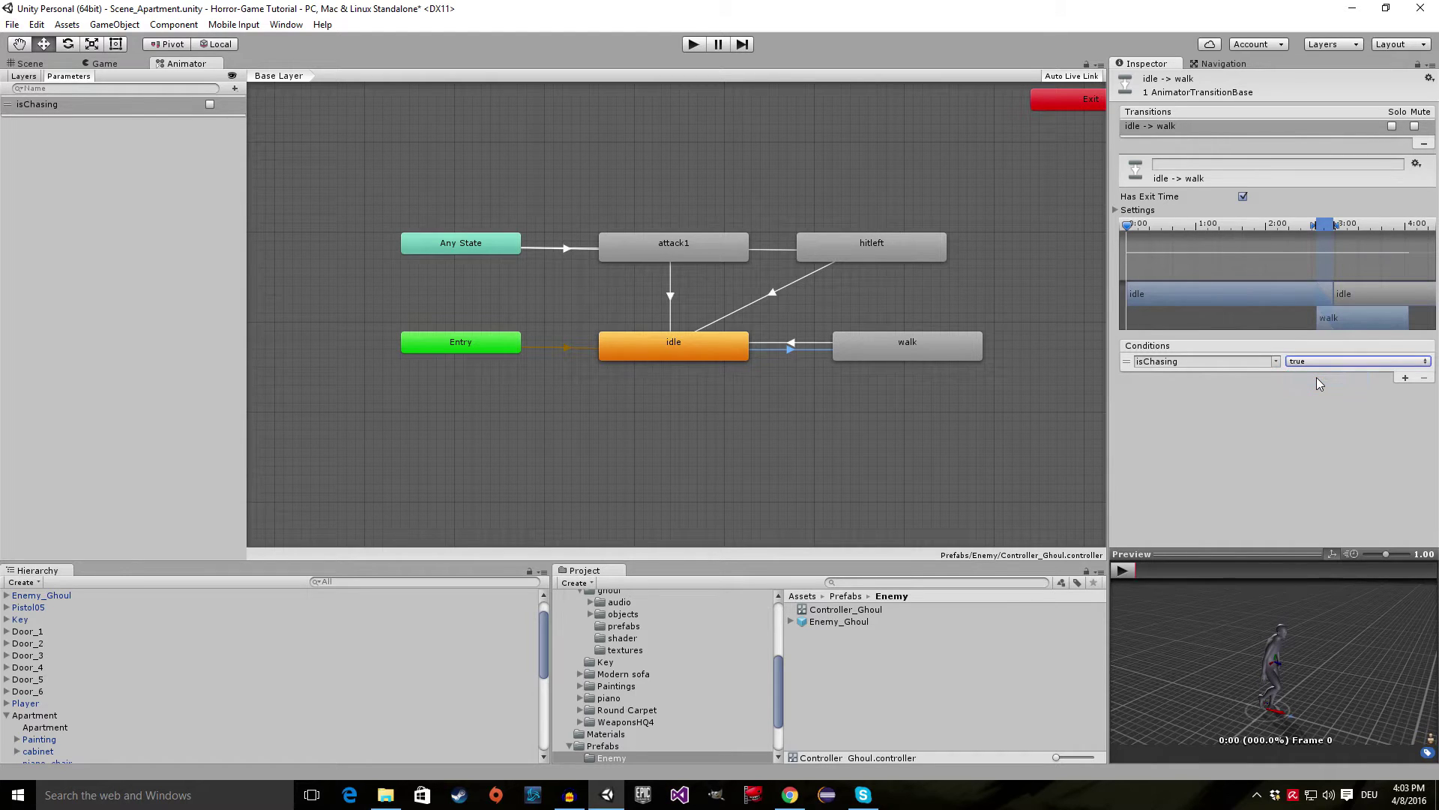
- Play the transition preview, rewind it to frame 40, and shrink the preview area
left_click(1123, 572)
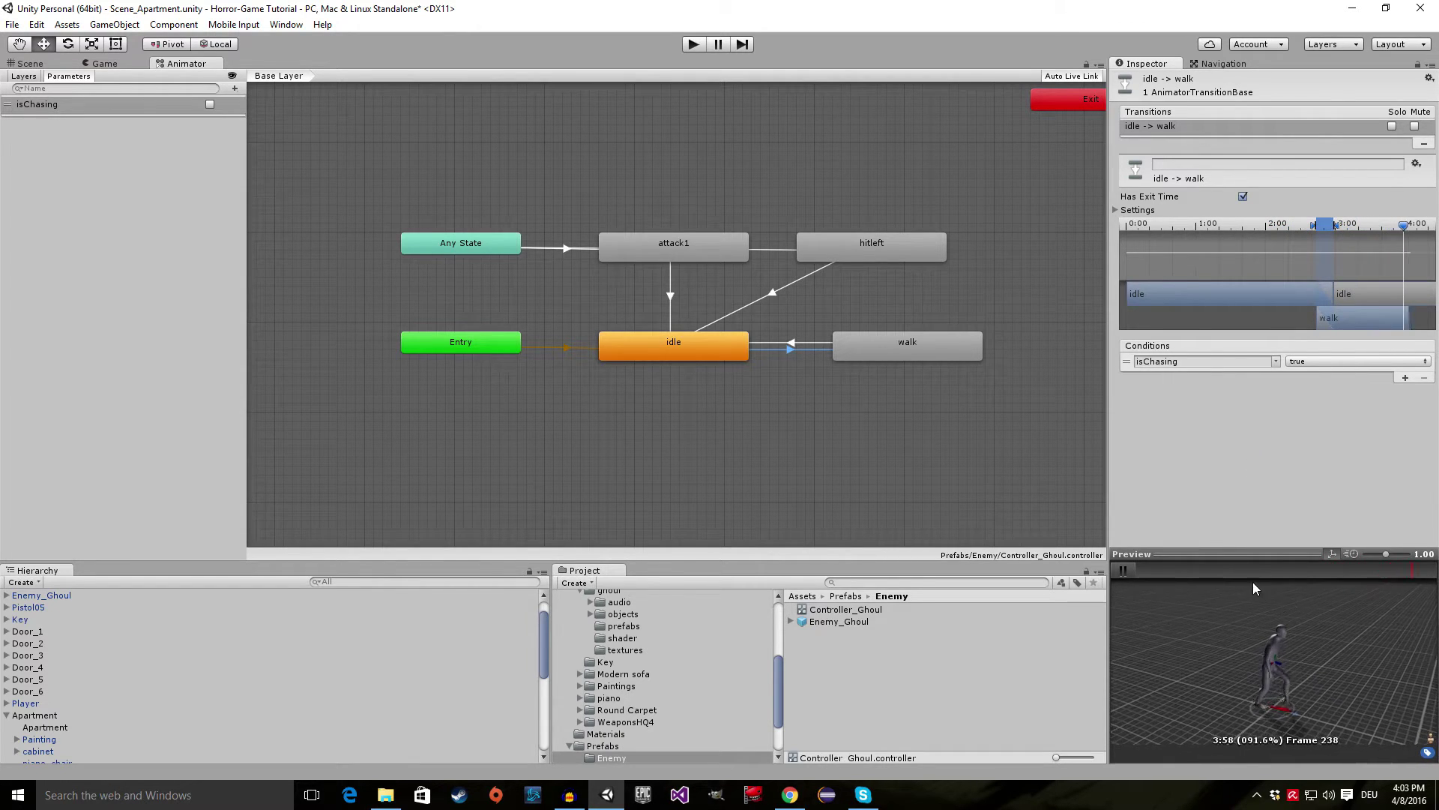
left_click_drag(1220, 574, 1131, 567)
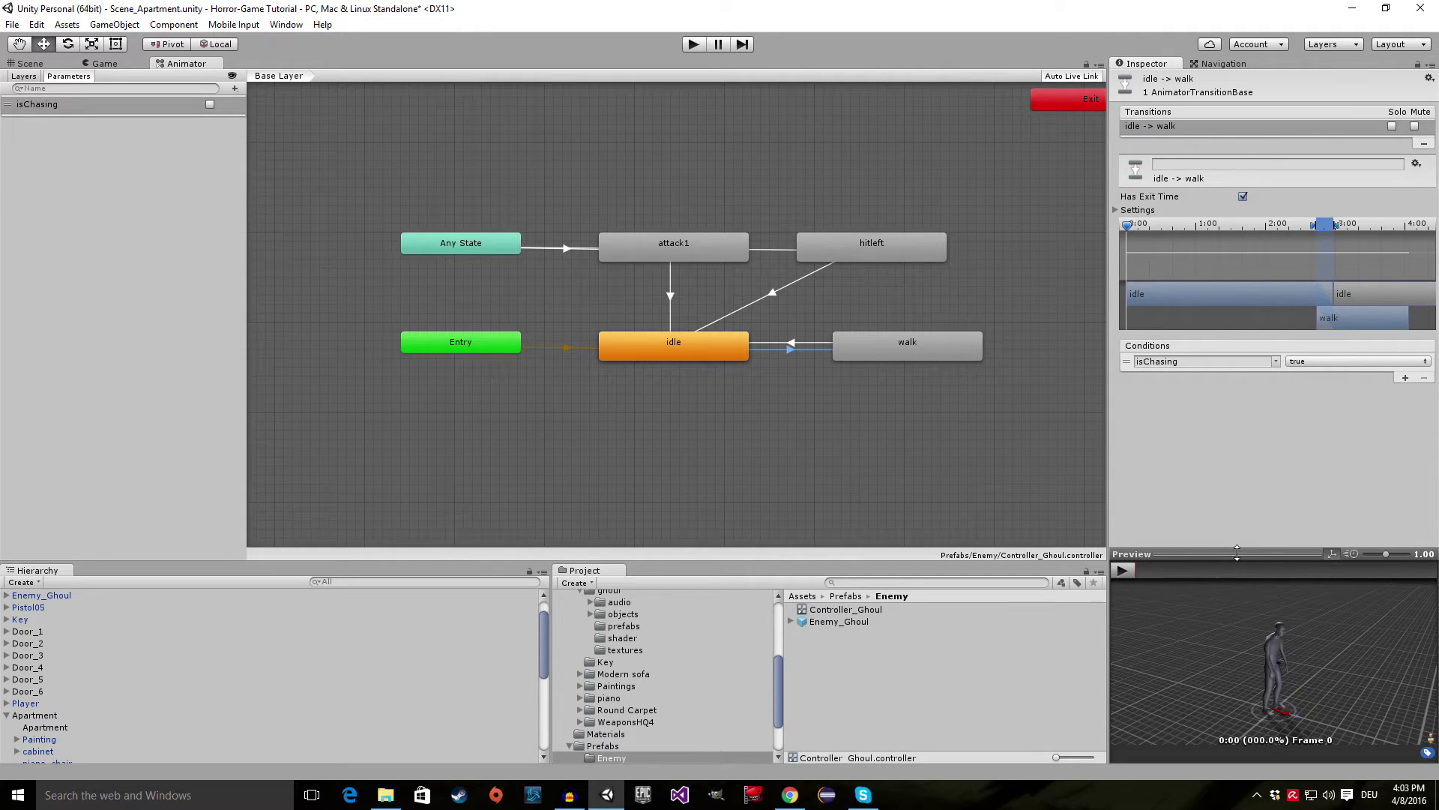
left_click_drag(1237, 553, 1241, 590)
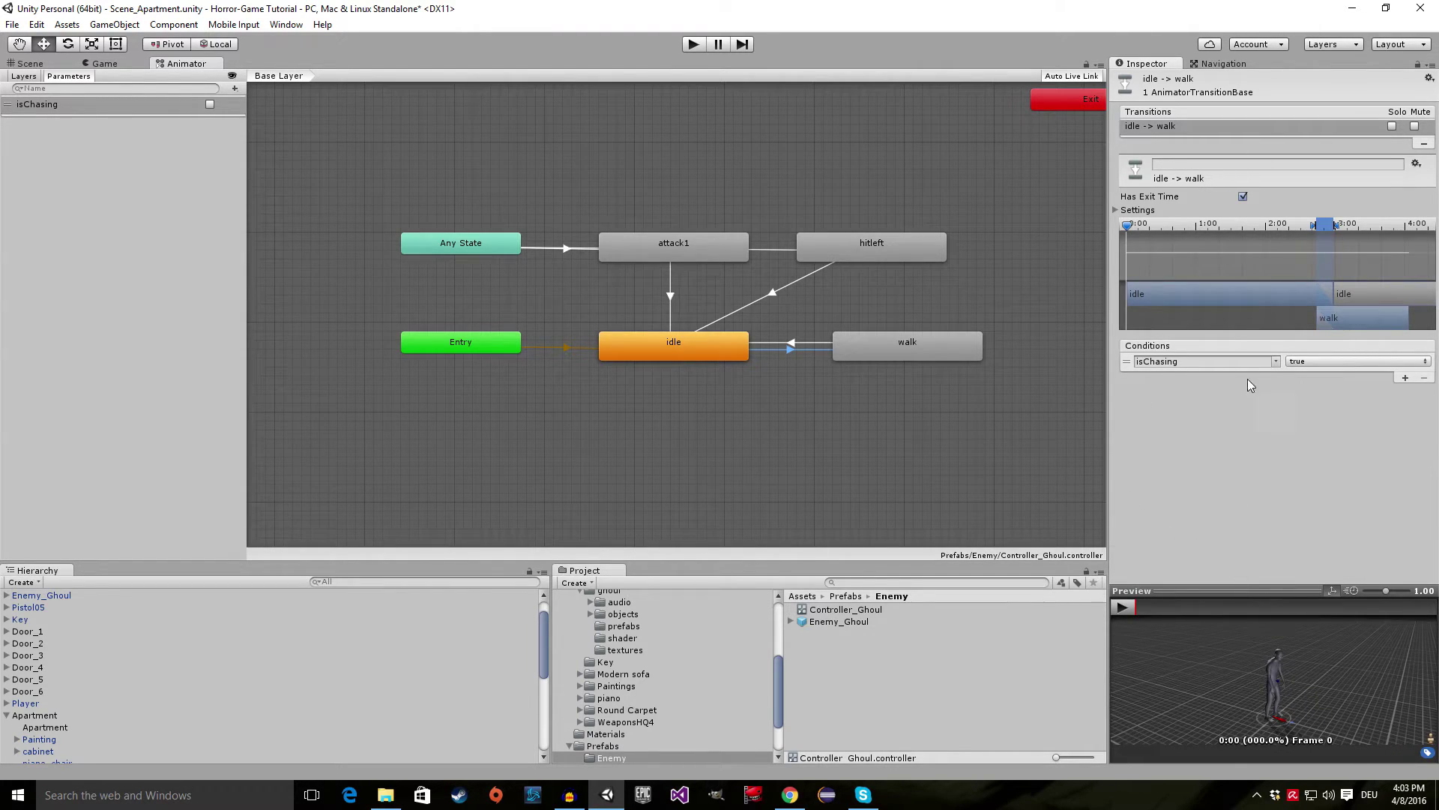
- Review the idle-to-walk Exit Time settings, then leave Has Exit Time switched off
left_click(1243, 196)
left_click(1130, 210)
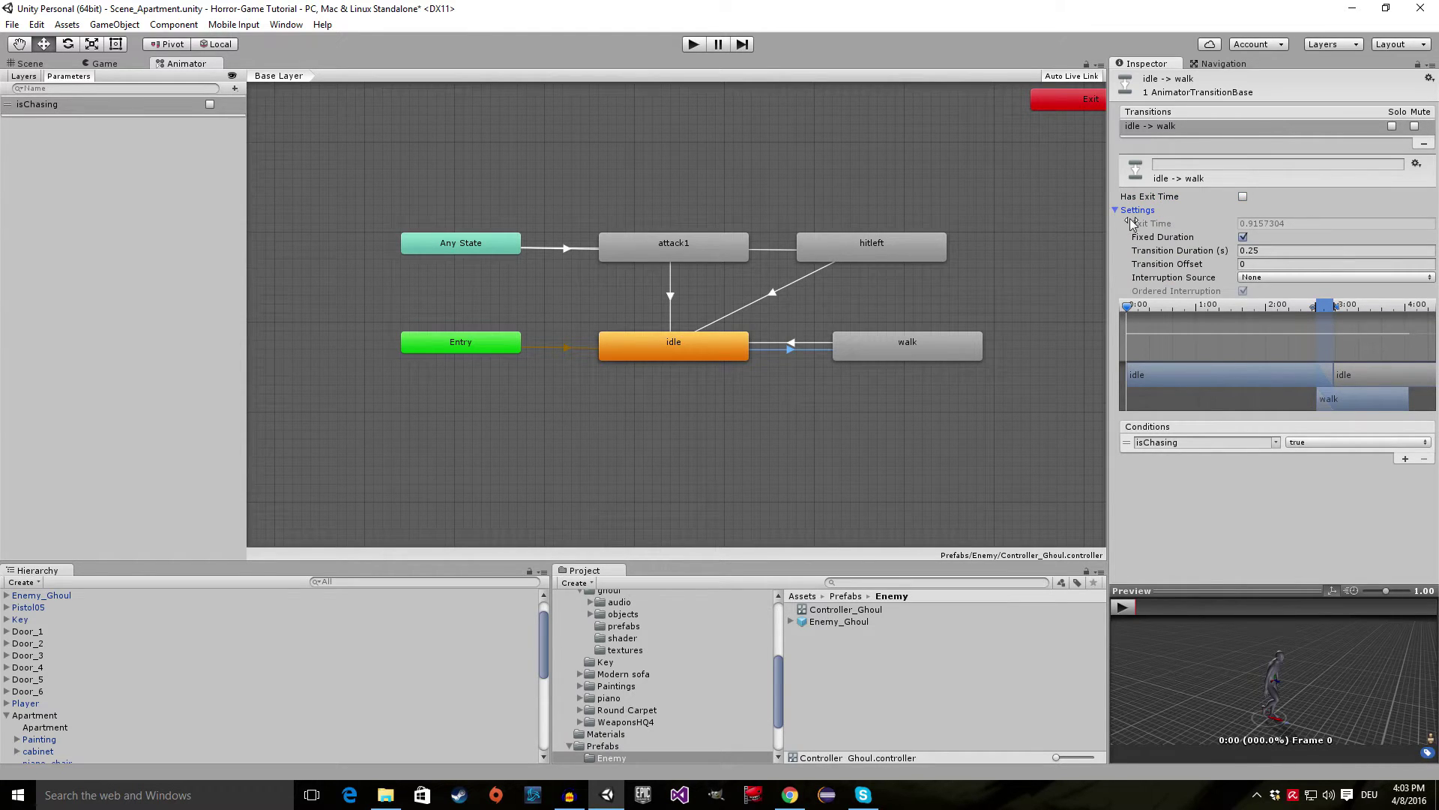
left_click(1244, 200)
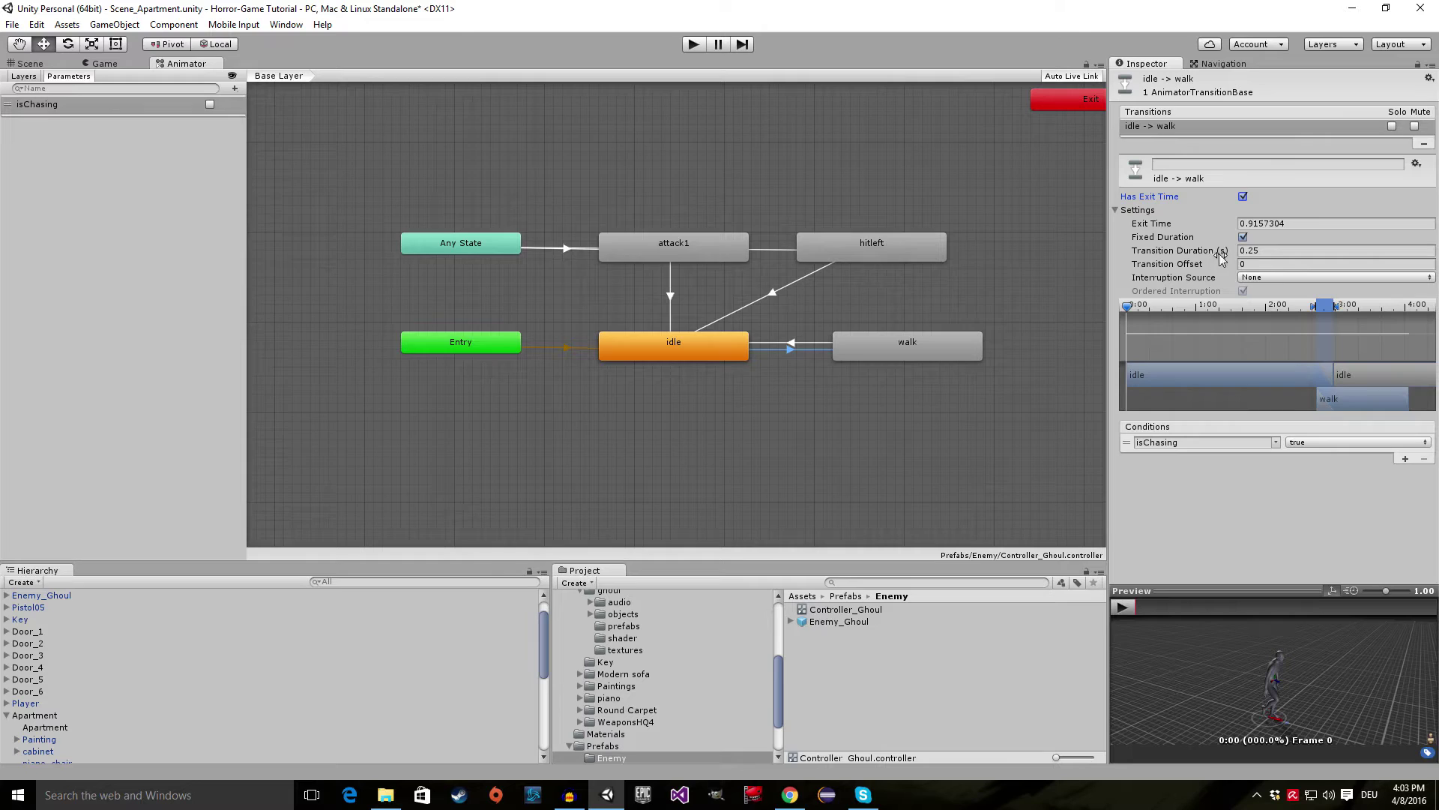
left_click(1251, 224)
left_click_drag(1249, 225, 1259, 231)
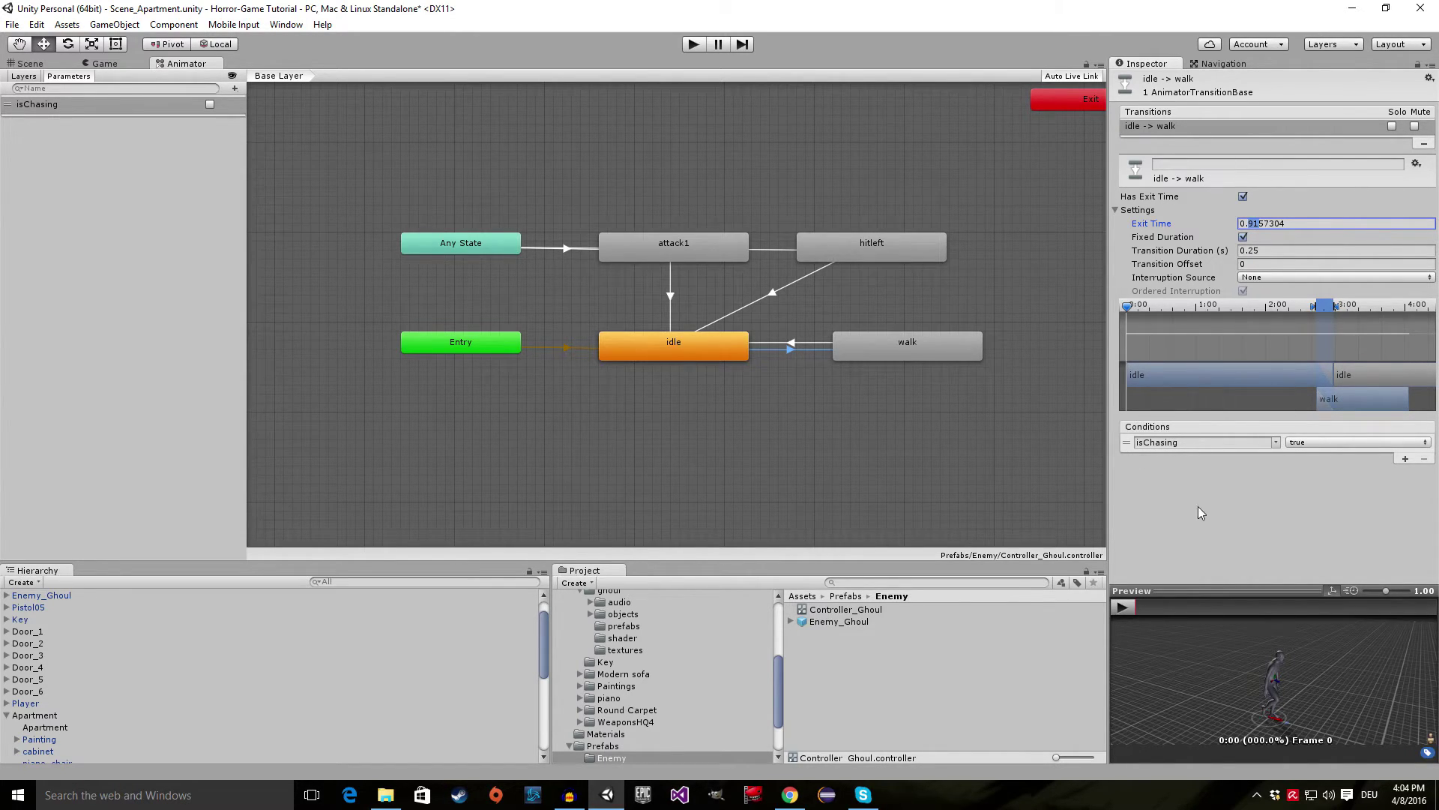
left_click(1243, 197)
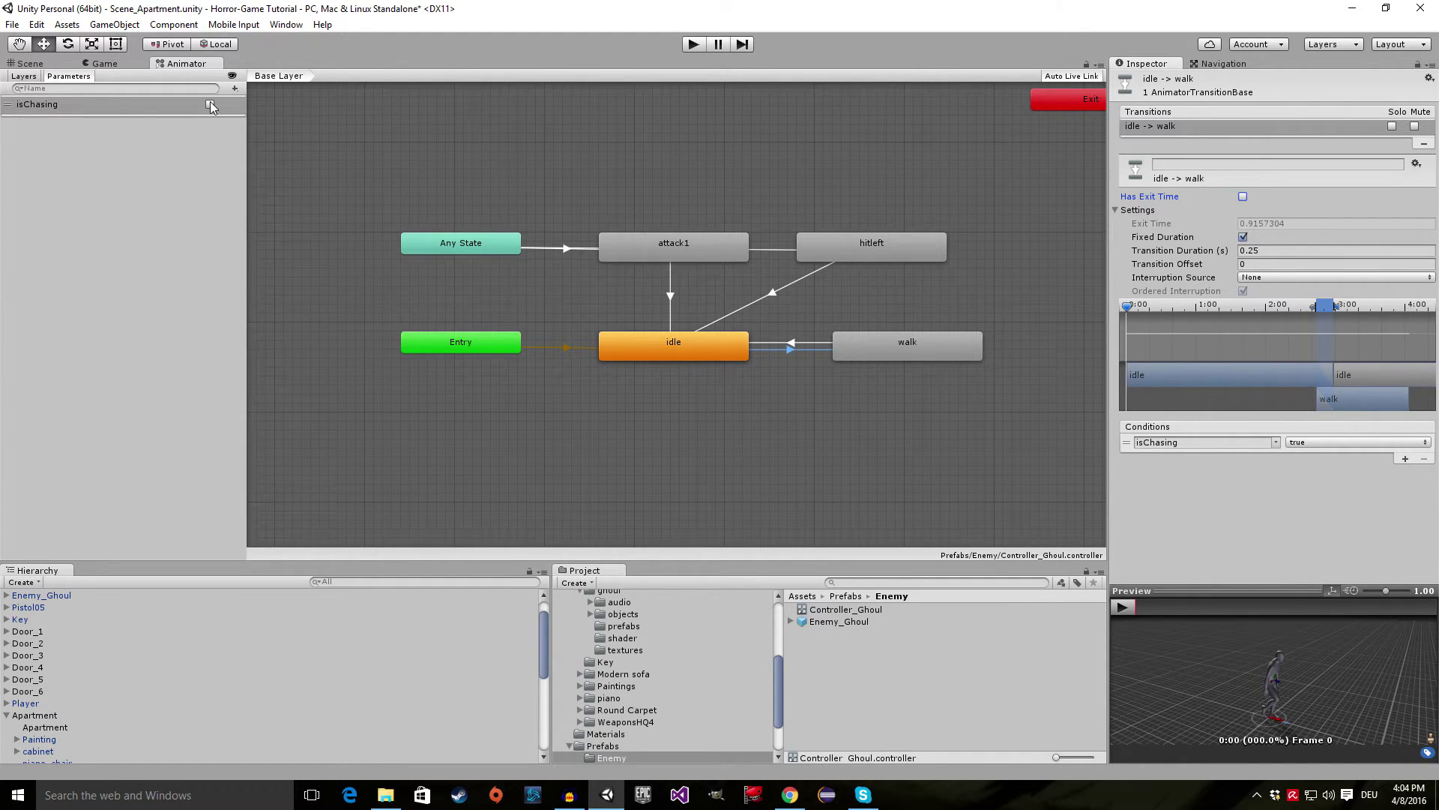
left_click_drag(1288, 694, 1235, 628)
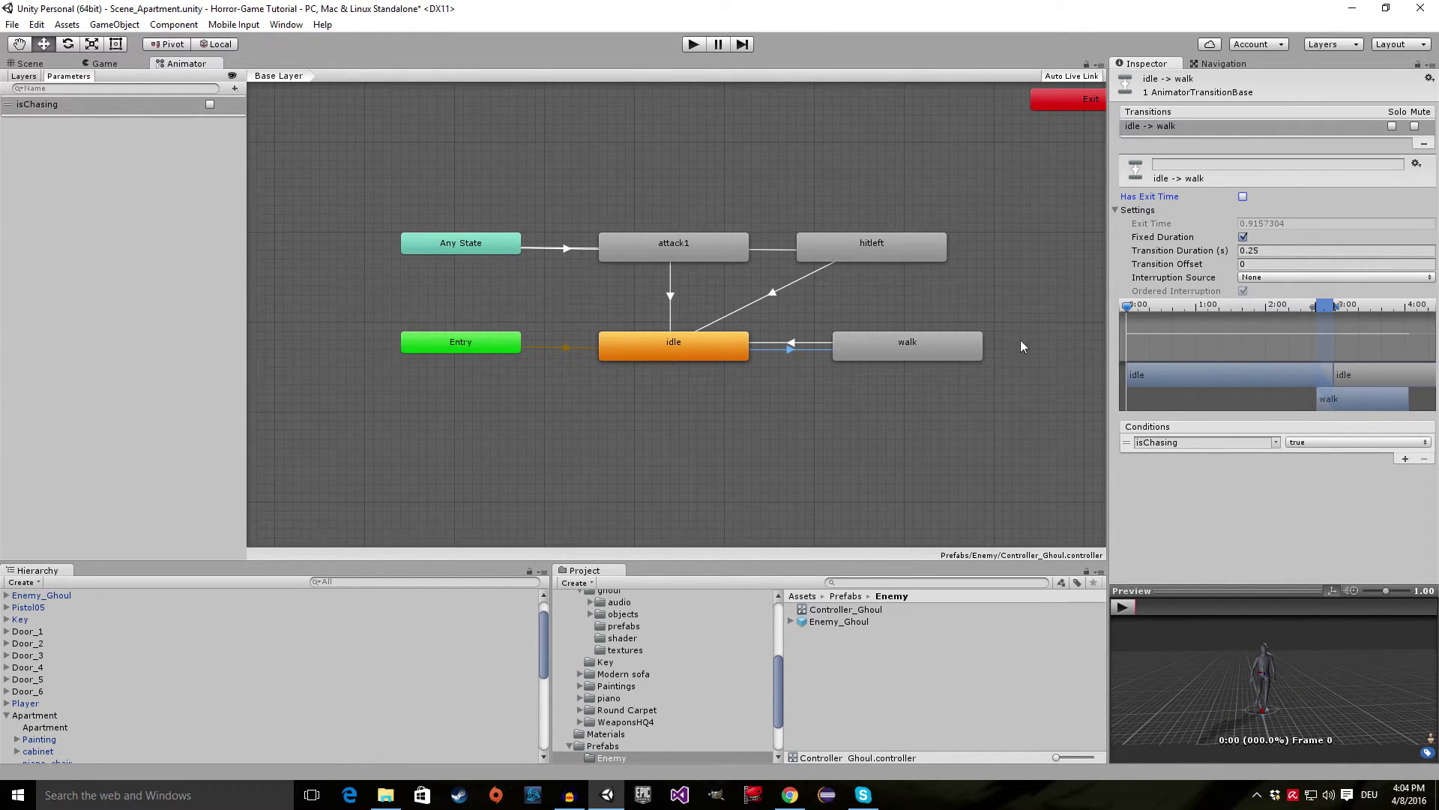
- Give walk-to-idle an isChasing = false condition and switch off Has Exit Time
left_click(798, 342)
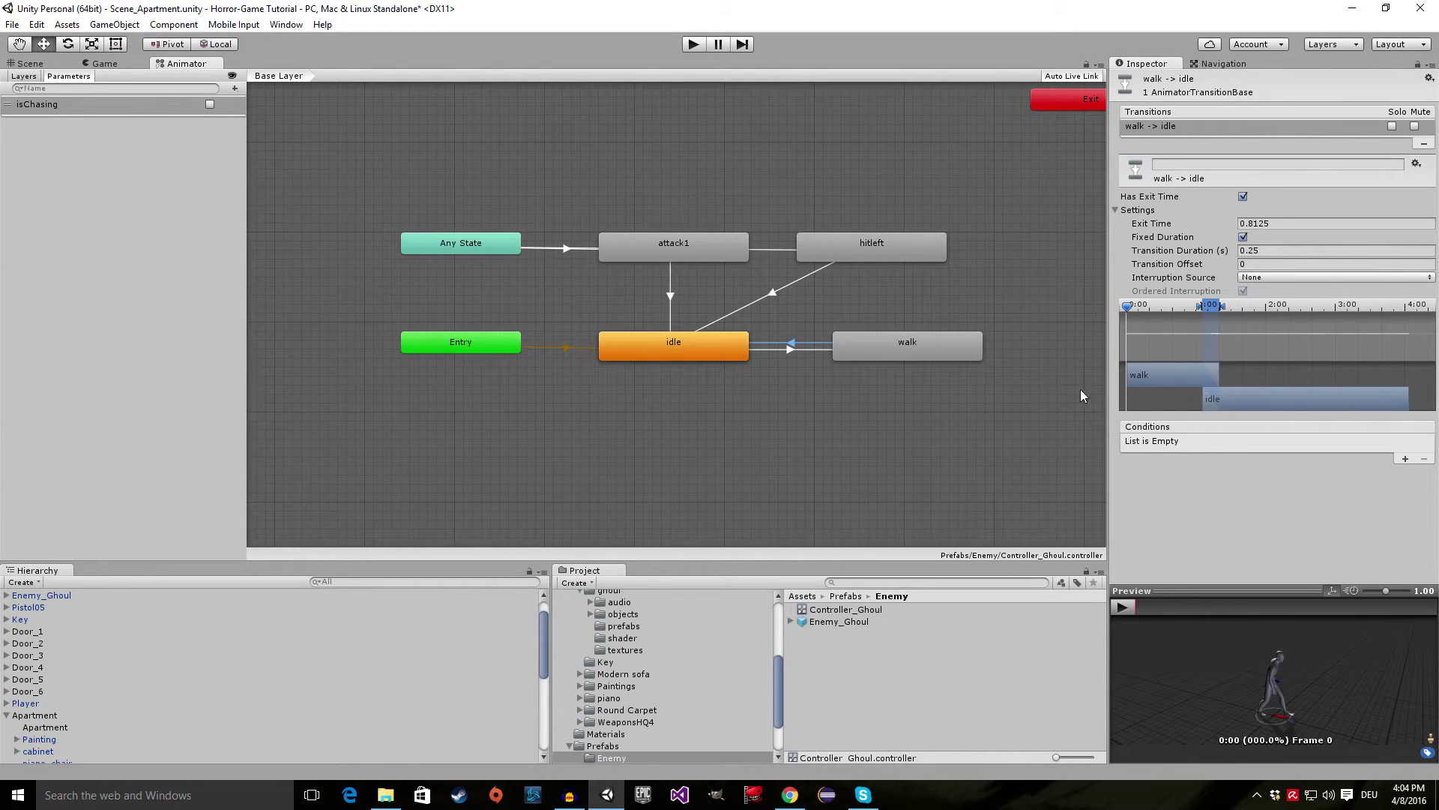
left_click(1405, 458)
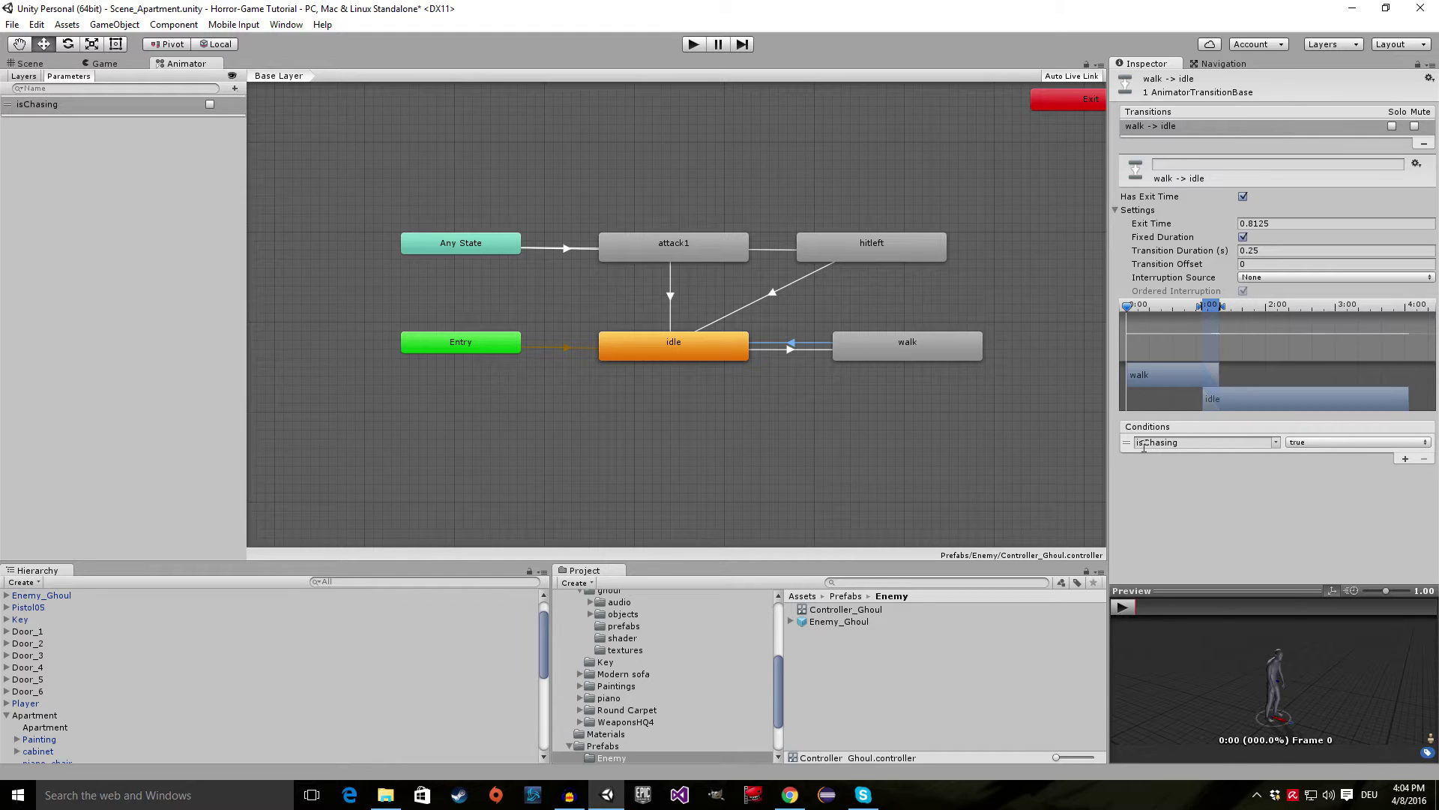
left_click(1305, 444)
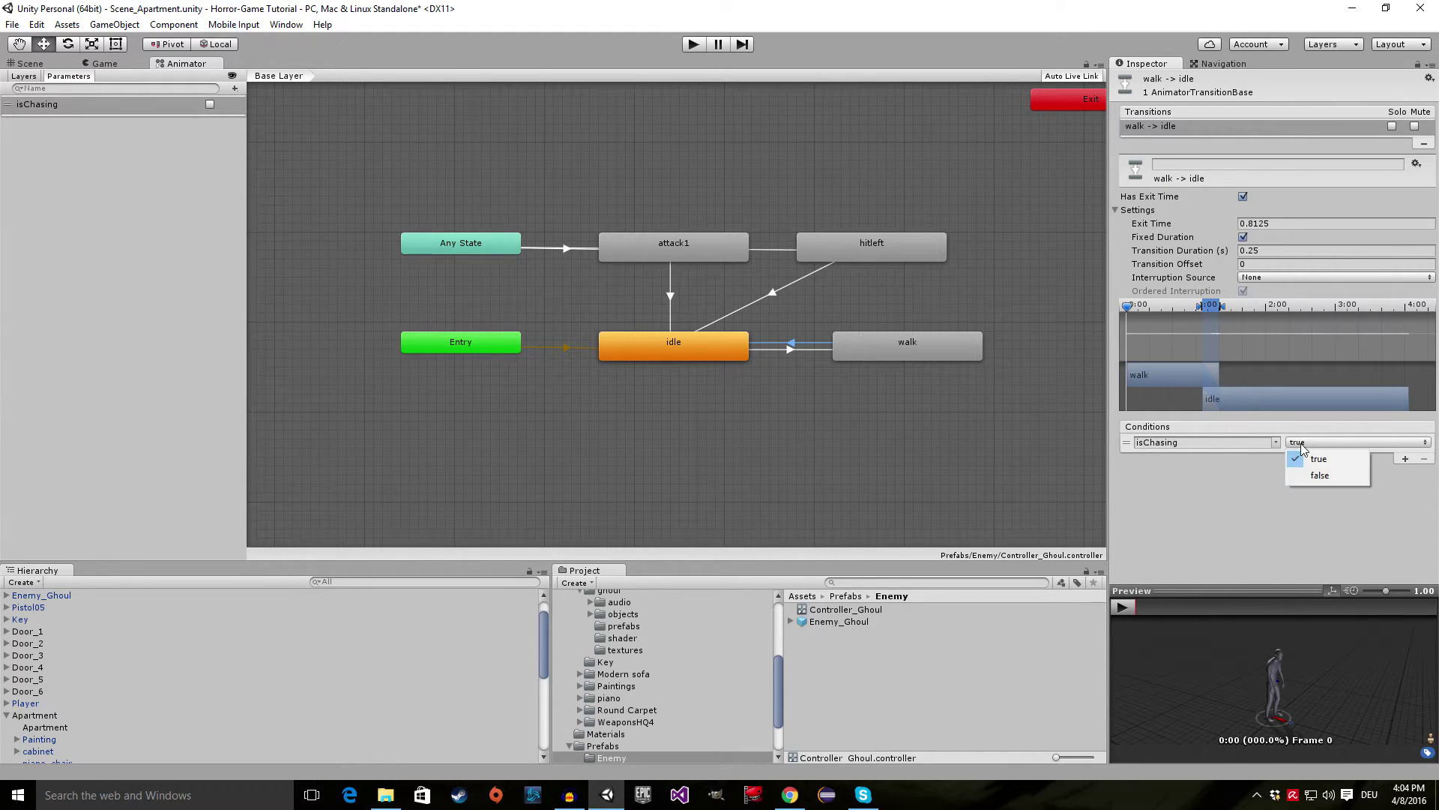
left_click(1311, 475)
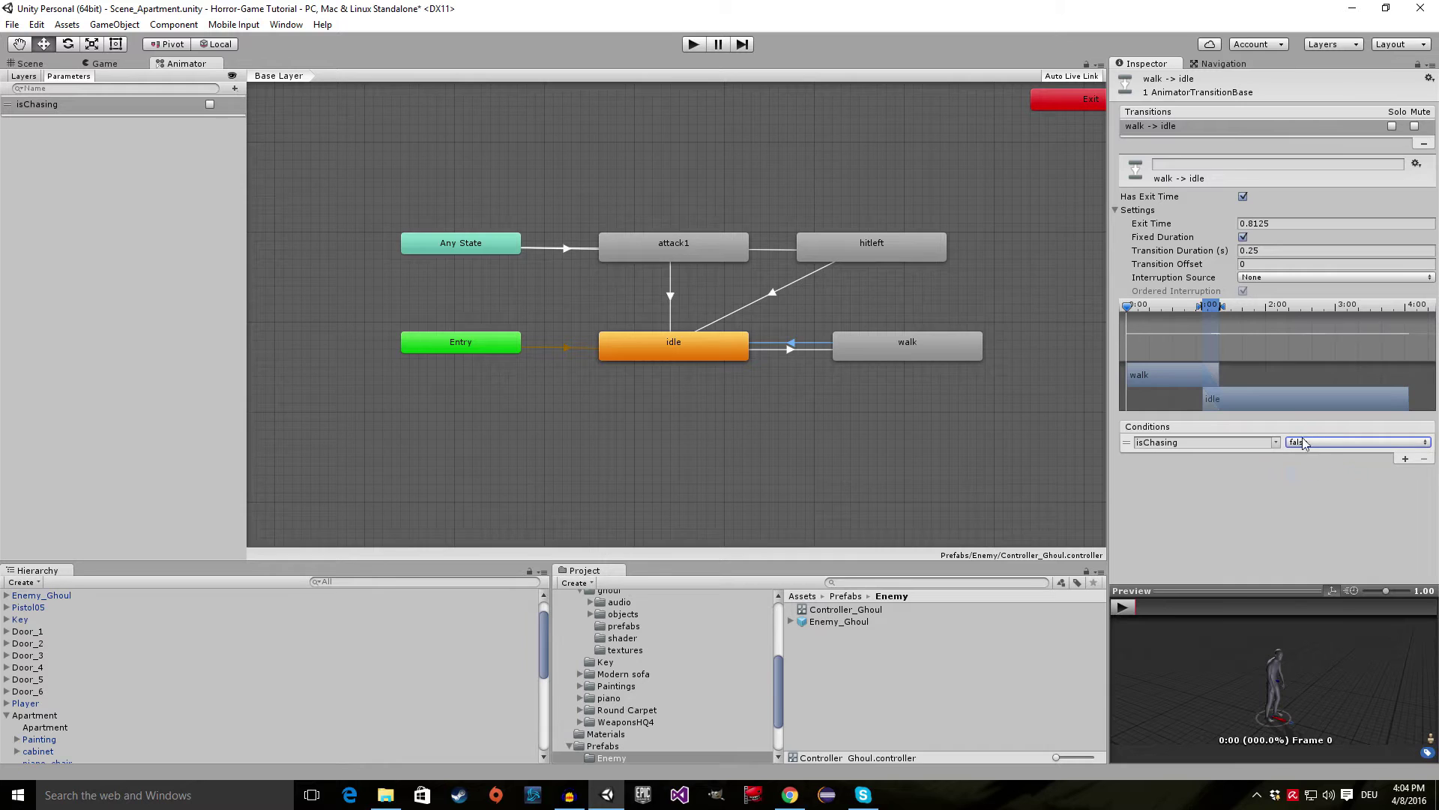
left_click(1243, 197)
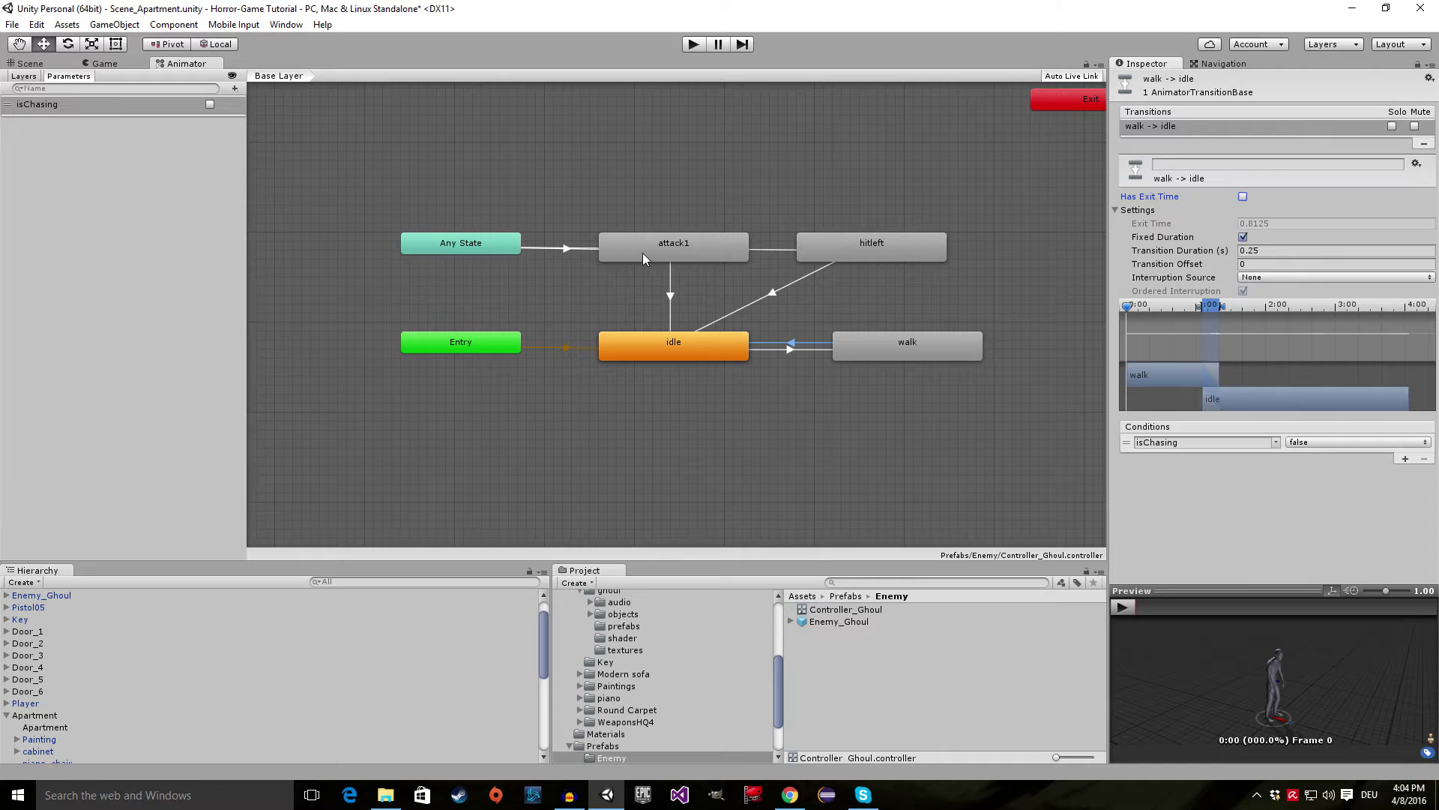
- Drag Any State above attack1, then inspect its hitleft and attack1 transitions and both states
left_click(678, 251)
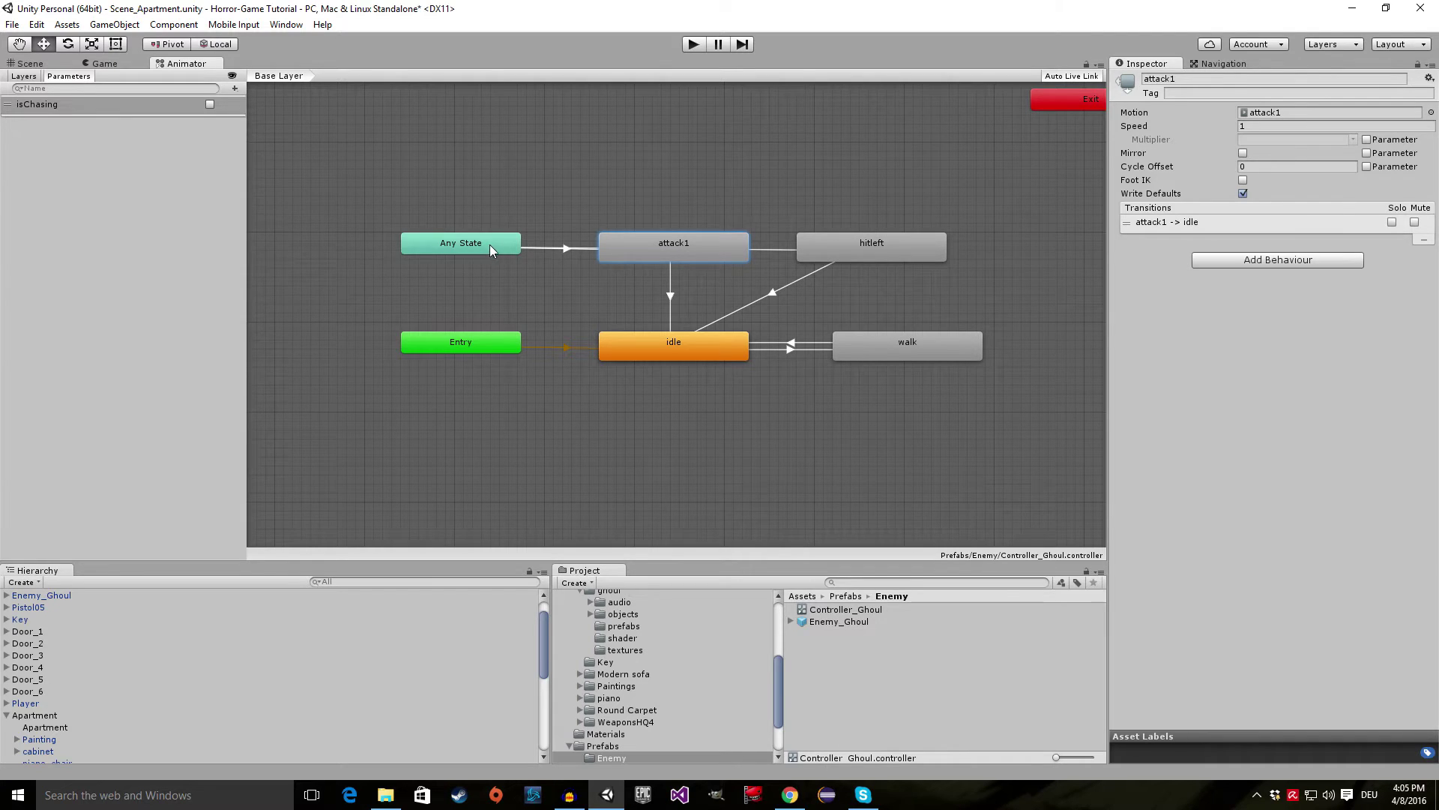
left_click_drag(490, 248, 811, 126)
left_click(819, 190)
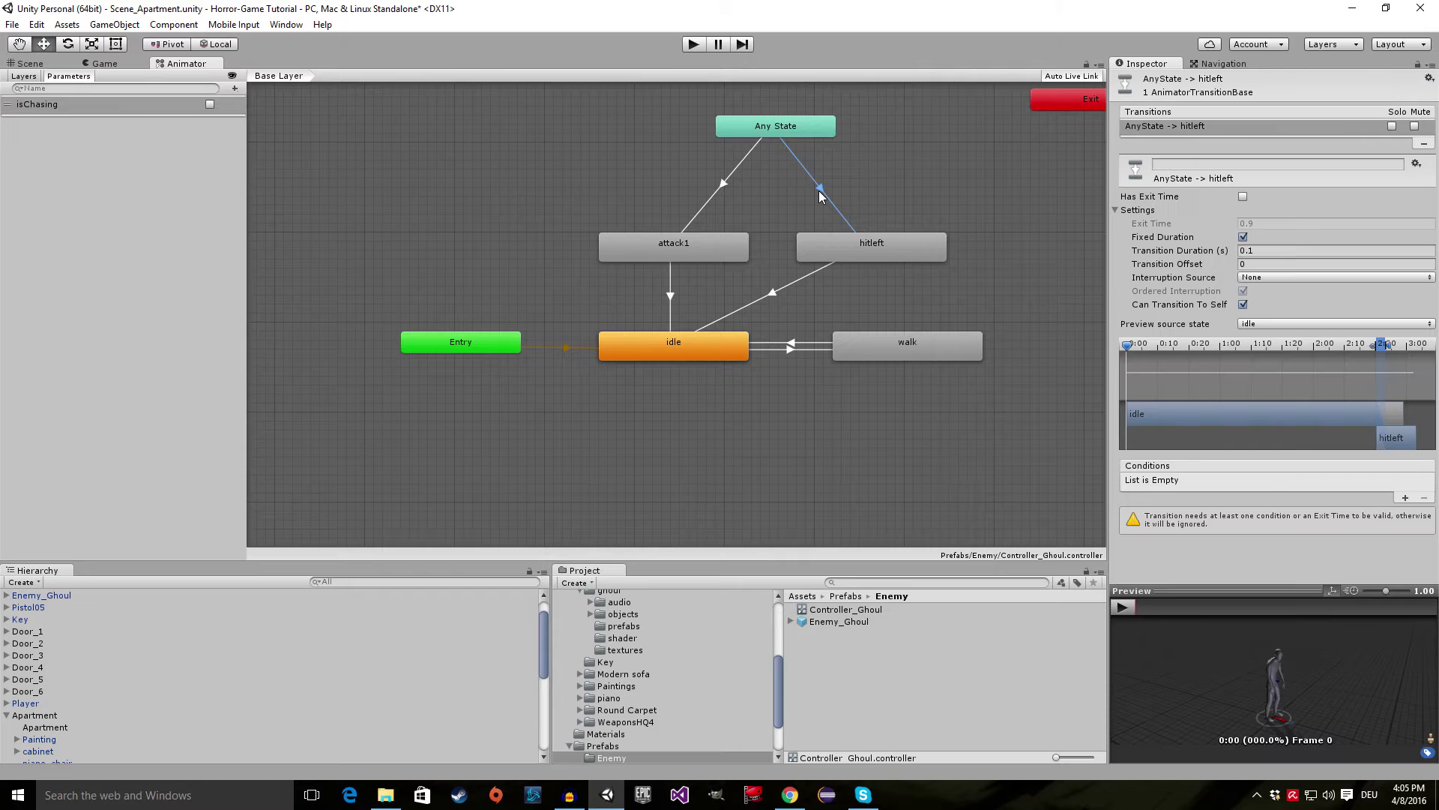
left_click(721, 187)
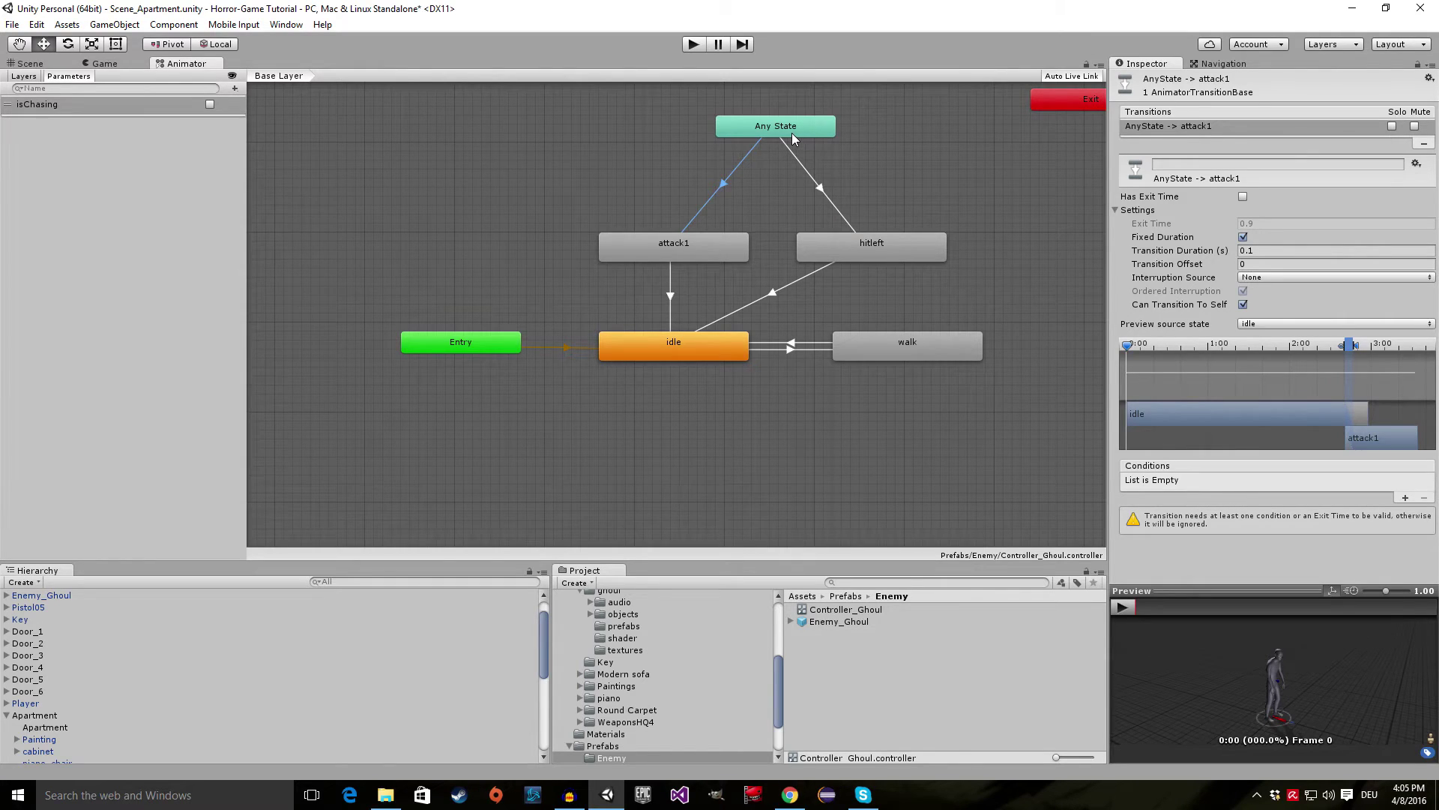
left_click(696, 245)
left_click(857, 250)
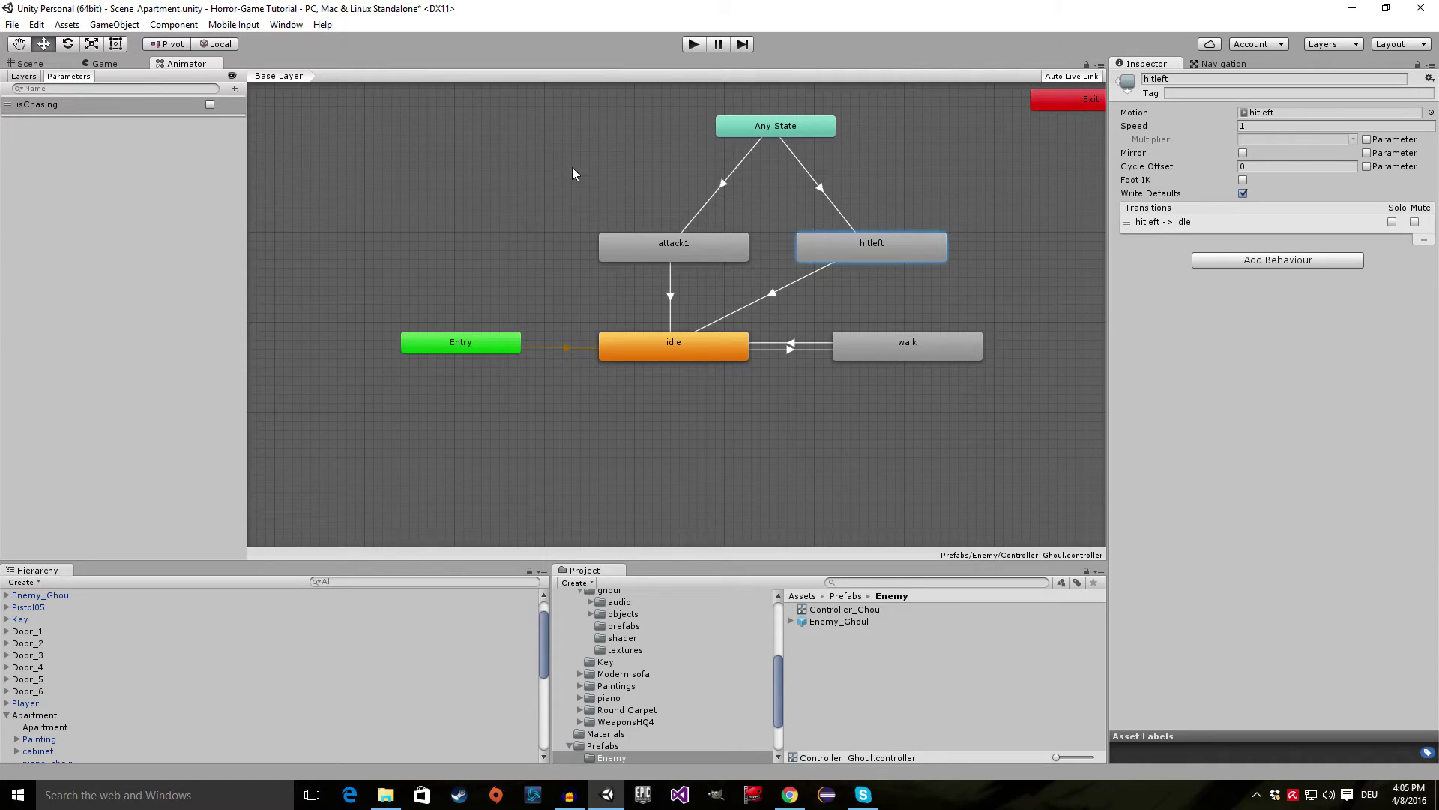
- Add a Trigger parameter named 'Attack' and widen the parameters list
left_click(235, 88)
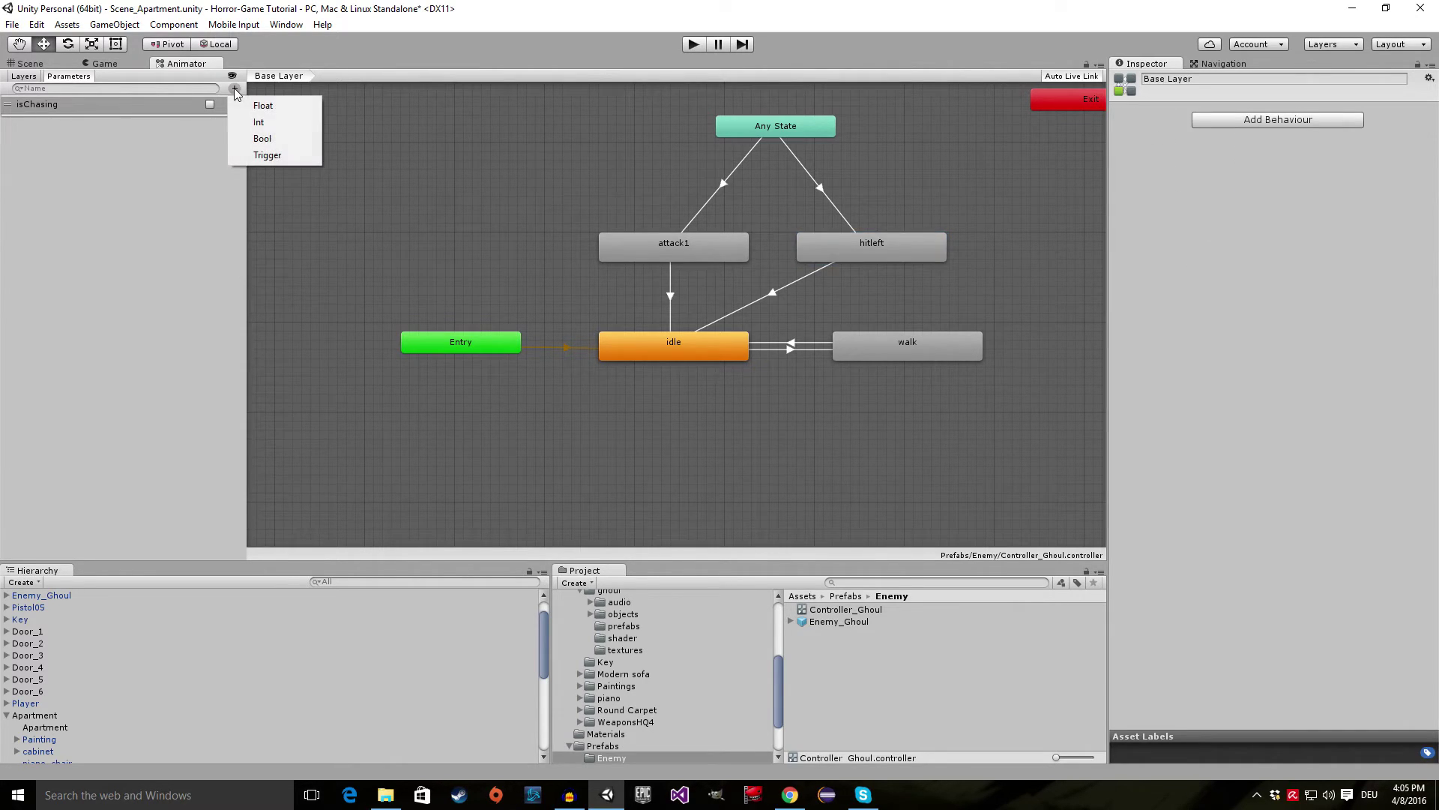
left_click(238, 154)
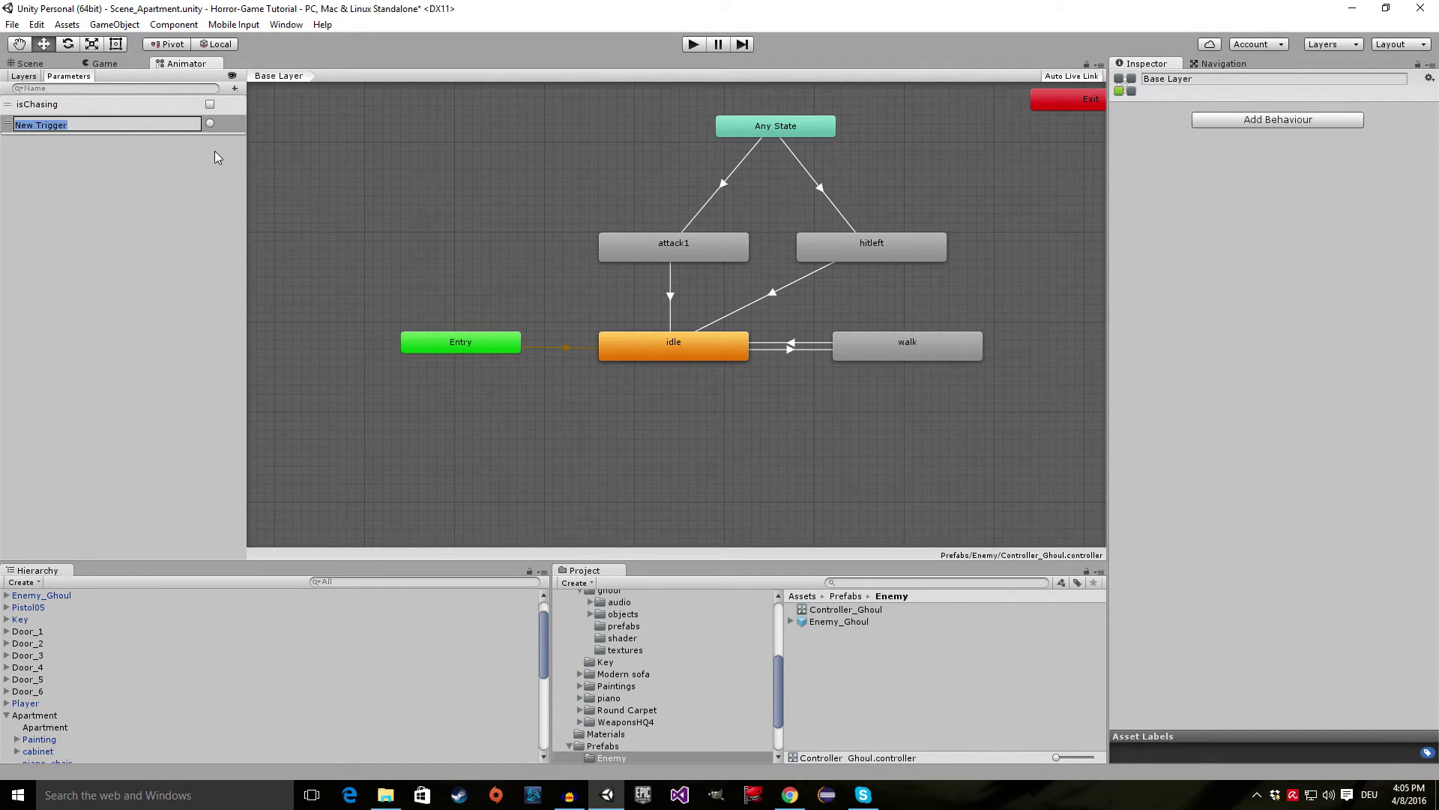
type("A")
key("BackSpace")
type("Attack")
key("Return")
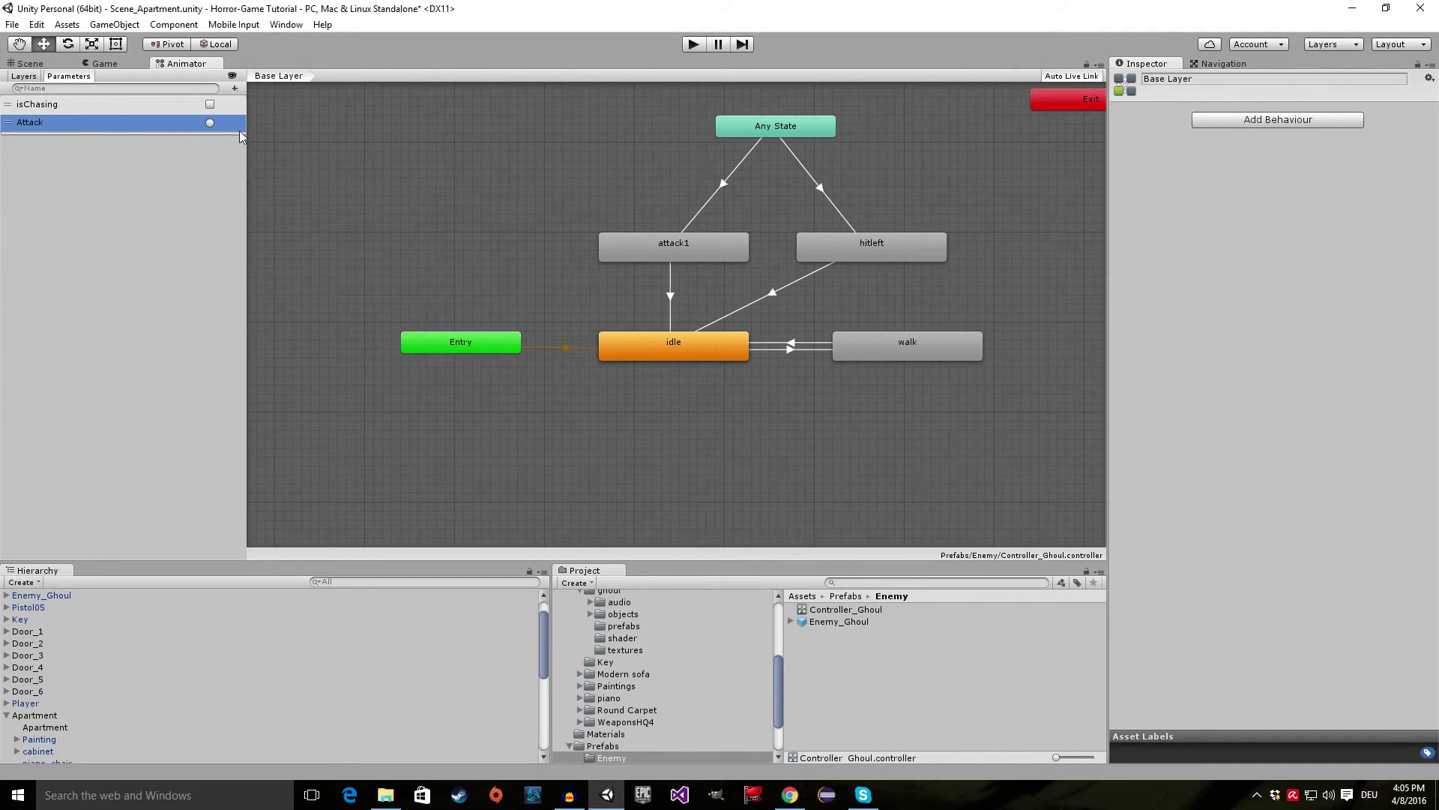
mouse_move(247, 158)
left_mouse_down()
mouse_move(267, 159)
mouse_move(222, 163)
left_mouse_up()
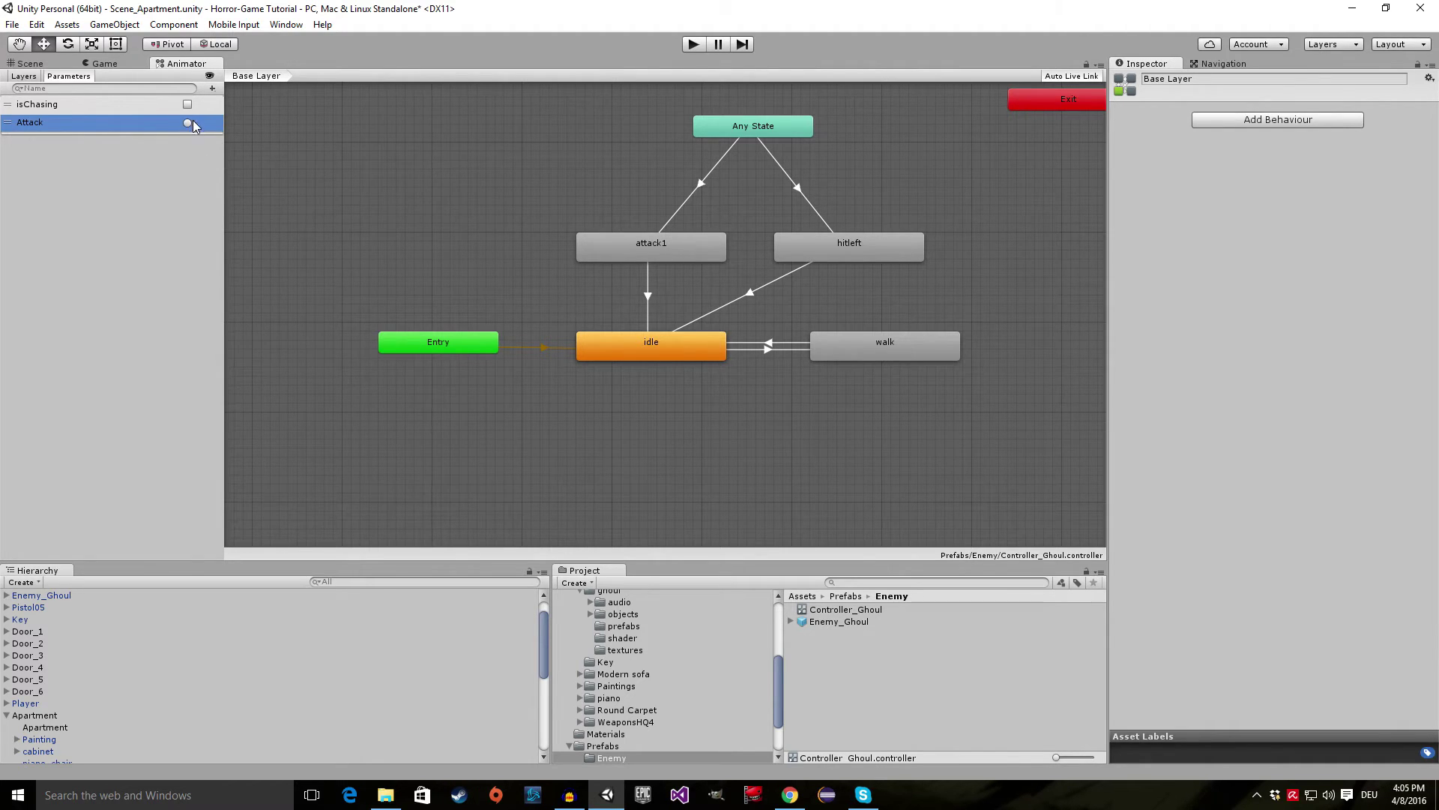
- Select the isChasing and Attack parameters, then inspect the Any State to attack1 transition
left_click(164, 109)
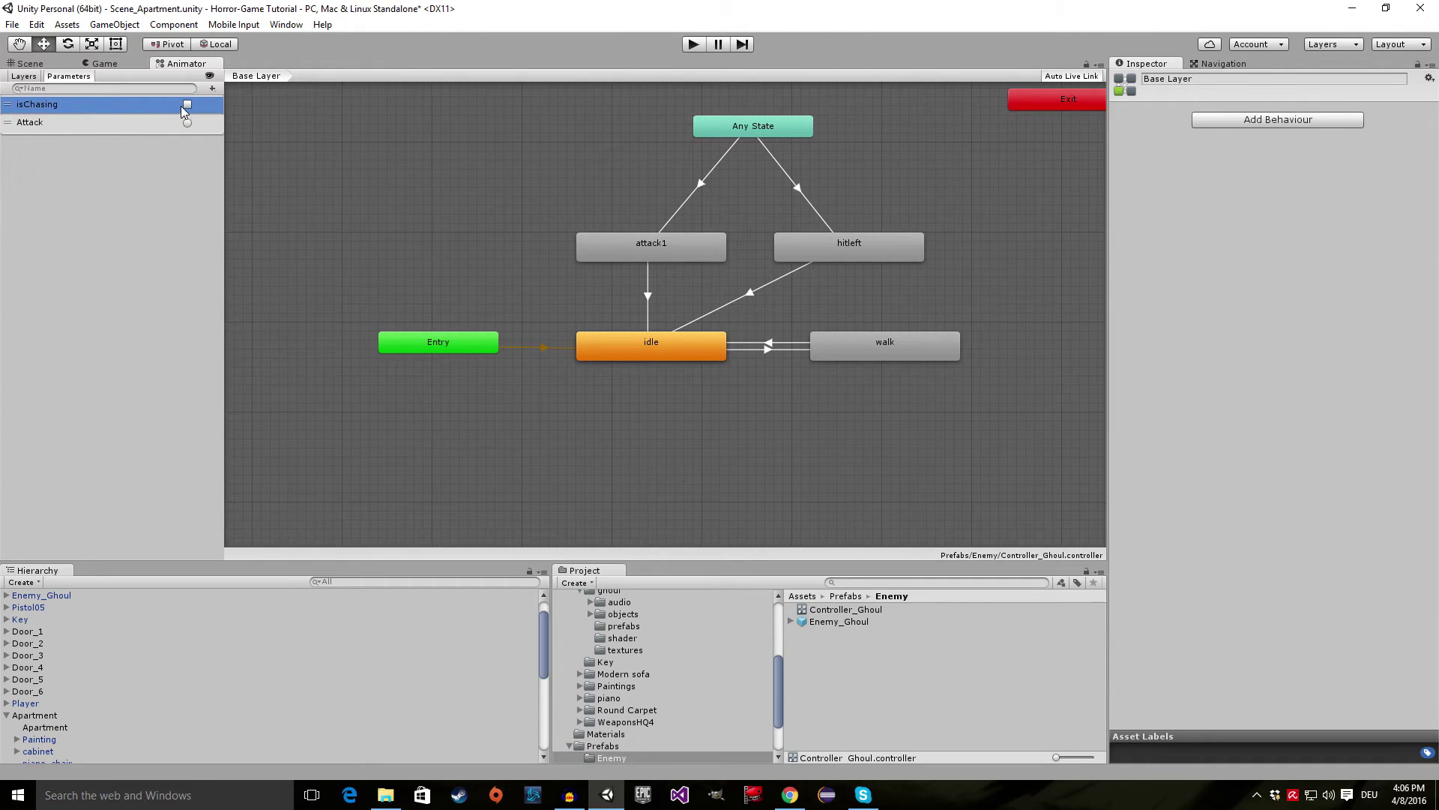
left_click(138, 123)
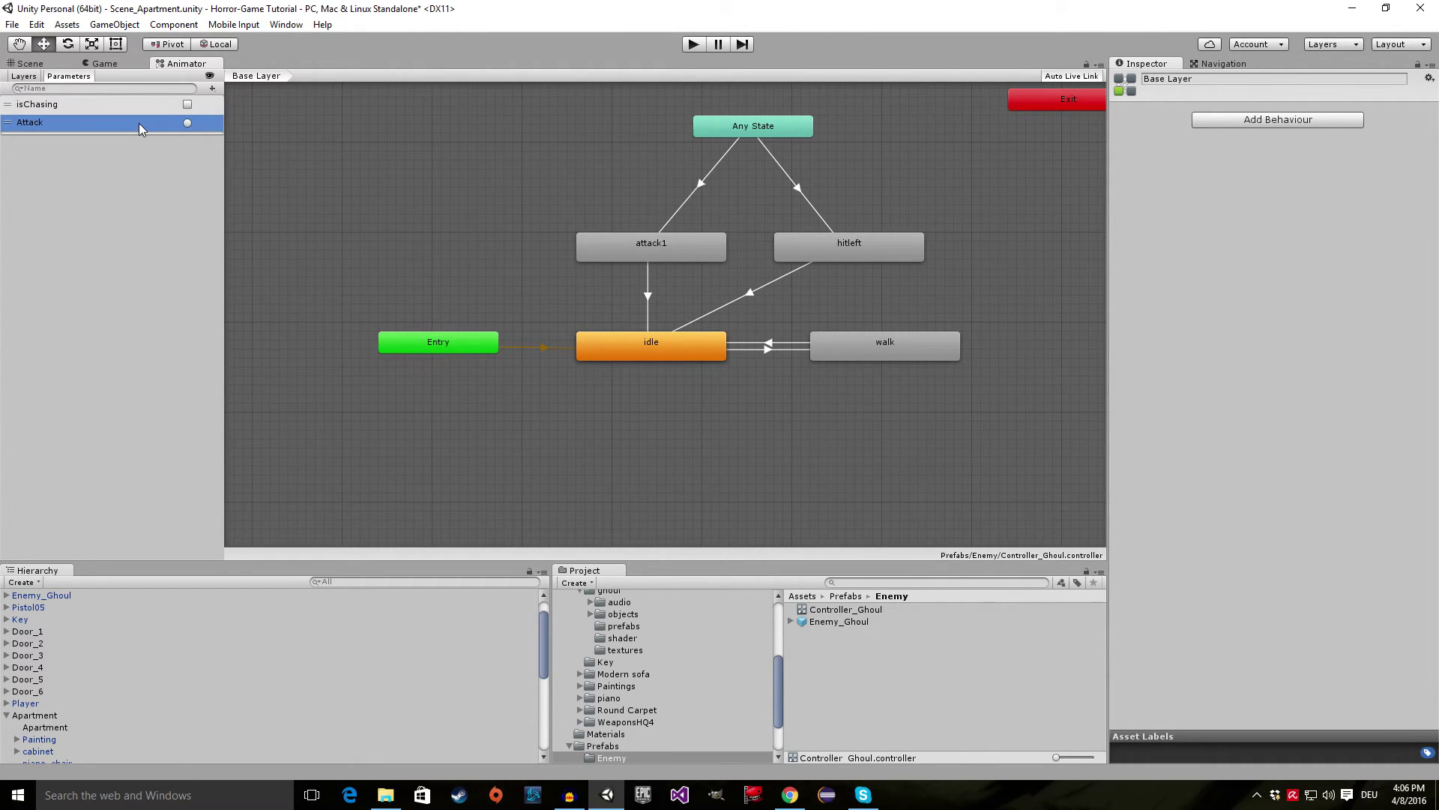
left_click(165, 108)
left_click(168, 123)
left_click(702, 188)
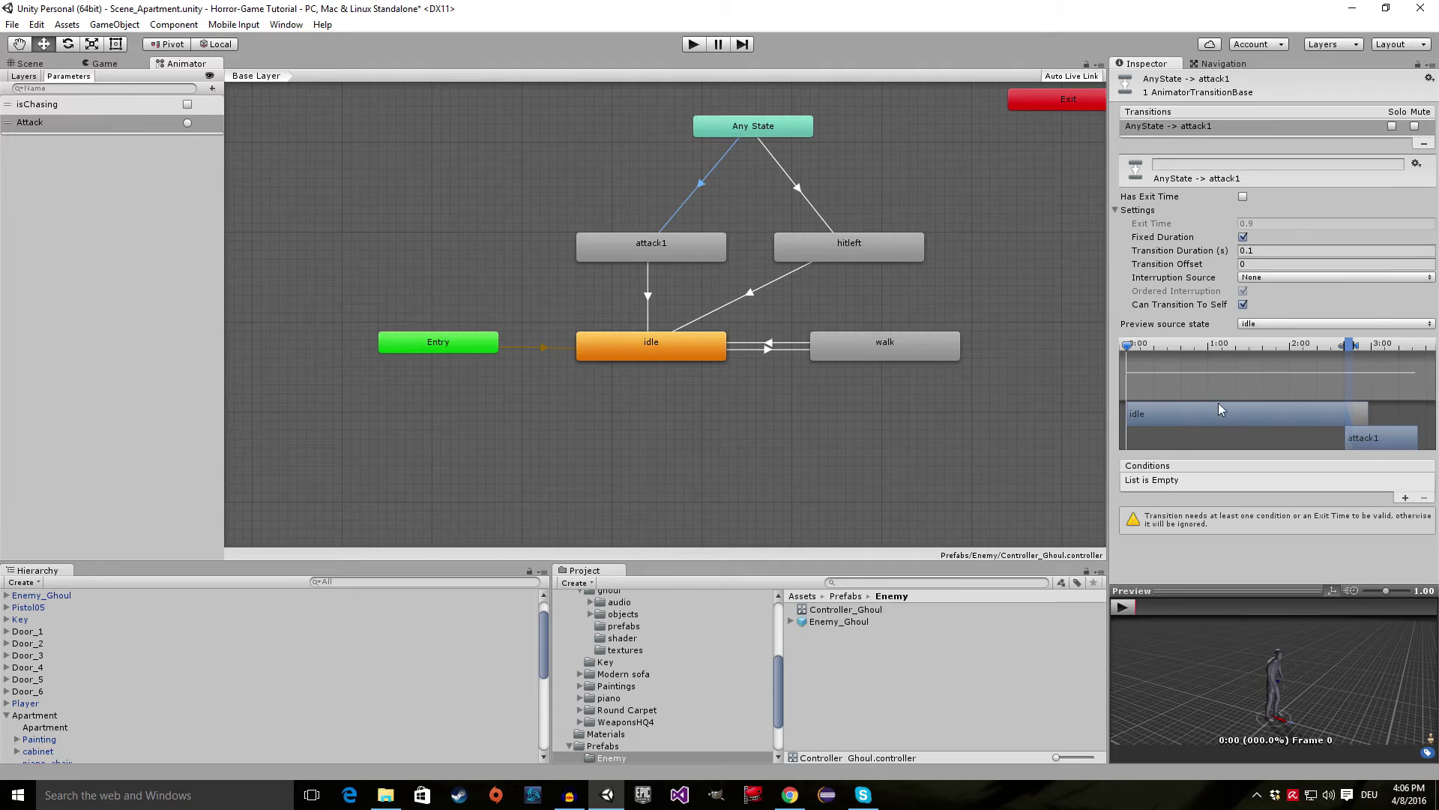
- Add a condition on the Attack trigger to the Any State to attack1 transition
left_click(1406, 498)
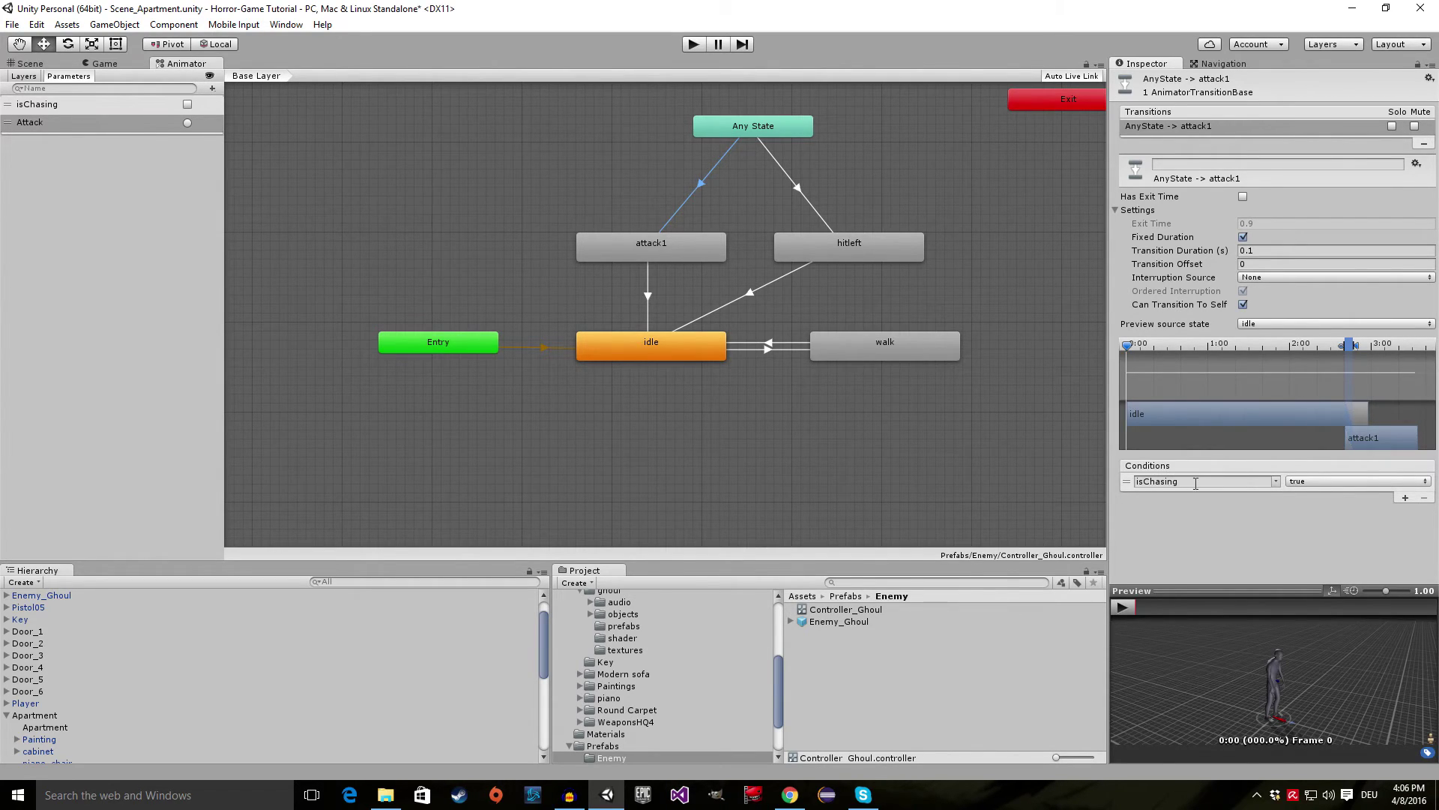
left_click(1277, 486)
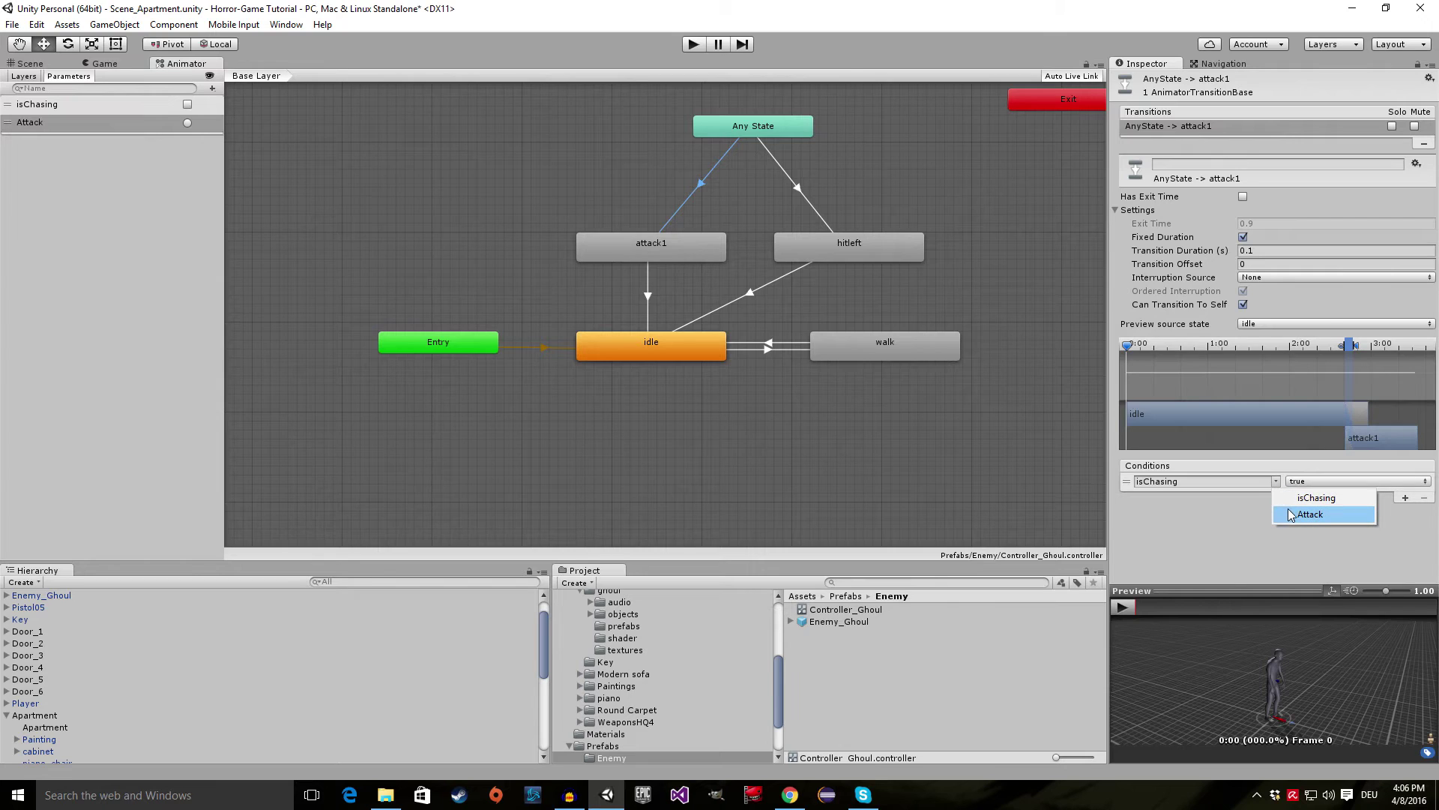
left_click(1291, 508)
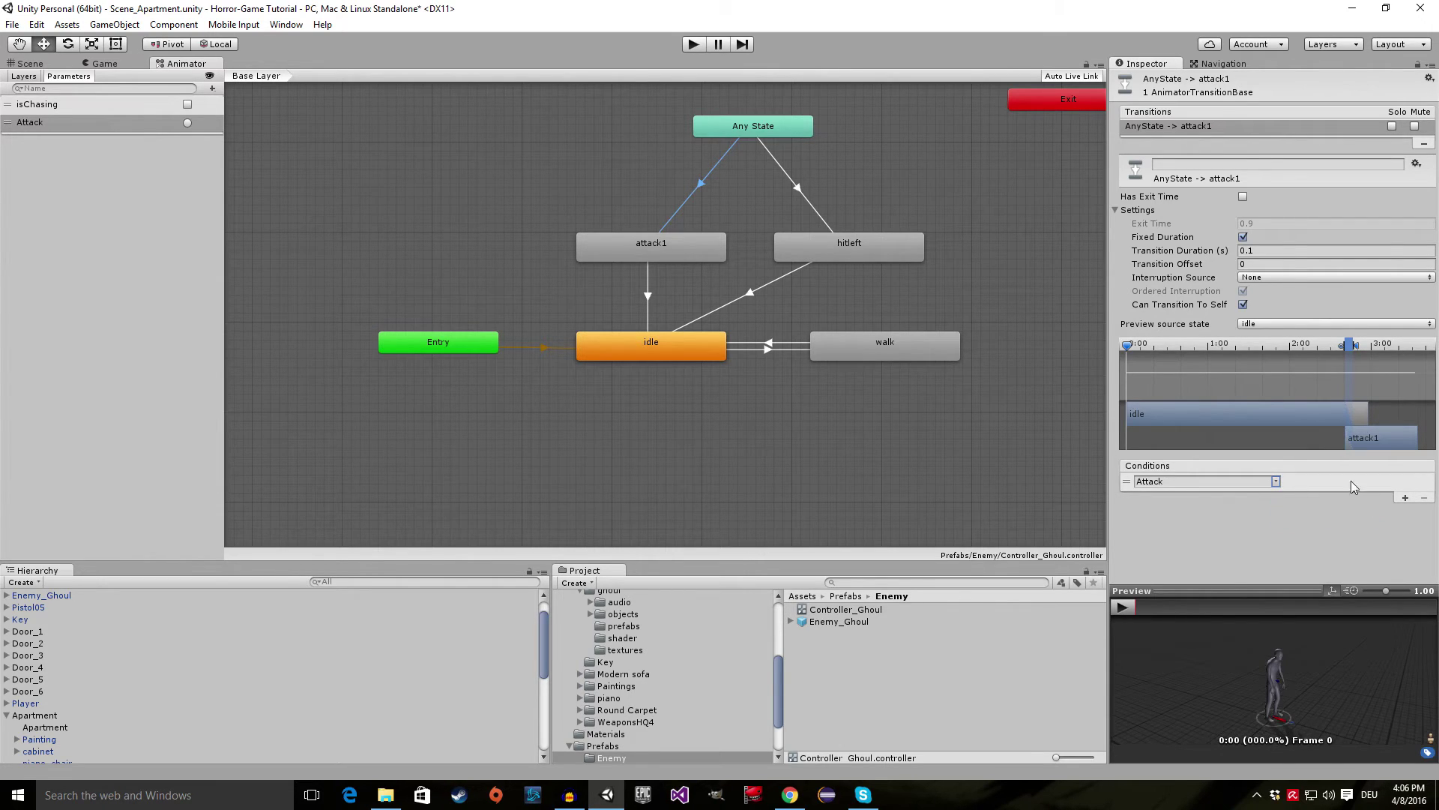
- Play the transition preview, orbit the ghoul to another side, then stop playback
left_click(1122, 608)
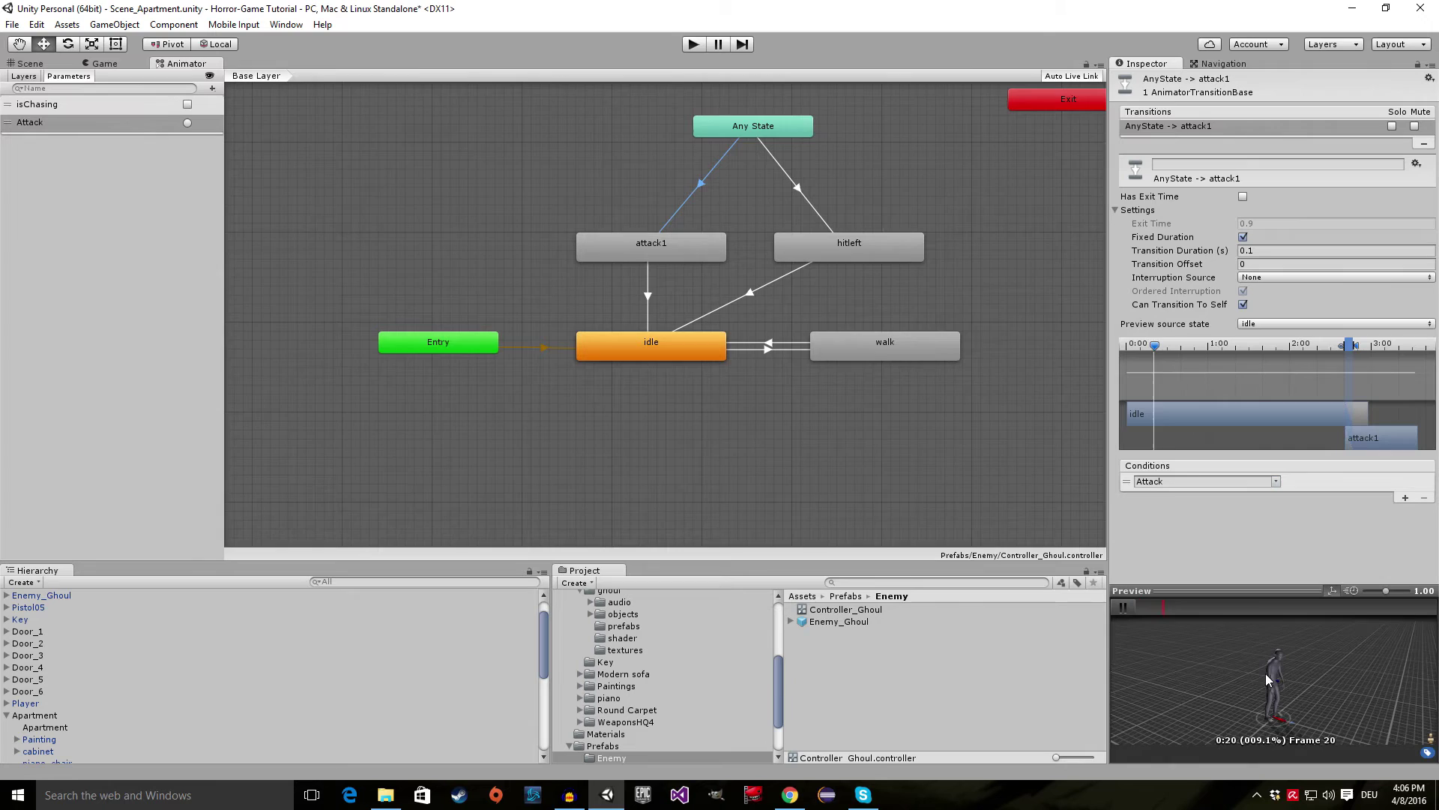
mouse_move(1169, 660)
left_mouse_down()
mouse_move(1264, 670)
mouse_move(1153, 653)
left_mouse_up()
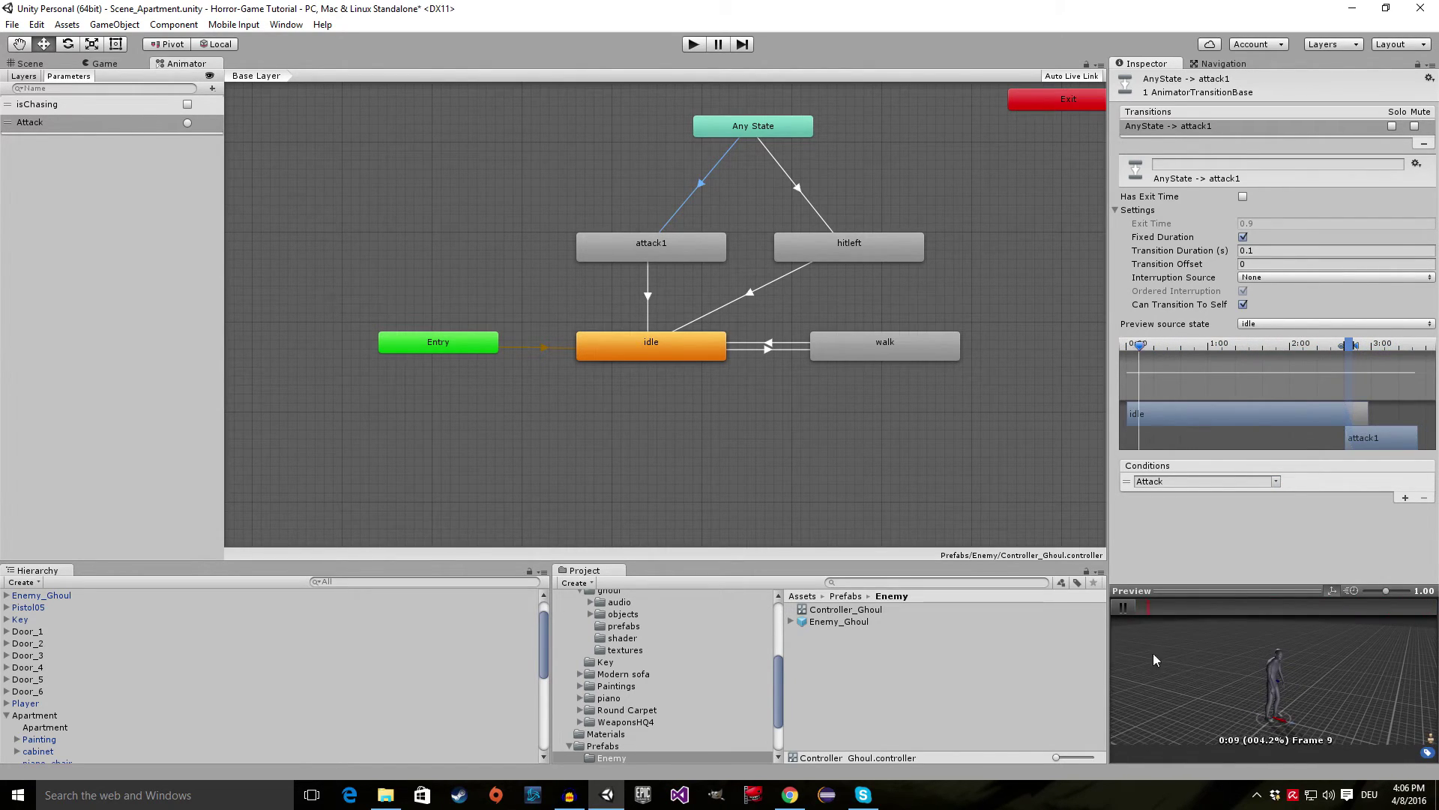
left_click(1123, 607)
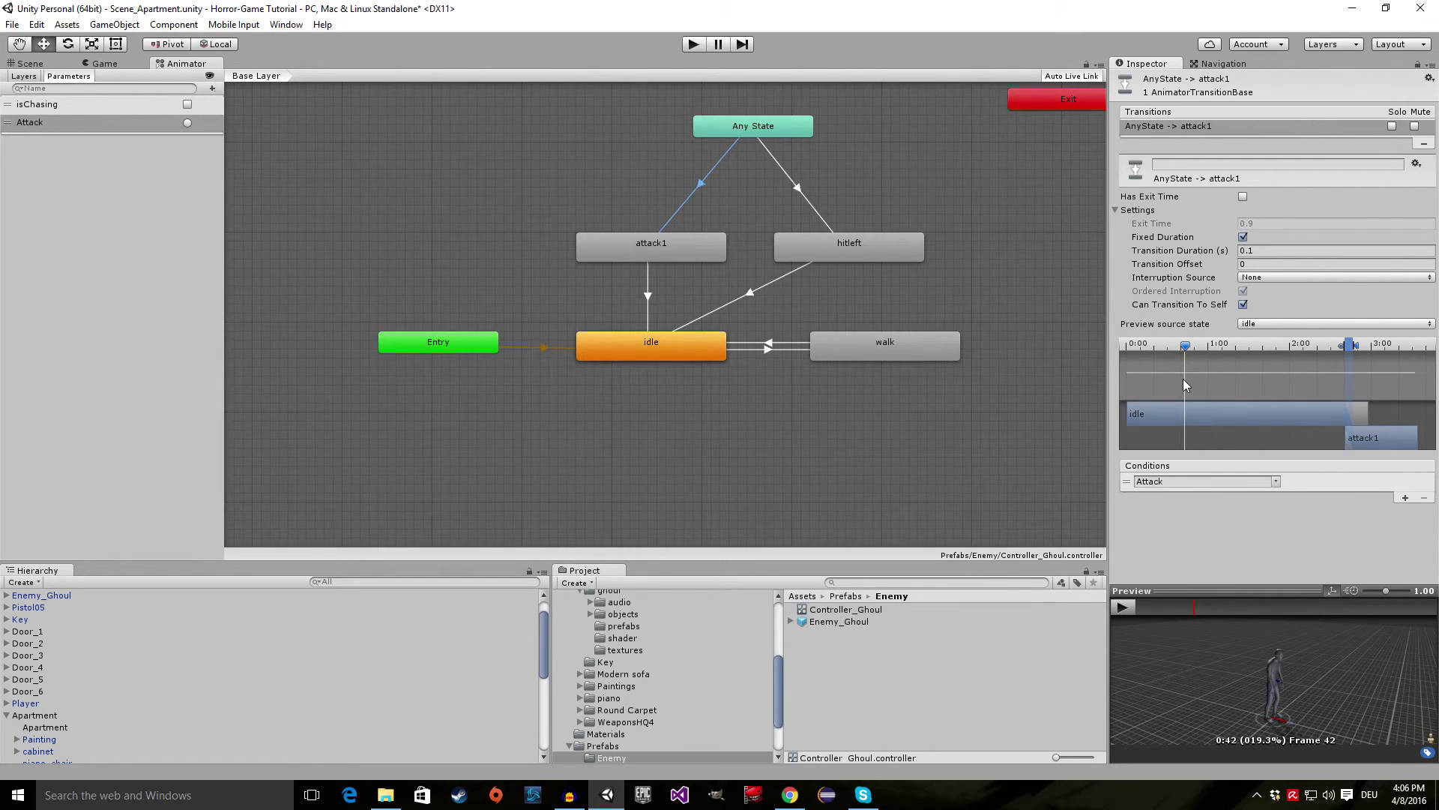
left_click(655, 253)
- Inspect the attack1-to-idle transition (exit time 0.7222224) and the Any State to hitleft transition
left_click(639, 346)
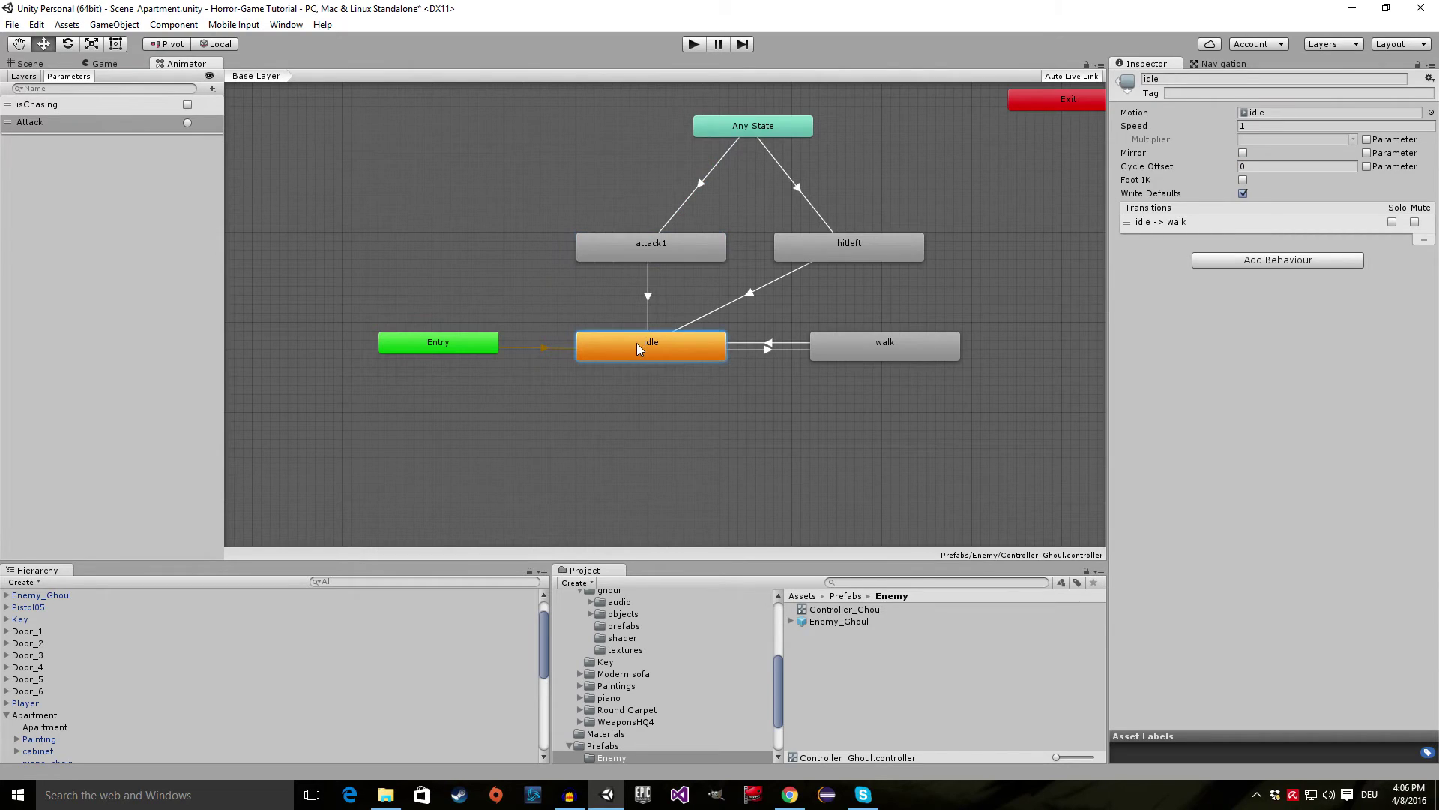
left_click(649, 293)
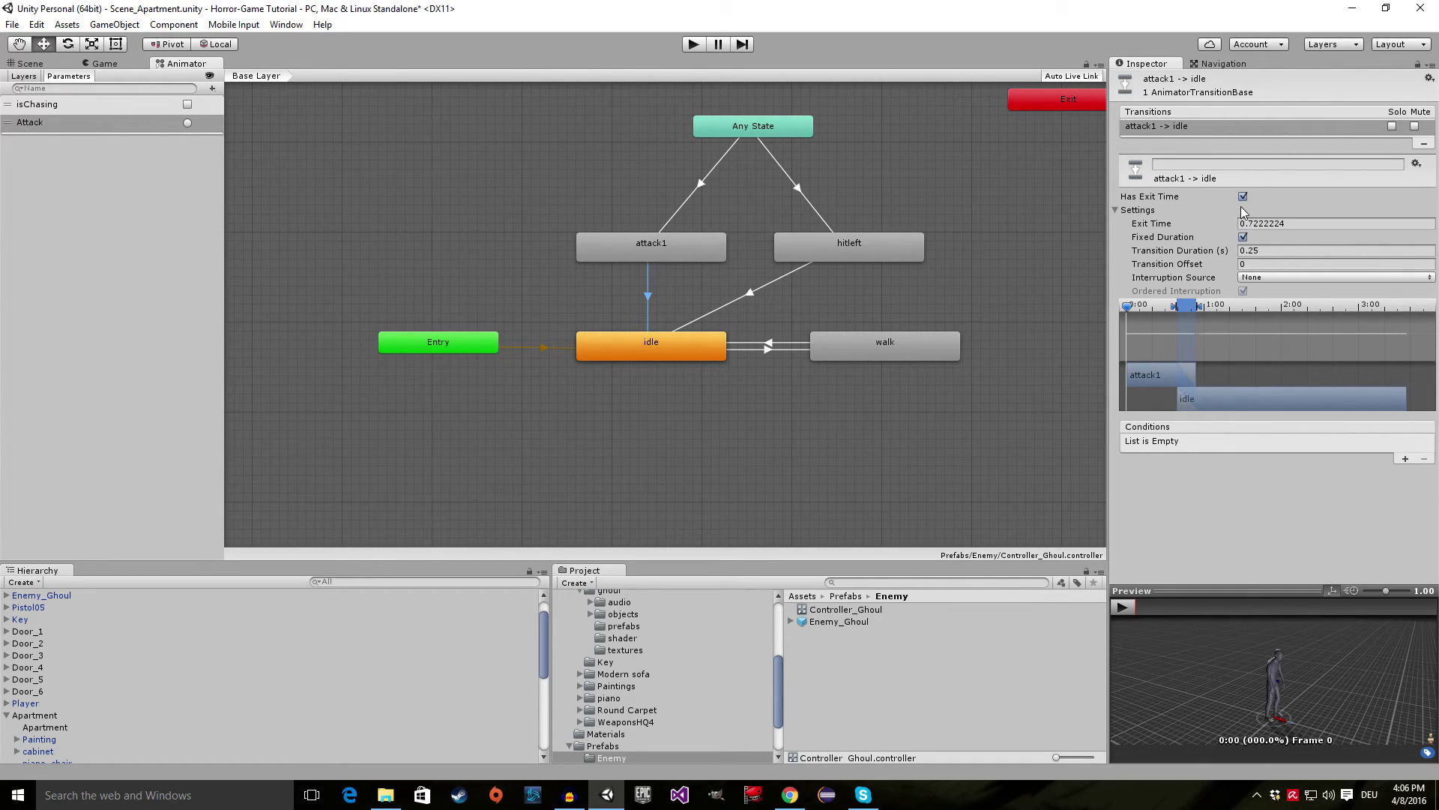
left_click(660, 254)
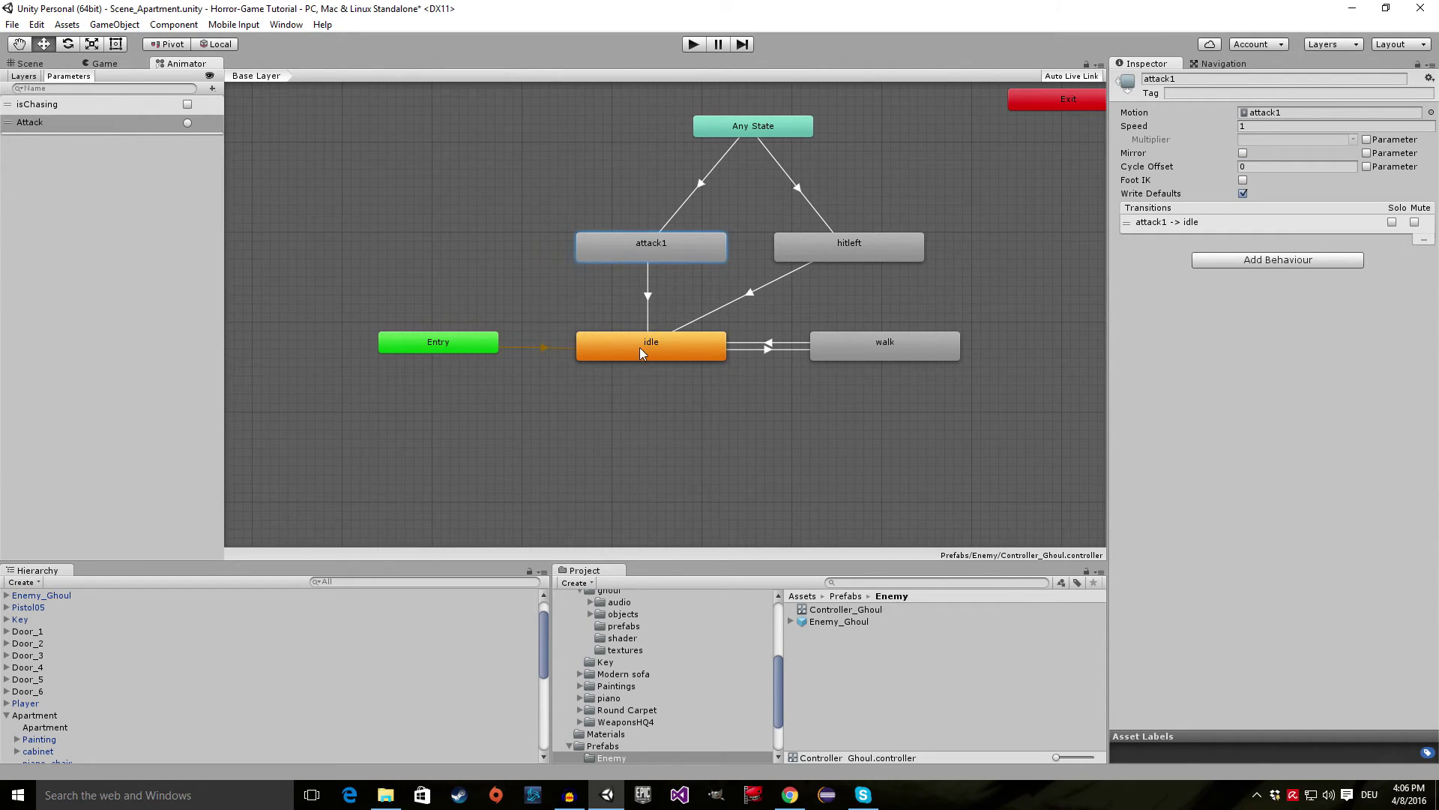
left_click(804, 191)
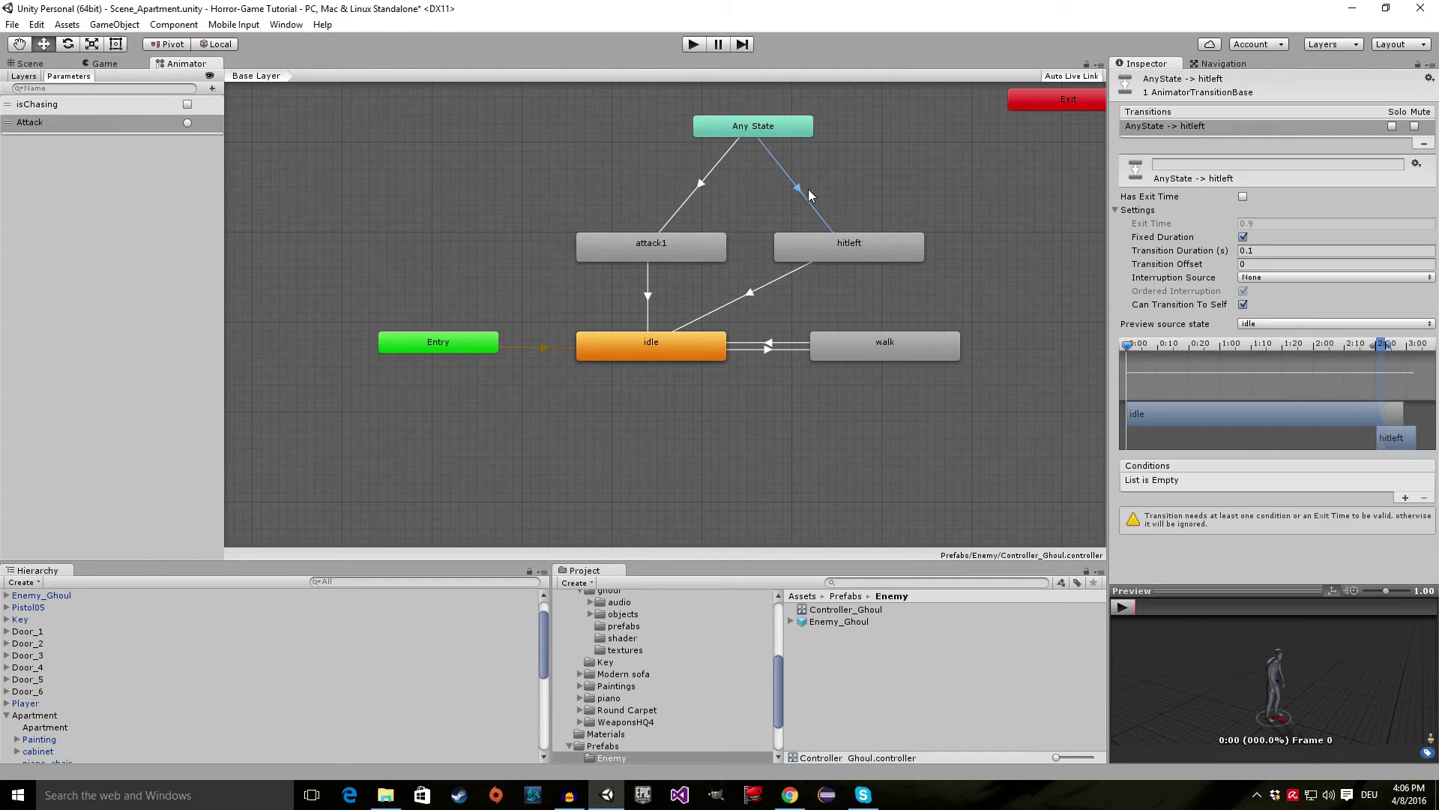
- Add a new Trigger parameter named isHit
left_click(213, 89)
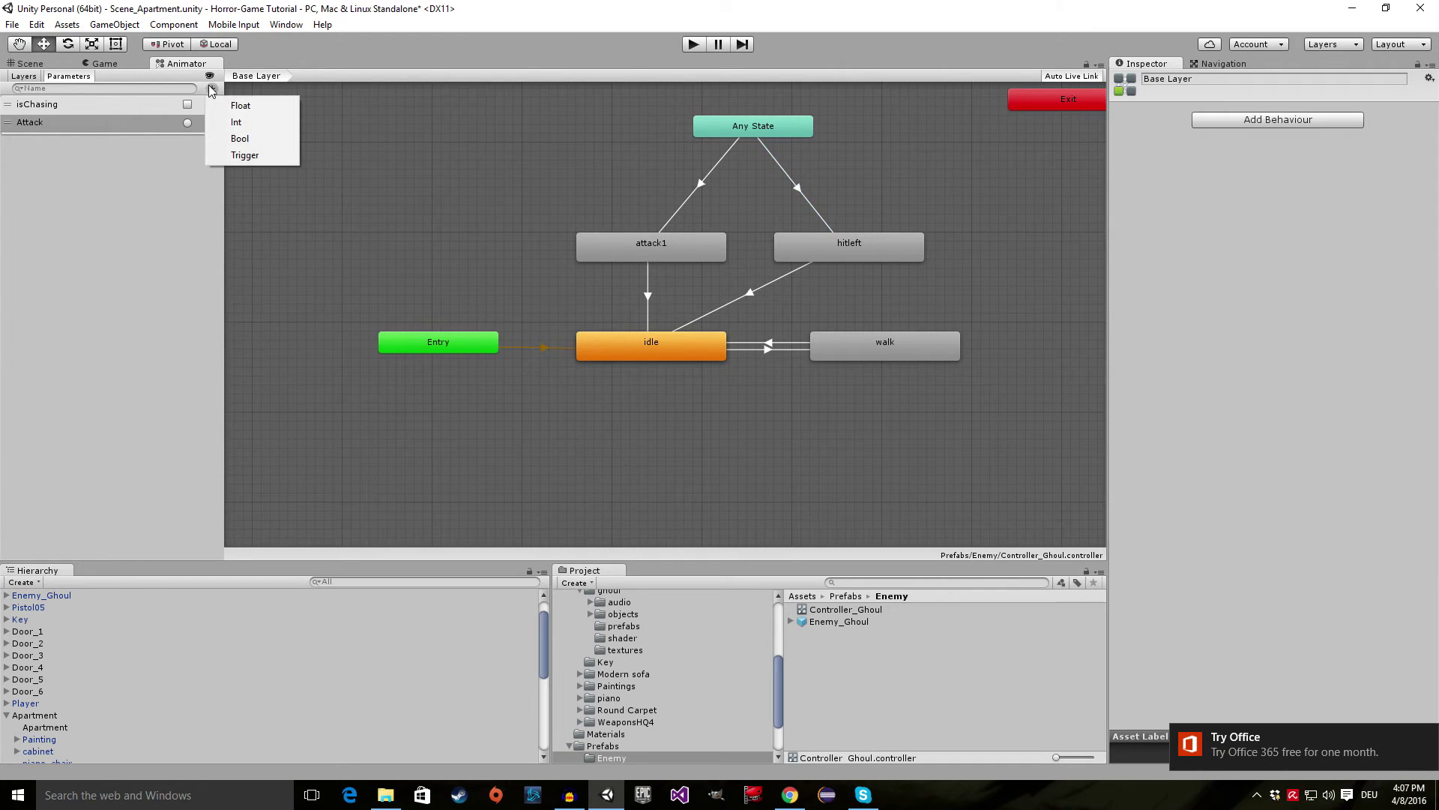
left_click(266, 159)
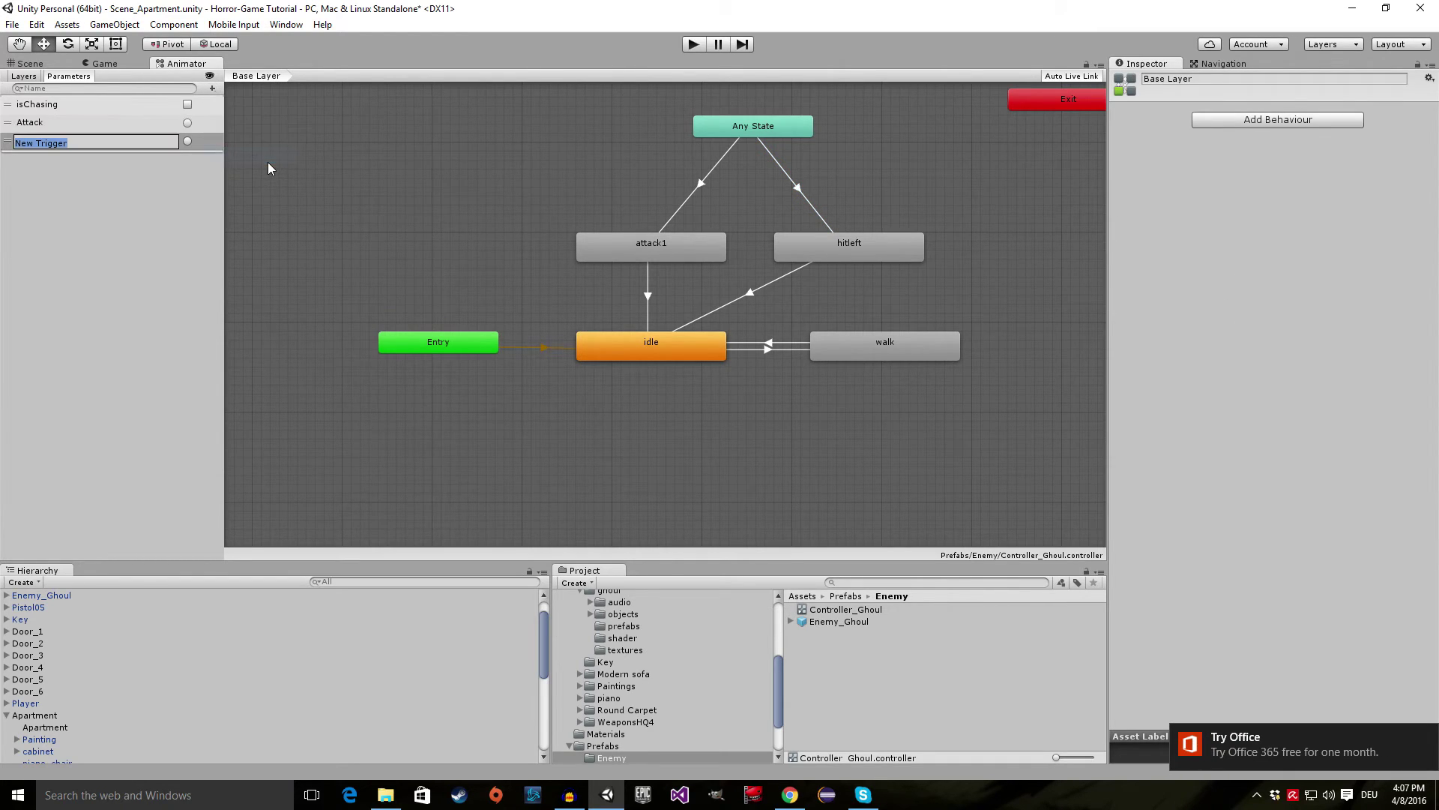
key("BackSpace")
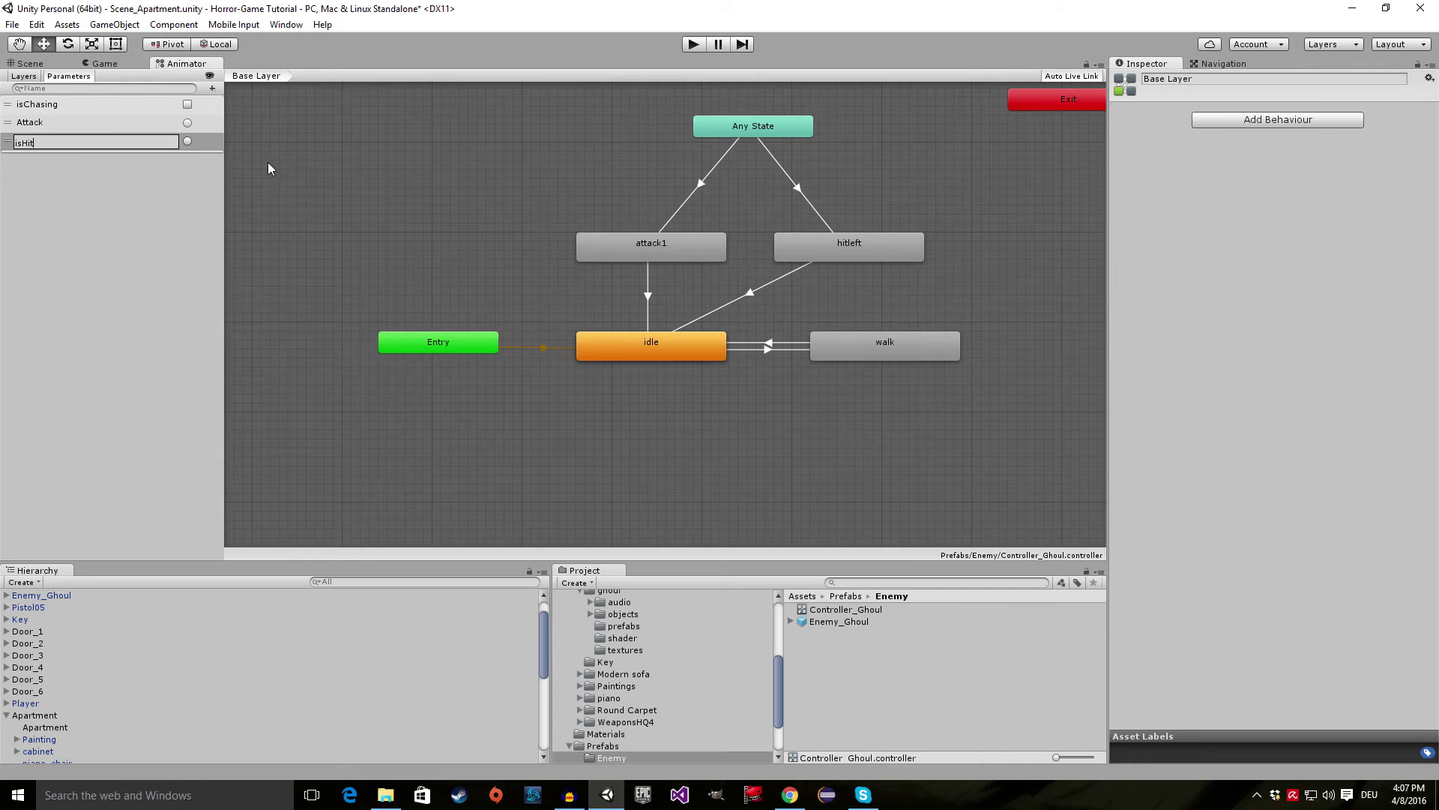
key("Return")
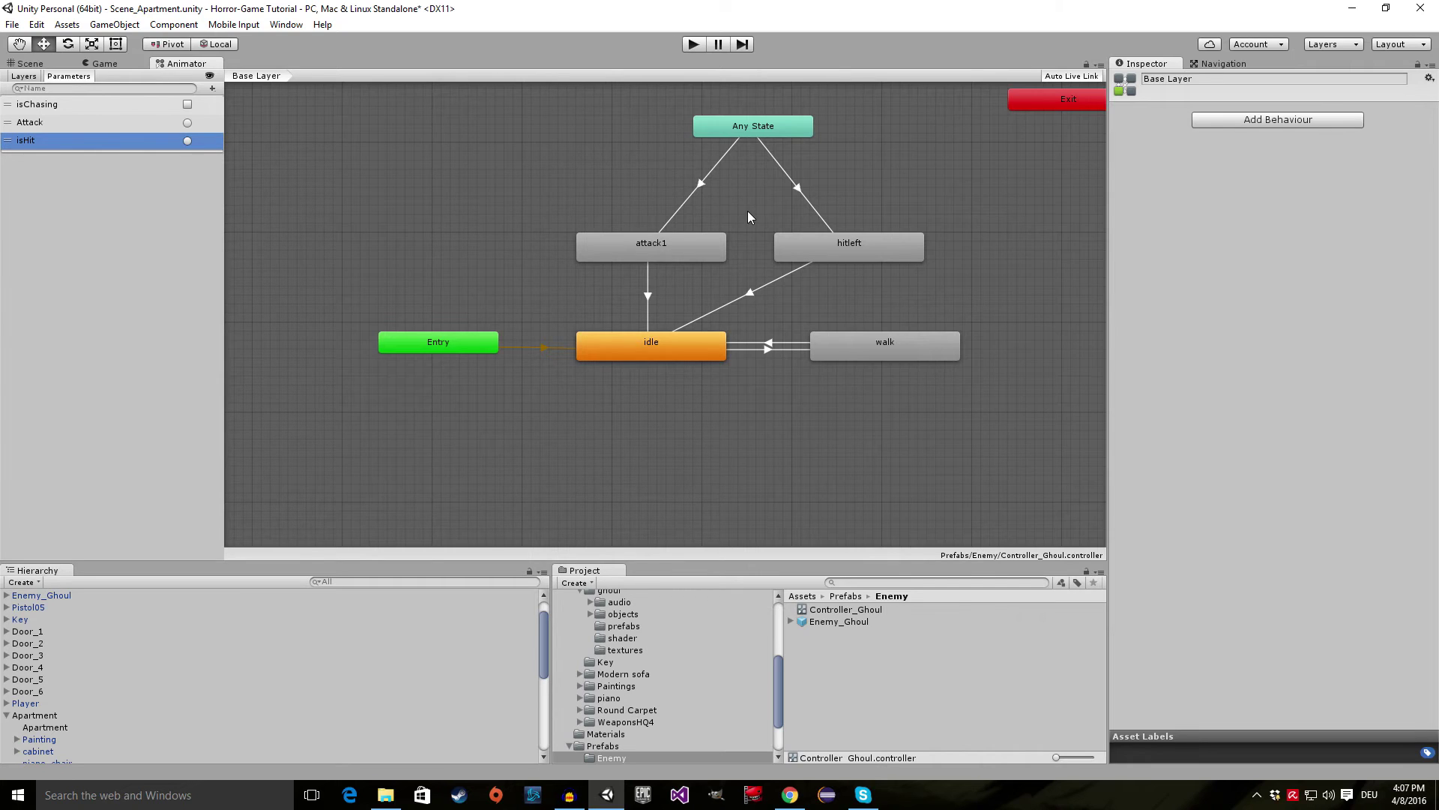
- Give the Any State to hitleft transition an isHit condition, then inspect hitleft-to-idle
left_click(807, 195)
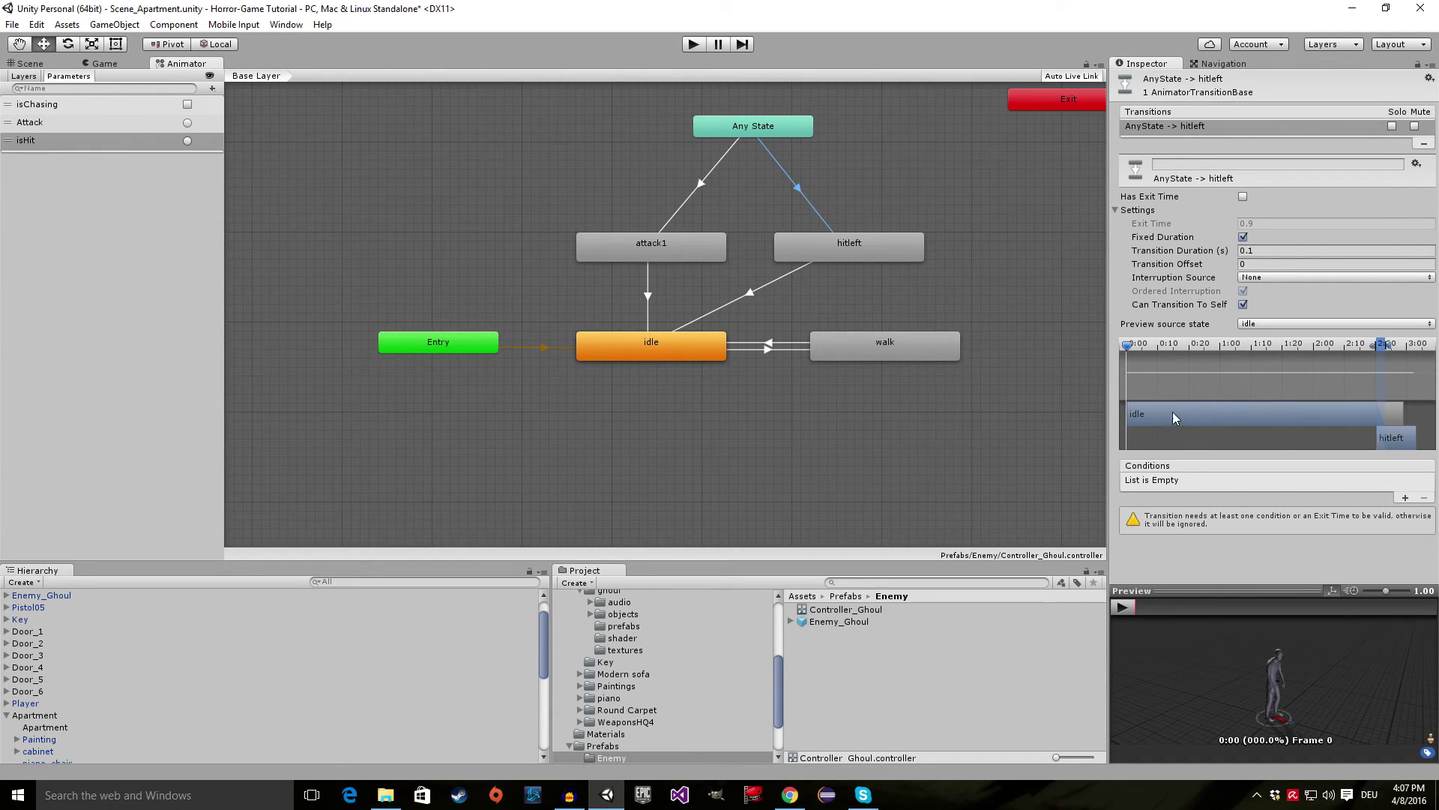
left_click(1405, 498)
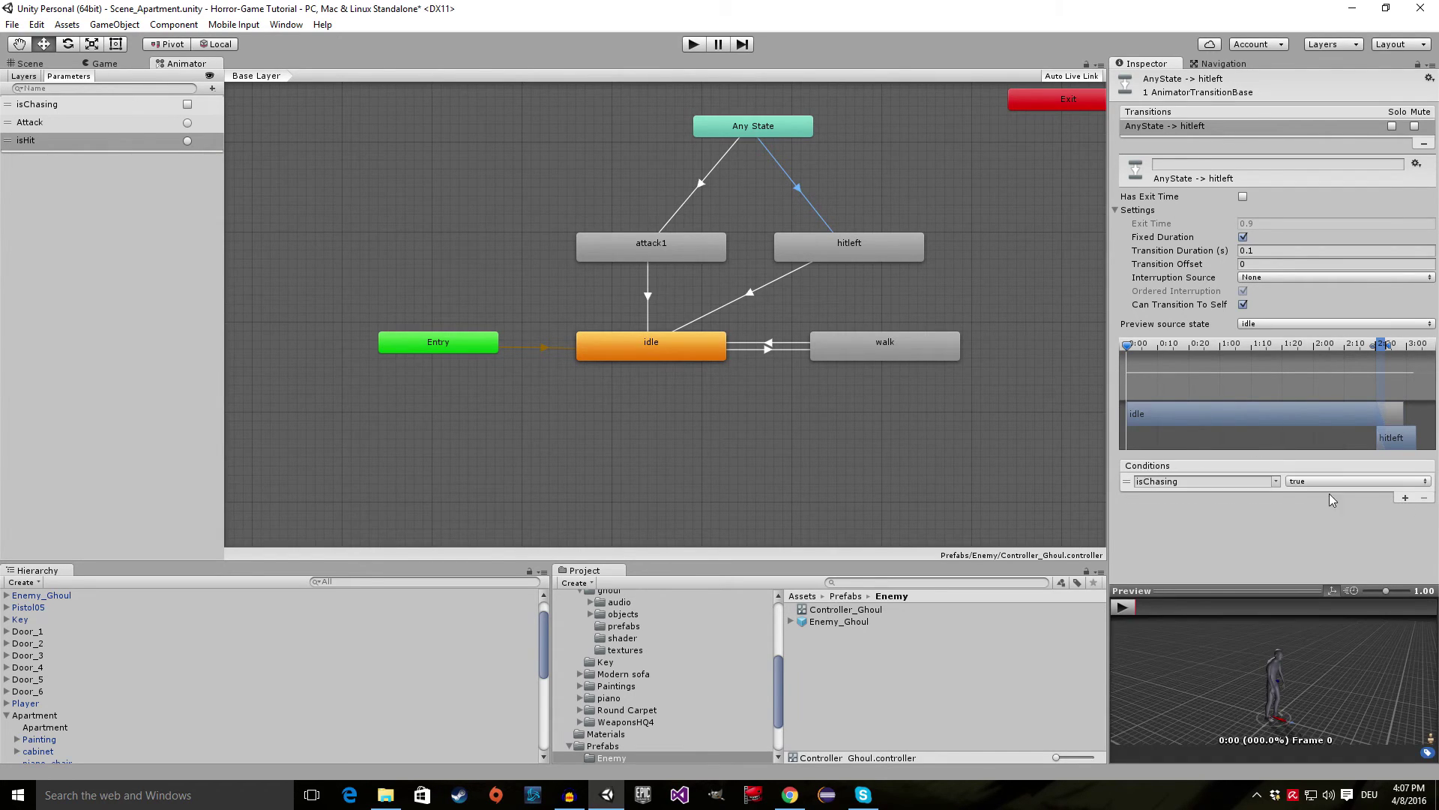
left_click(1281, 481)
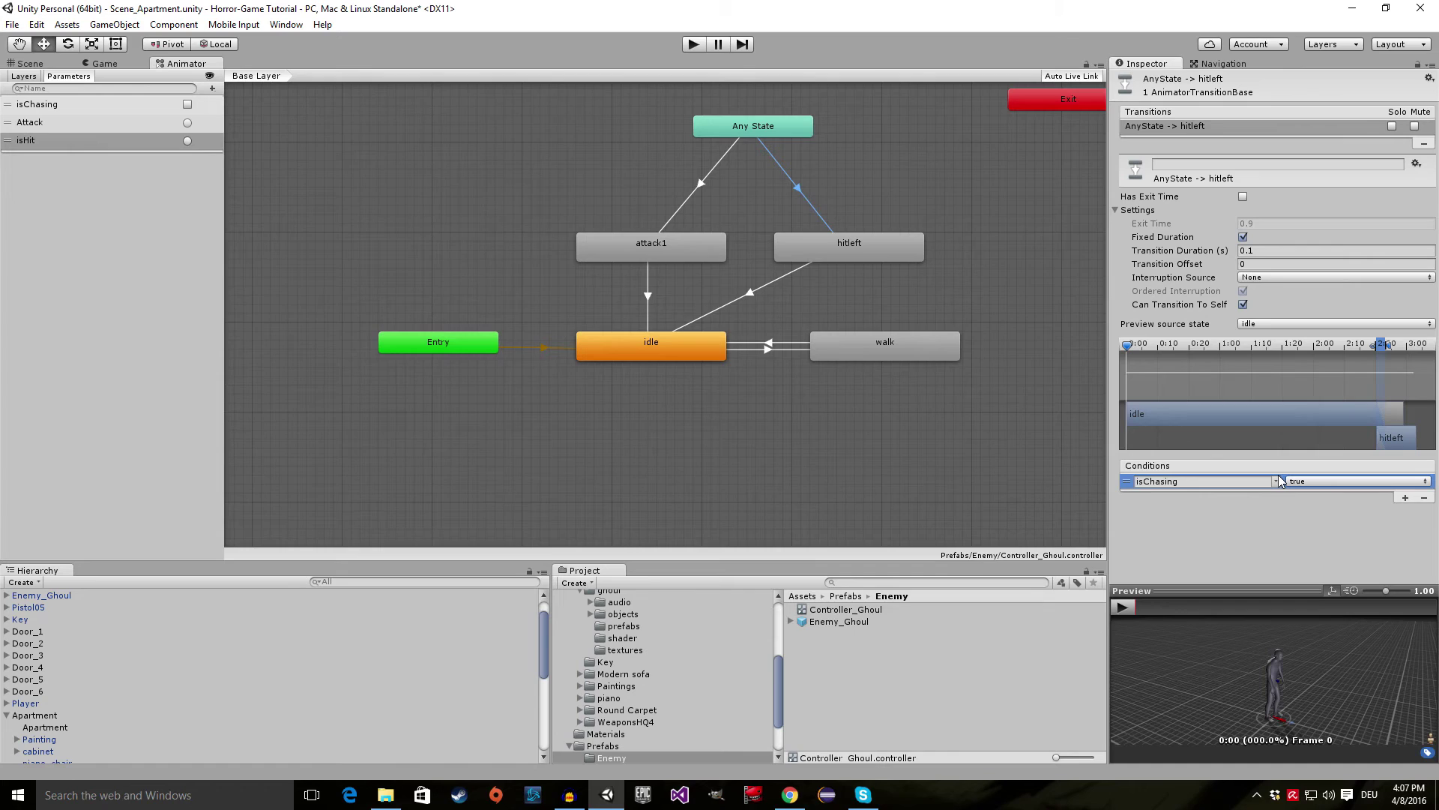
left_click(1279, 481)
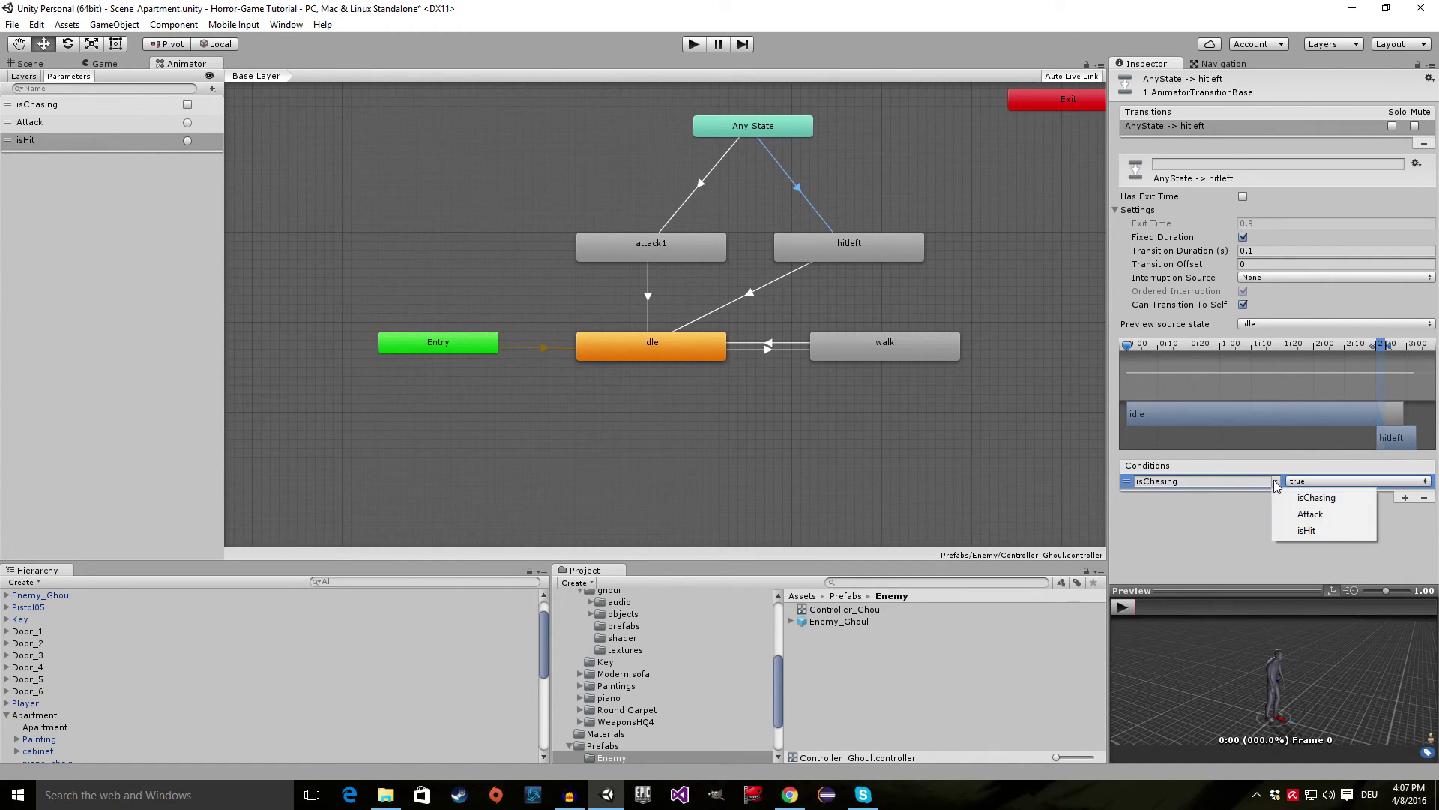
left_click(1304, 531)
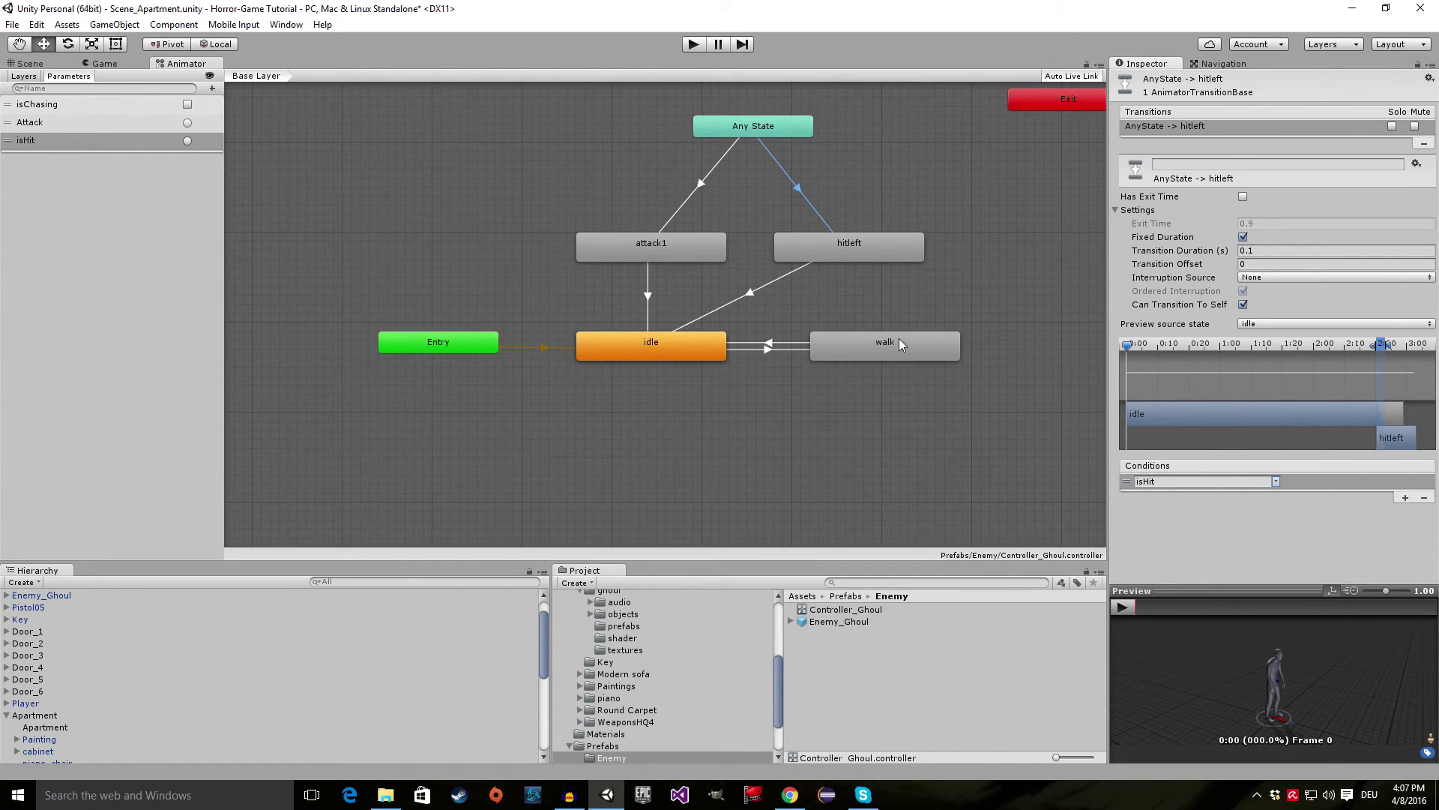
left_click(754, 291)
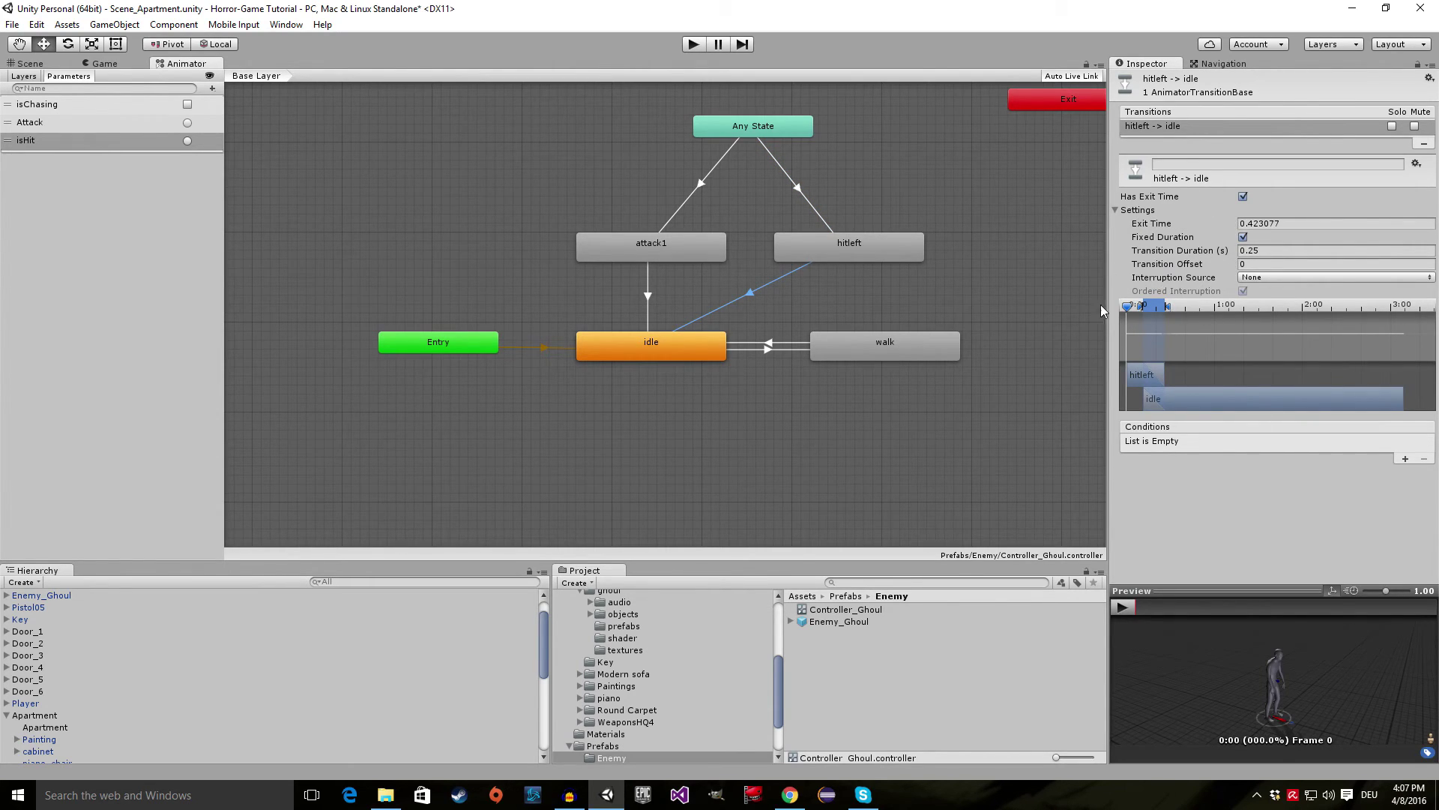
middle_click_drag(993, 266, 978, 283)
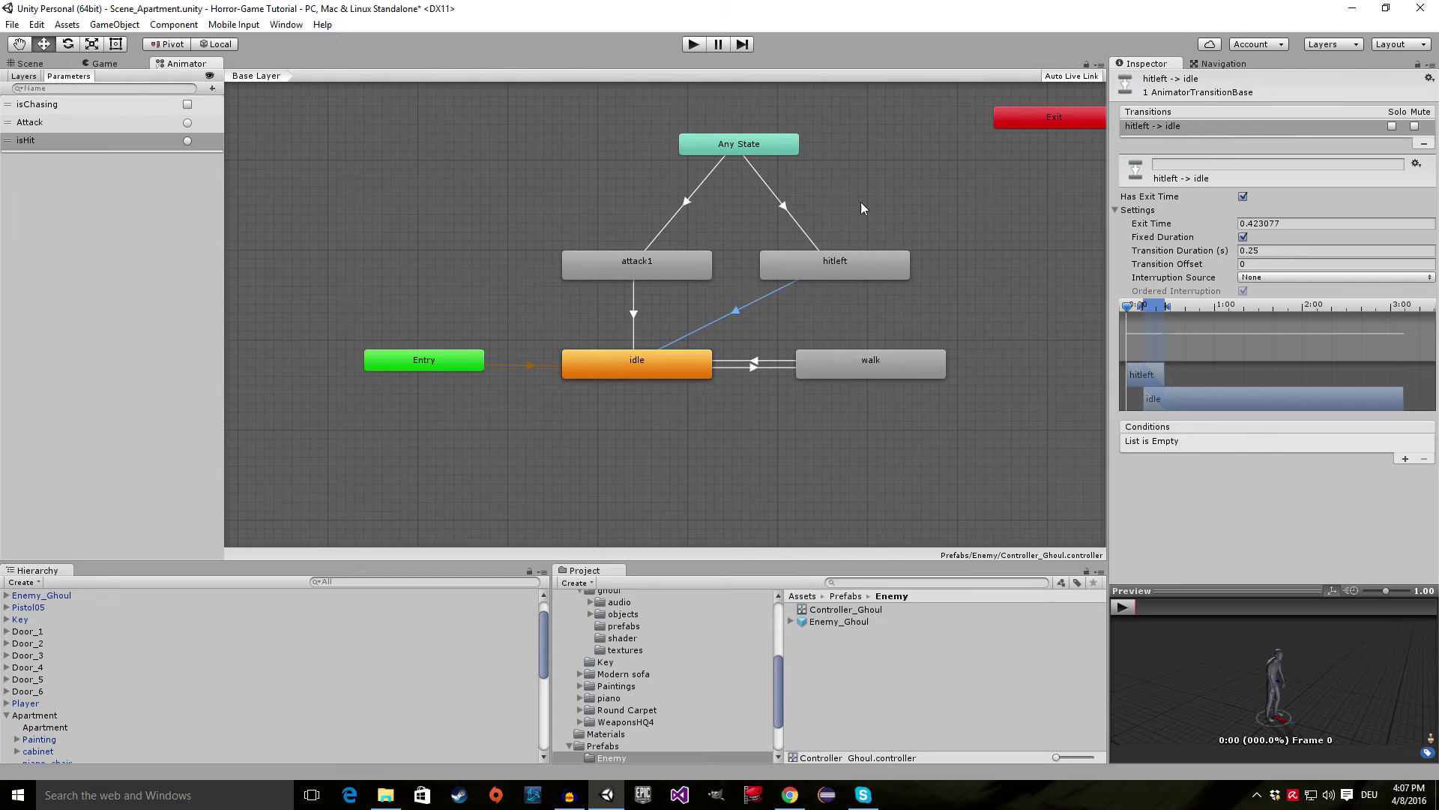
- Start play mode in the Game view, pause, and turn on isChasing in the Animator
left_click(28, 64)
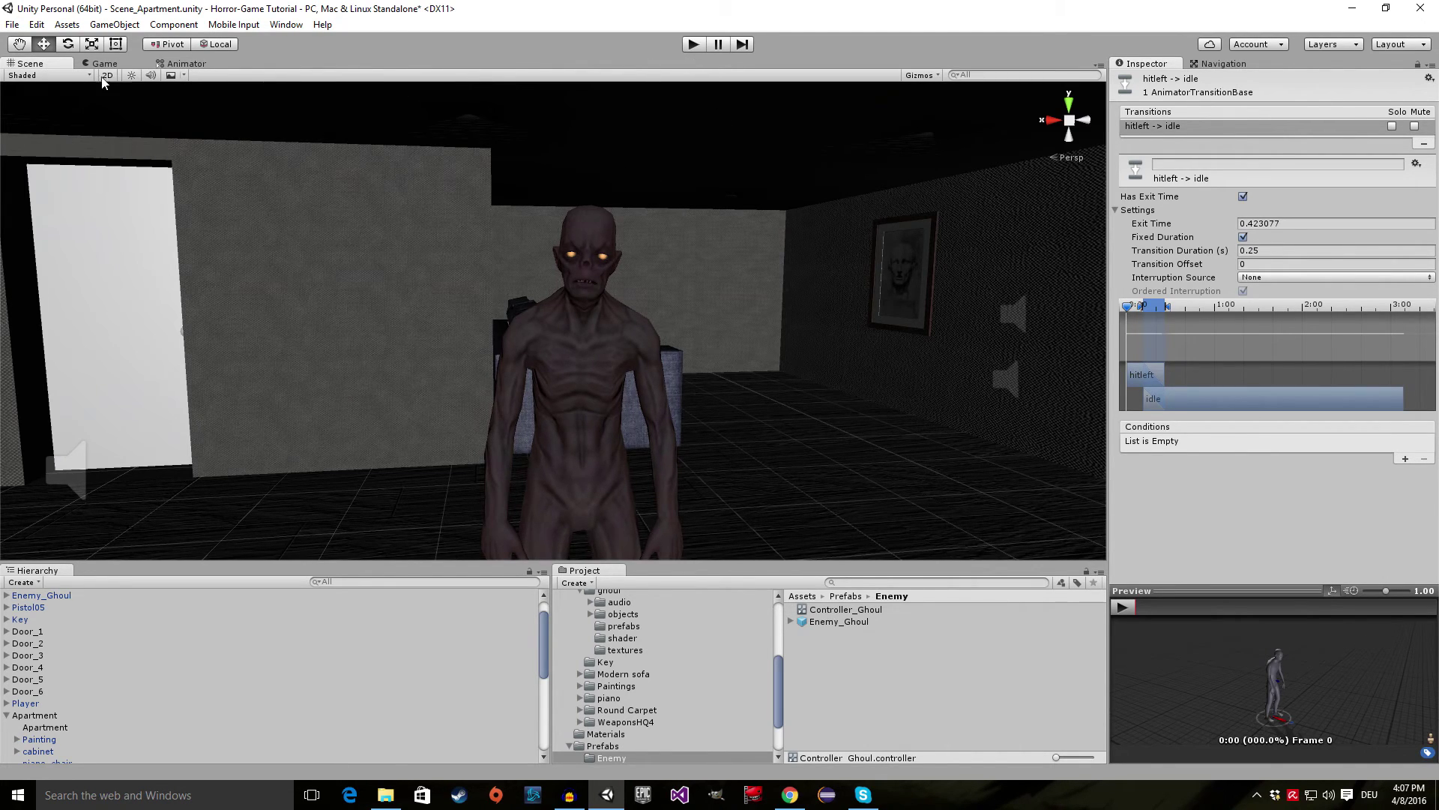
left_click(118, 63)
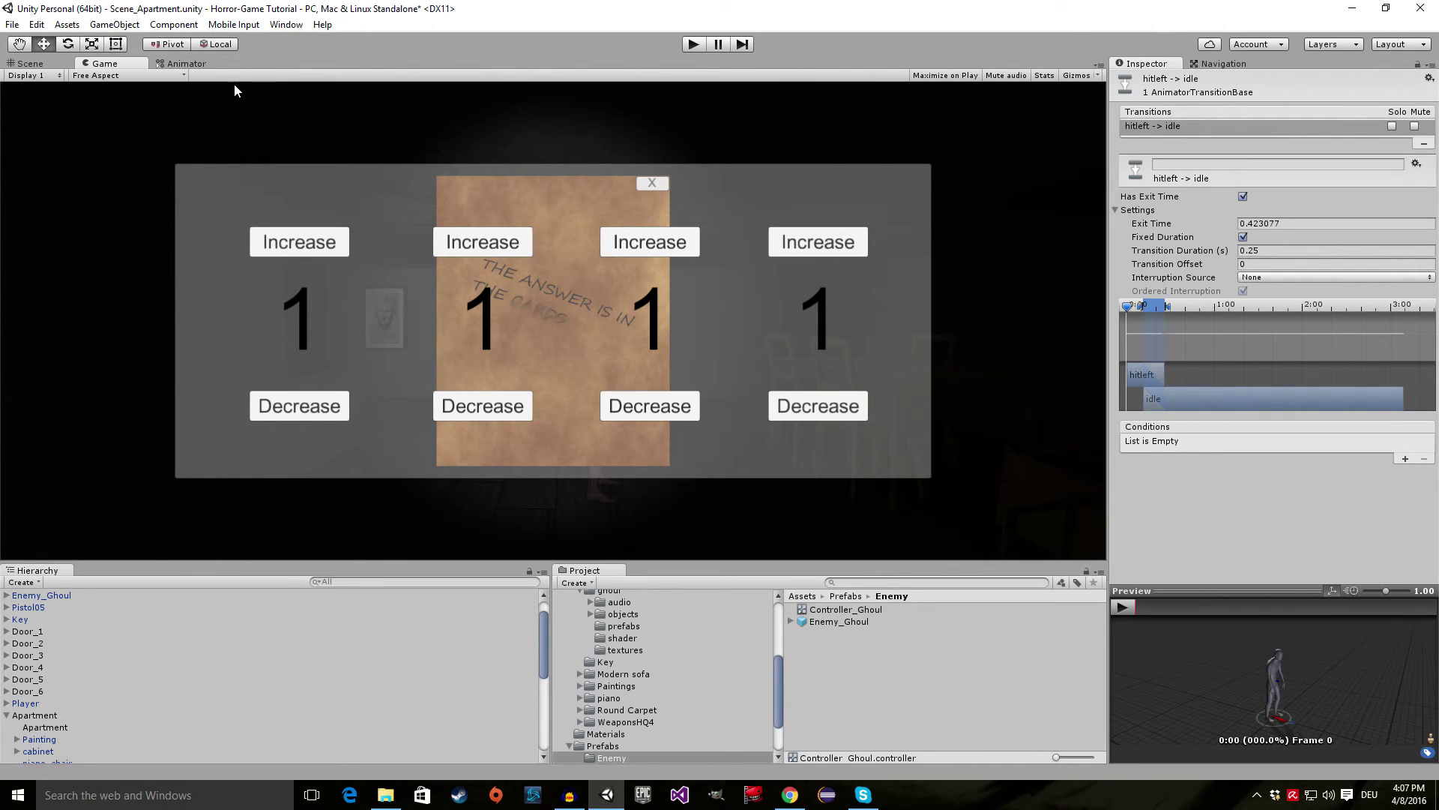
left_click(695, 45)
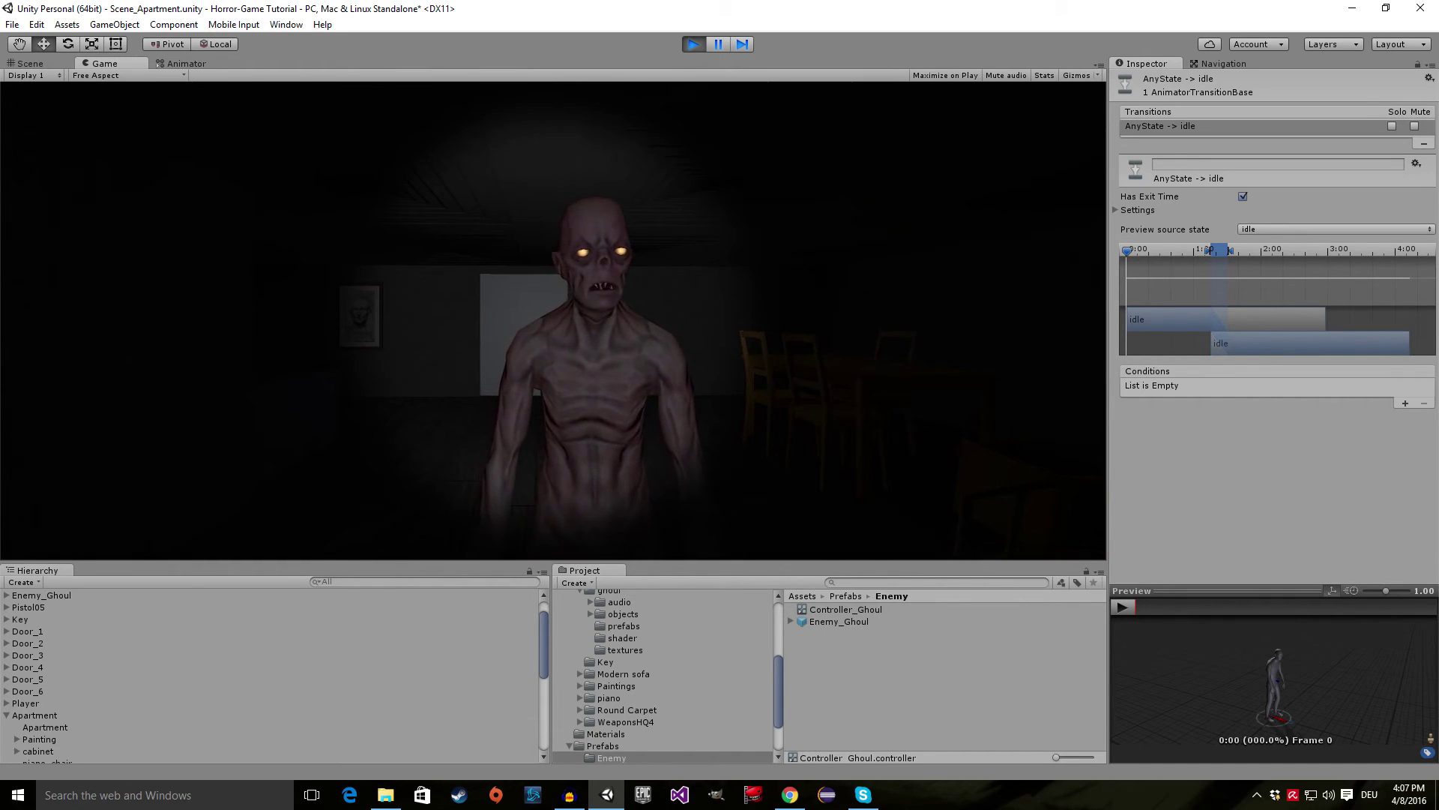
key("Escape")
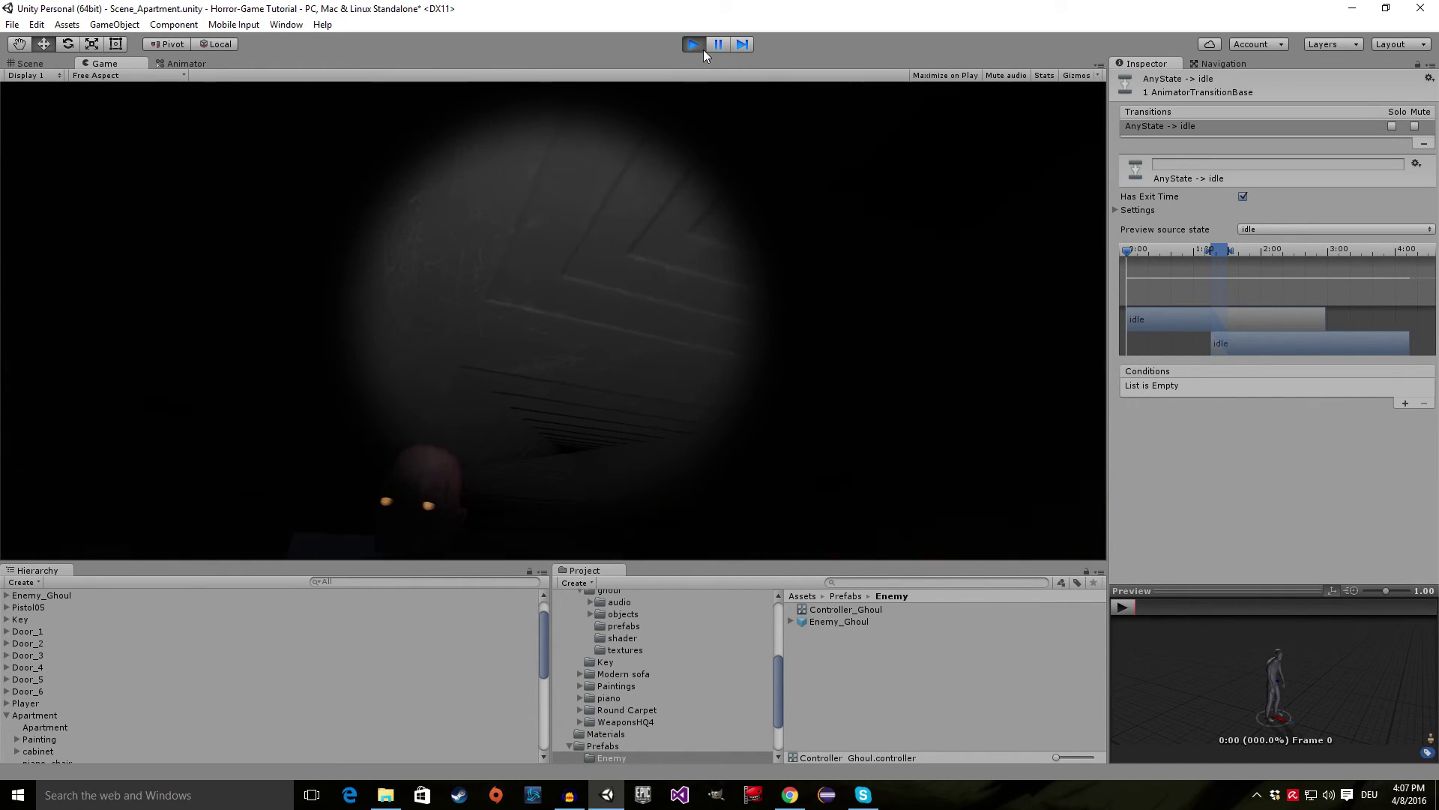
left_click(717, 46)
left_click(182, 63)
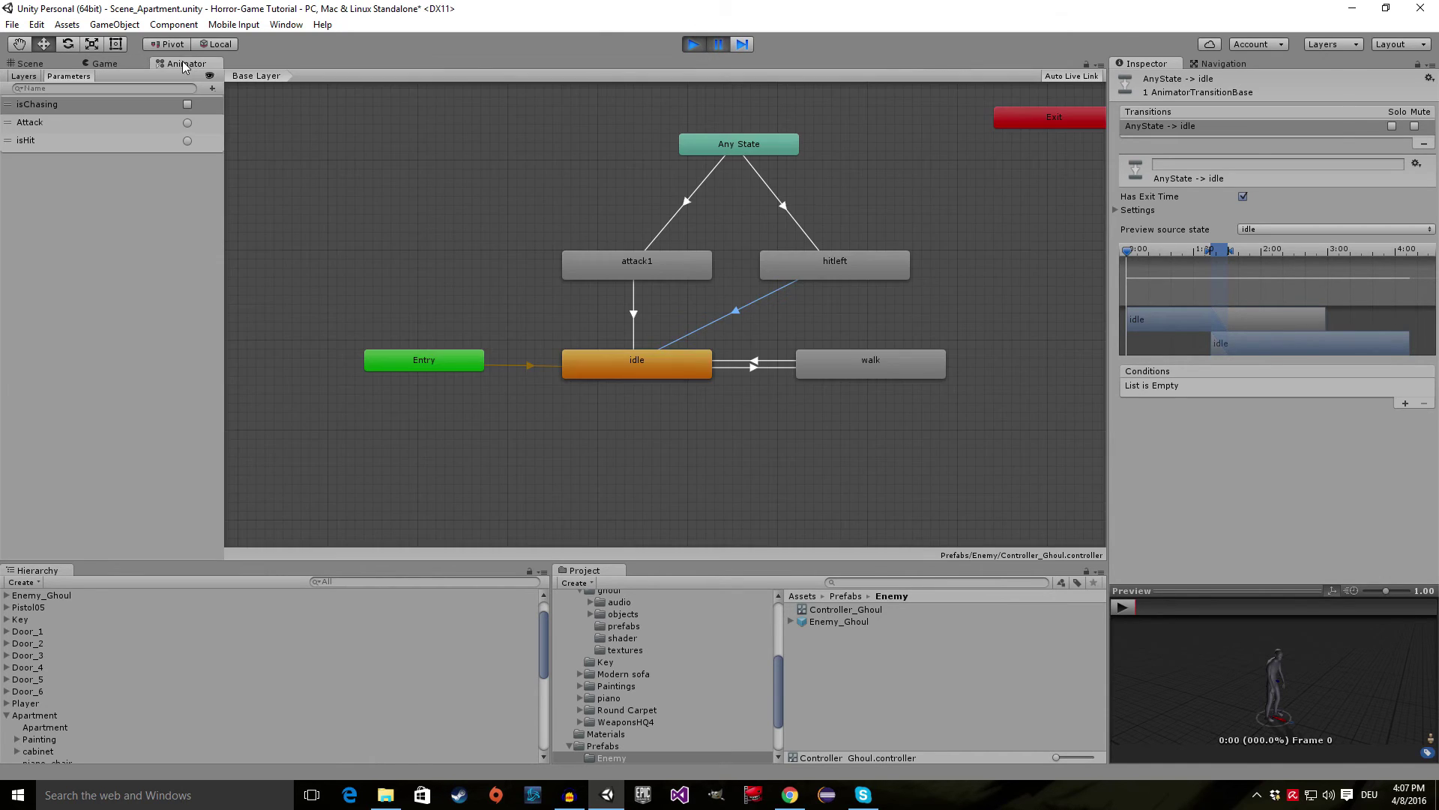
left_click(187, 105)
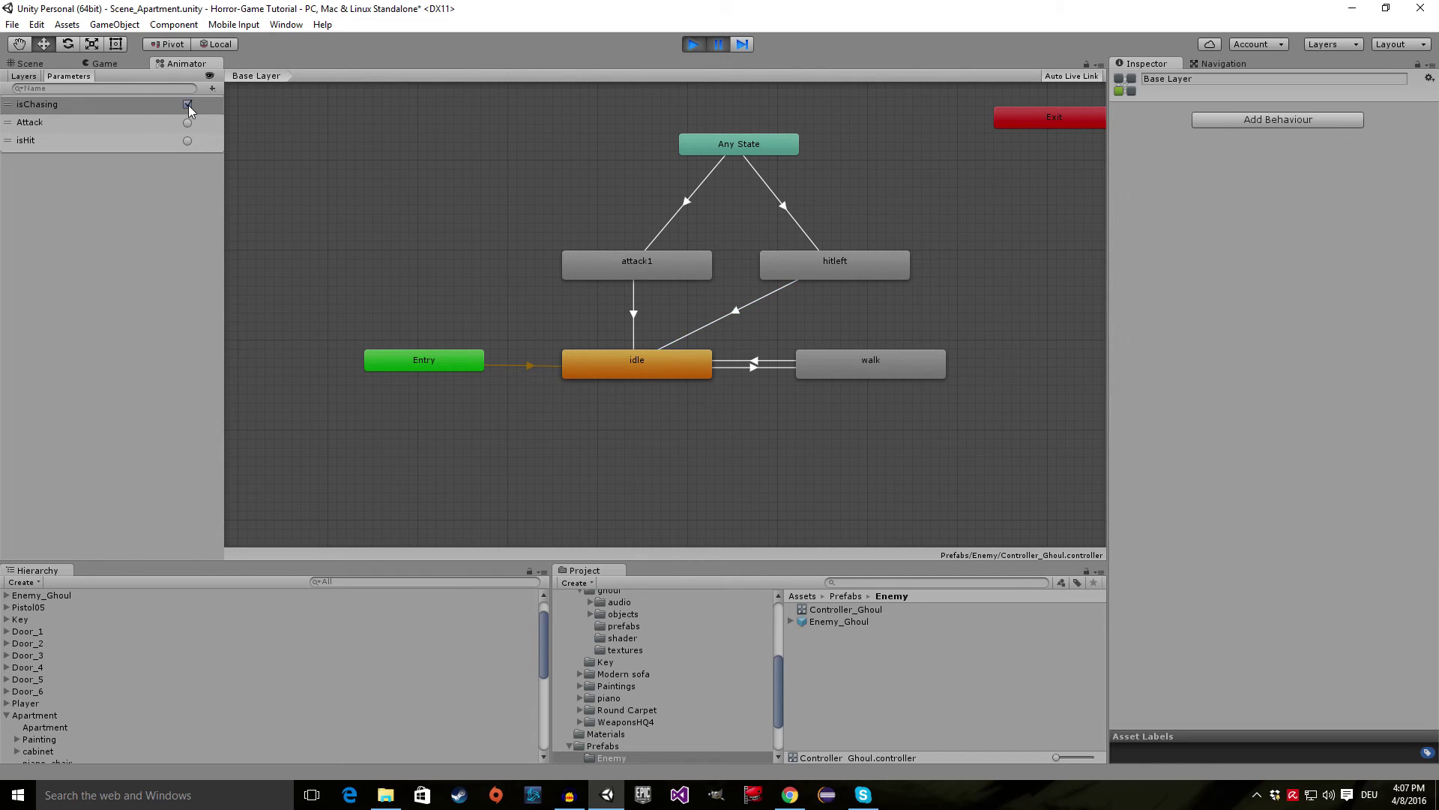
left_click(698, 48)
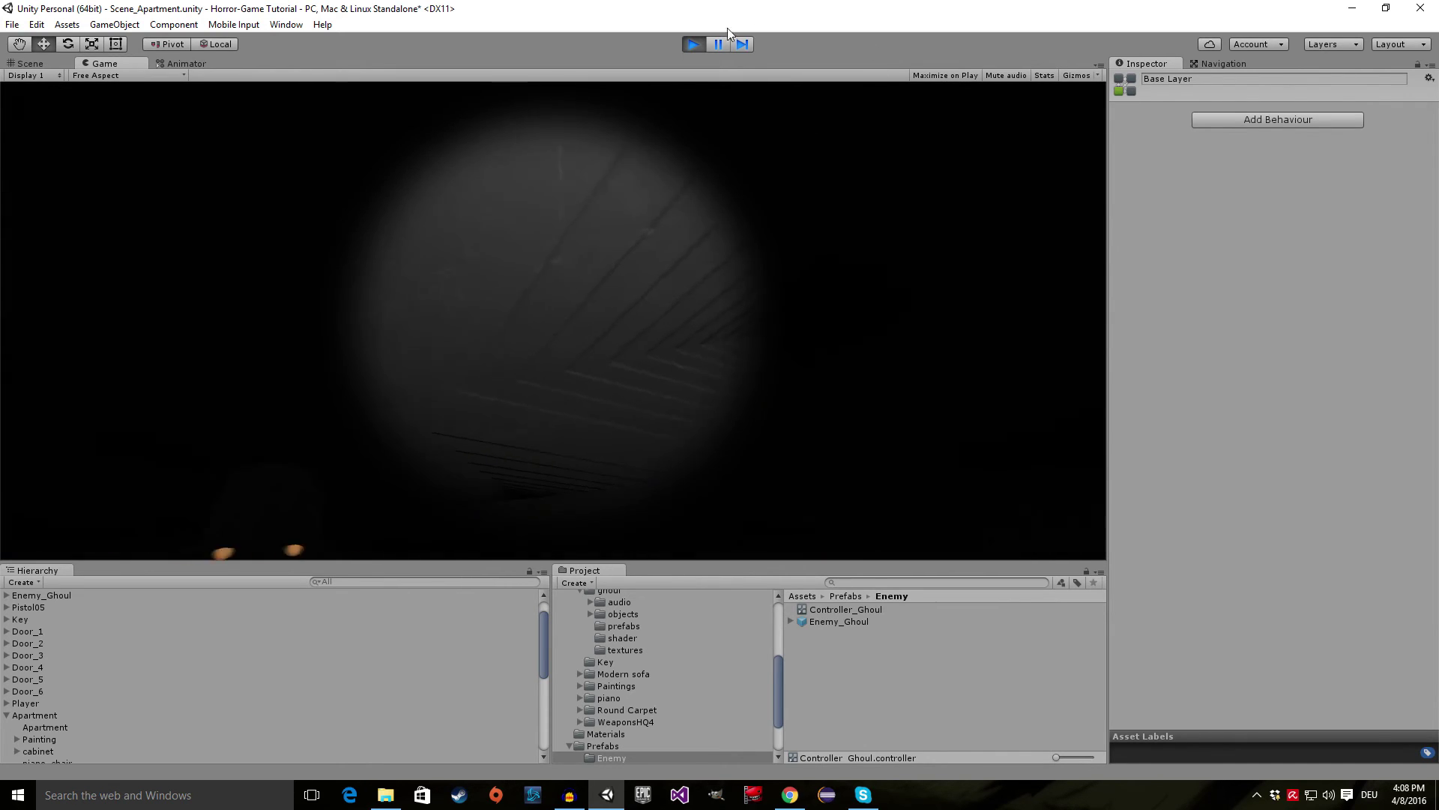
- Resume the game to watch the ghoul, then pause it again
left_click(180, 63)
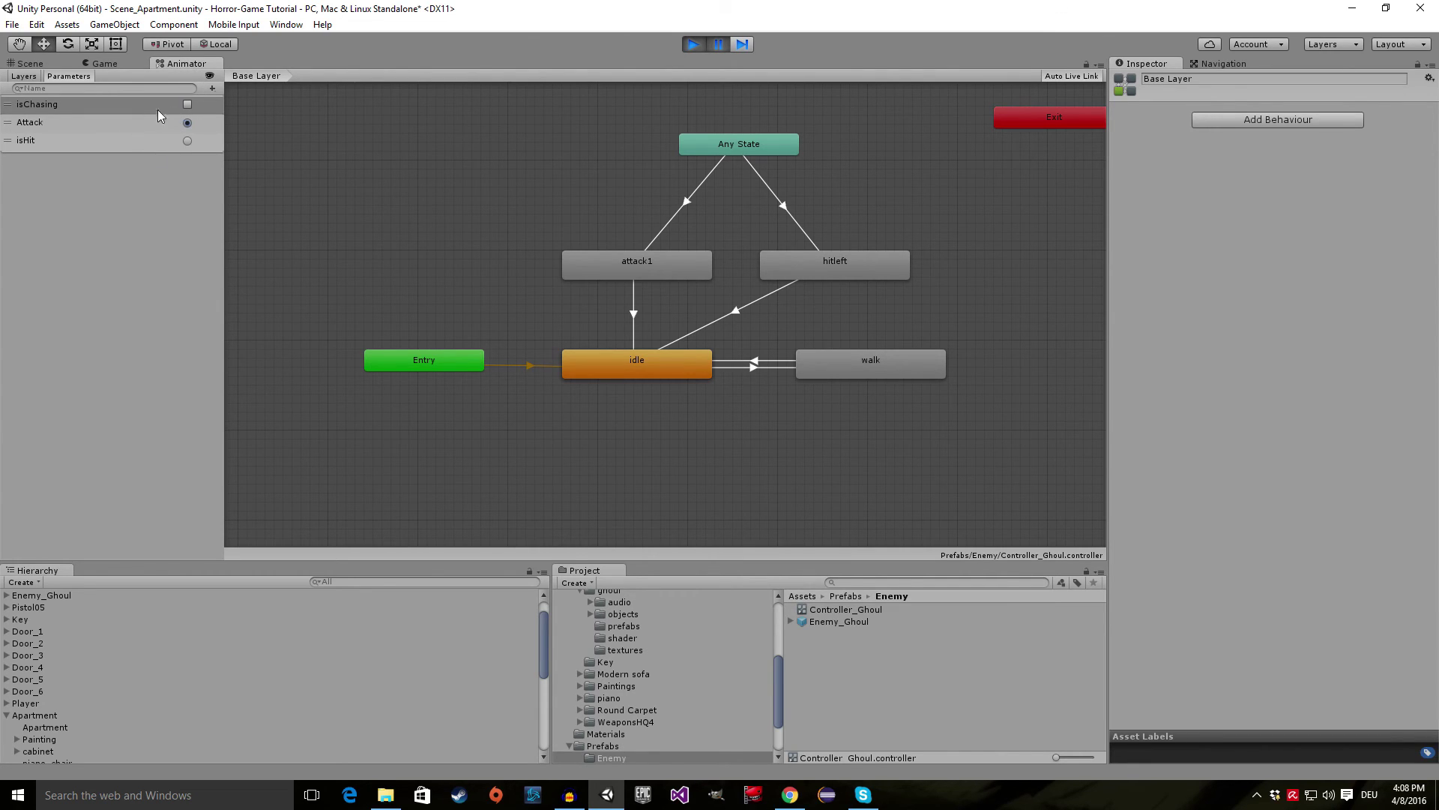
left_click(115, 66)
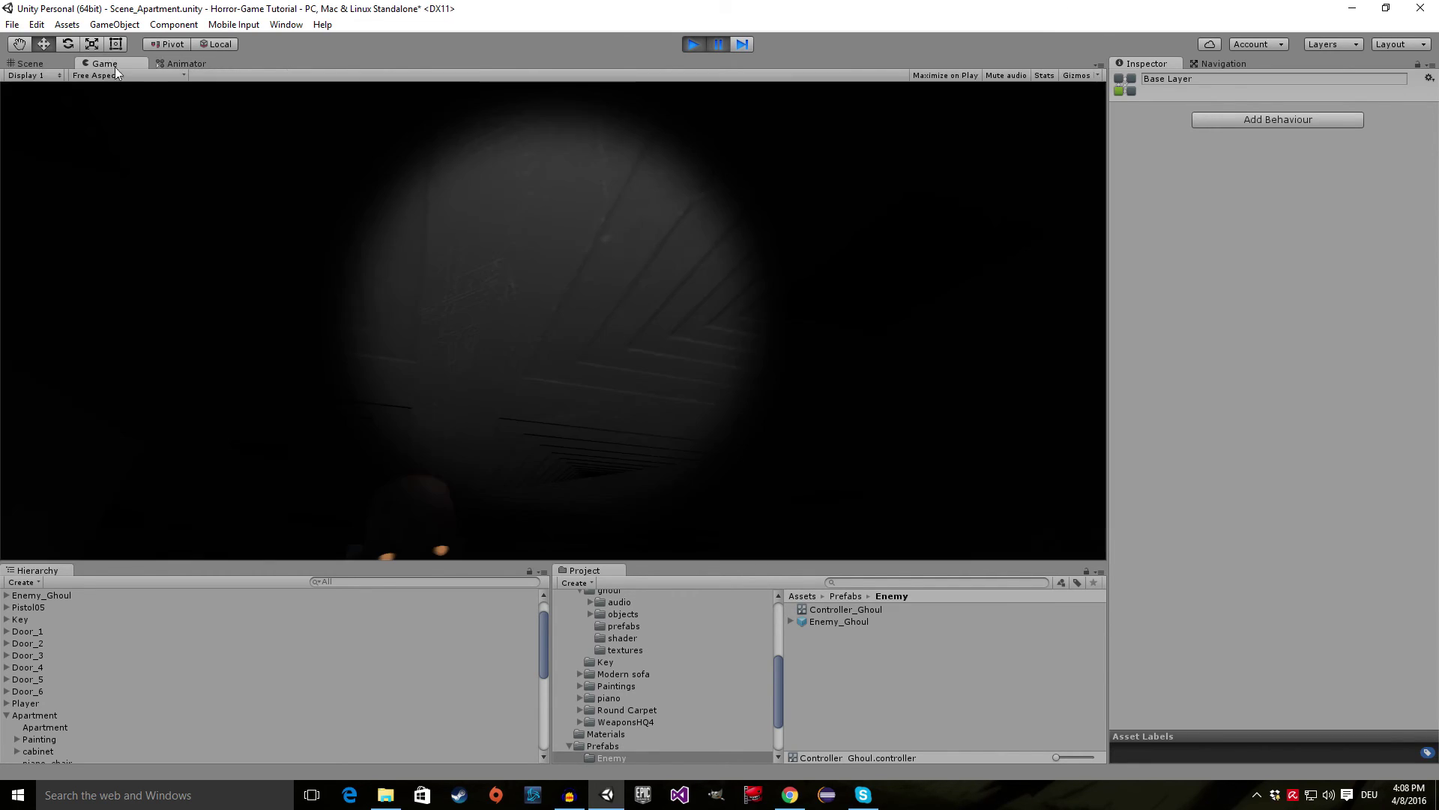
left_click(720, 43)
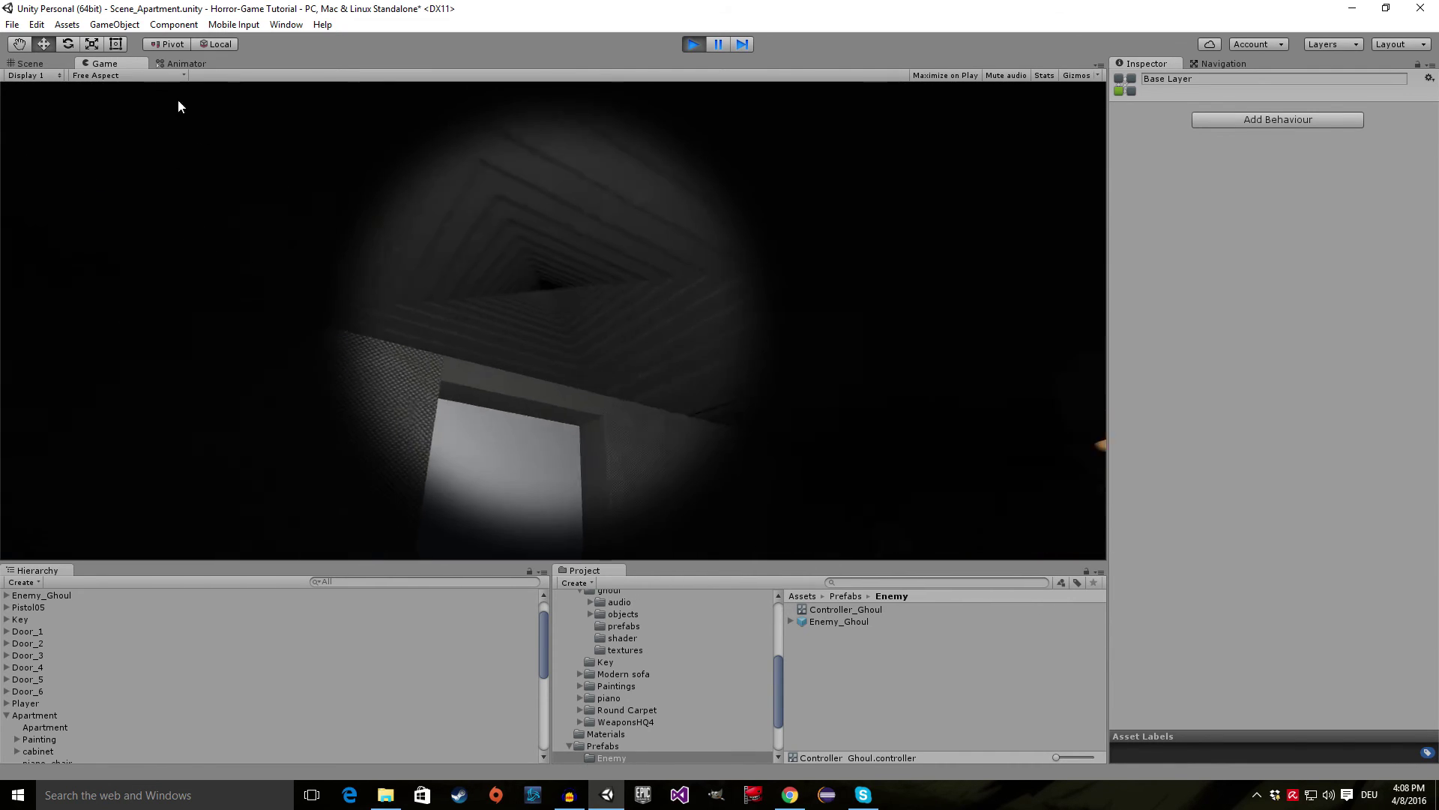
left_click(718, 44)
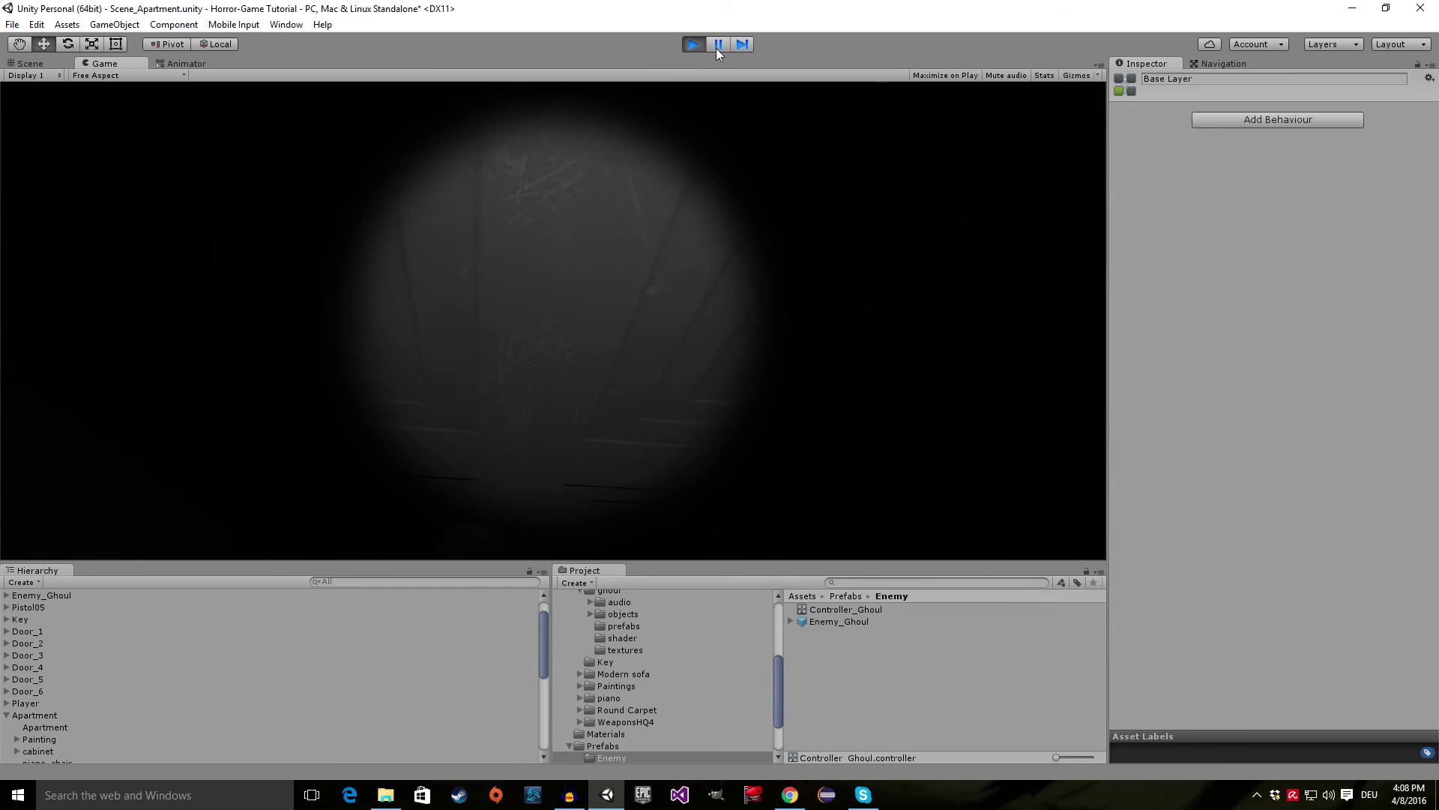
- Trigger isHit in the Animator, resume to watch the ghoul, then stop play mode
left_click(184, 64)
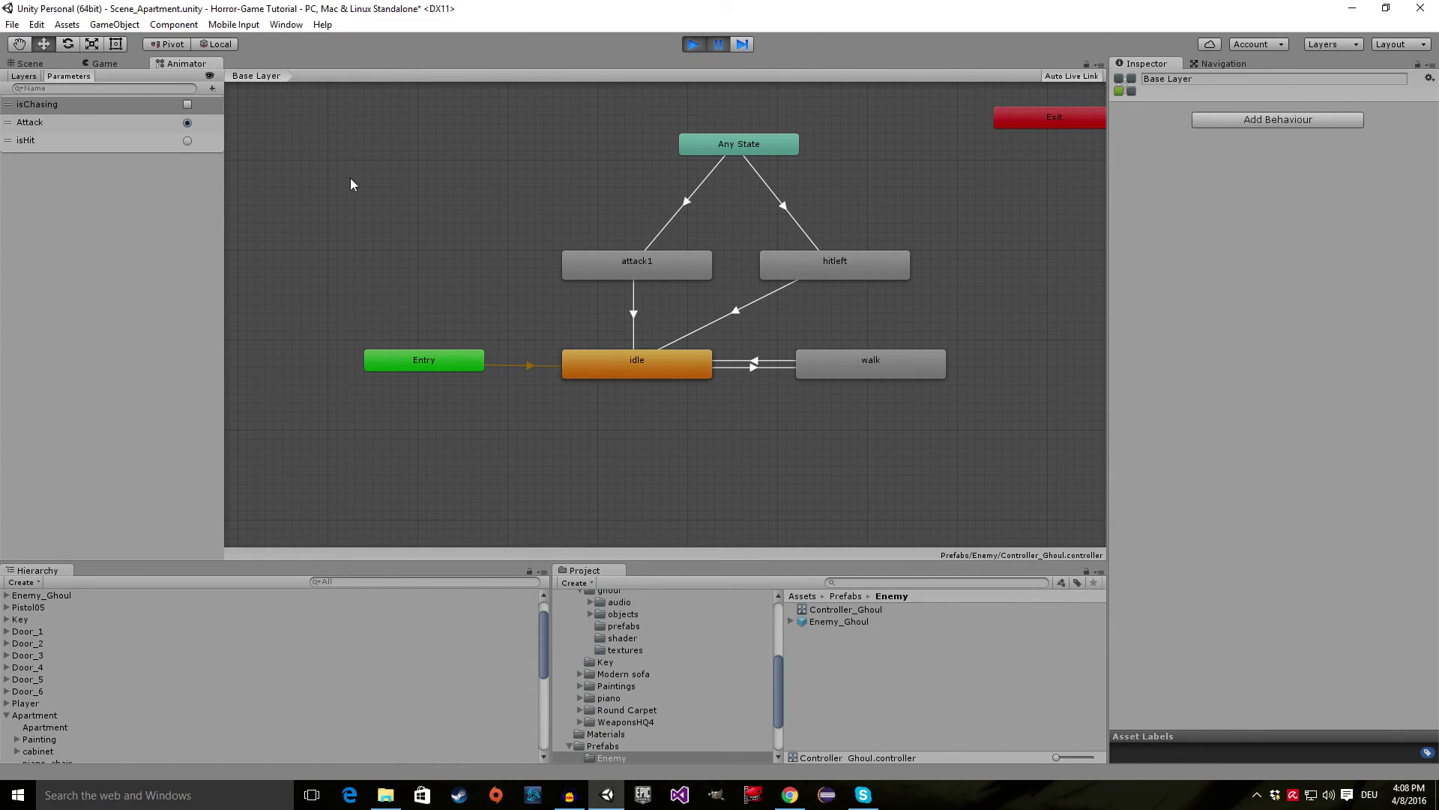
left_click(200, 142)
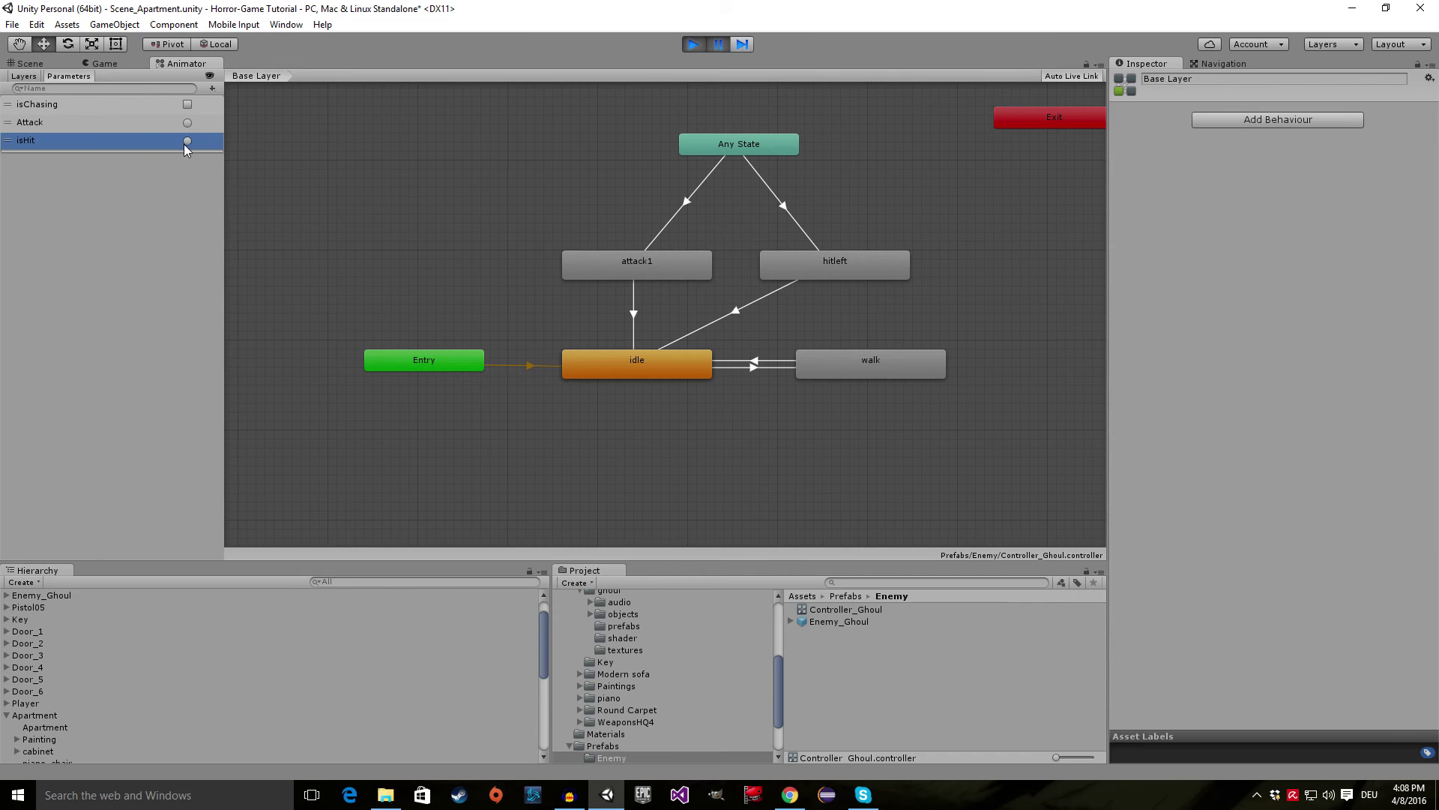
left_click(93, 64)
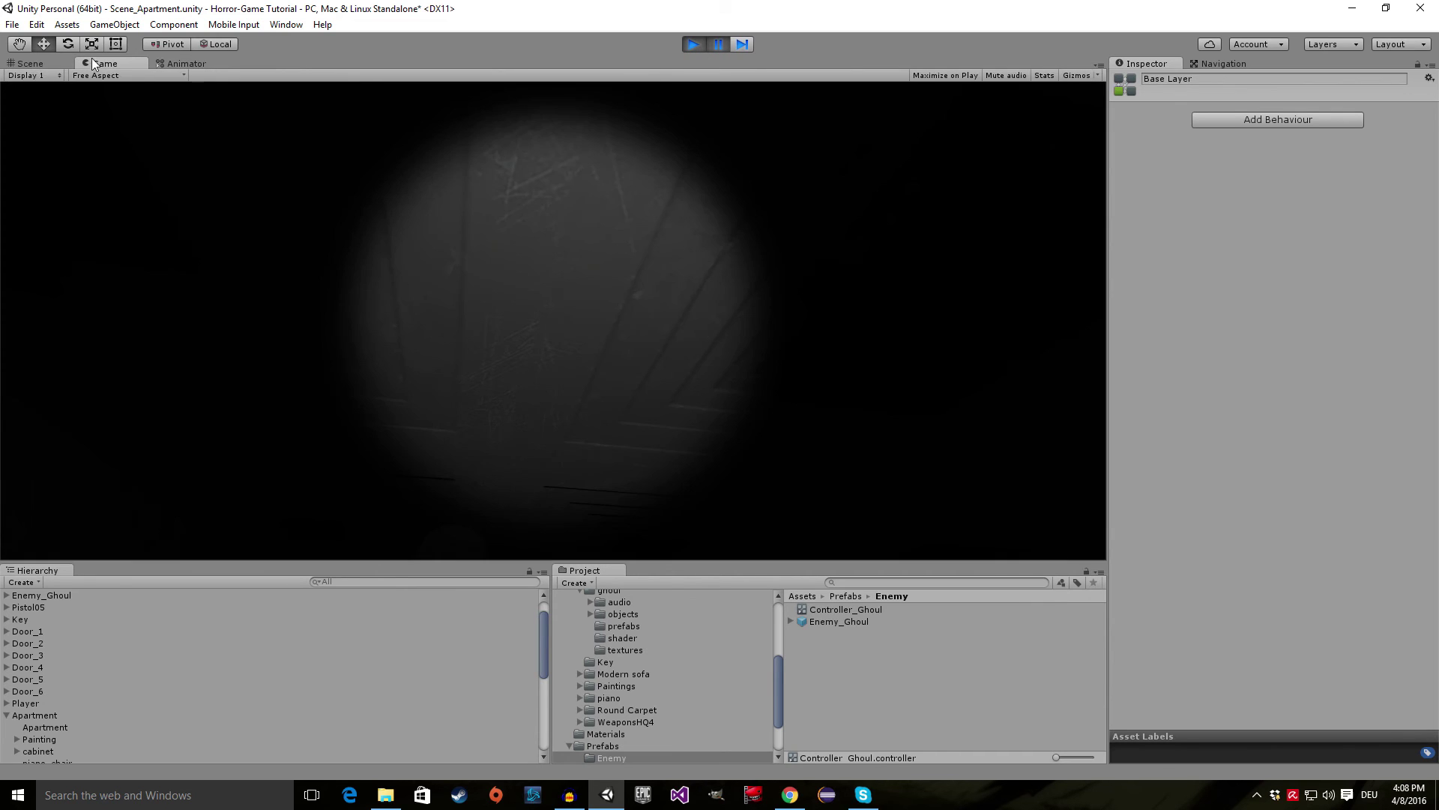
left_click(721, 44)
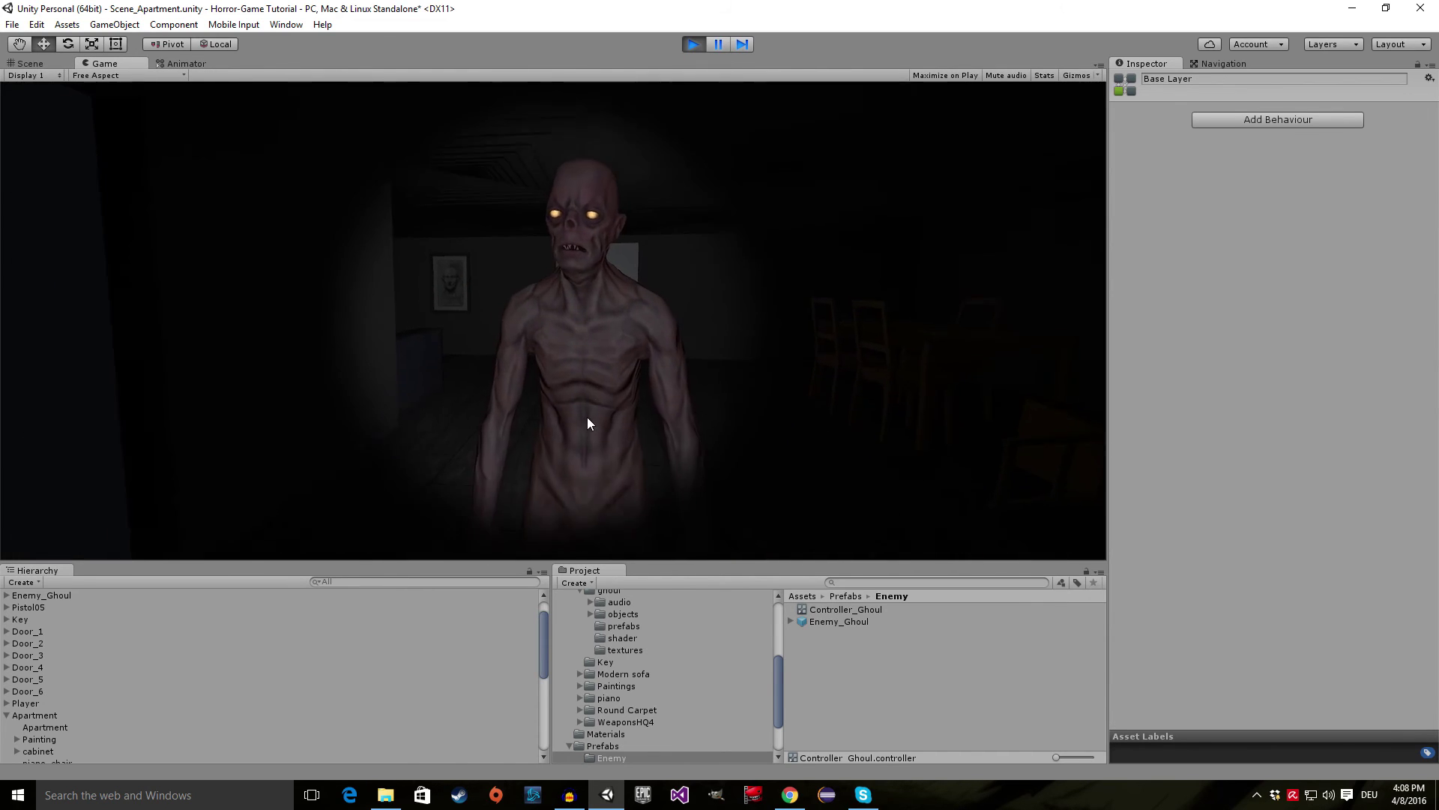
left_click(606, 378)
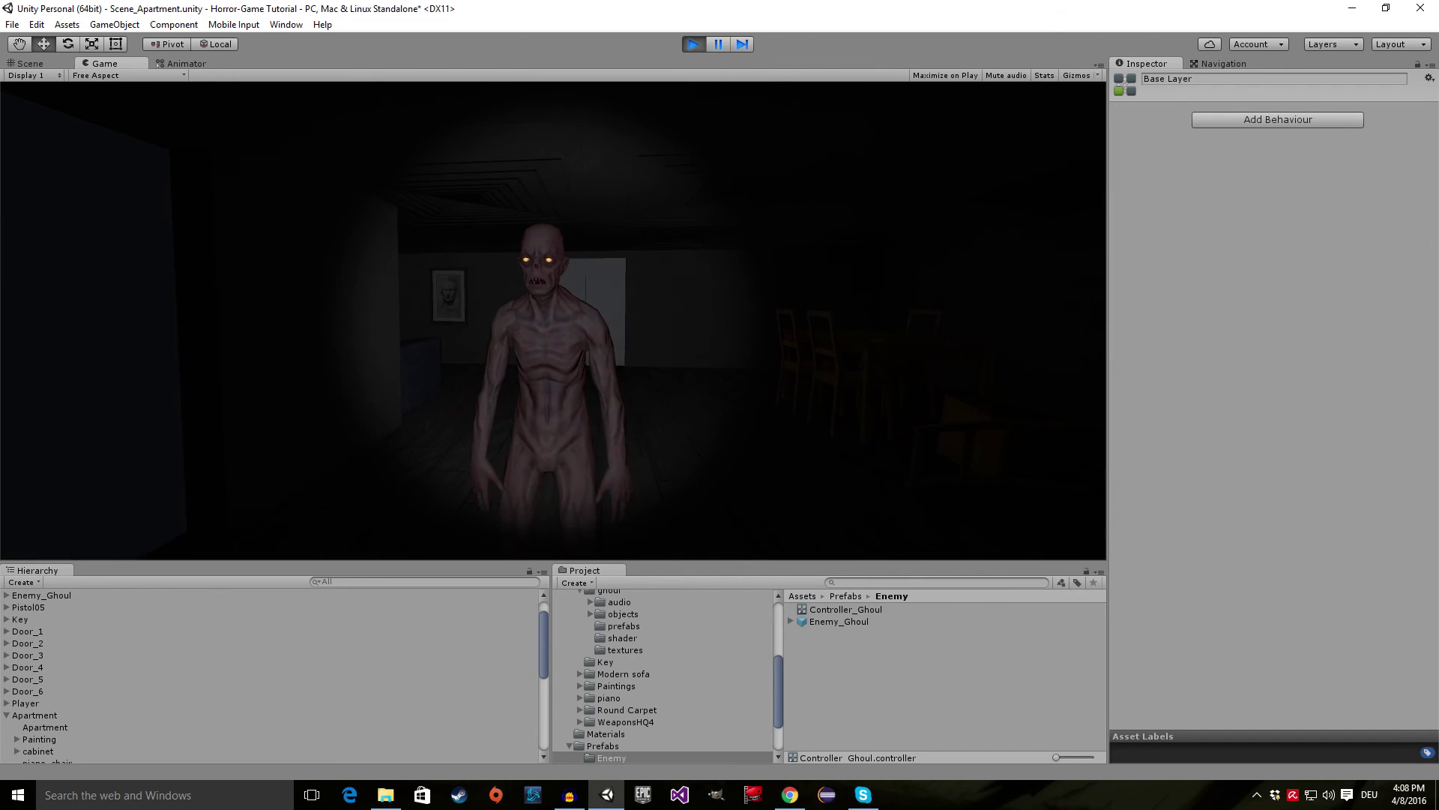
key("ctrl+p")
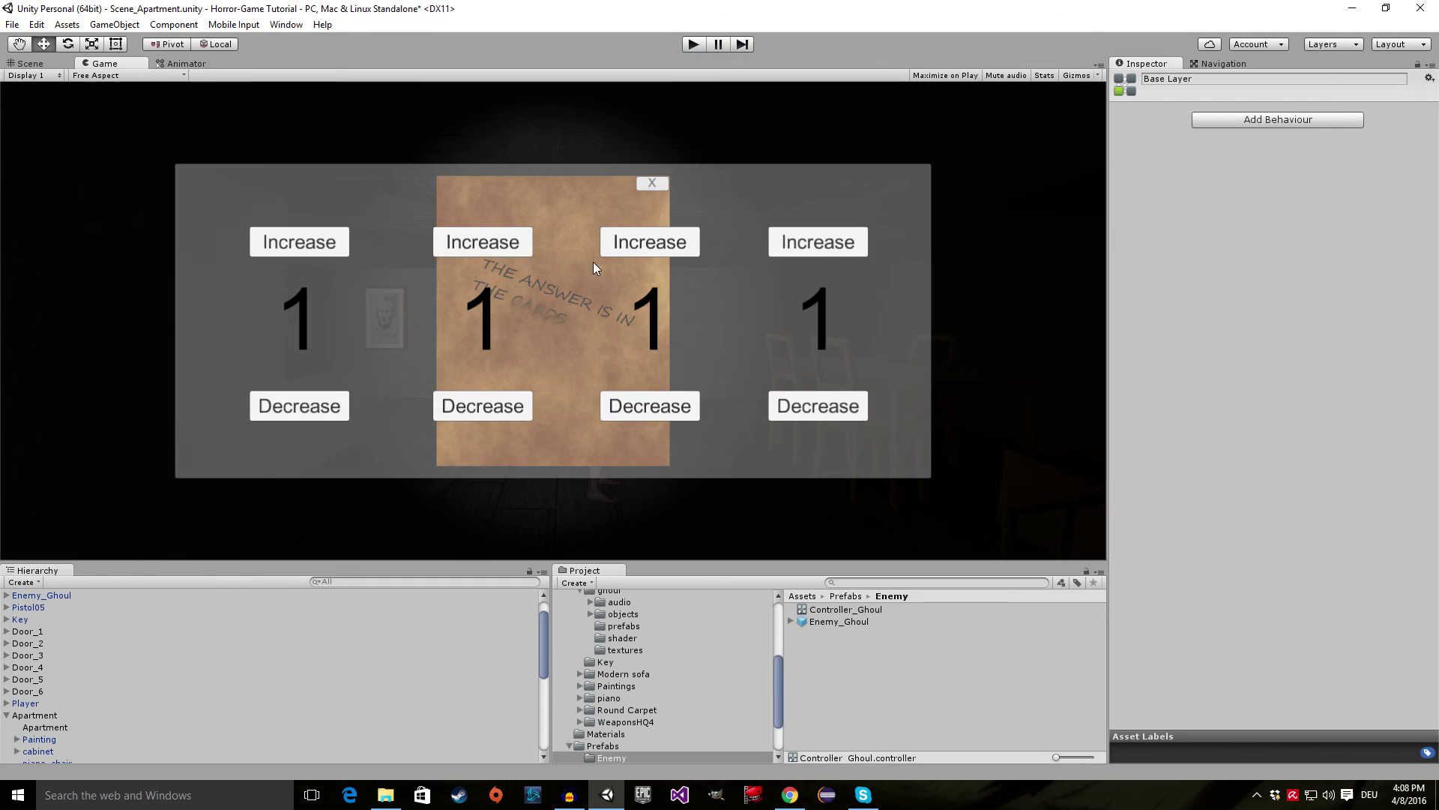
- Switch to the Scene view and orbit the camera around the ghoul standing in the apartment room
left_click(33, 63)
right_click_drag(431, 245, 535, 289)
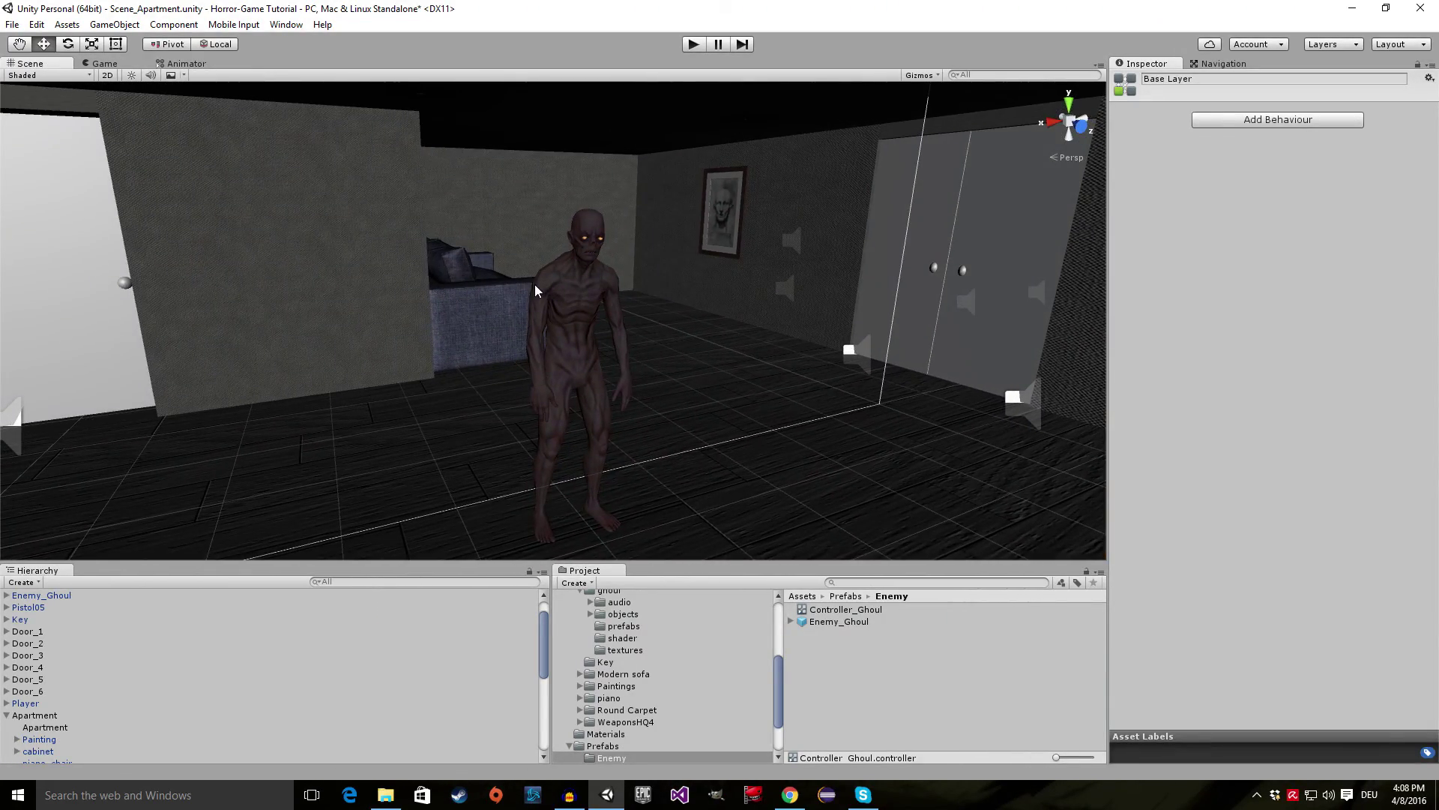